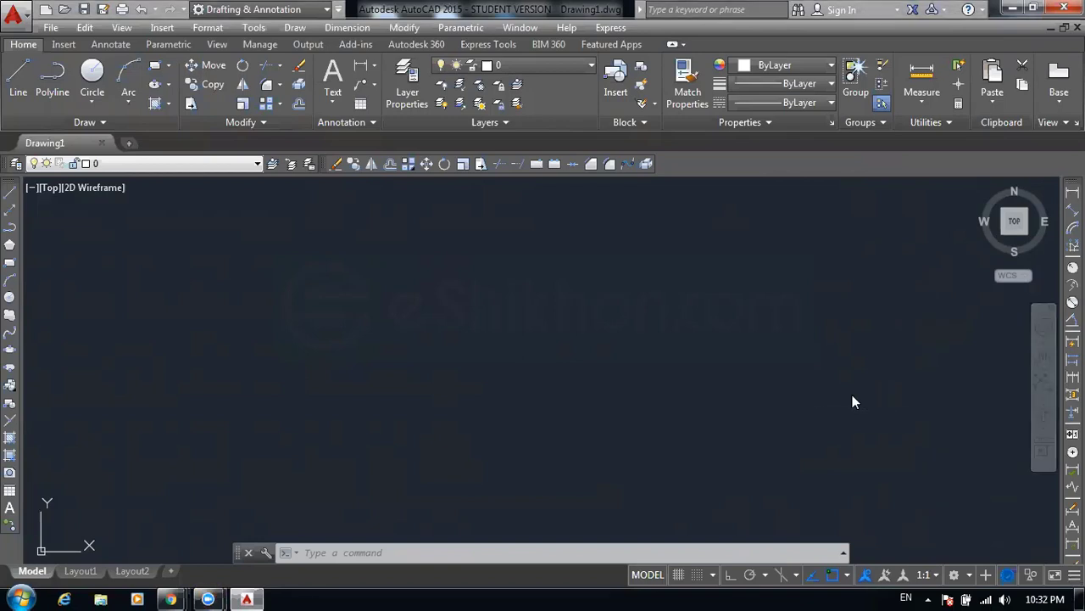
# - Draw a practice circle and rectangle, then window-select both and erase them
pyautogui.click(872, 240)
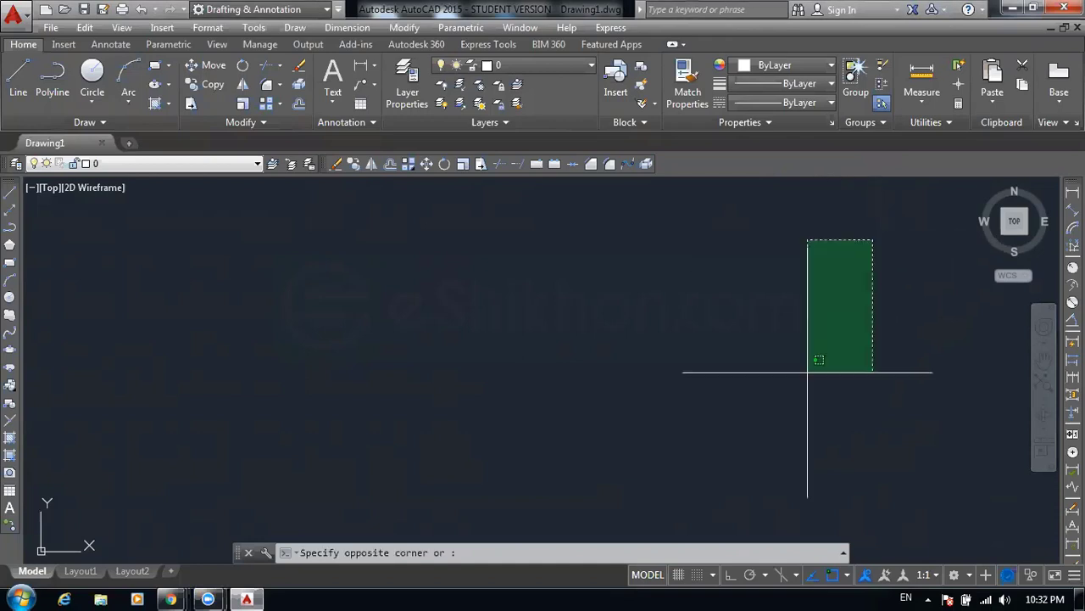
pyautogui.click(764, 388)
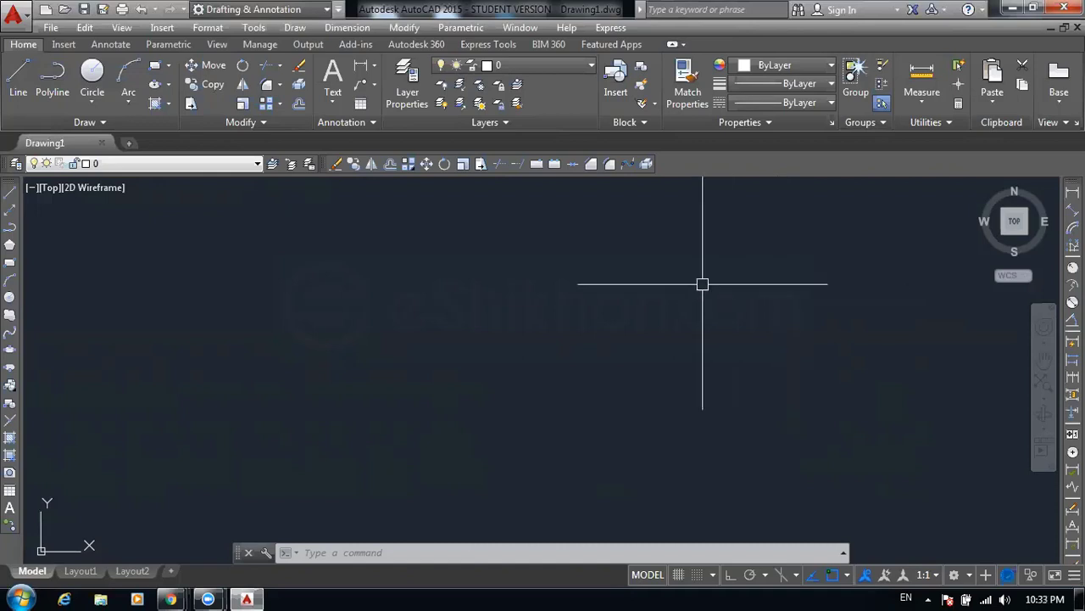
pyautogui.click(10, 296)
pyautogui.click(338, 340)
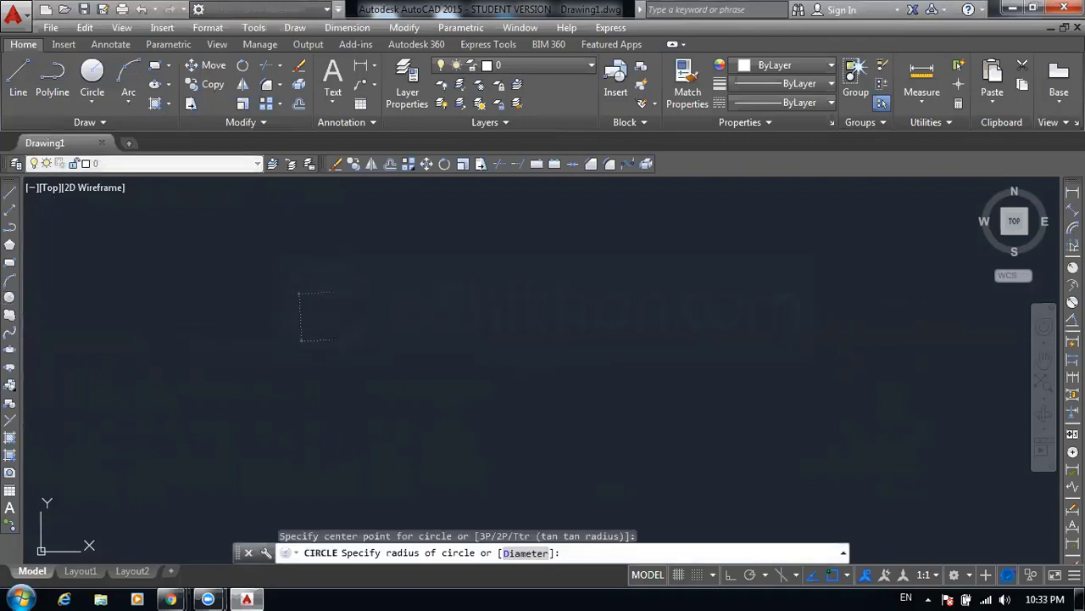
pyautogui.click(293, 340)
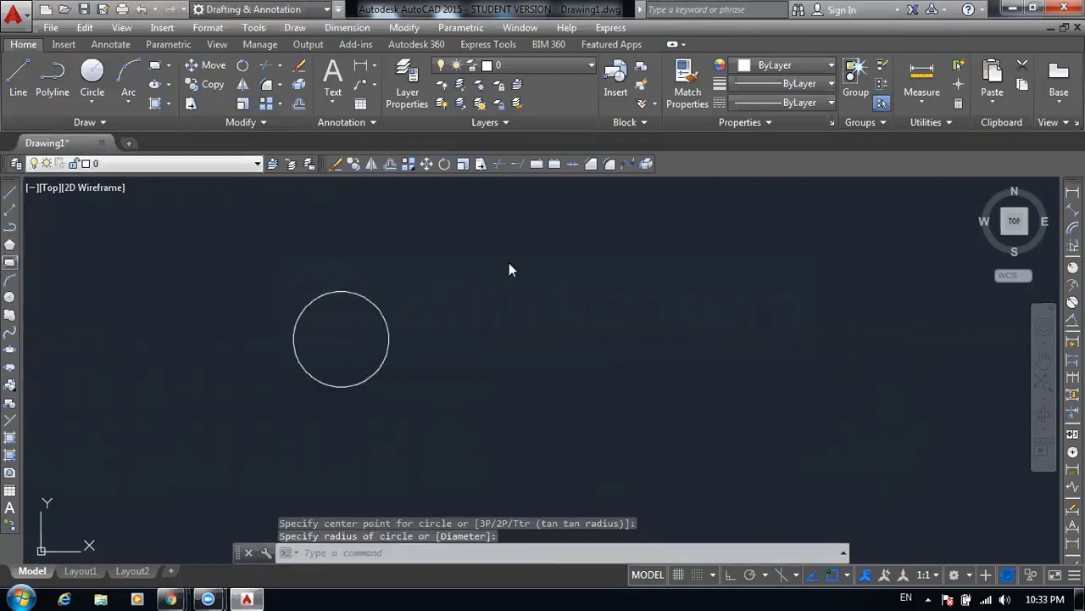
pyautogui.click(10, 261)
pyautogui.click(512, 265)
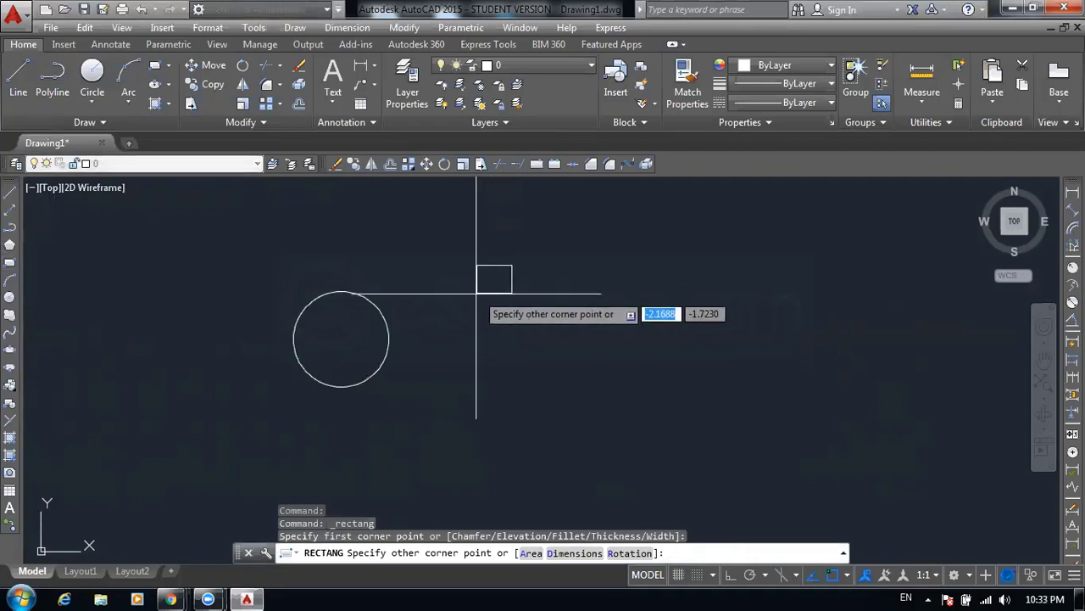
pyautogui.click(452, 312)
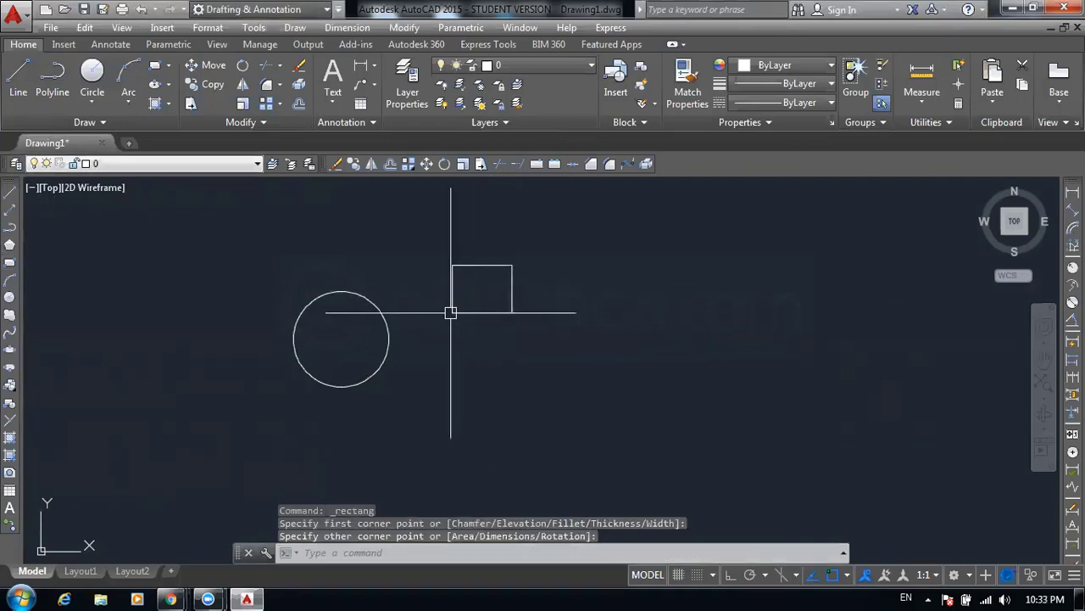
pyautogui.click(552, 218)
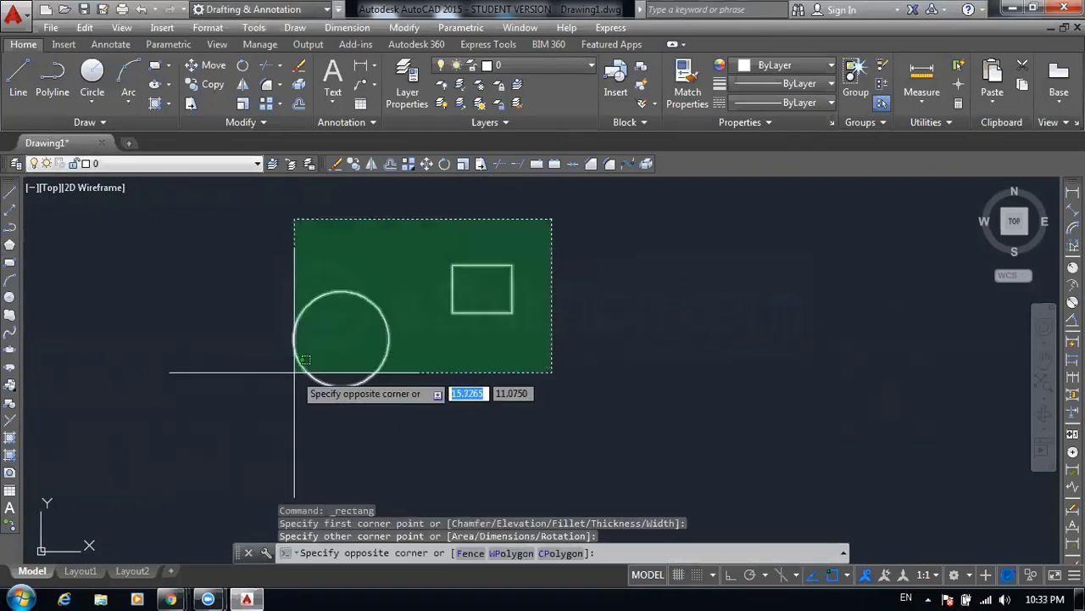
pyautogui.click(281, 370)
pyautogui.press('Delete')
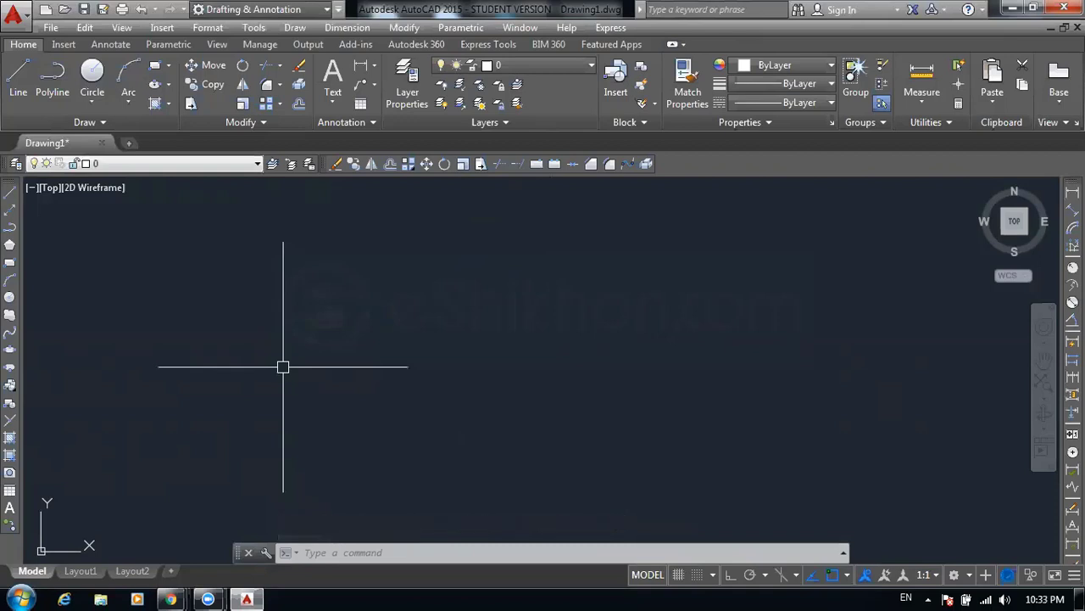
# - Draw another rectangle with a circle to its right, then delete both shapes
pyautogui.click(9, 263)
pyautogui.click(200, 266)
pyautogui.click(338, 341)
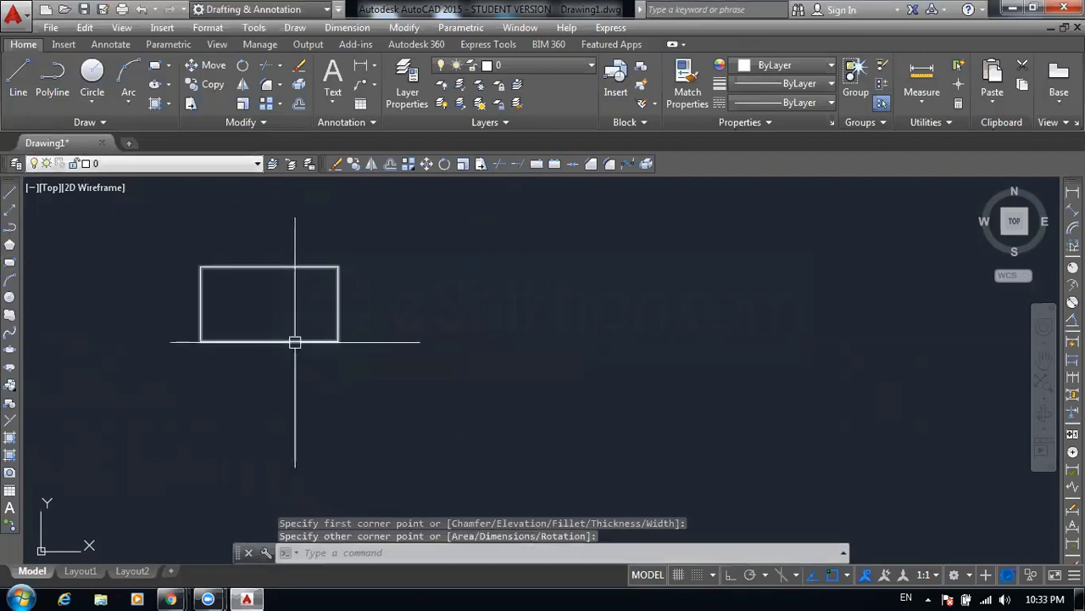
pyautogui.click(10, 297)
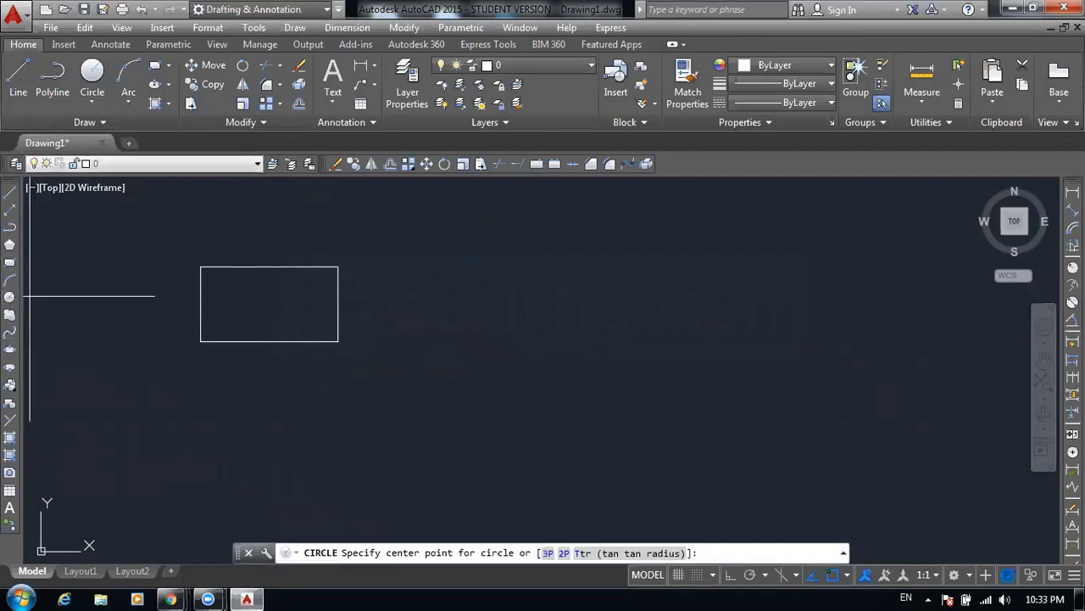
pyautogui.click(605, 261)
pyautogui.click(503, 345)
pyautogui.click(596, 300)
pyautogui.click(443, 371)
pyautogui.click(531, 224)
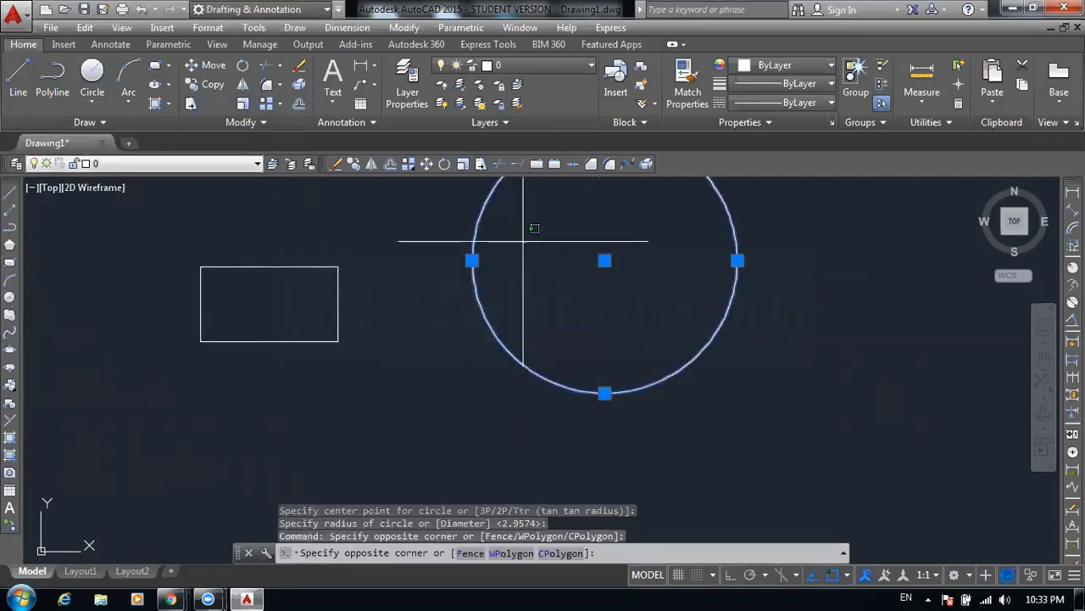
pyautogui.click(134, 374)
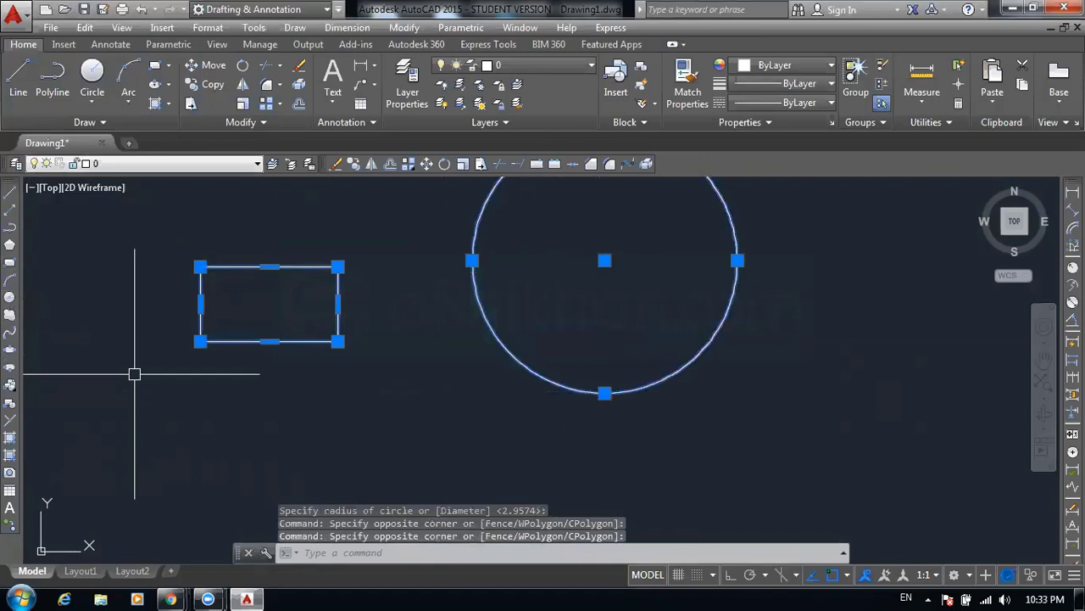
pyautogui.press('Delete')
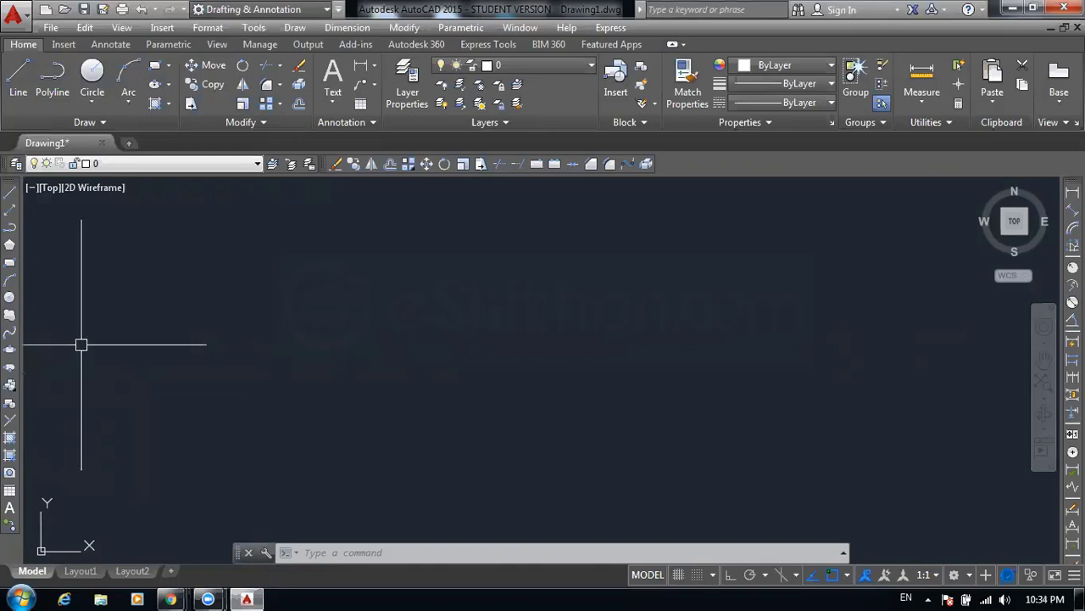
# - Draw a rectangle and define it as a block named 'Rec'
pyautogui.click(10, 262)
pyautogui.click(159, 292)
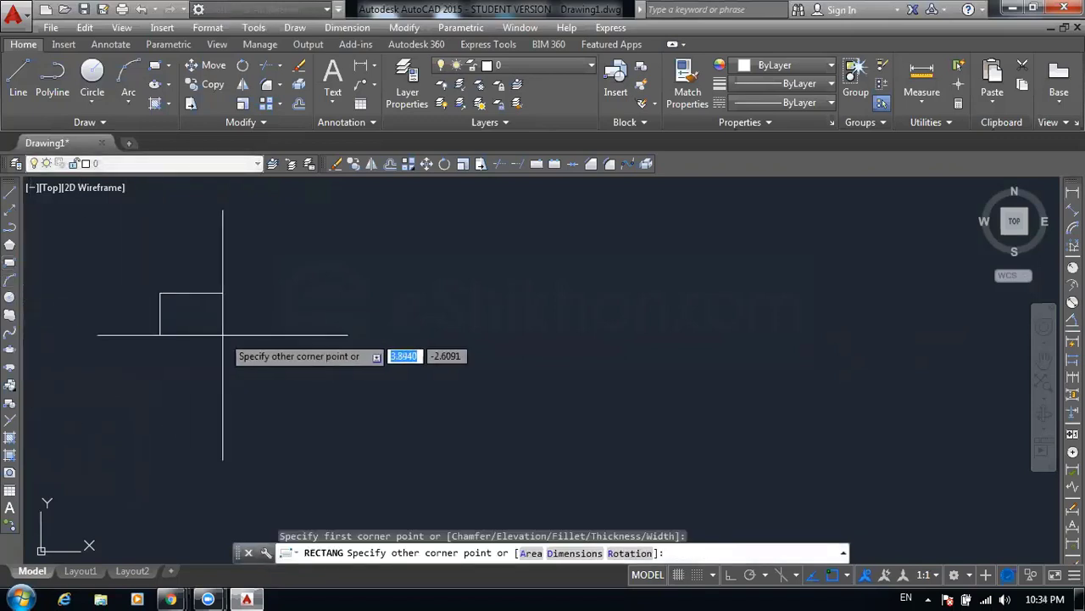
pyautogui.click(223, 334)
pyautogui.write('b')
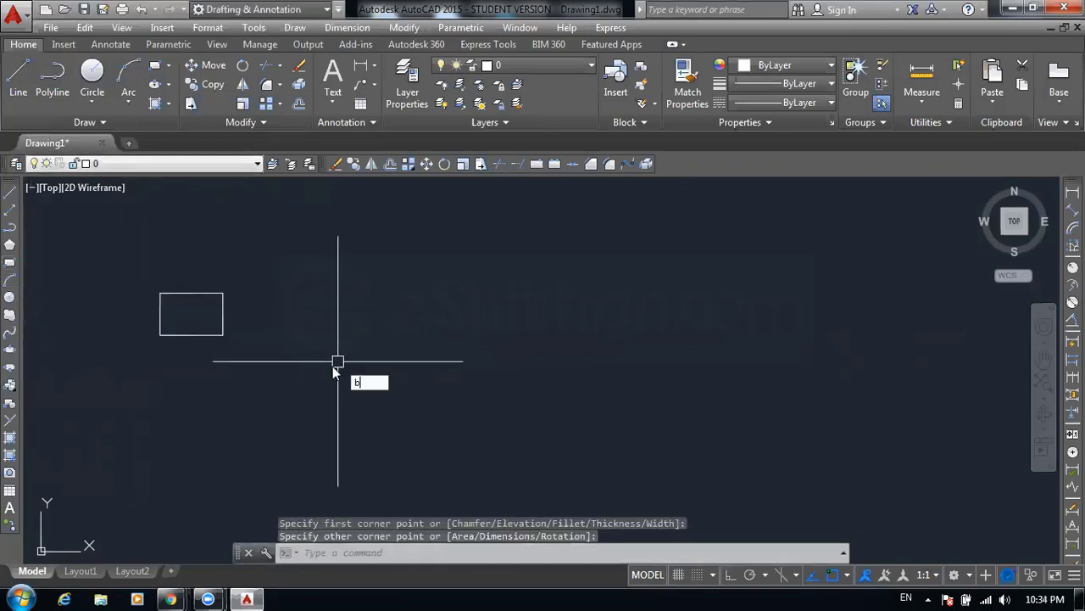
pyautogui.press('Return')
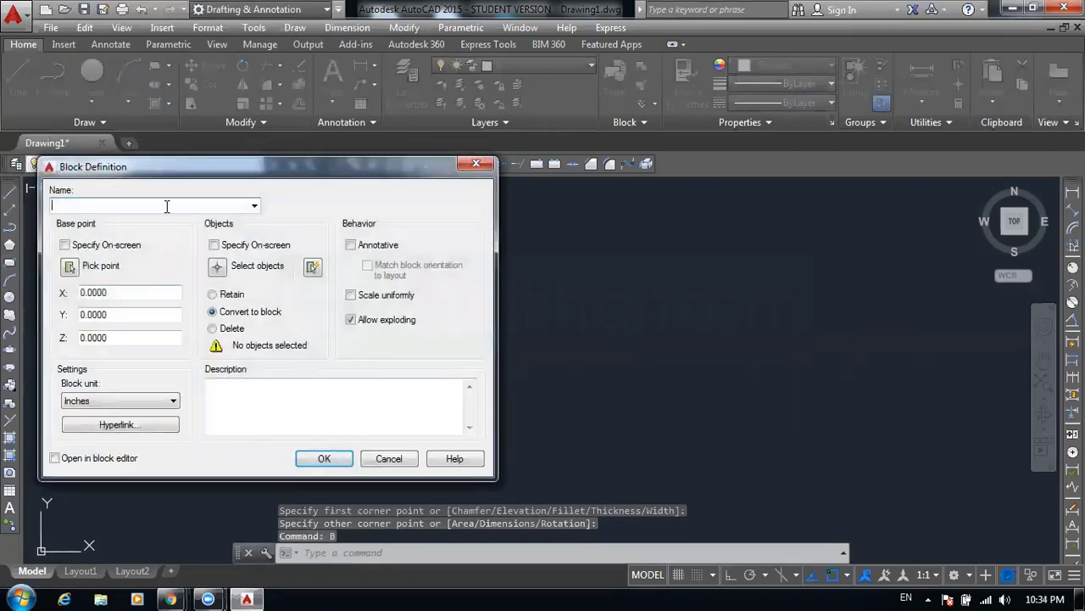
pyautogui.write('Rec')
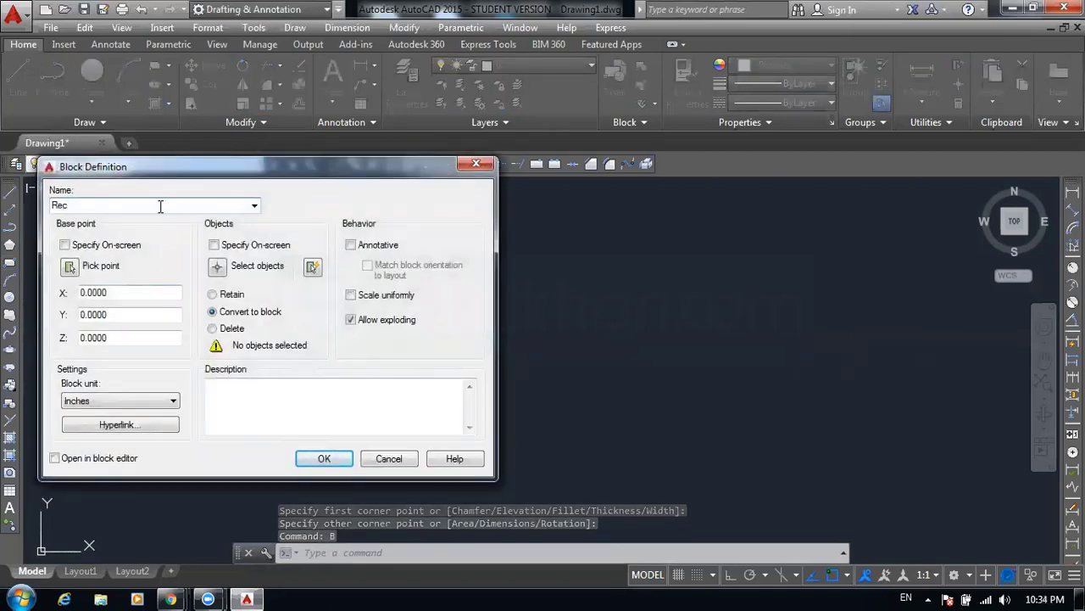
pyautogui.click(325, 459)
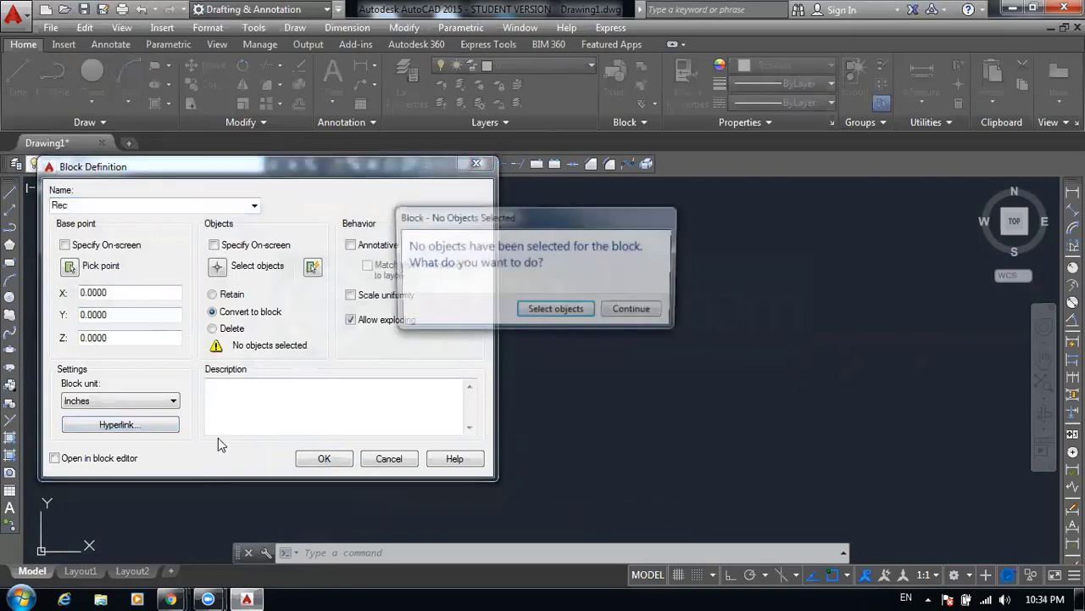
pyautogui.click(557, 311)
pyautogui.moveTo(300, 252); pyautogui.dragTo(34, 517)
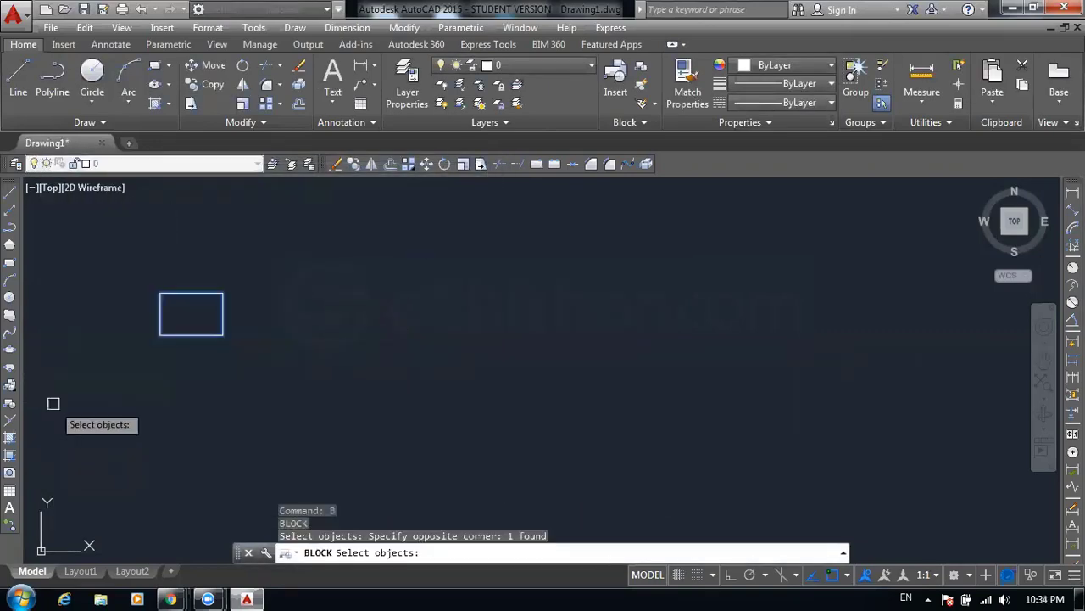
pyautogui.press('Return')
pyautogui.click(384, 456)
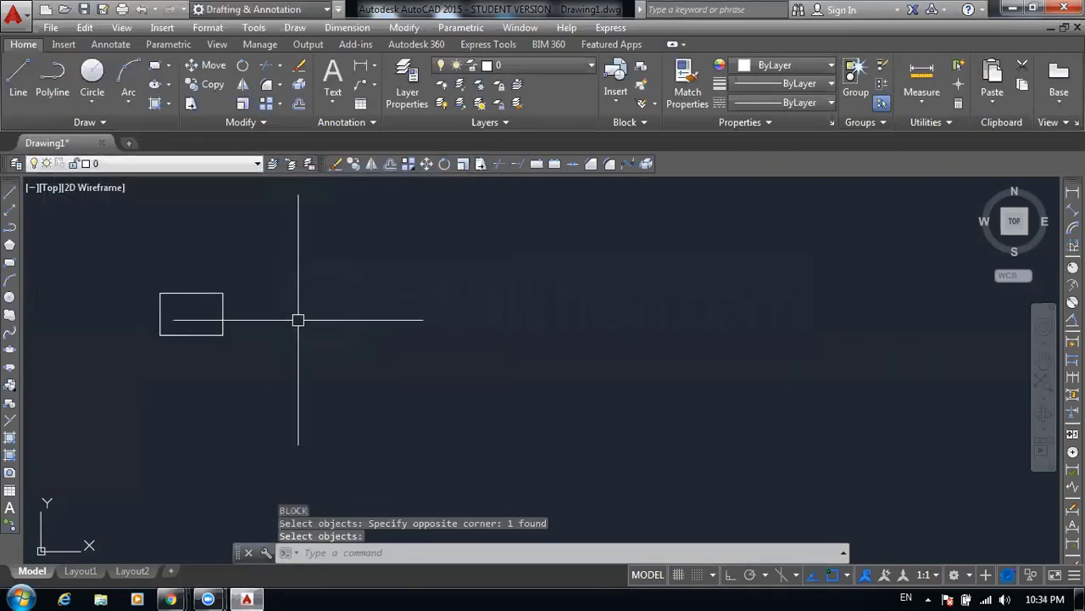
# - Draw a circle and define it as a block named 'cir'
pyautogui.write('c')
pyautogui.press('Return')
pyautogui.click(426, 314)
pyautogui.press('Escape')
pyautogui.press('Escape')
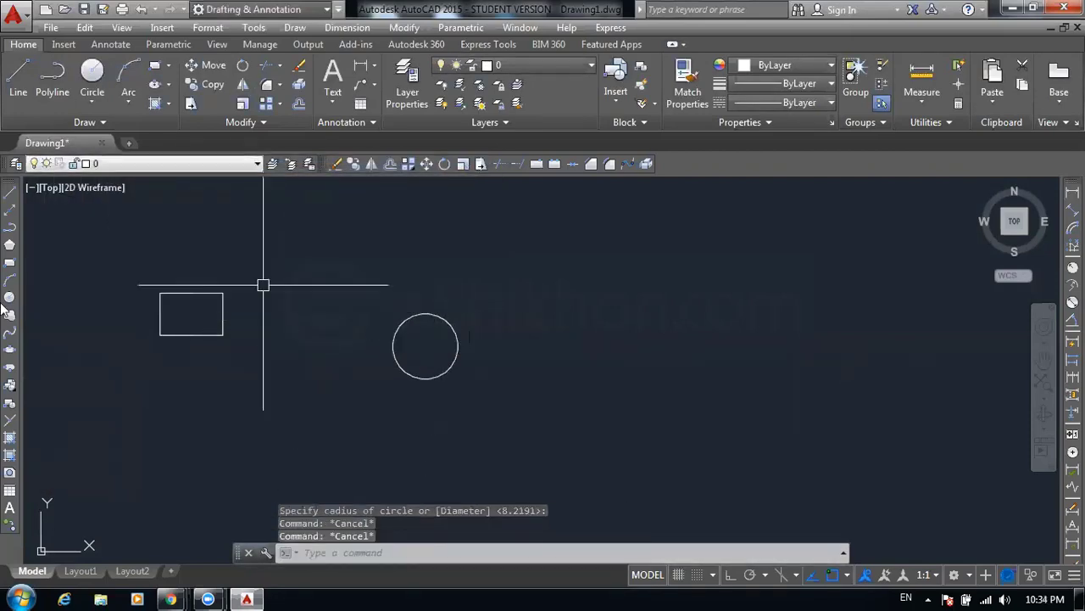
pyautogui.write('B')
pyautogui.press('Return')
pyautogui.write('cir')
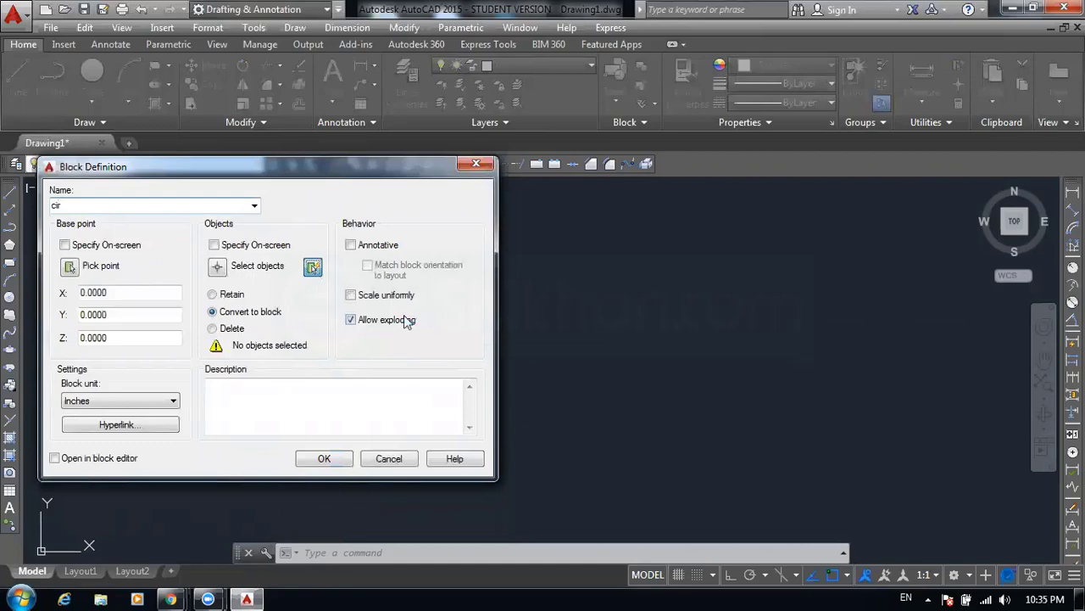
pyautogui.click(313, 267)
pyautogui.press('Escape')
pyautogui.click(218, 265)
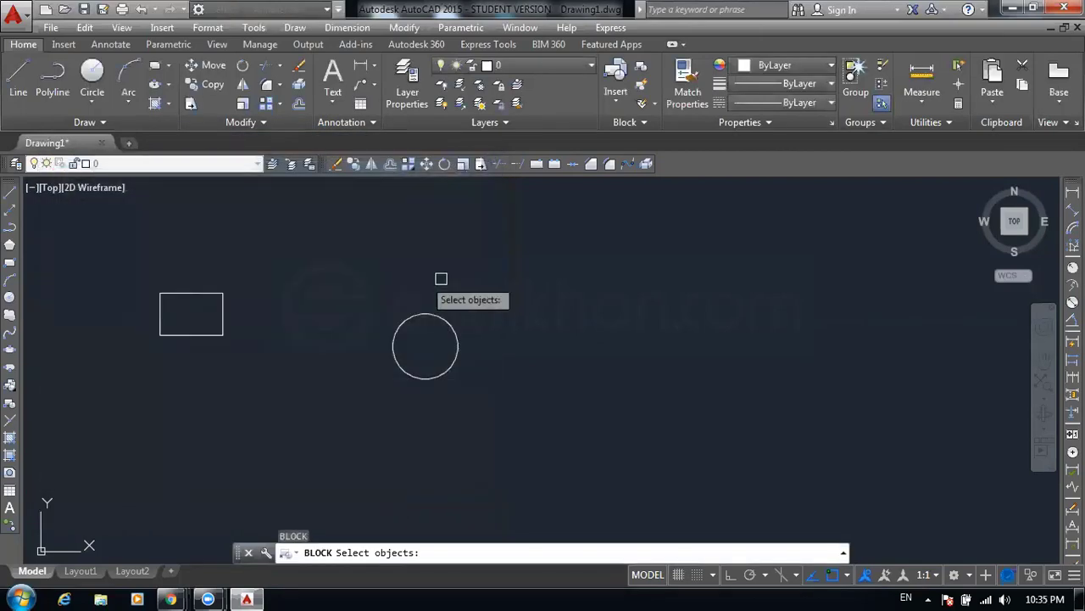
pyautogui.click(441, 278)
pyautogui.click(404, 395)
pyautogui.press('Return')
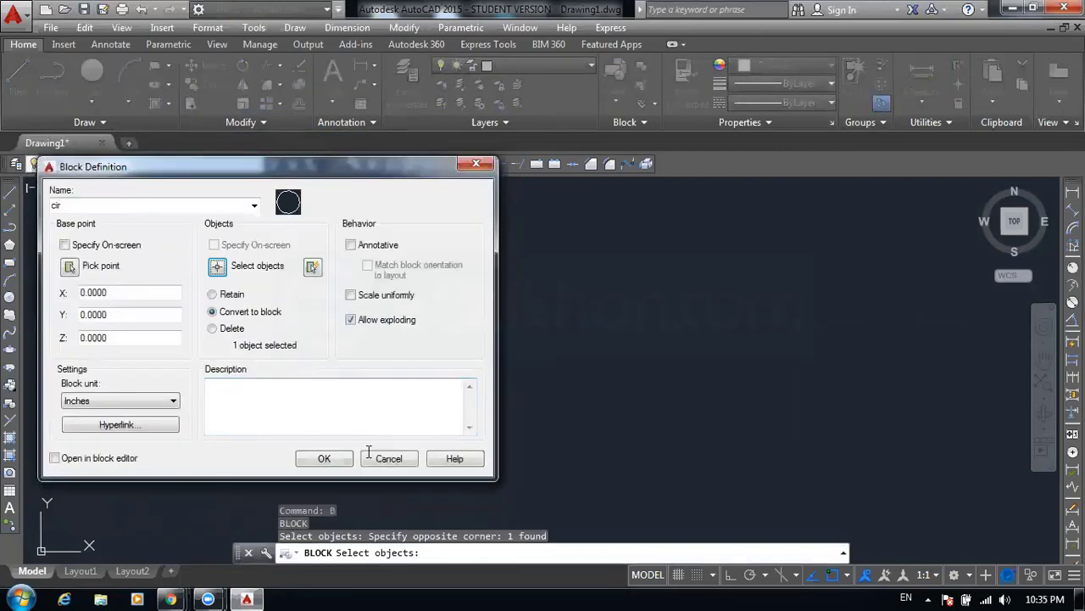
pyautogui.click(324, 458)
# - Erase the rectangle and circle from the drawing
pyautogui.click(519, 282)
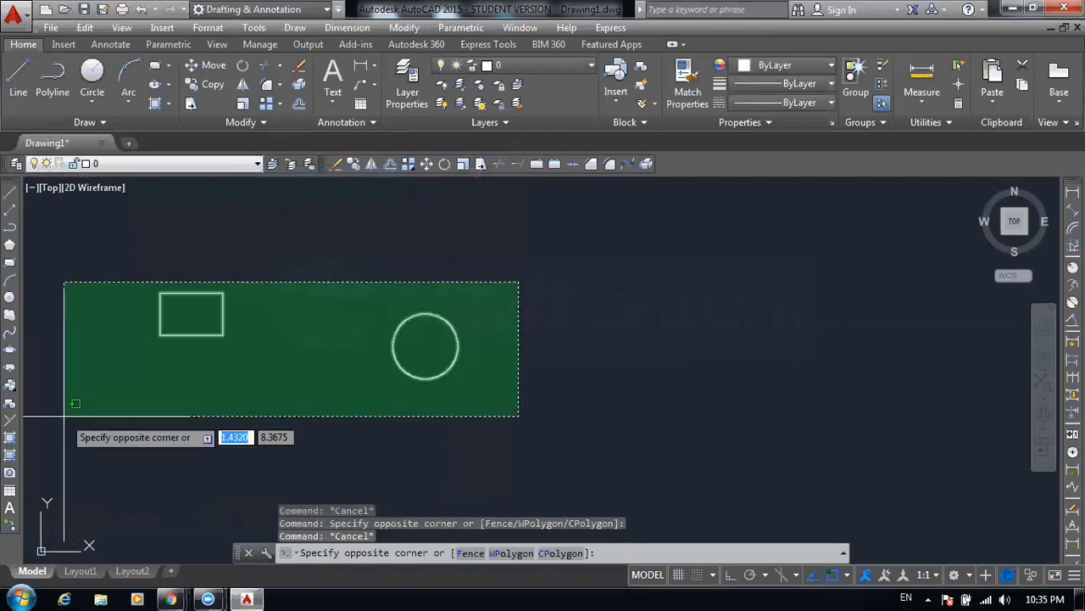
pyautogui.click(65, 416)
pyautogui.press('Delete')
pyautogui.press('Escape')
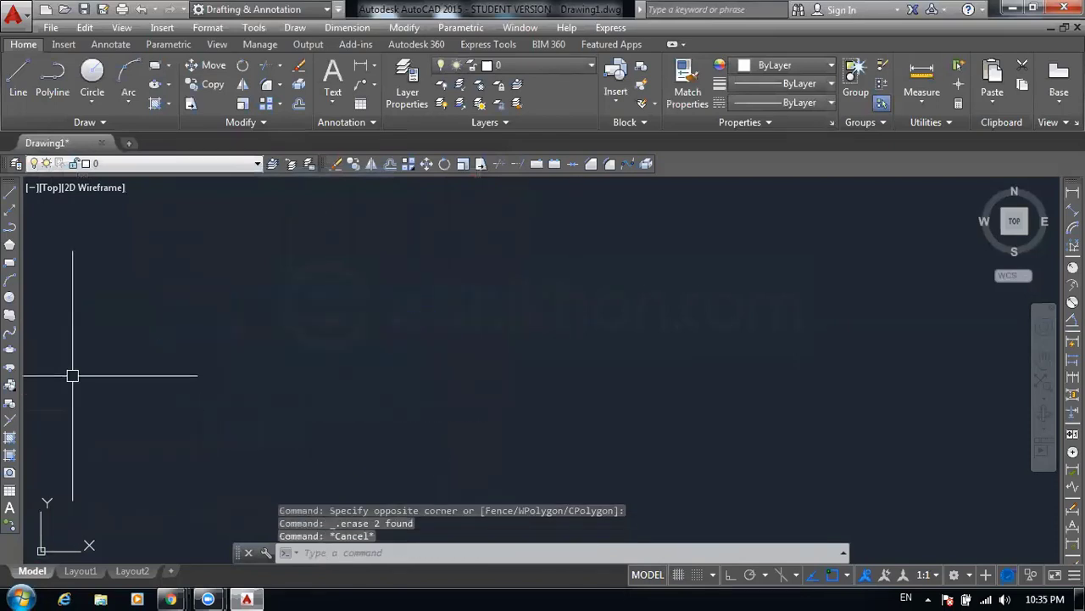
pyautogui.press('Escape')
pyautogui.press('Escape')
# - Save the drawing to the Desktop as 'Block Prac' and exit AutoCAD
pyautogui.click(14, 14)
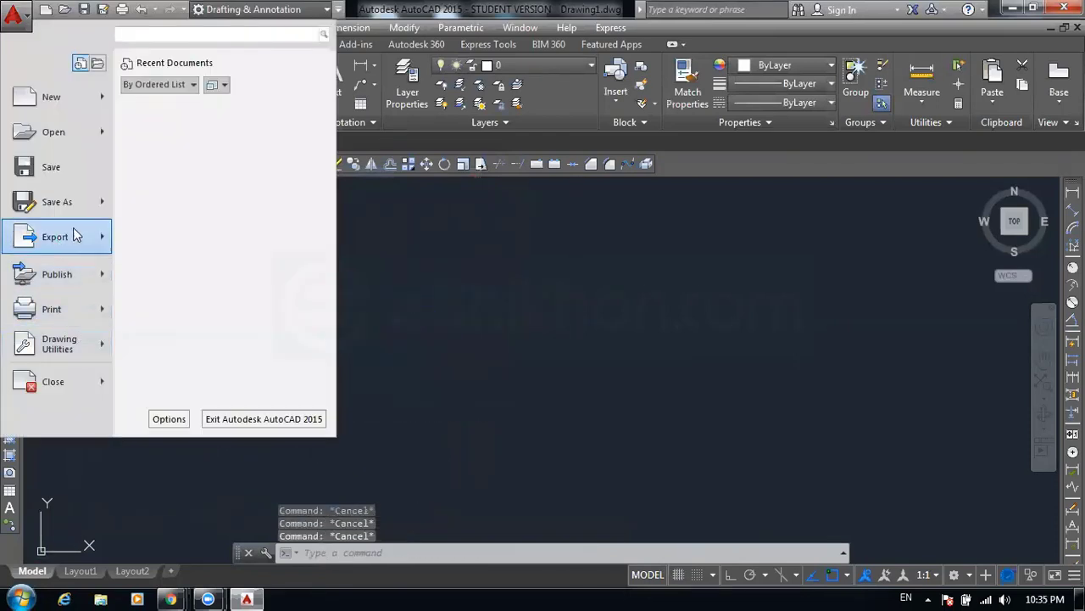
pyautogui.press('Escape')
pyautogui.hotkey('ctrl', 'shift', 's')
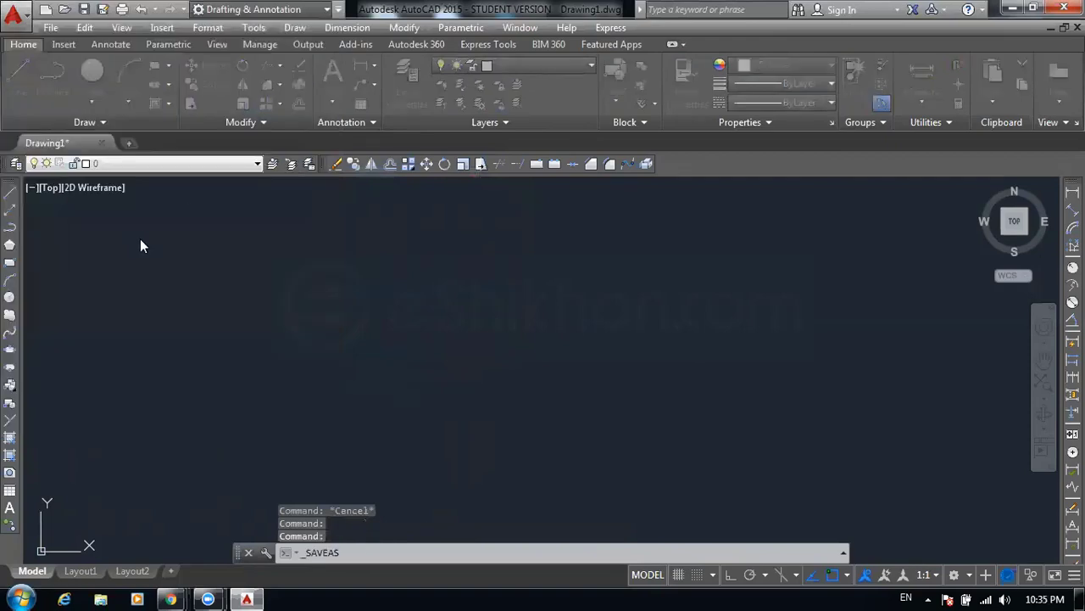
pyautogui.click(346, 413)
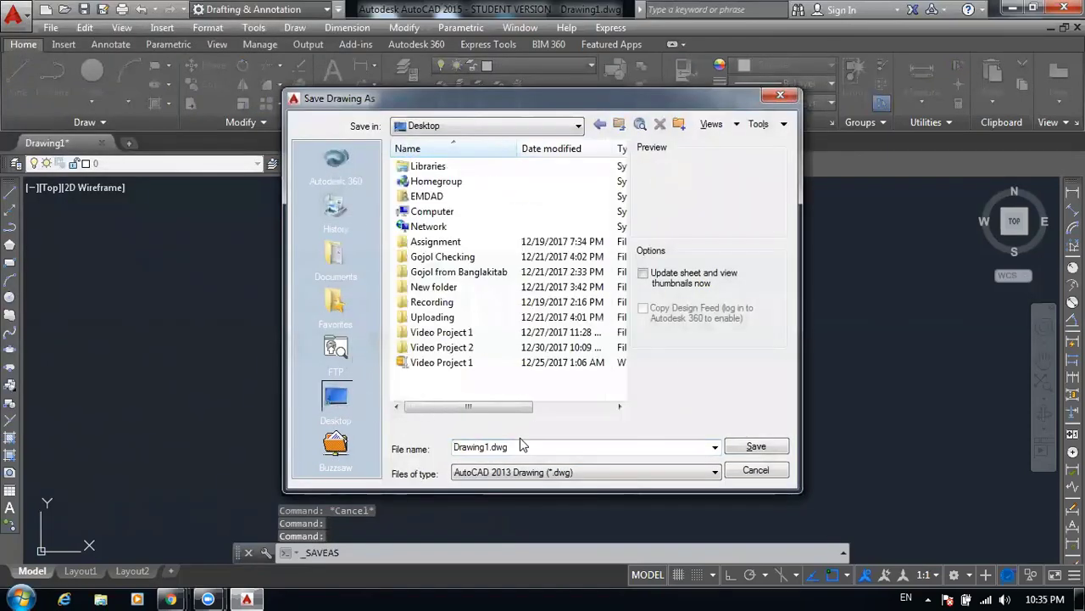
pyautogui.doubleClick(518, 446)
pyautogui.write('B')
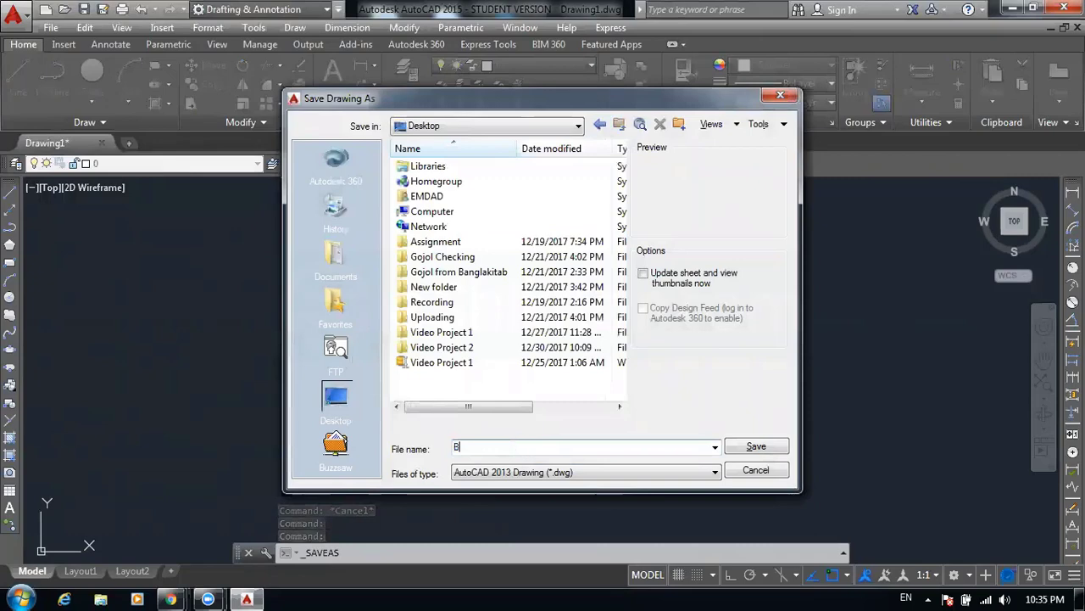
pyautogui.write('lock Prac')
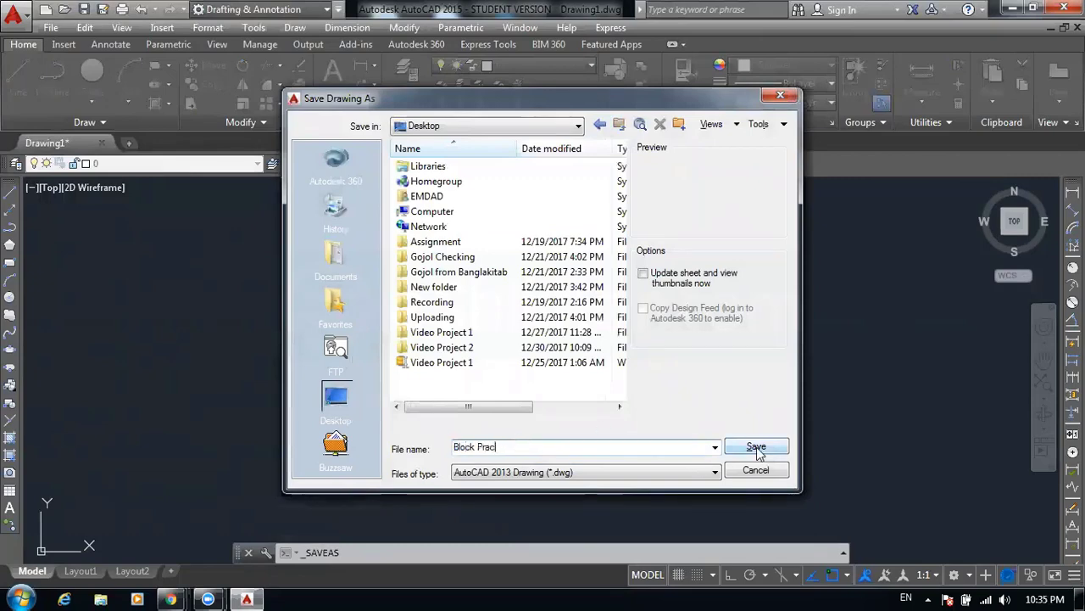
pyautogui.click(757, 448)
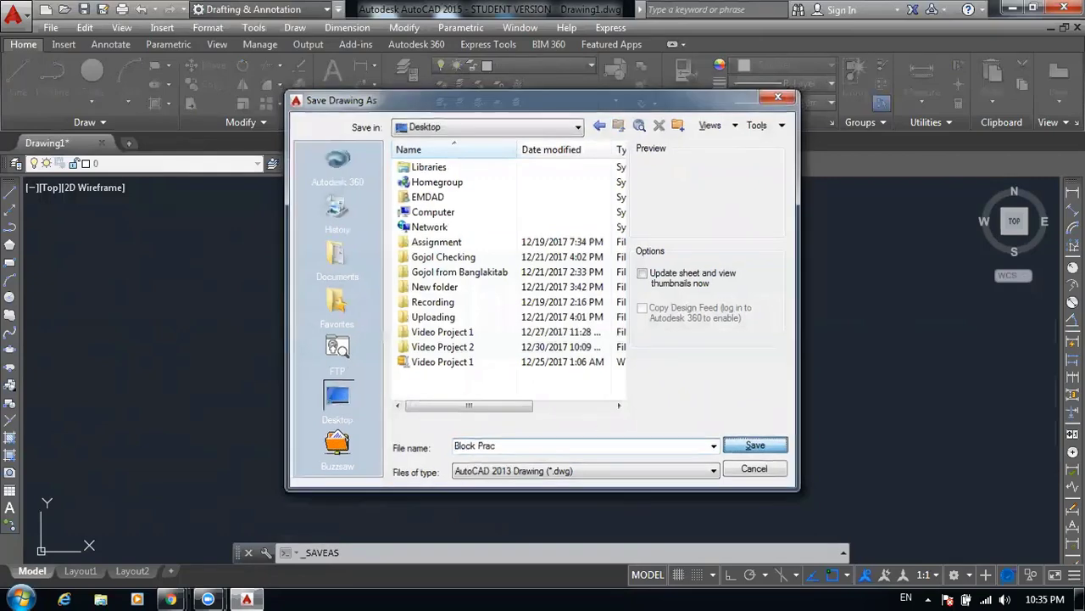
pyautogui.hotkey('alt', 'F4')
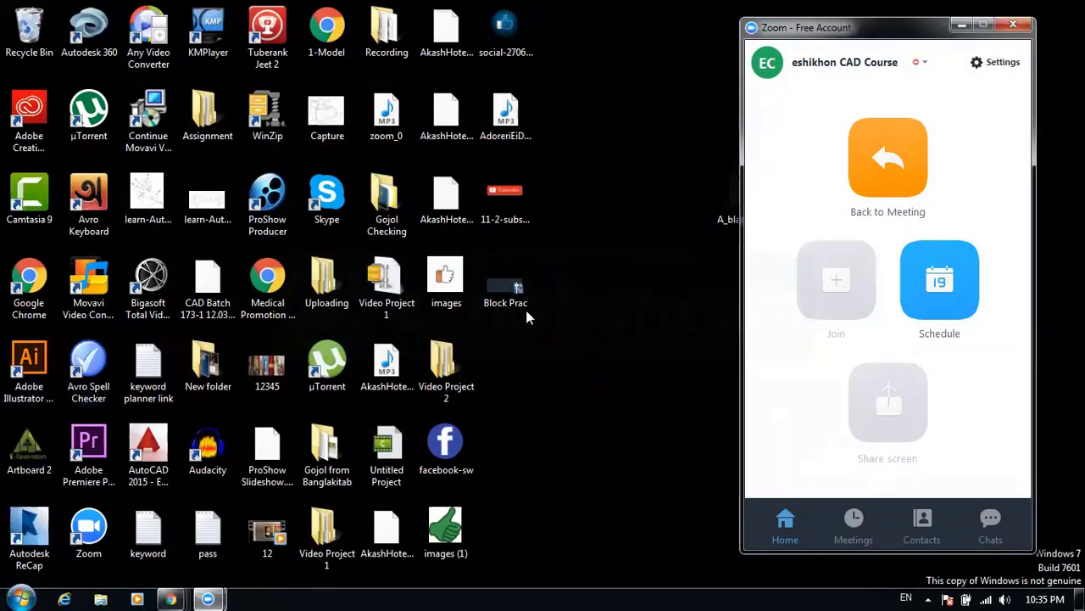
# - Reposition the Block Prac desktop icon, then open Computer from the Start menu
pyautogui.moveTo(507, 290); pyautogui.dragTo(599, 63)
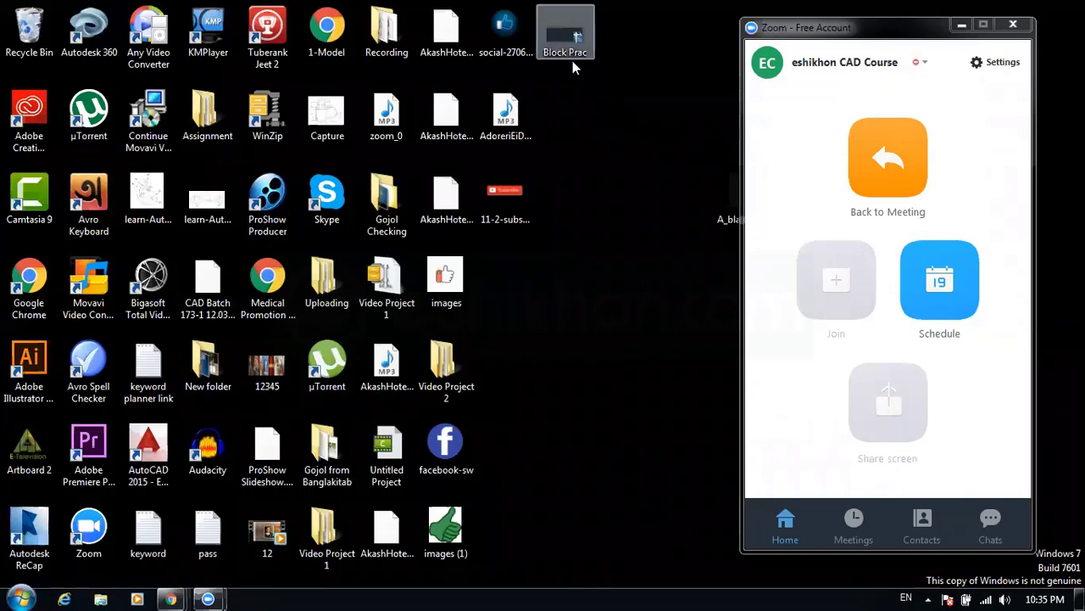
pyautogui.moveTo(574, 63)
pyautogui.mouseDown()
pyautogui.moveTo(554, 262)
pyautogui.moveTo(519, 305)
pyautogui.mouseUp()
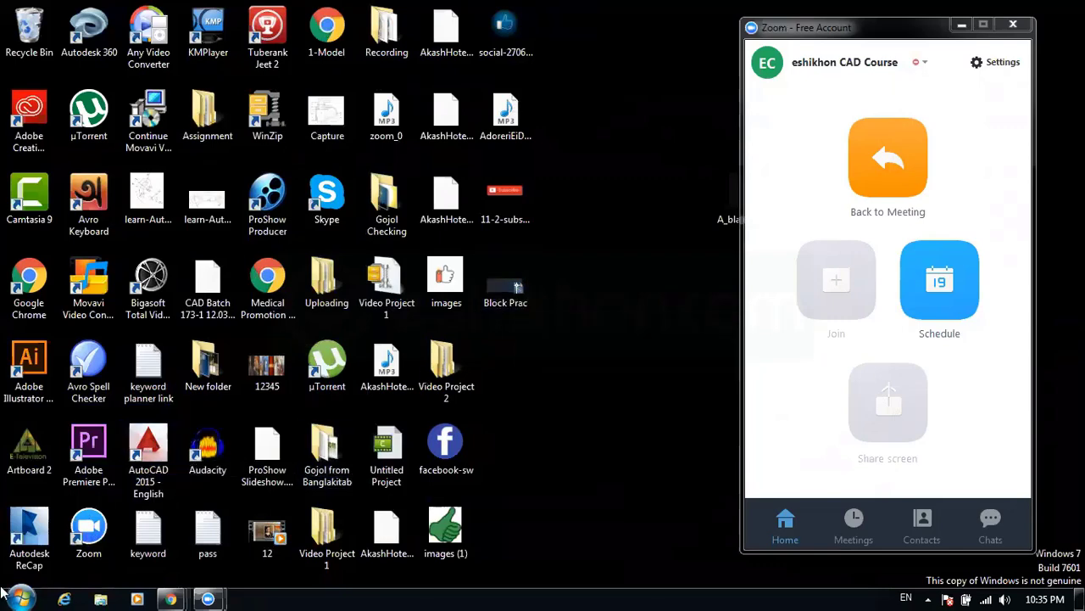
pyautogui.click(20, 599)
pyautogui.click(282, 392)
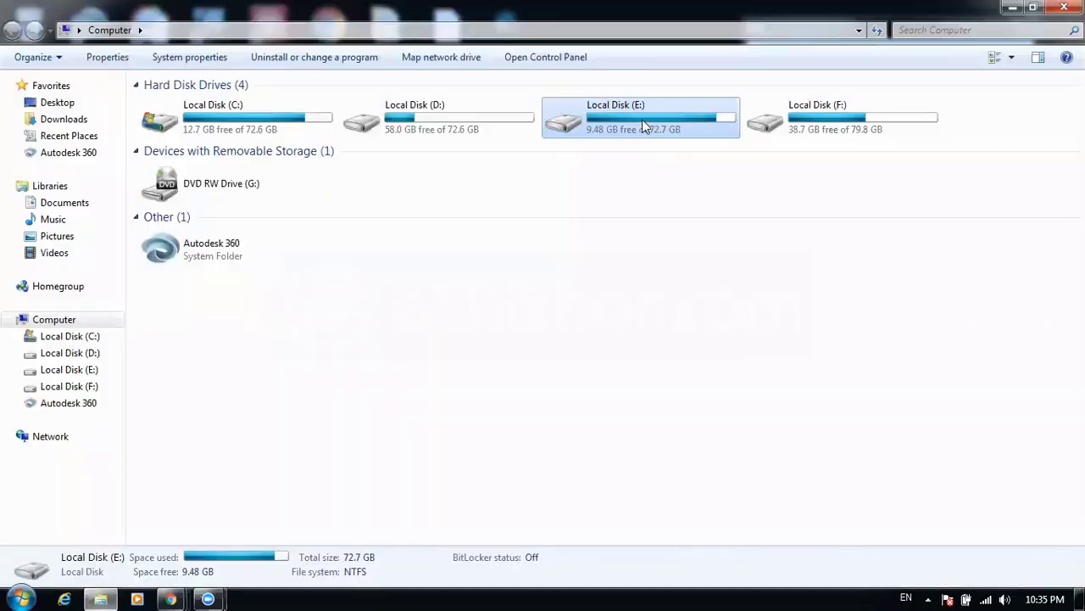
# - Open Local Disk (E:) and paste in a copy of the desktop's Block Prac drawing
pyautogui.doubleClick(641, 119)
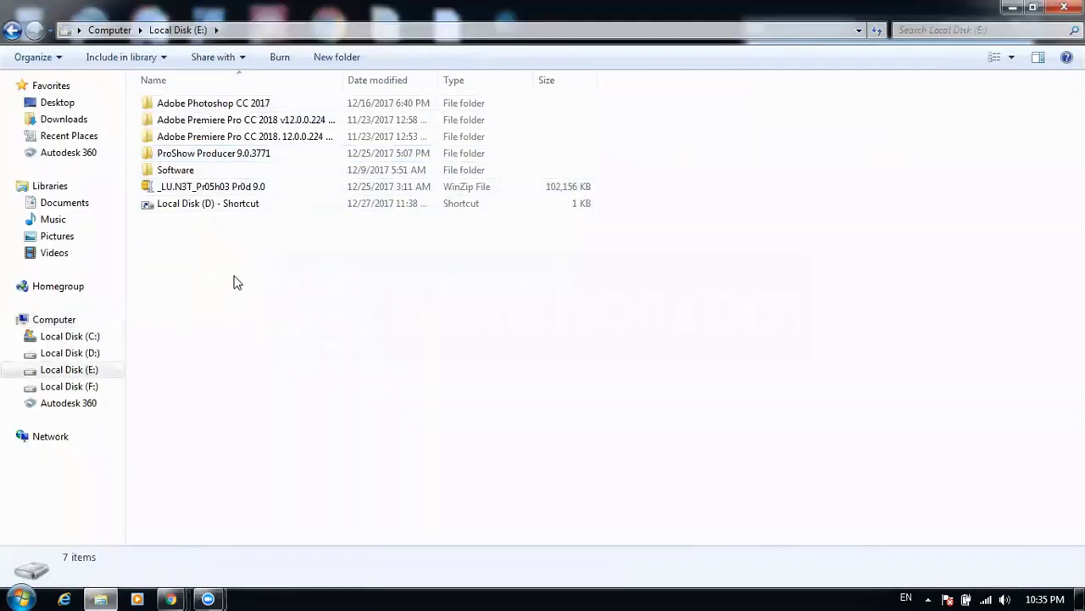
pyautogui.rightClick(235, 277)
pyautogui.moveTo(272, 469)
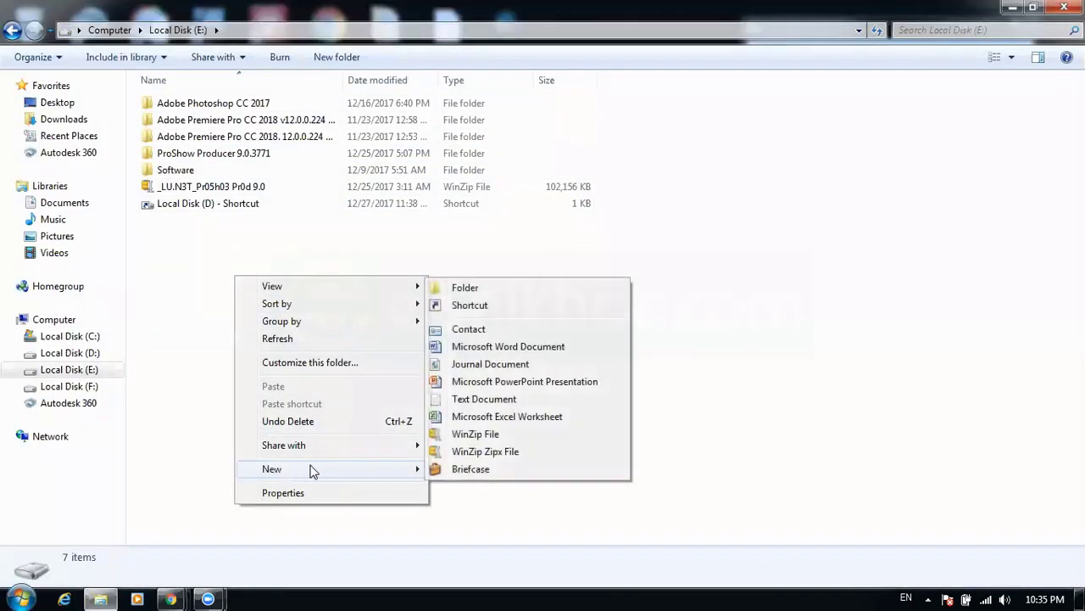
pyautogui.click(706, 278)
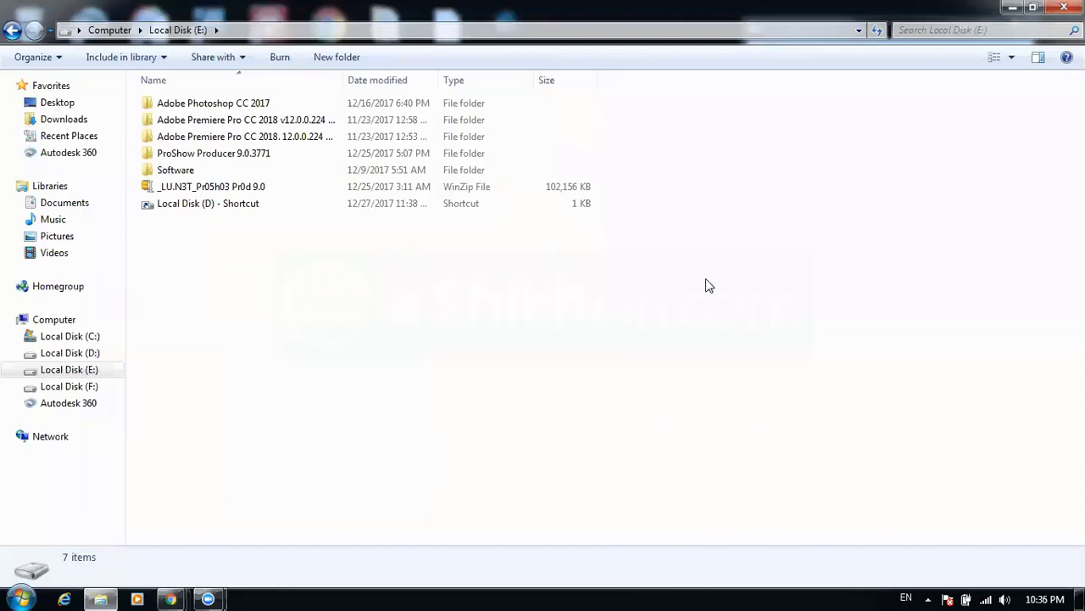
pyautogui.click(1014, 10)
pyautogui.moveTo(509, 284); pyautogui.dragTo(496, 312)
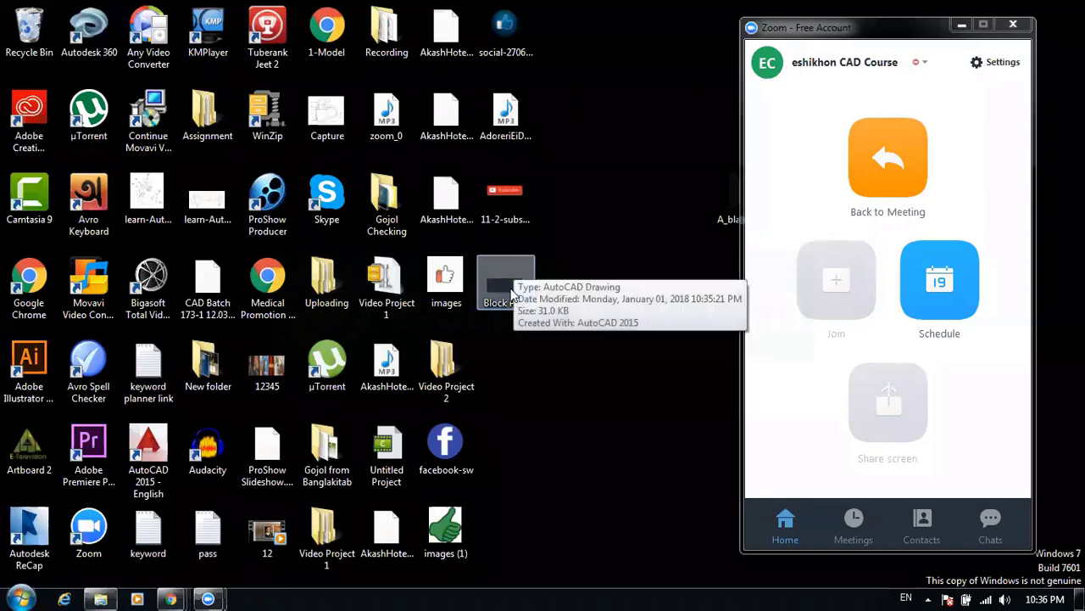
pyautogui.rightClick(528, 318)
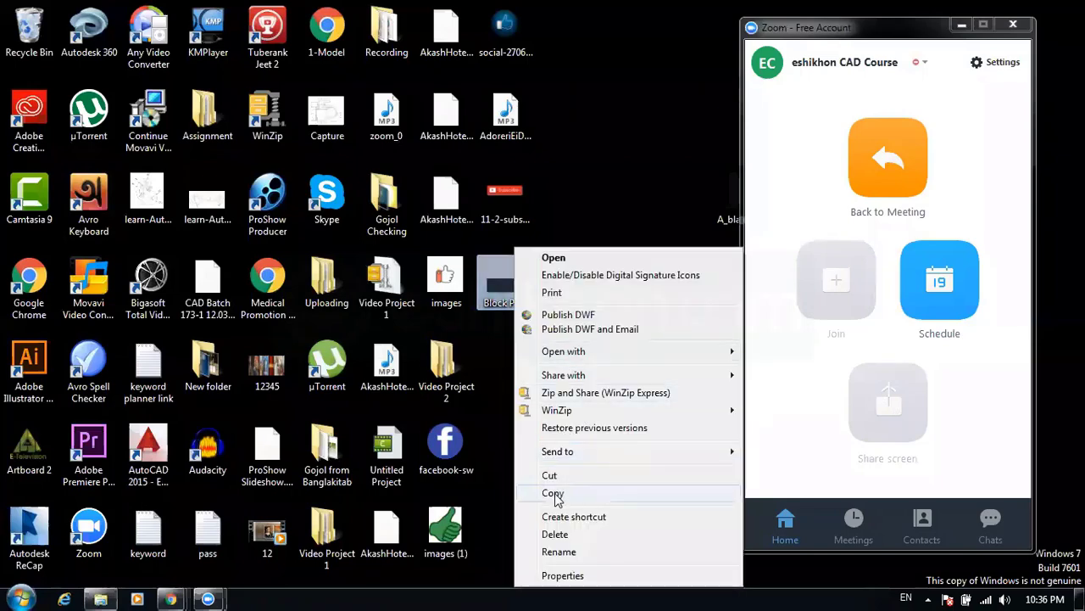
pyautogui.click(556, 494)
pyautogui.click(97, 597)
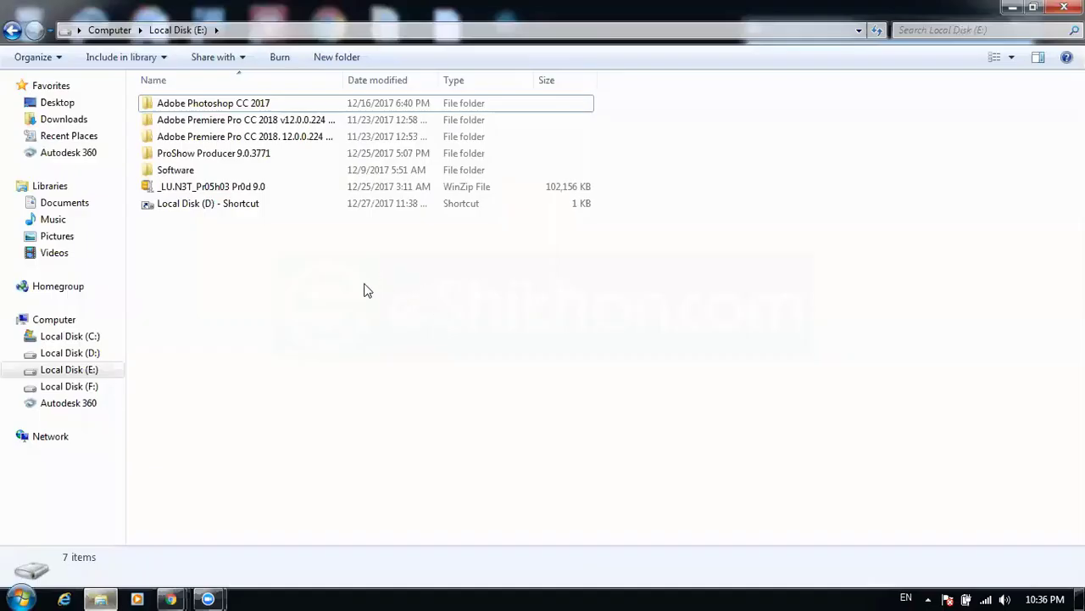
pyautogui.rightClick(364, 284)
pyautogui.click(407, 396)
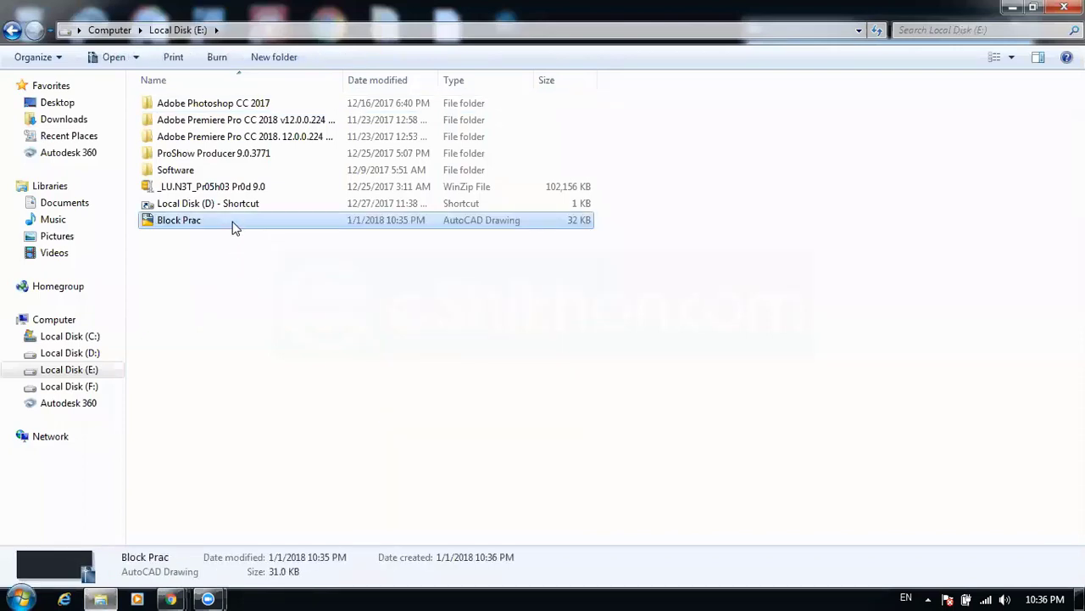
# - Rename the pasted Block Prac copy in Local Disk (E:) to 'Circle'
pyautogui.rightClick(235, 227)
pyautogui.click(294, 502)
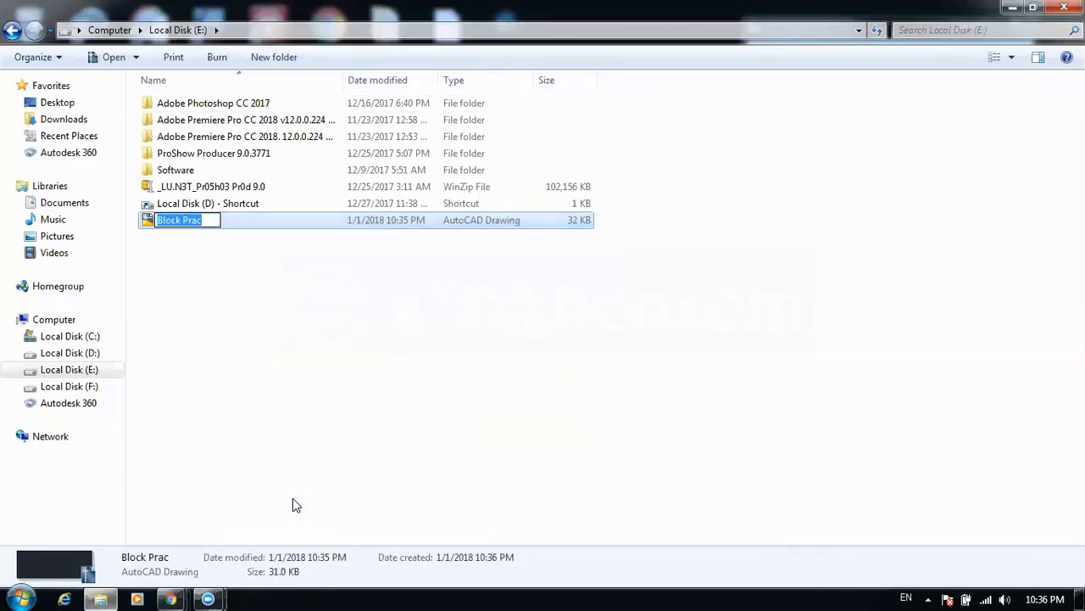
pyautogui.write('Ci')
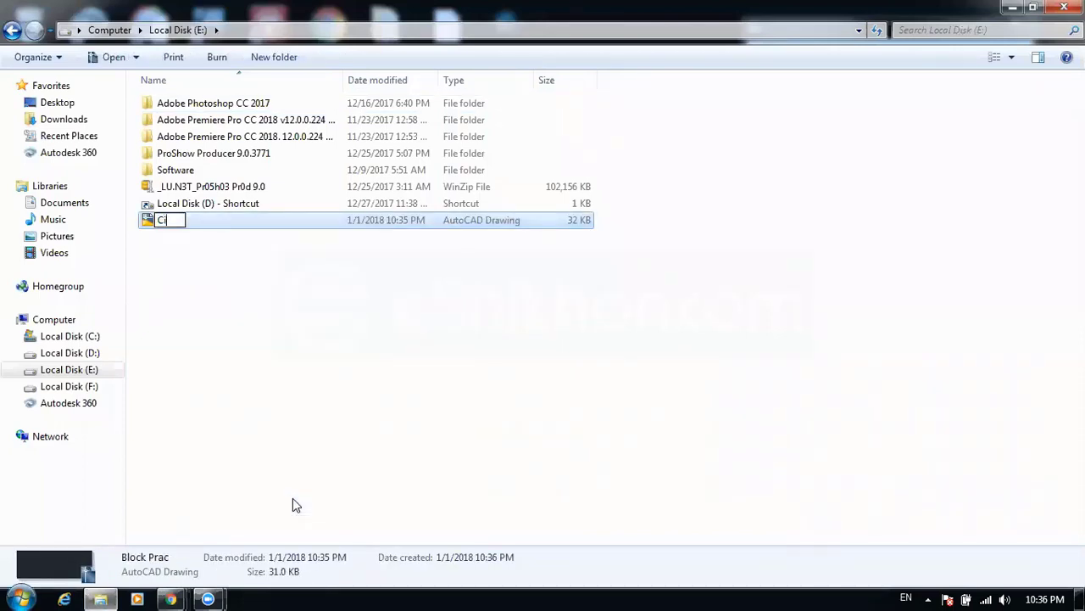
pyautogui.write('rcle')
pyautogui.press('Return')
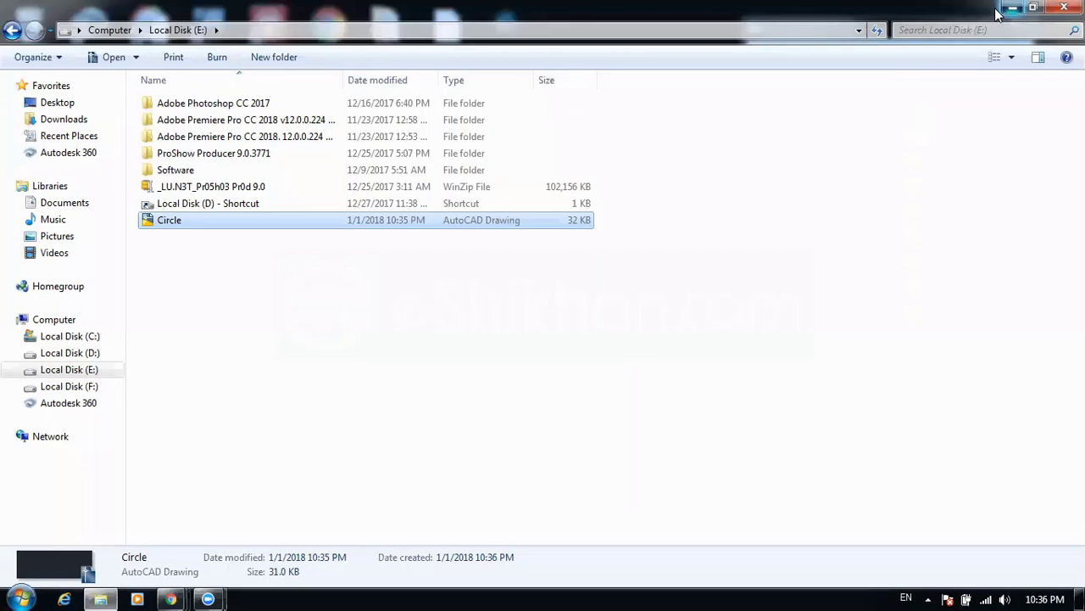
# - Minimize the Local Disk (E:) window to reveal the desktop
pyautogui.click(1011, 8)
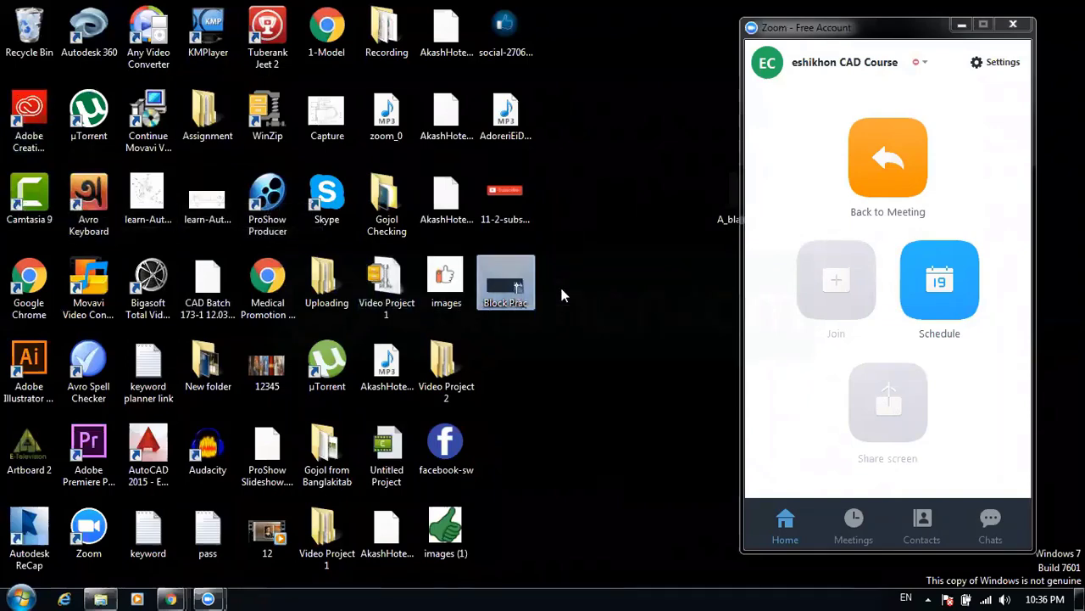
# - Delete the Block Prac drawing, the Circle drawing and the Local Disk (D) shortcut
pyautogui.press('Delete')
pyautogui.press('Return')
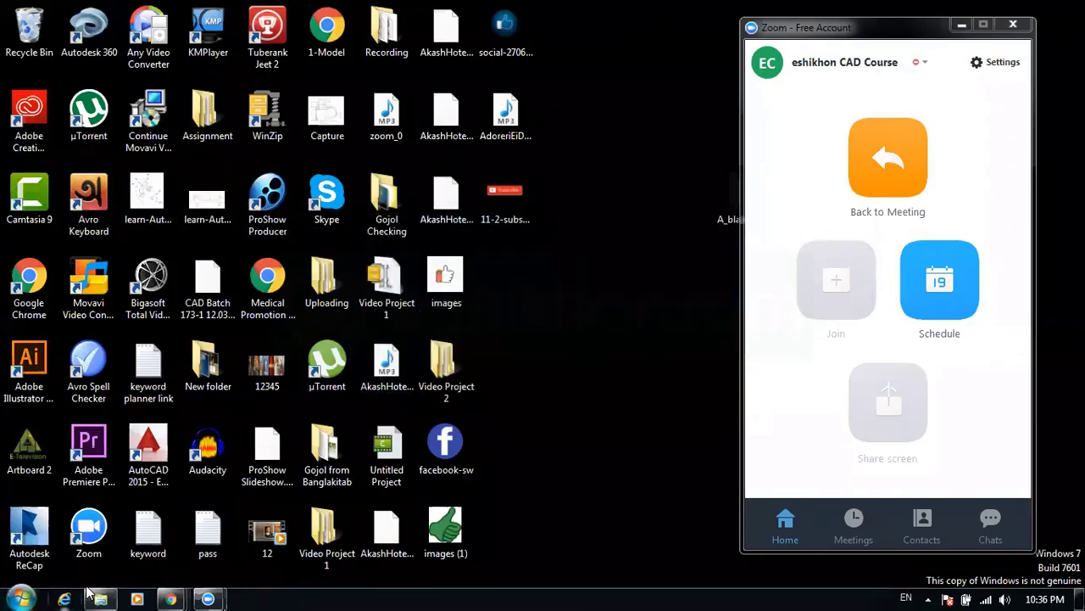
pyautogui.click(100, 599)
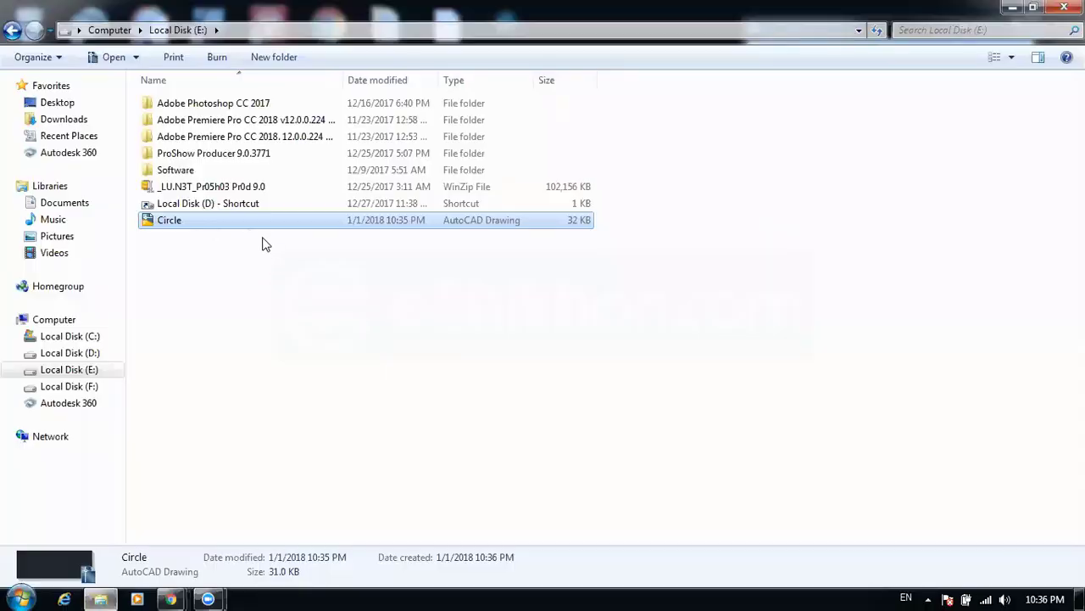
pyautogui.press('Delete')
pyautogui.press('Return')
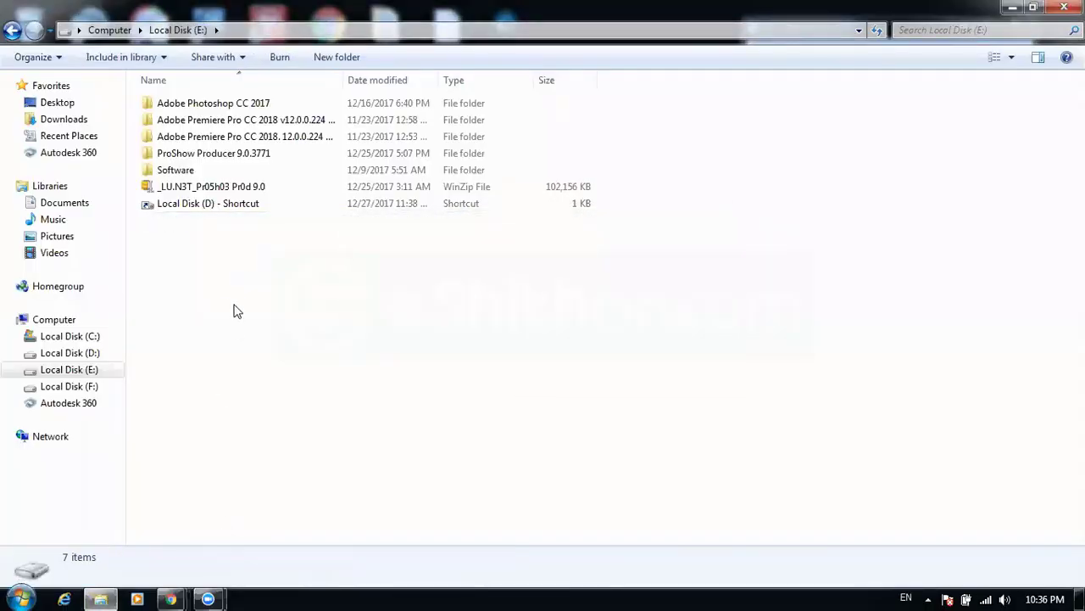
pyautogui.click(225, 206)
pyautogui.press('Delete')
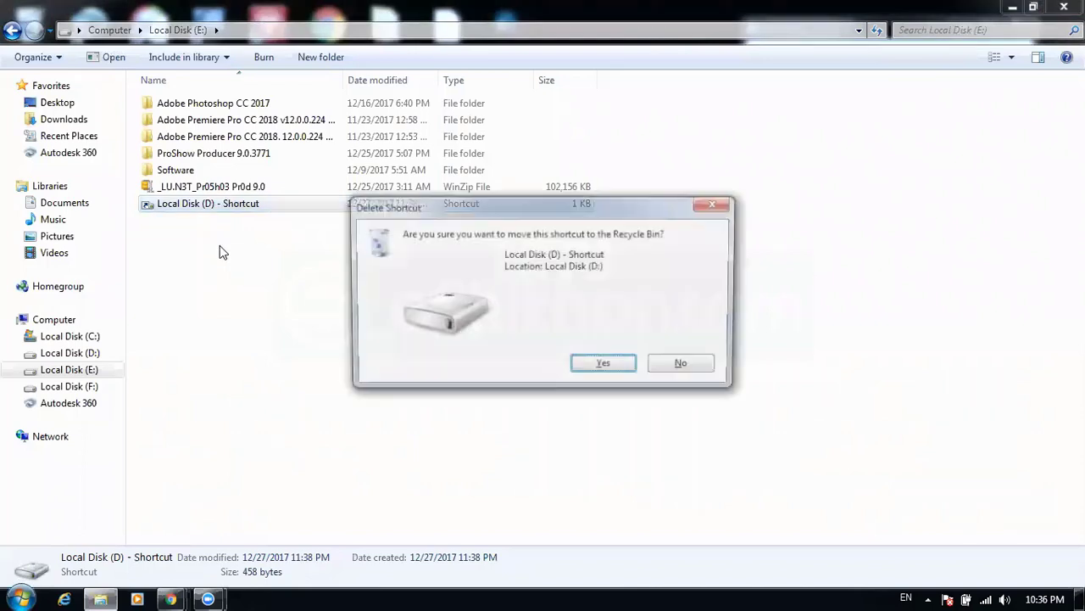
pyautogui.press('Return')
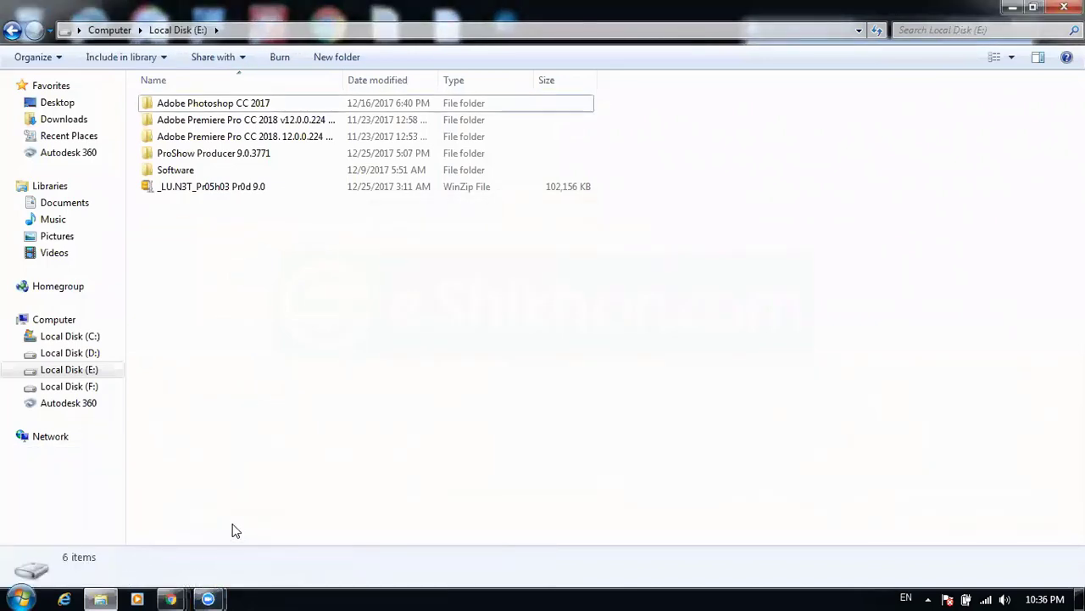
# - Refresh the desktop and launch AutoCAD 2015 from its desktop icon
pyautogui.click(1013, 7)
pyautogui.rightClick(605, 169)
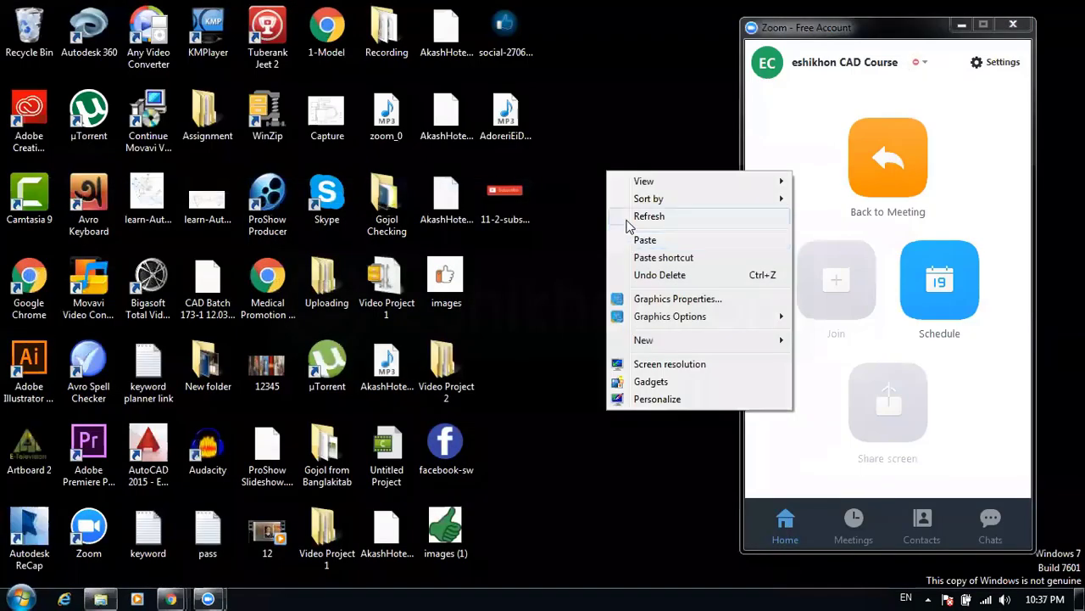
pyautogui.rightClick(594, 241)
pyautogui.click(612, 286)
pyautogui.rightClick(563, 270)
pyautogui.click(583, 312)
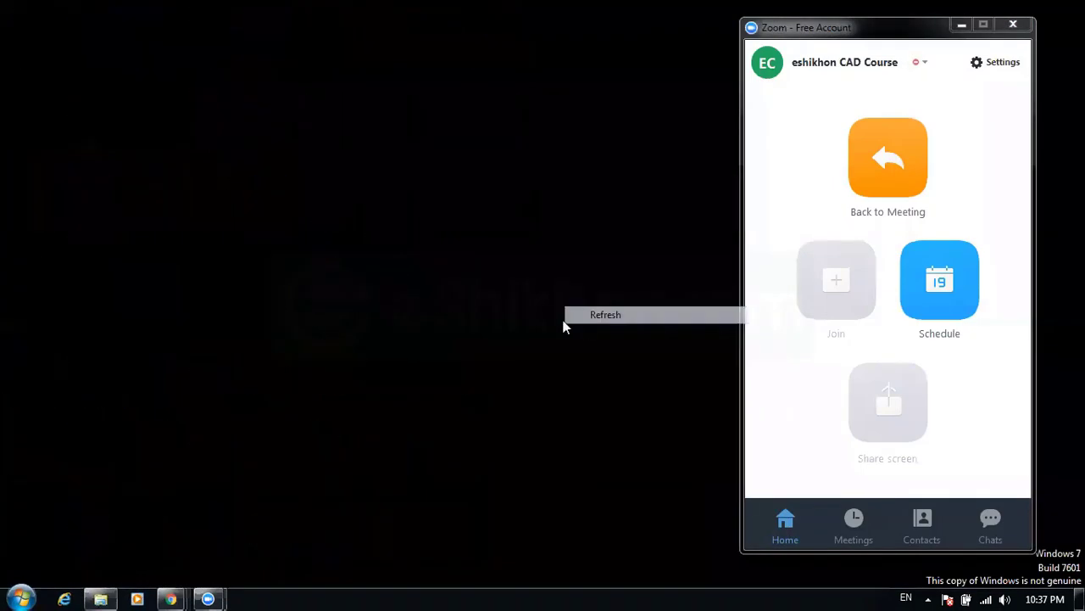
pyautogui.doubleClick(149, 448)
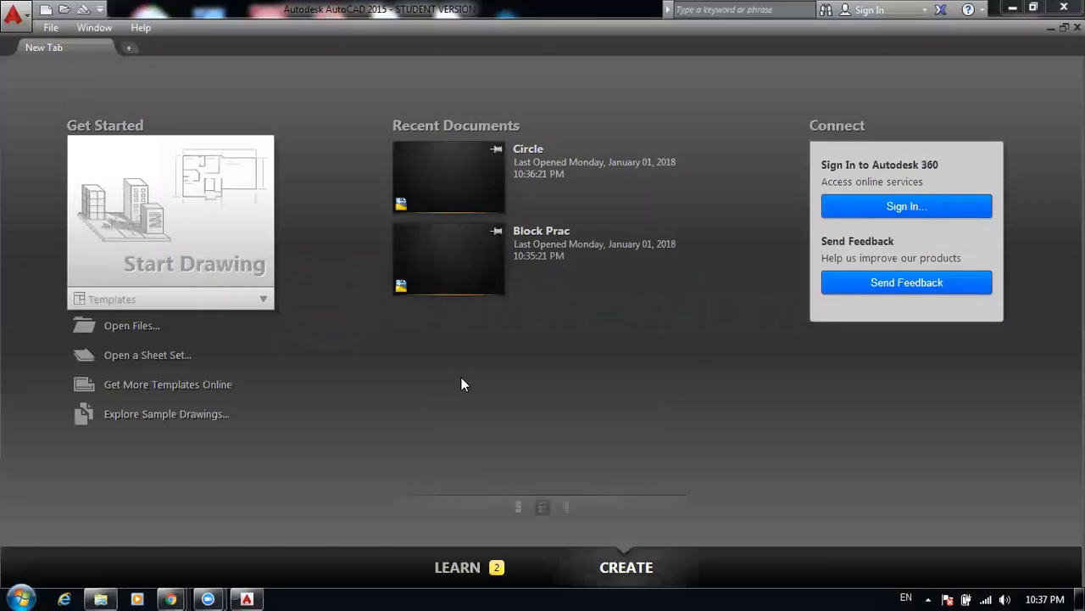
# - Start a new blank drawing, switch the grid display off and regenerate the view
pyautogui.click(229, 233)
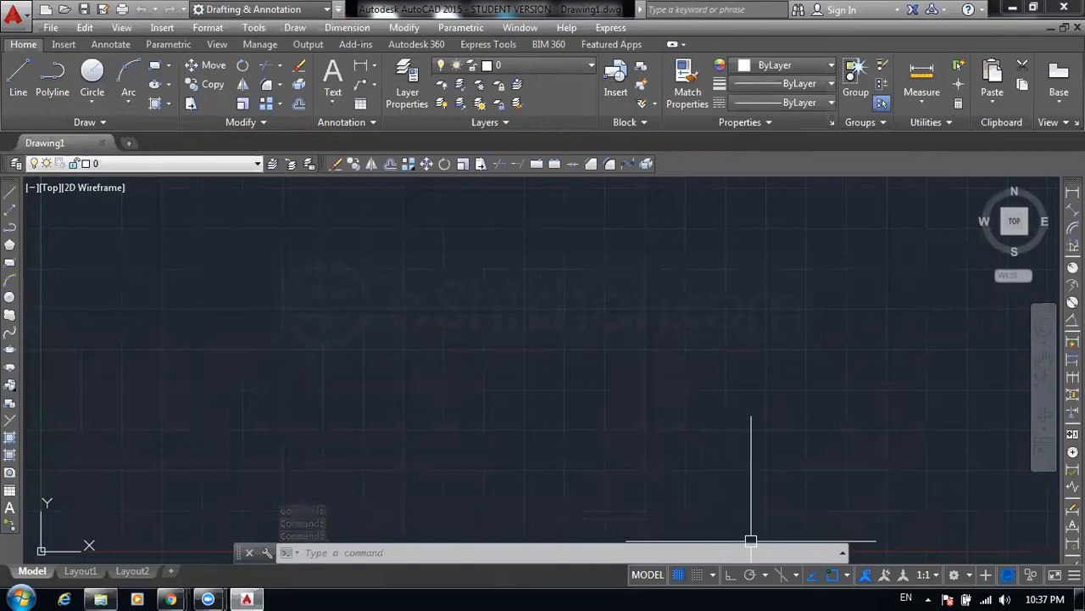
pyautogui.click(680, 577)
pyautogui.click(681, 575)
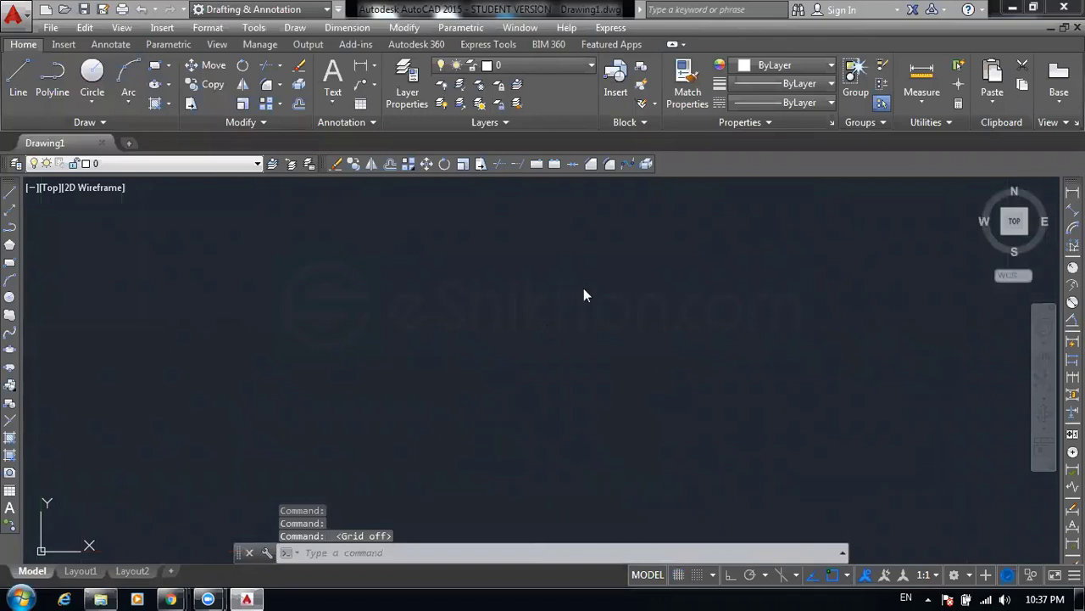
pyautogui.click(692, 254)
pyautogui.click(302, 412)
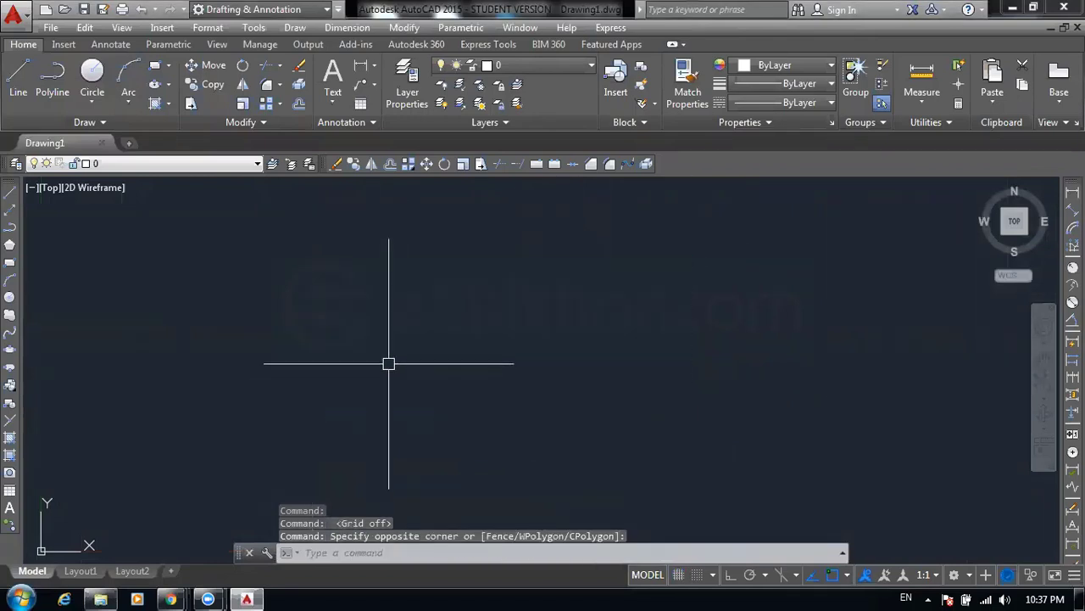
pyautogui.write('re')
pyautogui.press('Return')
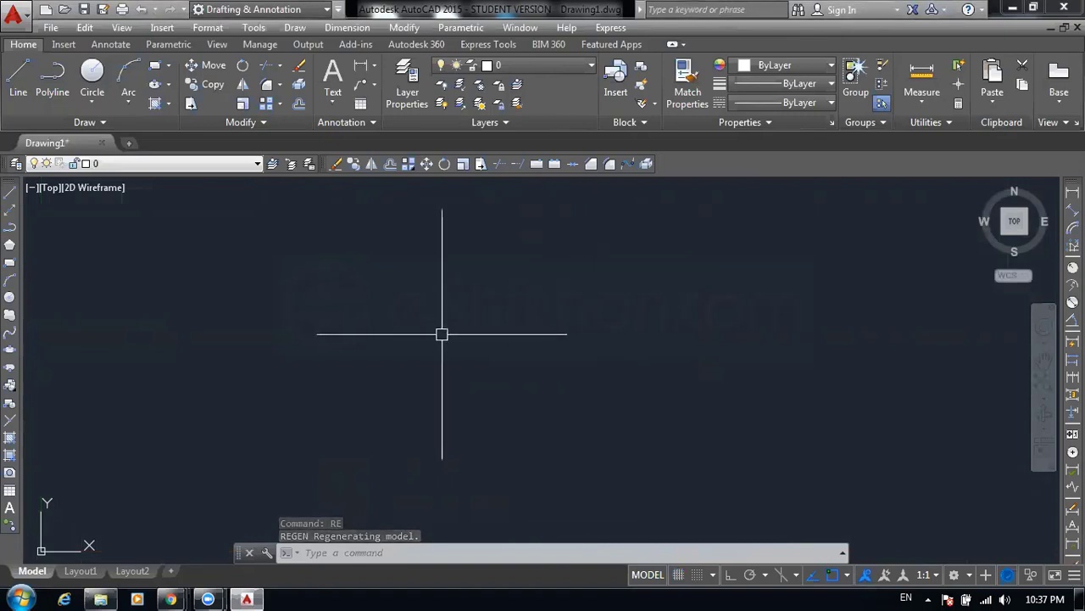
pyautogui.click(582, 283)
pyautogui.click(332, 379)
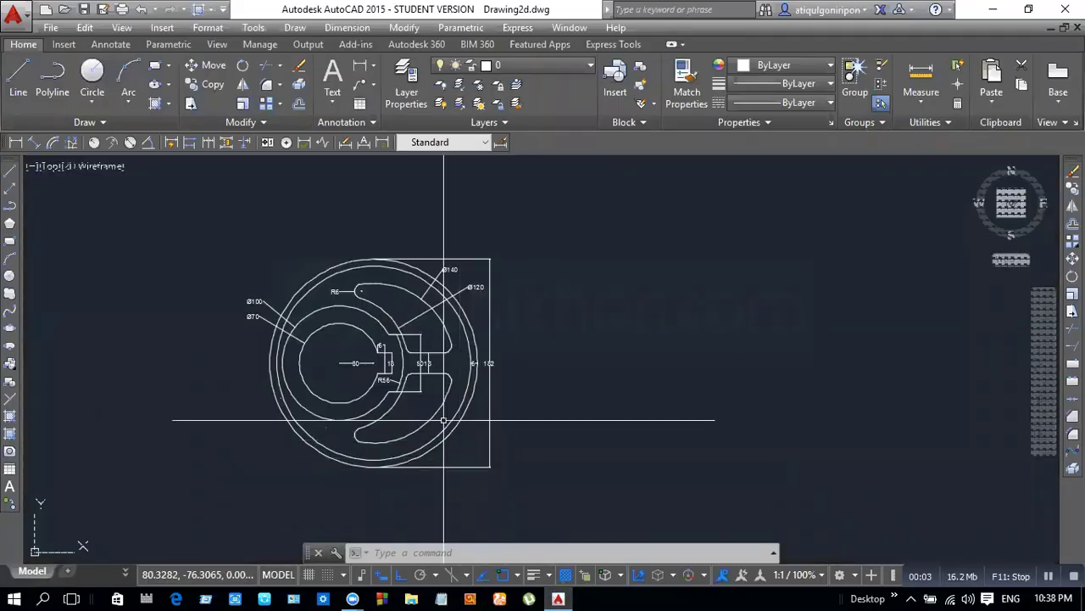
pyautogui.scroll(5, 430, 409)
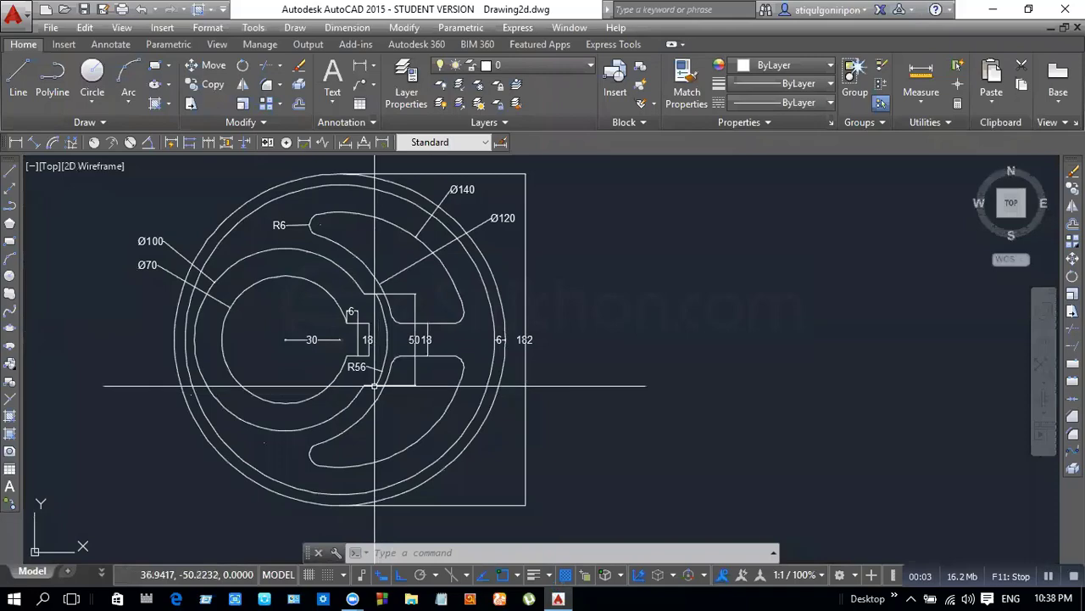
pyautogui.scroll(5, 365, 373)
pyautogui.scroll(-5, 363, 372)
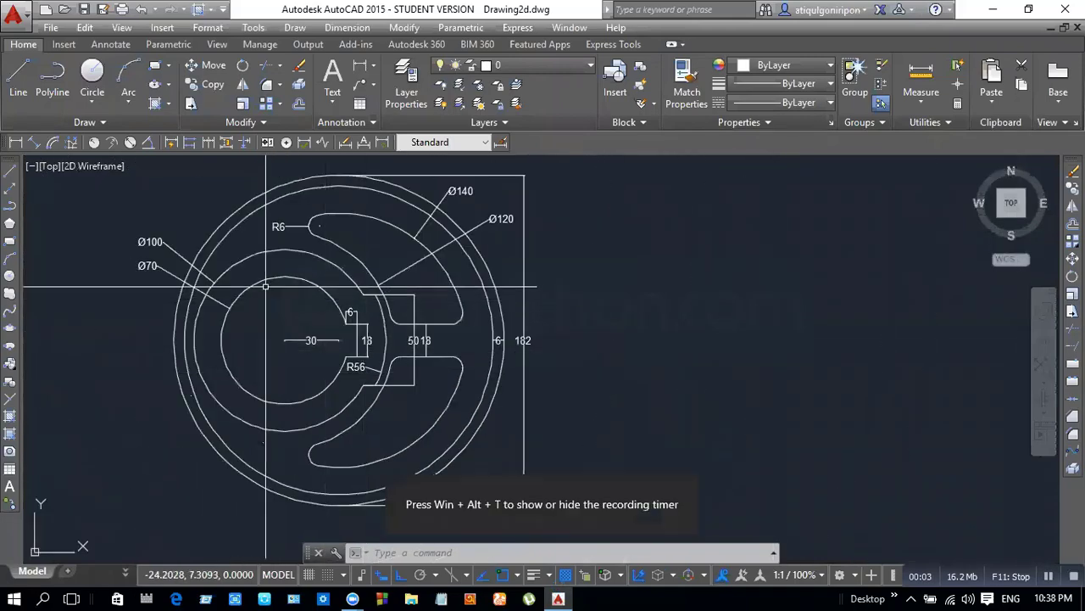
pyautogui.scroll(3, 339, 291)
pyautogui.moveTo(266, 284); pyautogui.dragTo(428, 319, button='middle')
pyautogui.scroll(-2, 500, 320)
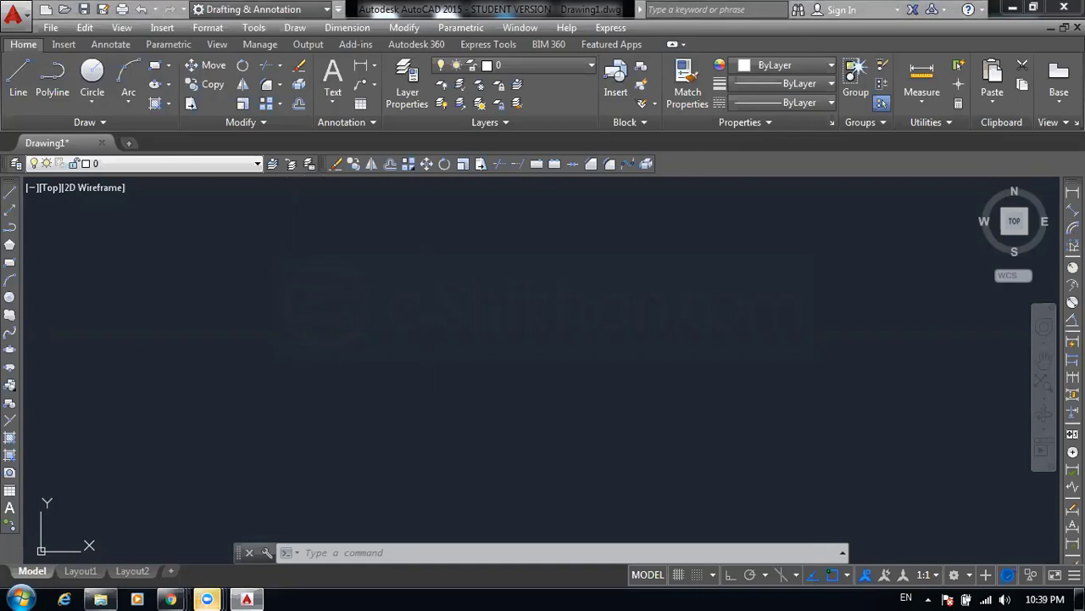
# - Make a selection box on the empty drawing and browse the workspace list without changing it
pyautogui.click(218, 359)
pyautogui.click(170, 330)
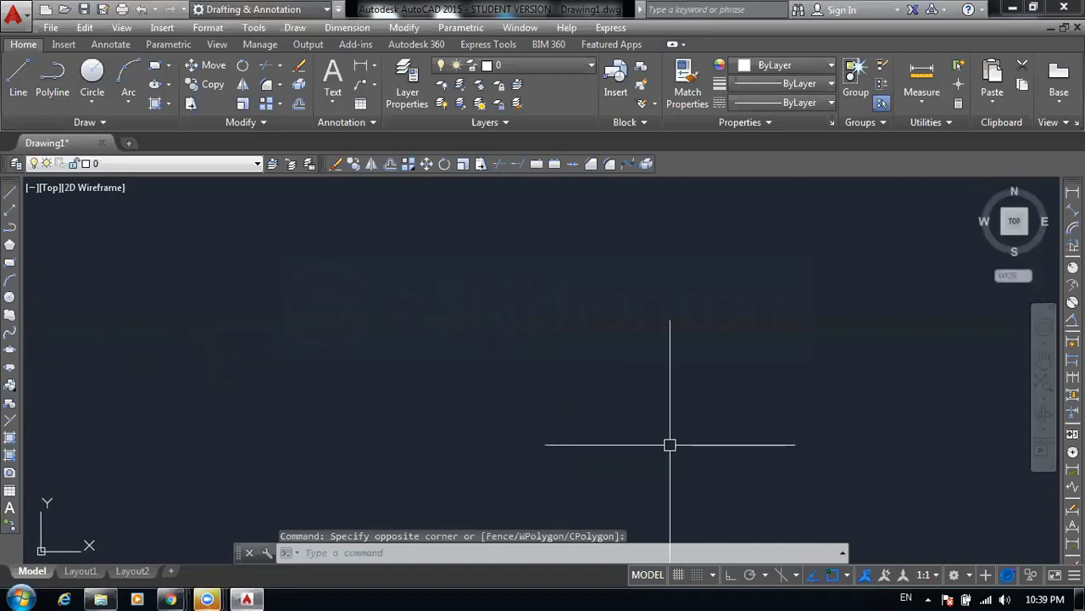
pyautogui.click(373, 374)
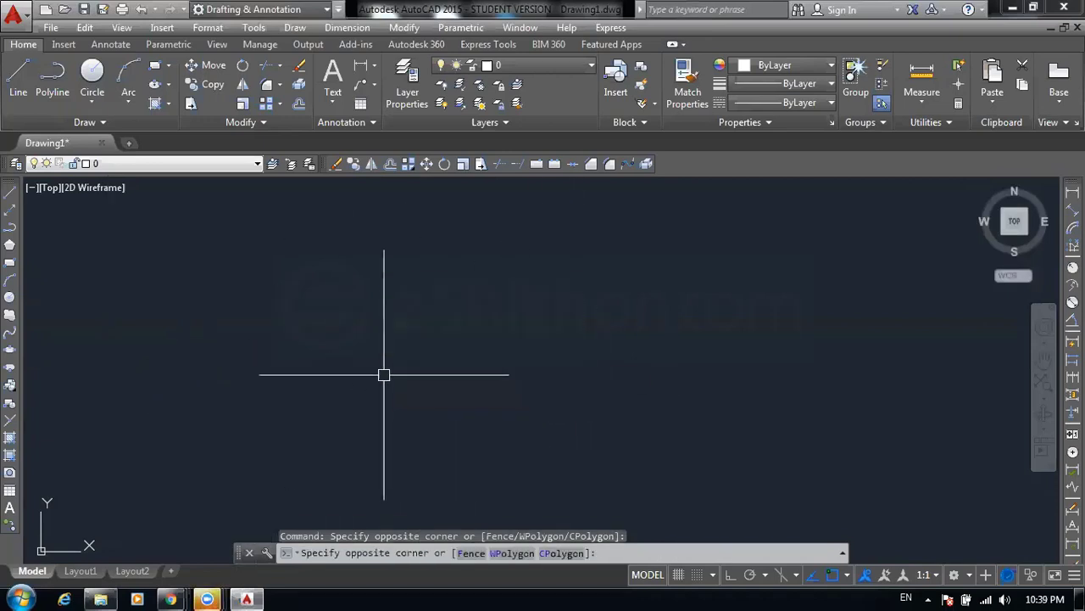
pyautogui.click(382, 375)
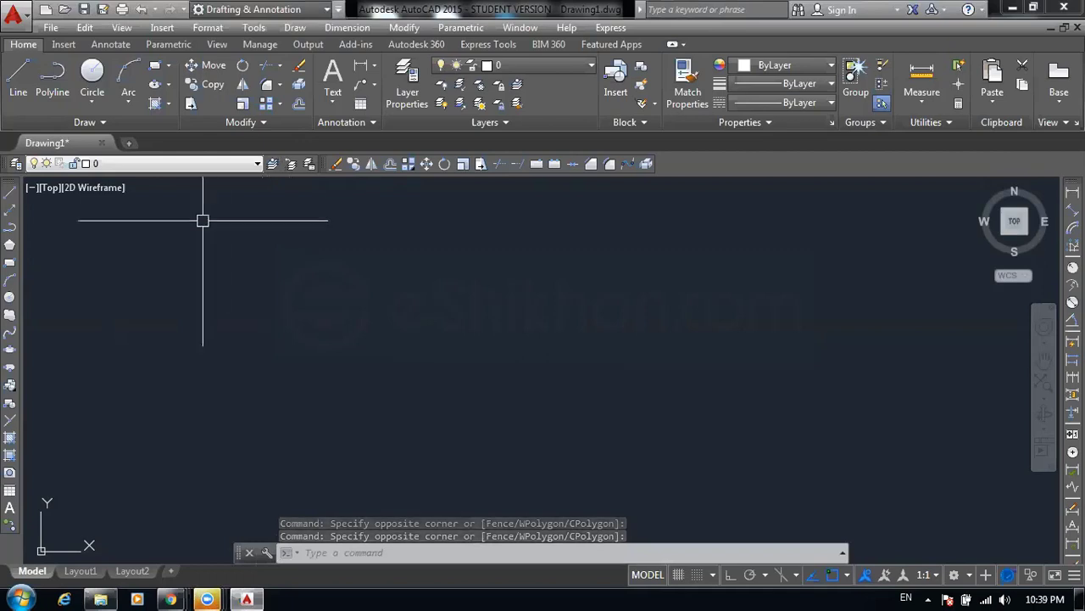
pyautogui.click(270, 11)
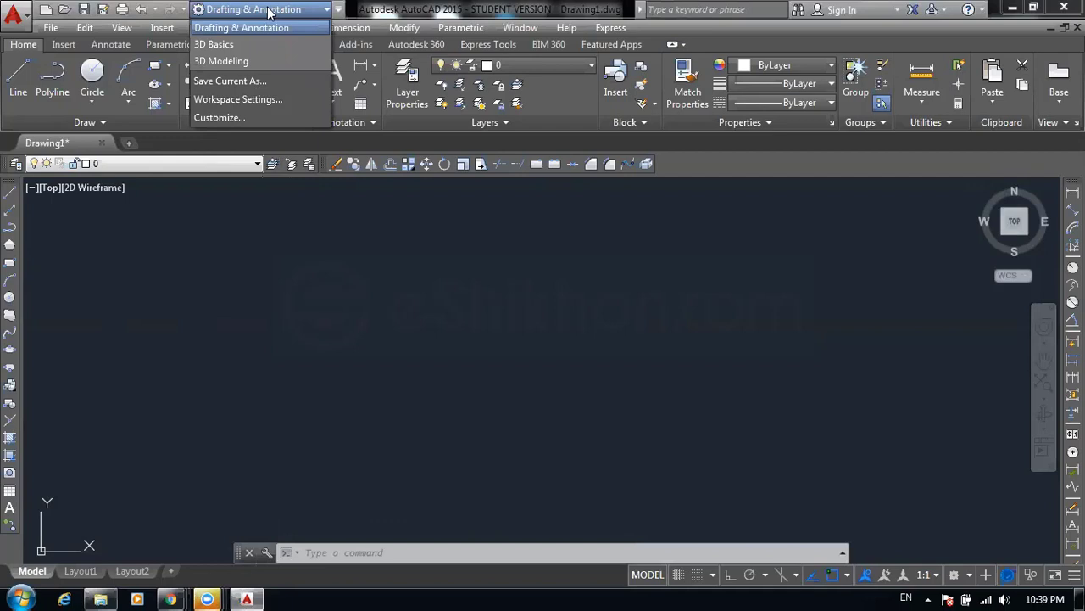
pyautogui.click(758, 524)
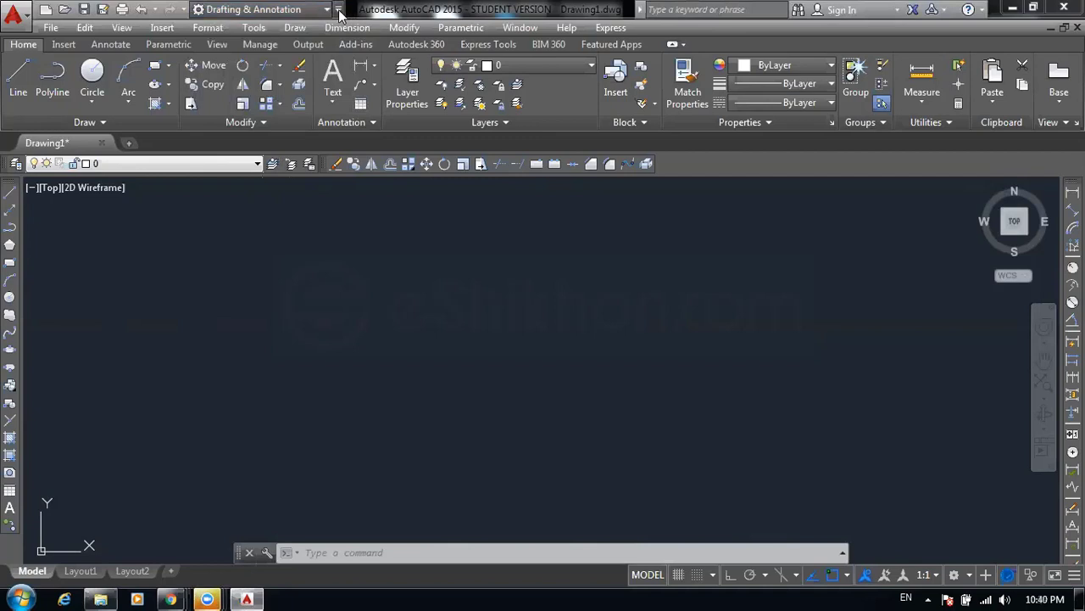
# - Toggle the workspace switcher on the Quick Access Toolbar back on and pick 3D Modeling
pyautogui.click(337, 9)
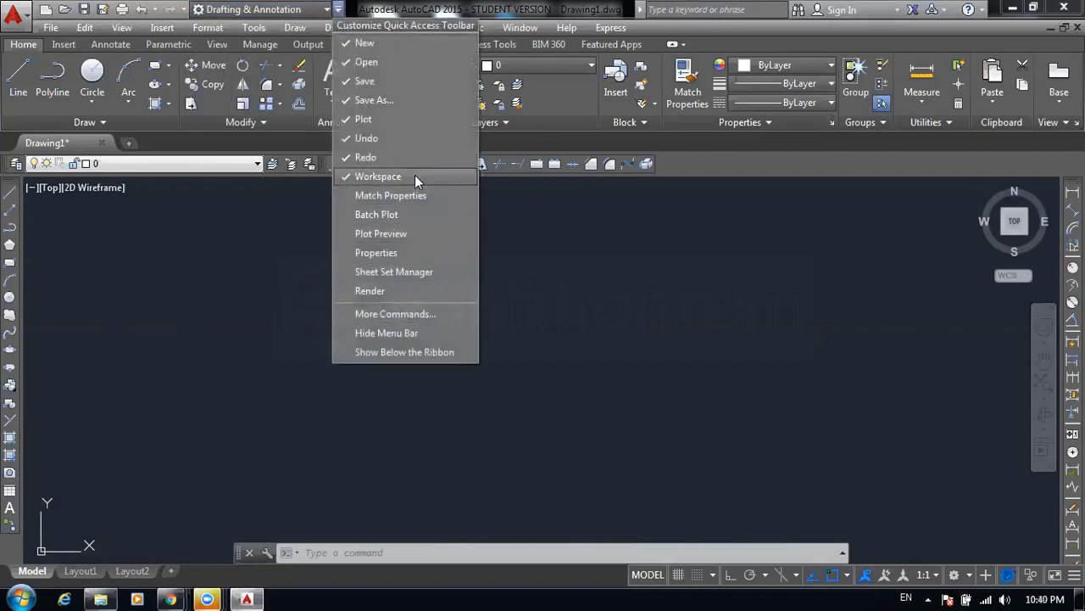
pyautogui.click(287, 232)
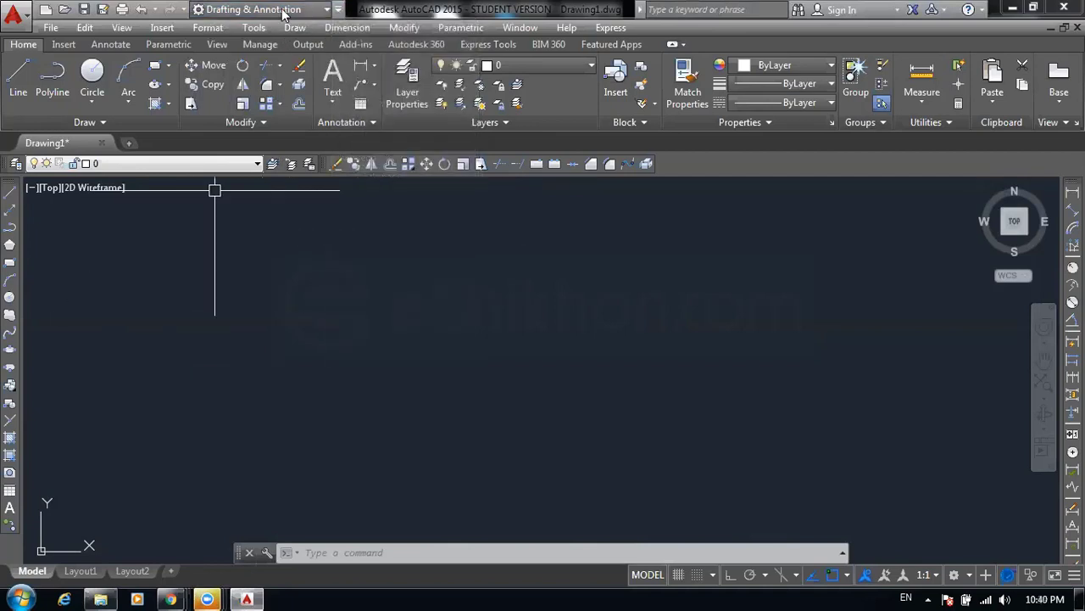
pyautogui.click(332, 10)
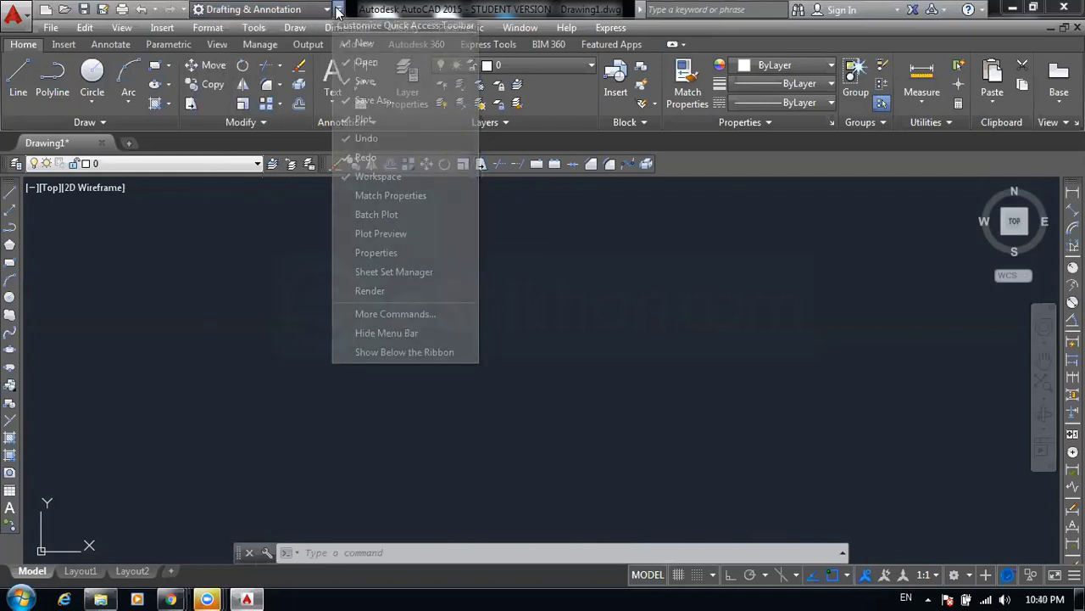
pyautogui.click(375, 179)
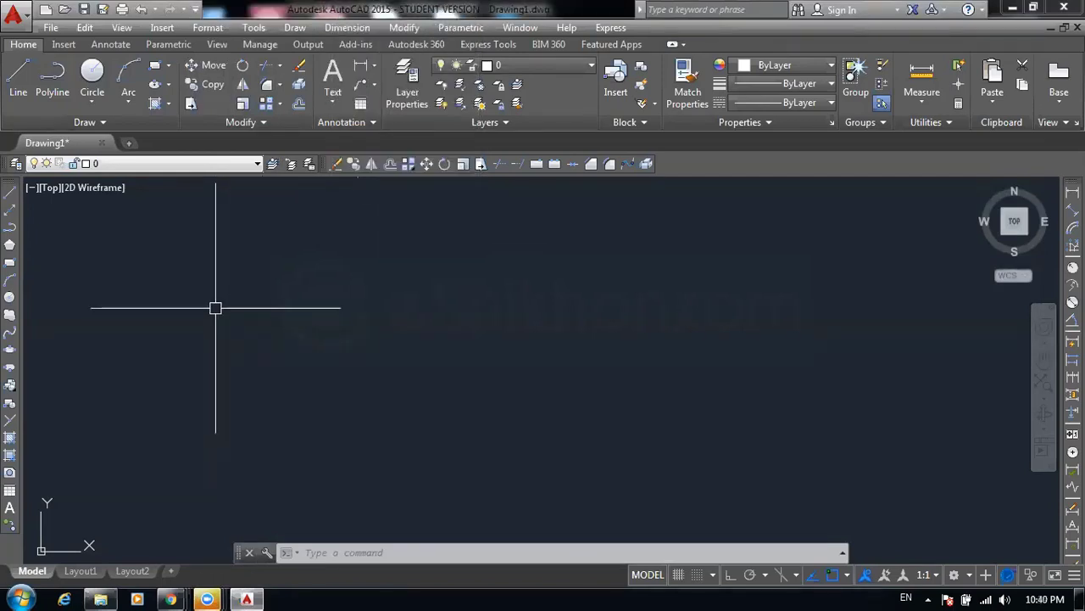
pyautogui.click(196, 9)
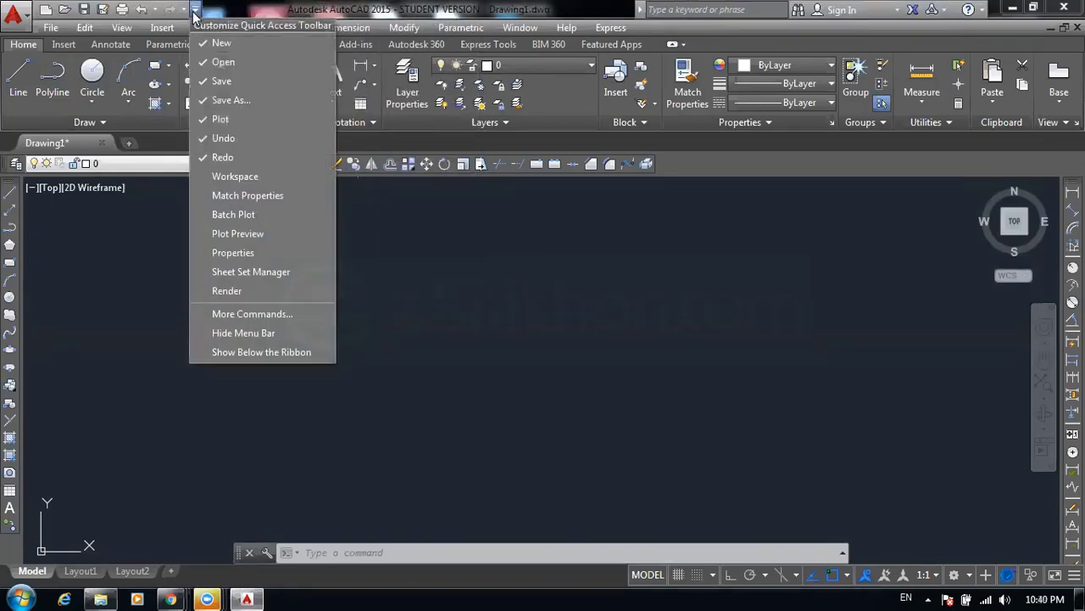
pyautogui.click(253, 178)
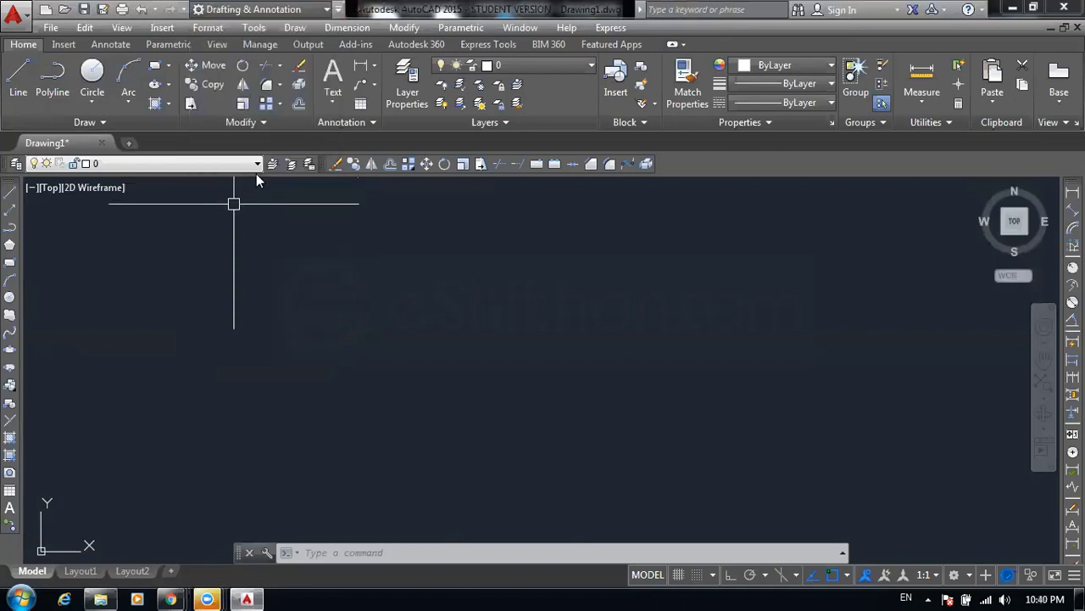
pyautogui.click(312, 11)
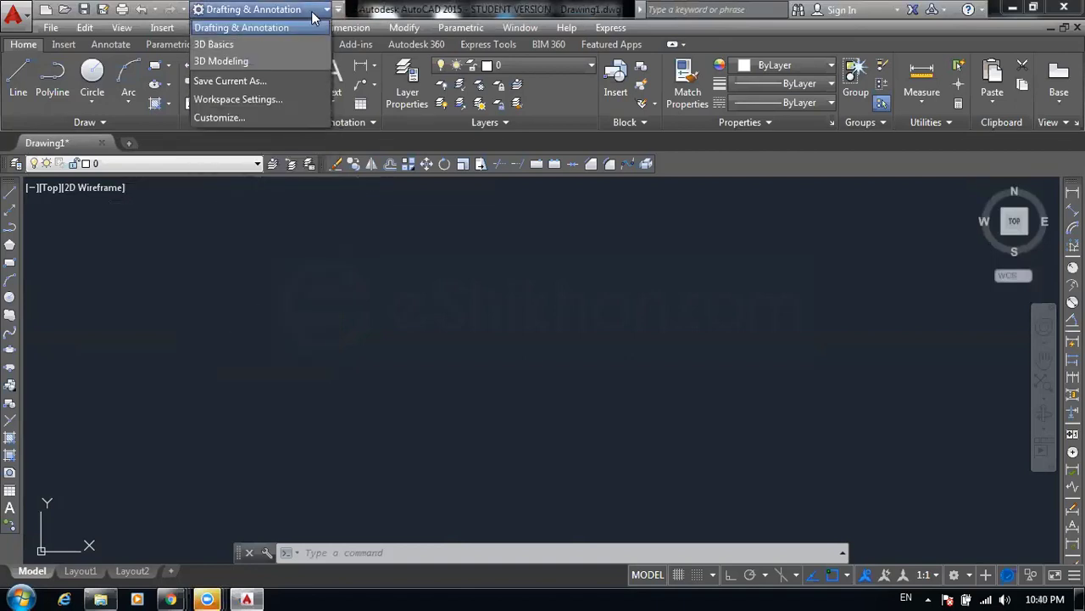
pyautogui.click(258, 59)
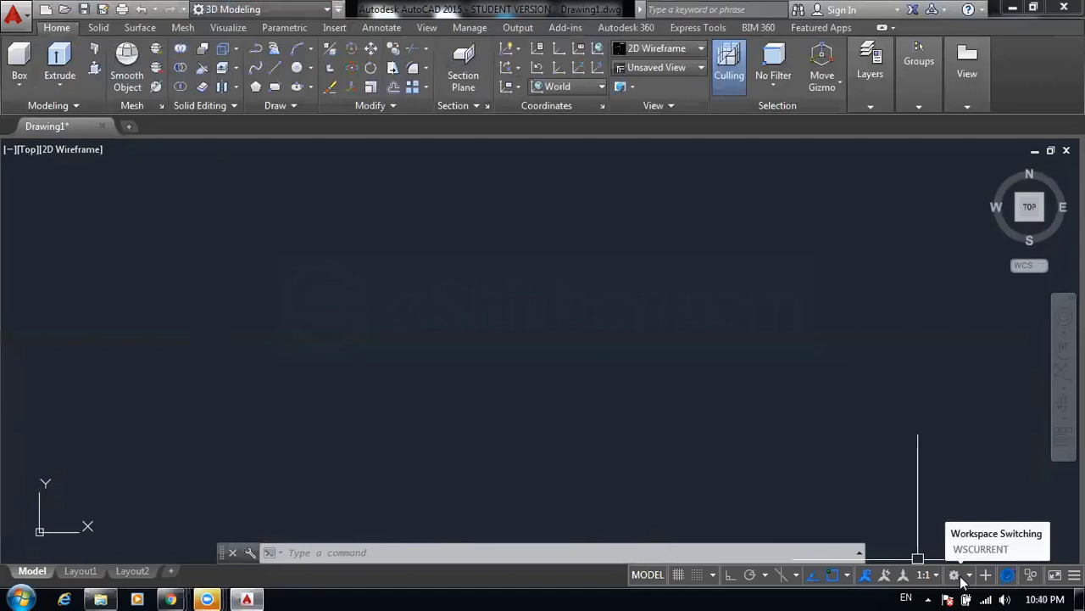
pyautogui.click(961, 578)
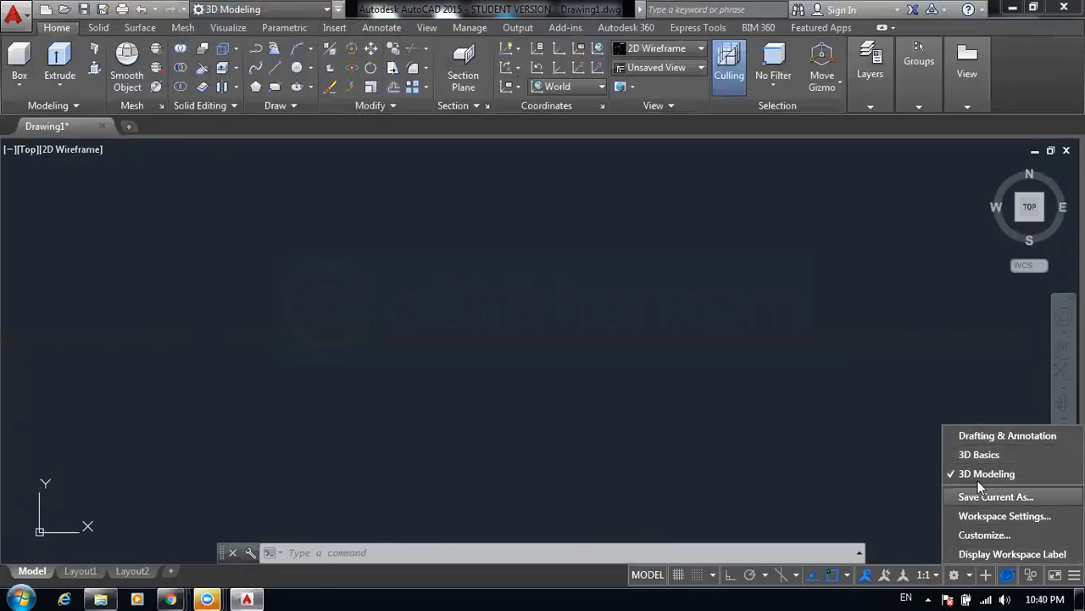
pyautogui.click(475, 381)
pyautogui.click(586, 278)
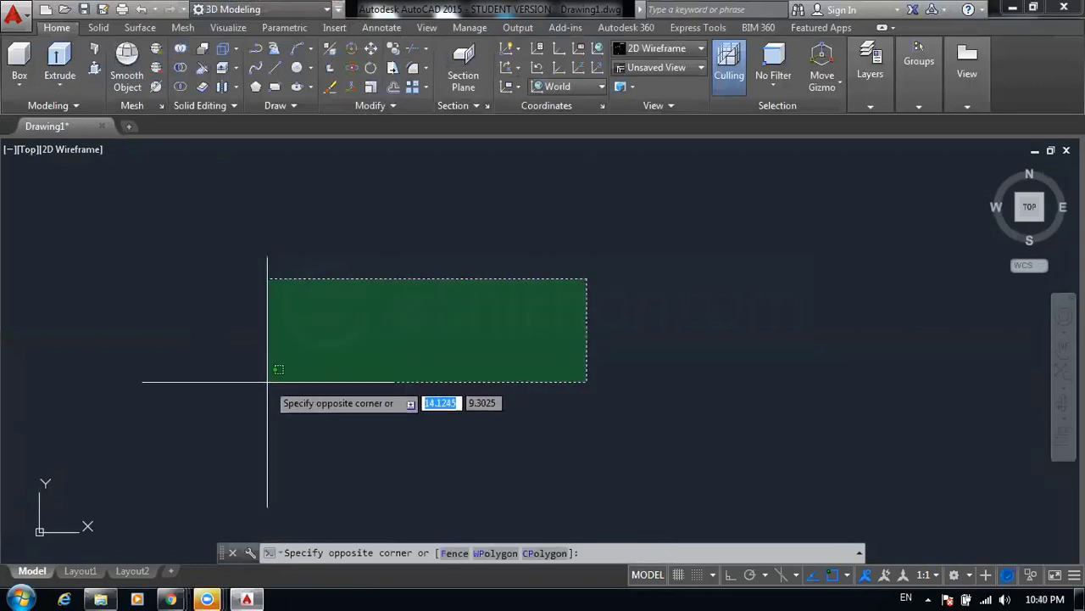
pyautogui.click(268, 382)
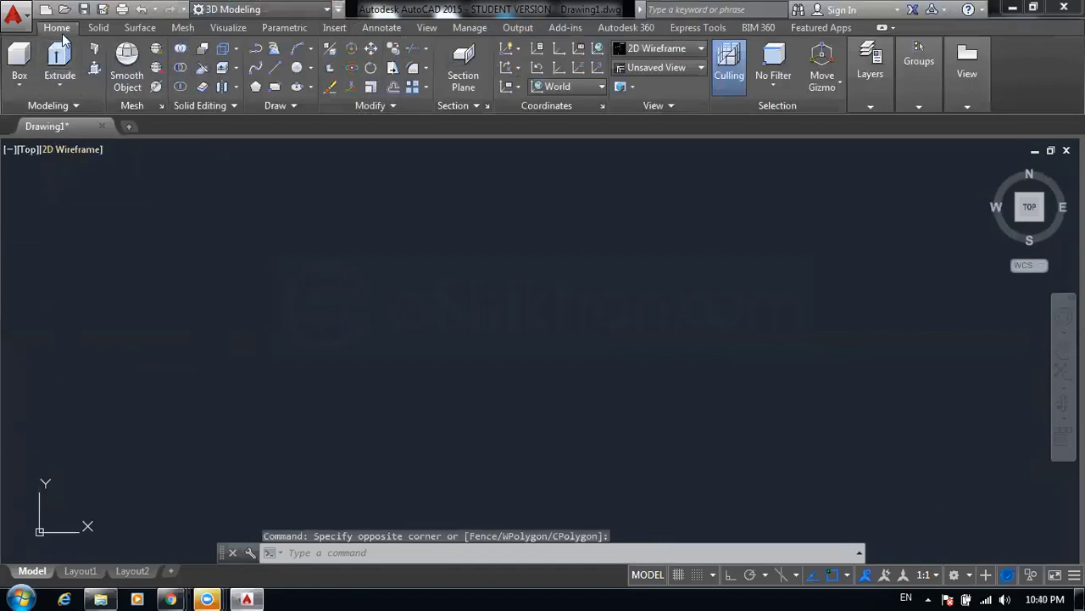
pyautogui.click(60, 83)
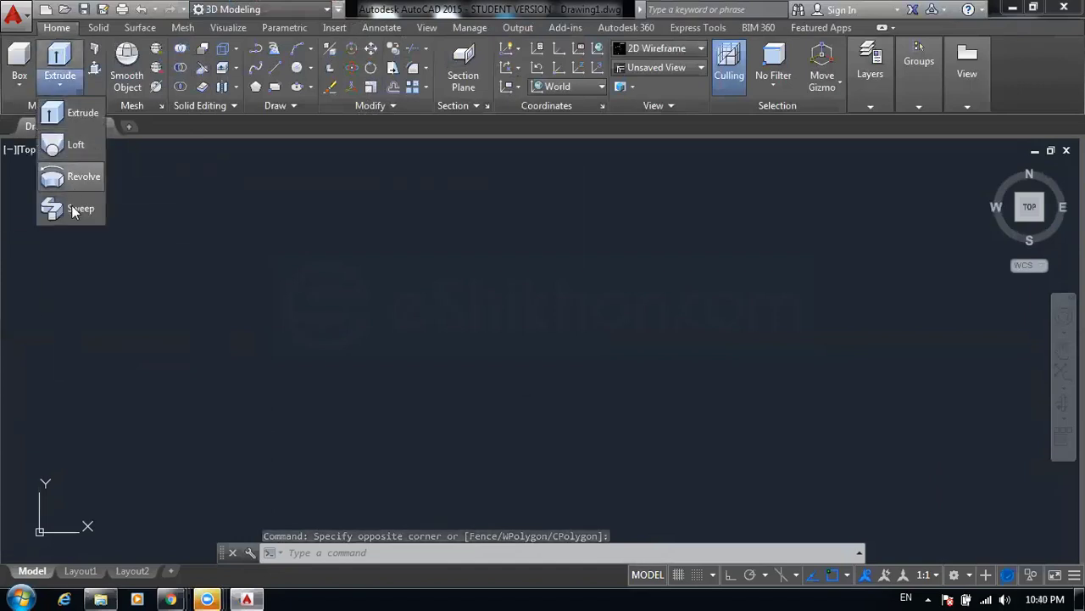
pyautogui.click(98, 28)
pyautogui.click(131, 32)
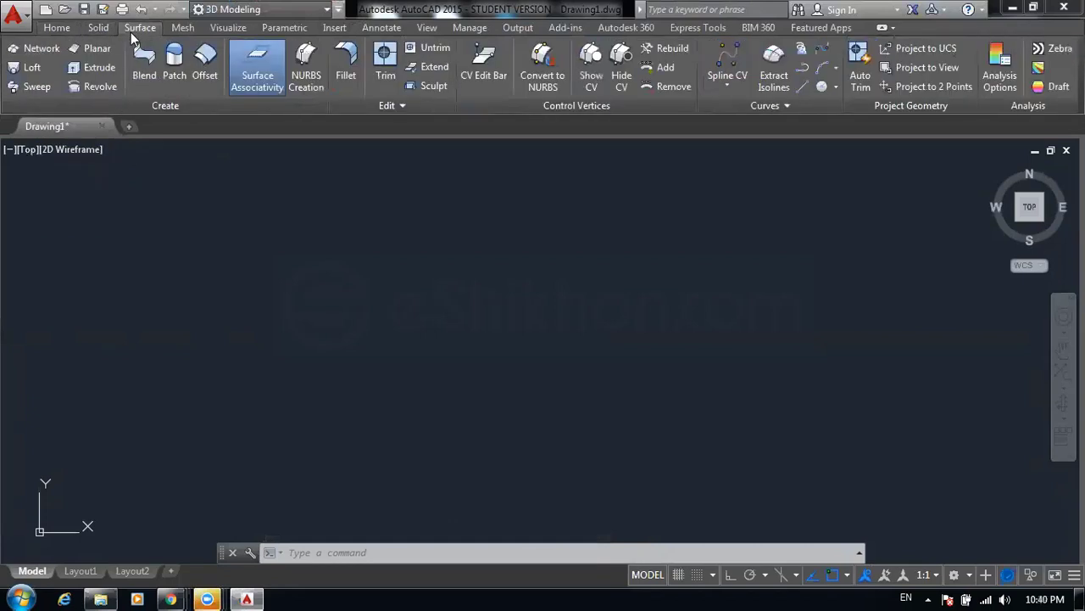
pyautogui.click(183, 28)
pyautogui.click(228, 28)
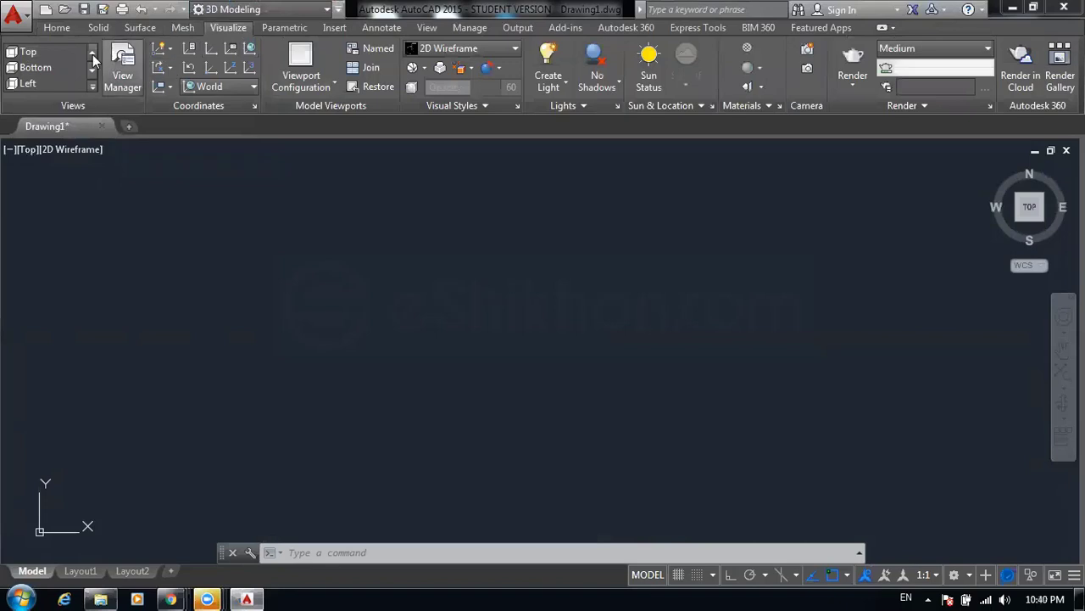
pyautogui.click(58, 28)
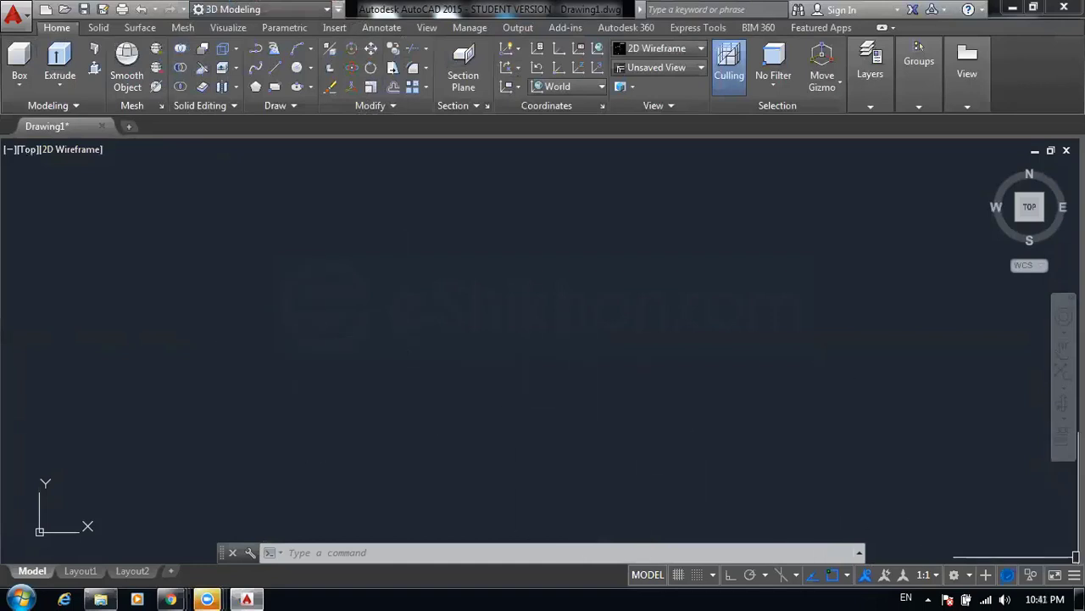
pyautogui.click(1074, 574)
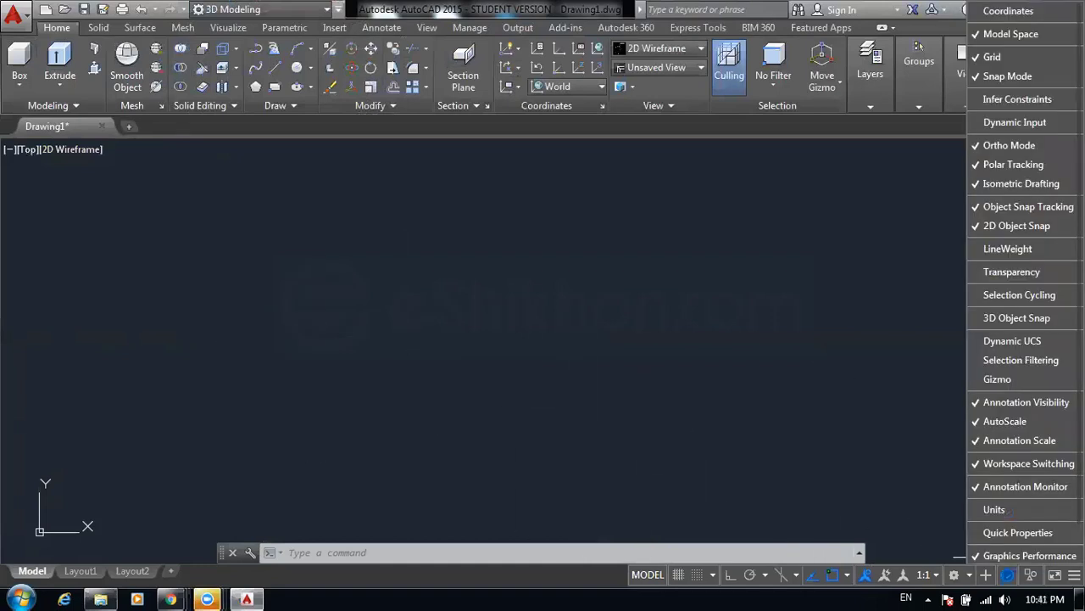
pyautogui.click(649, 314)
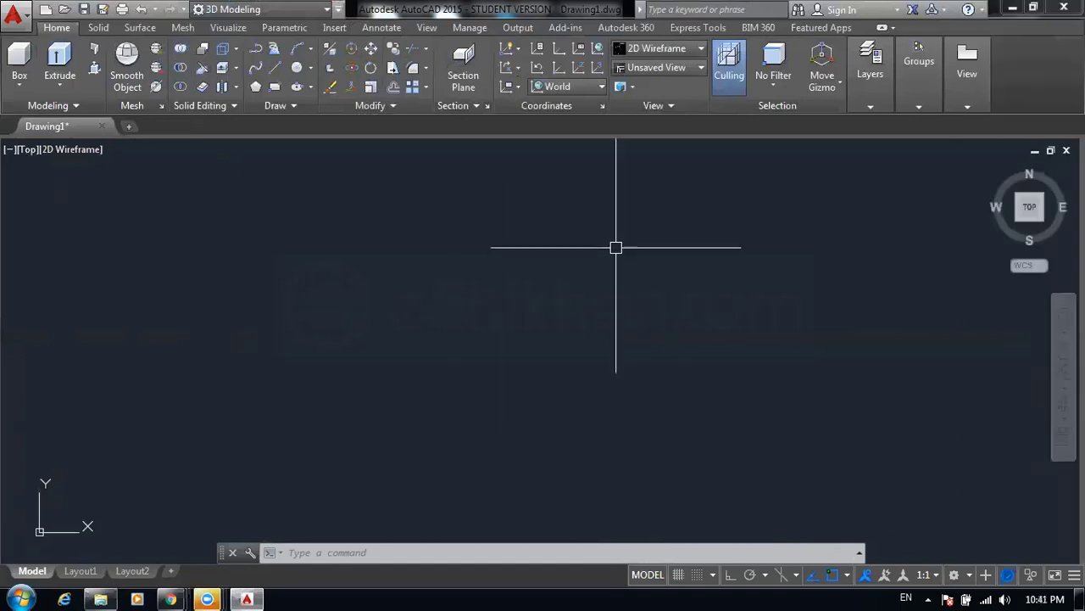
pyautogui.click(616, 245)
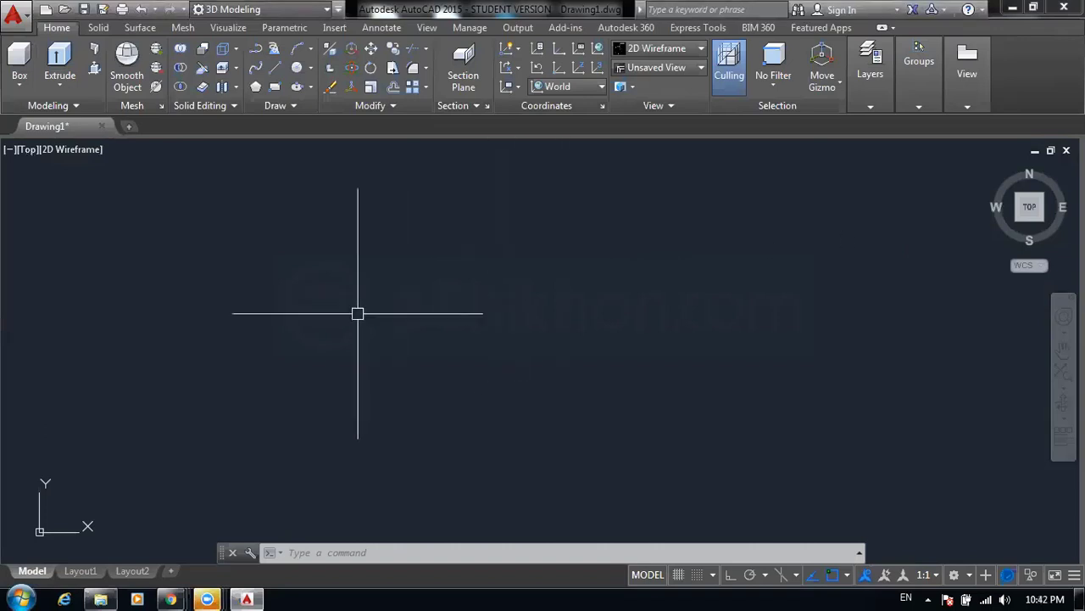
pyautogui.click(457, 249)
pyautogui.click(236, 408)
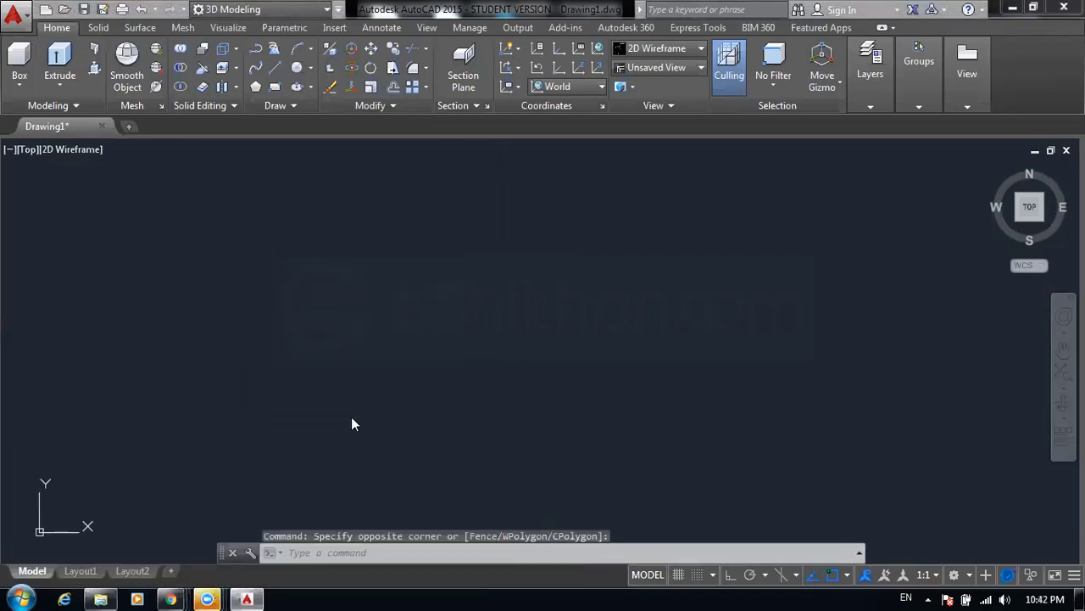
pyautogui.click(266, 397)
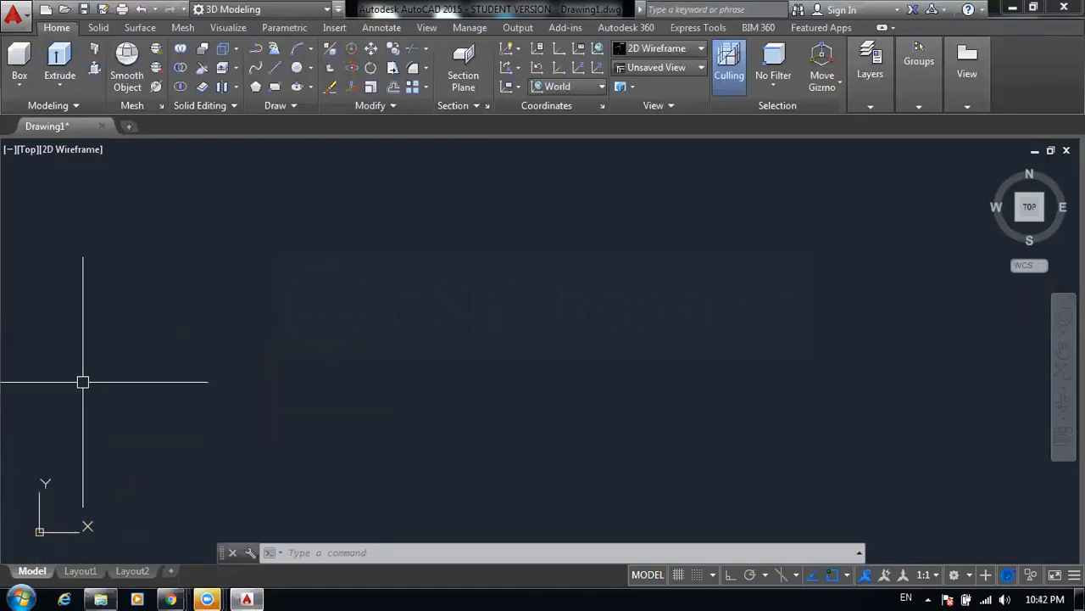
pyautogui.click(845, 575)
pyautogui.click(767, 294)
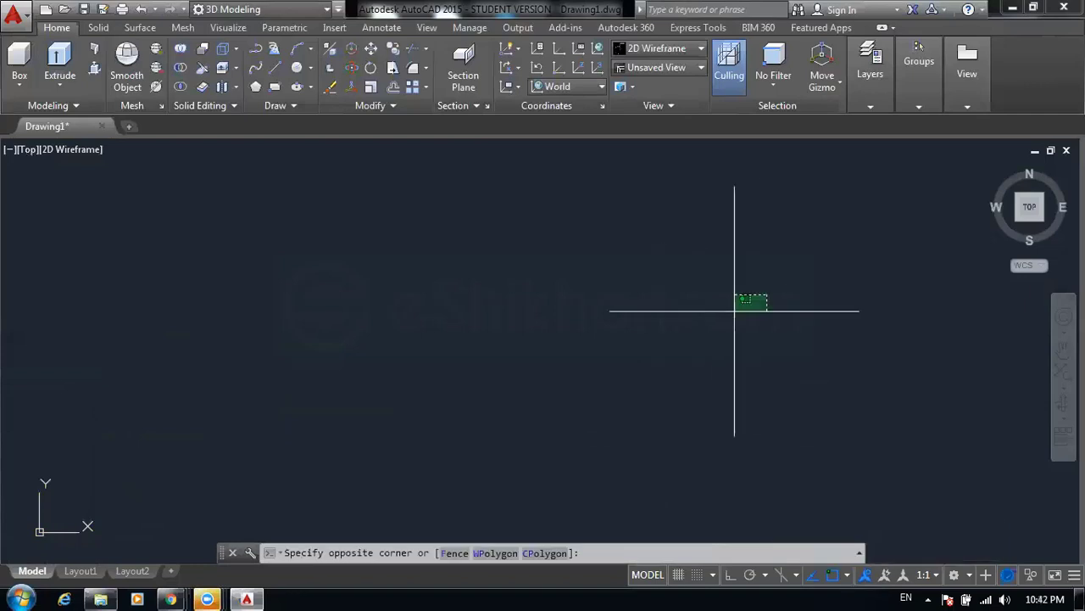
pyautogui.click(734, 311)
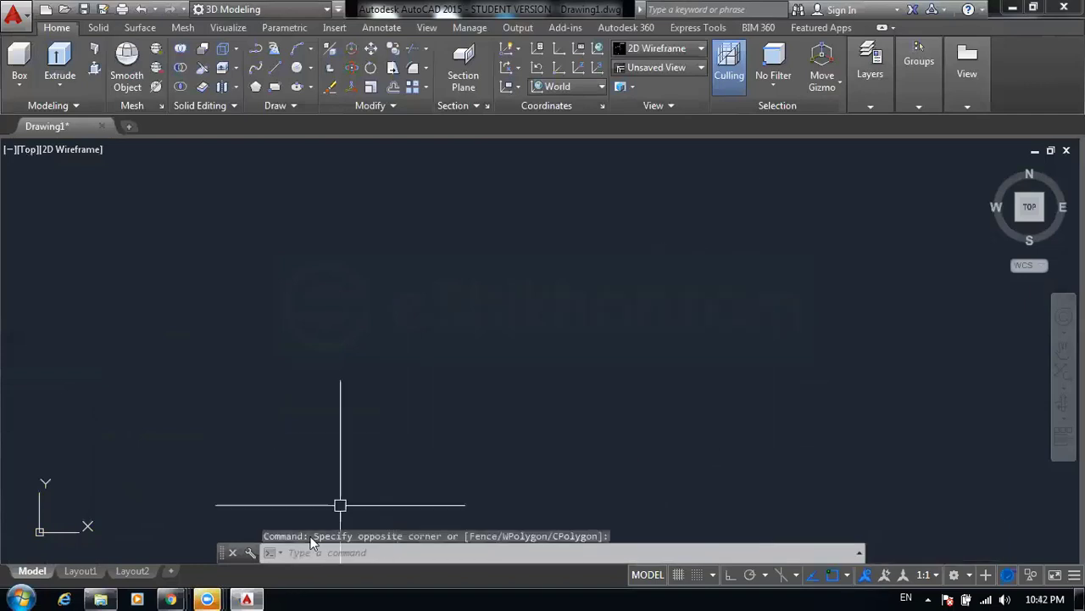
pyautogui.click(650, 237)
pyautogui.click(346, 368)
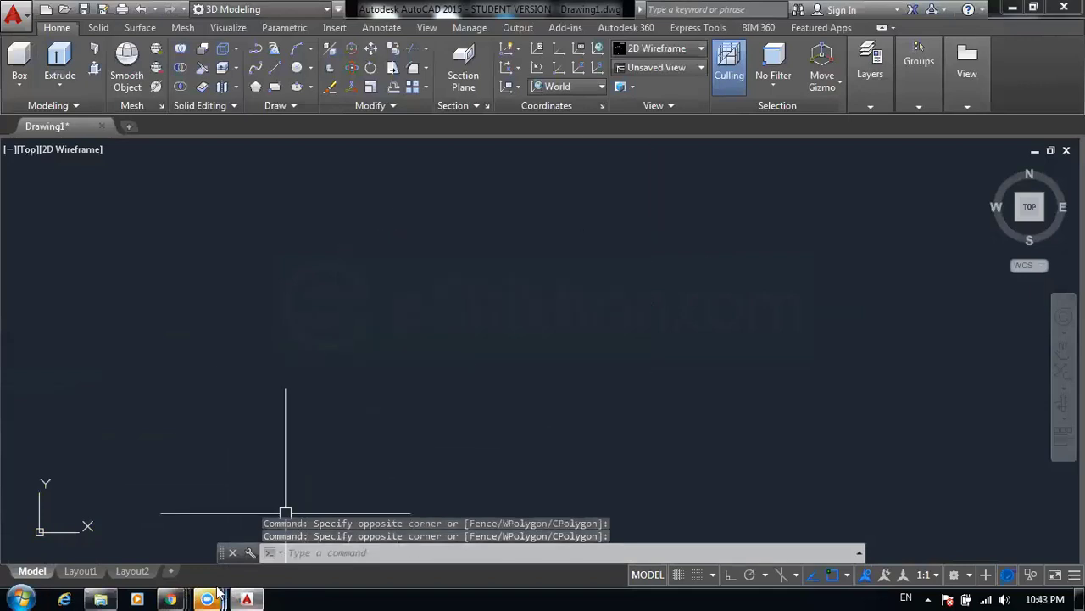
pyautogui.click(242, 366)
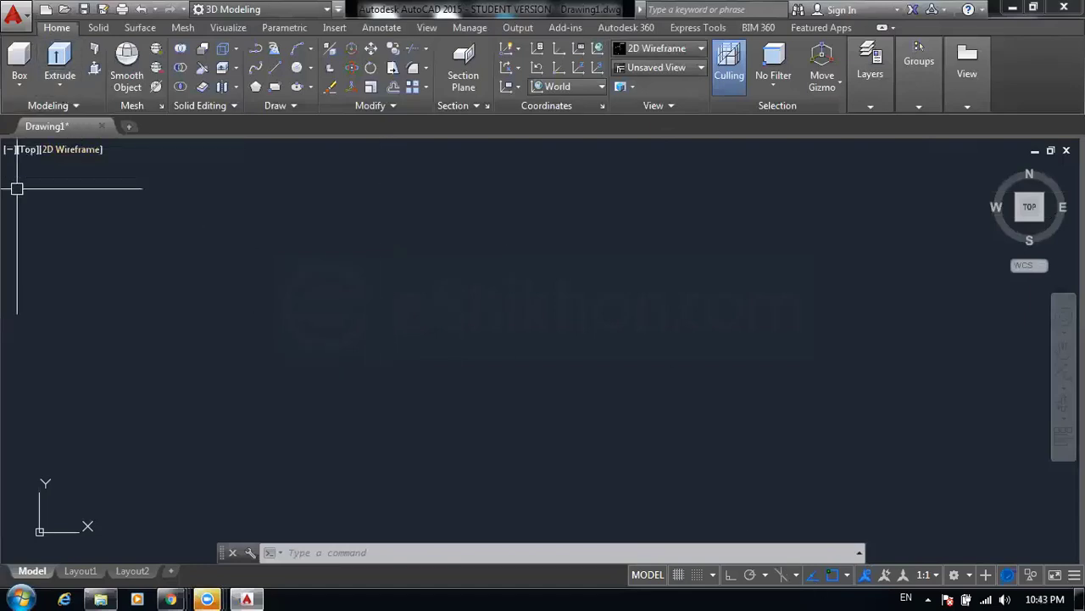
# - Draw a trial vertical line with Ortho switched on
pyautogui.write('l')
pyautogui.press('Return')
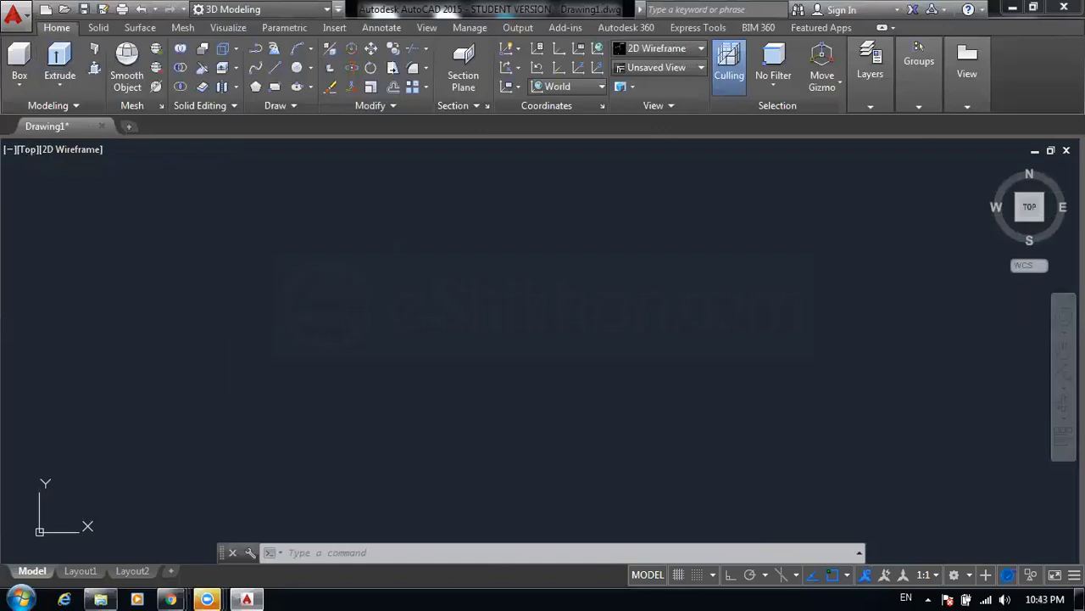
pyautogui.press('Escape')
pyautogui.press('Escape')
pyautogui.write('l')
pyautogui.press('Return')
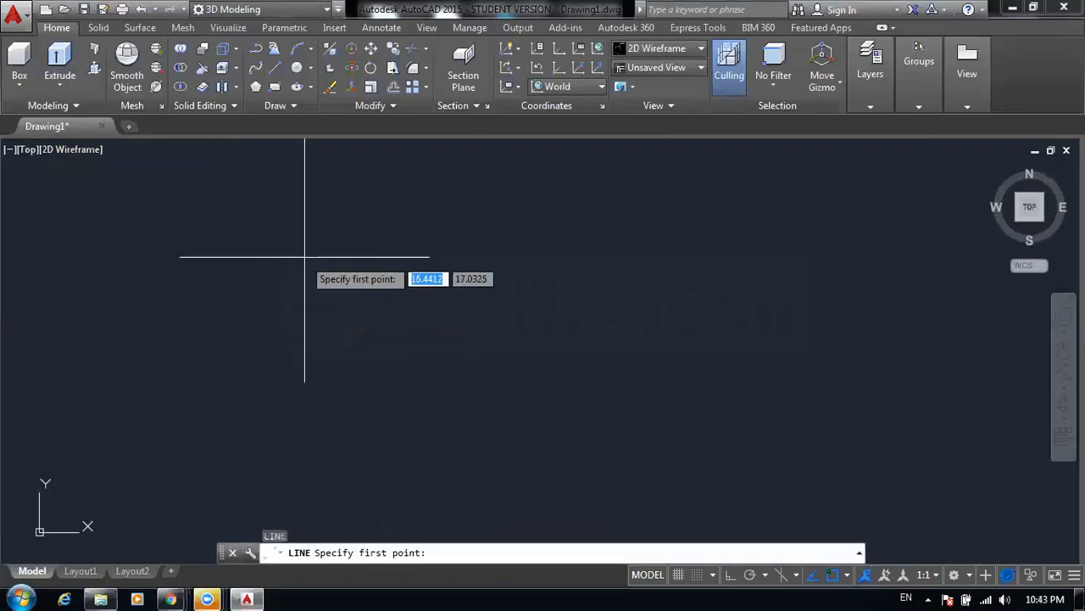
pyautogui.click(313, 267)
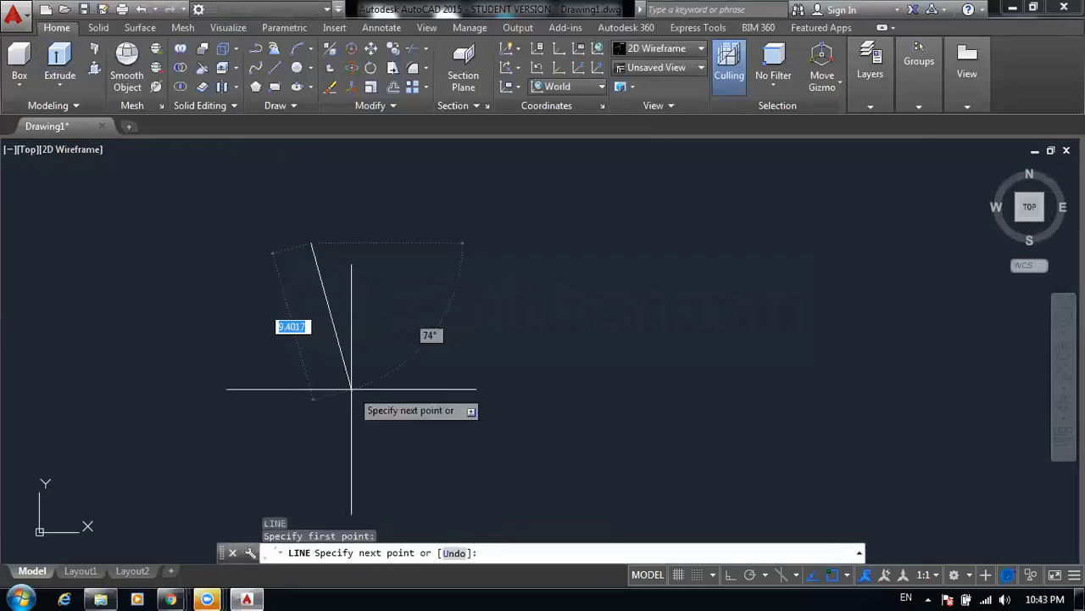
pyautogui.press('F8')
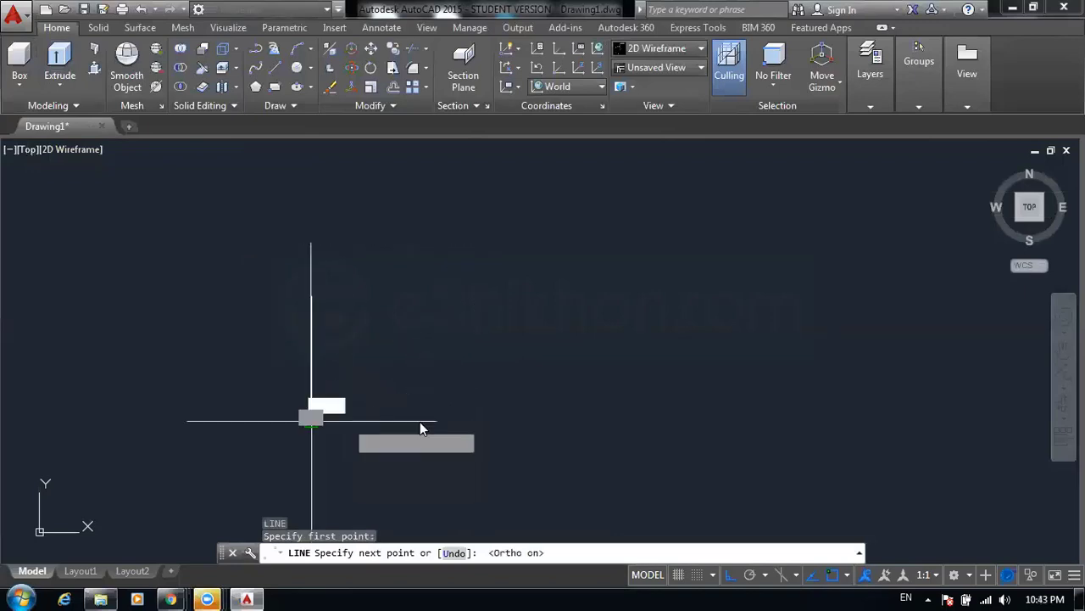
pyautogui.click(311, 419)
pyautogui.press('Escape')
pyautogui.press('Escape')
pyautogui.press('Escape')
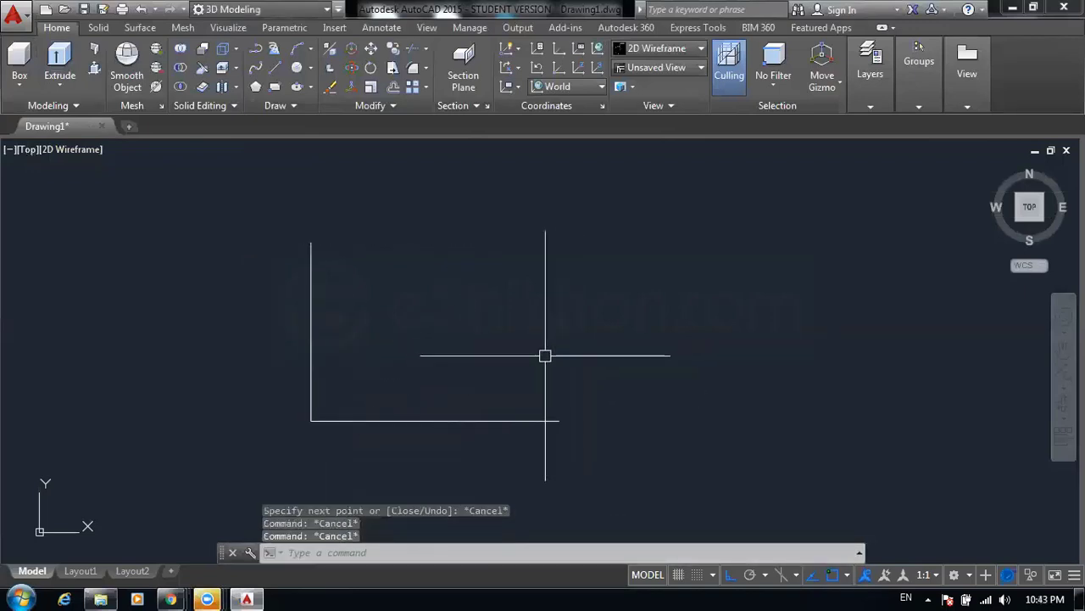
# - Draw the slanted side panel and the rectangle's top and right edges
pyautogui.write('l')
pyautogui.press('Return')
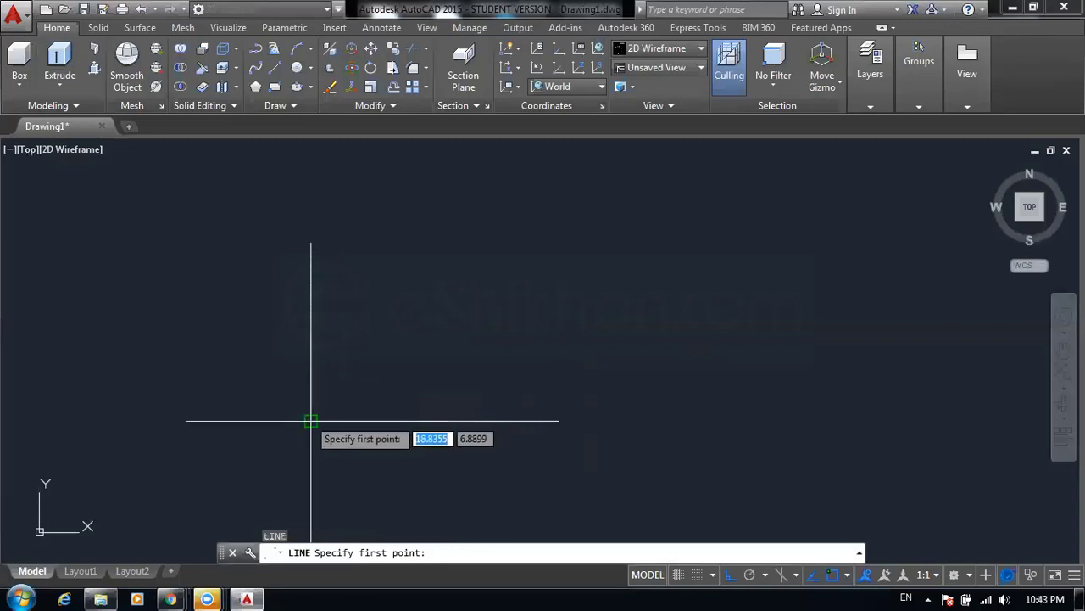
pyautogui.click(312, 381)
pyautogui.press('F8')
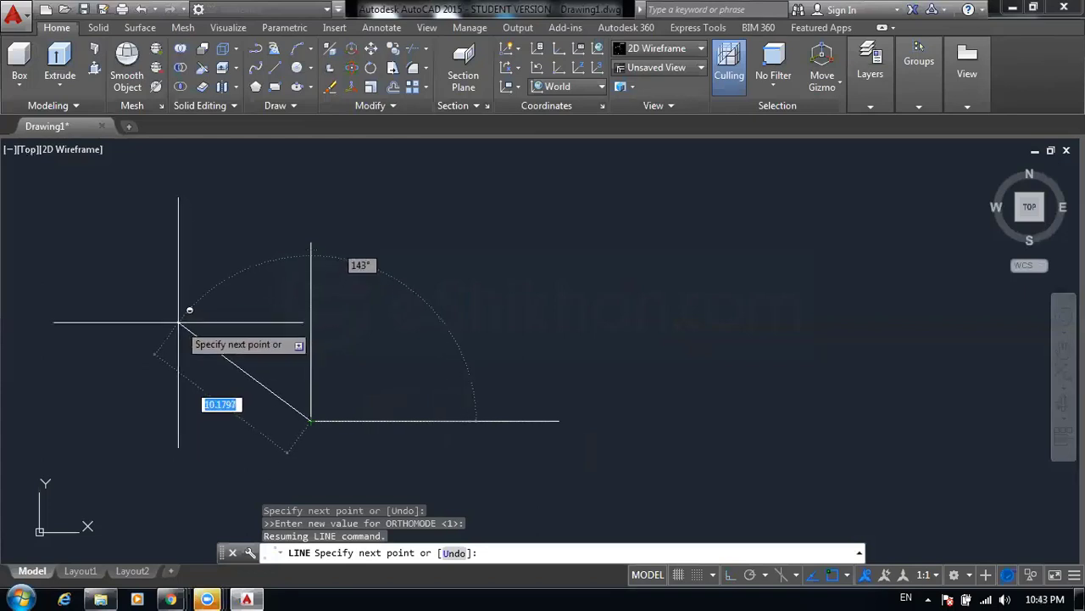
pyautogui.click(161, 317)
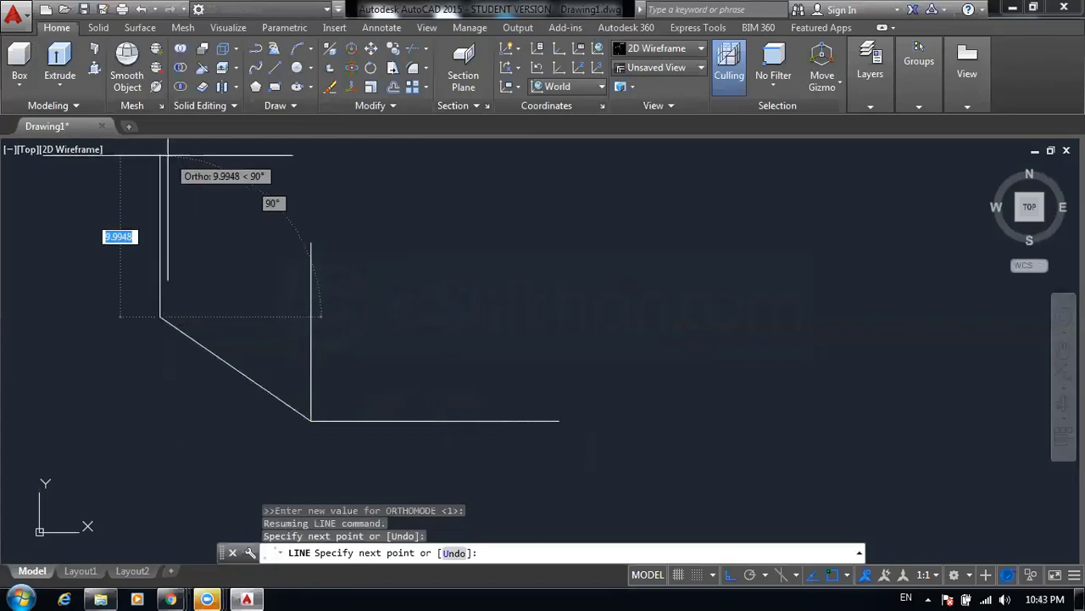
pyautogui.click(160, 156)
pyautogui.press('F8')
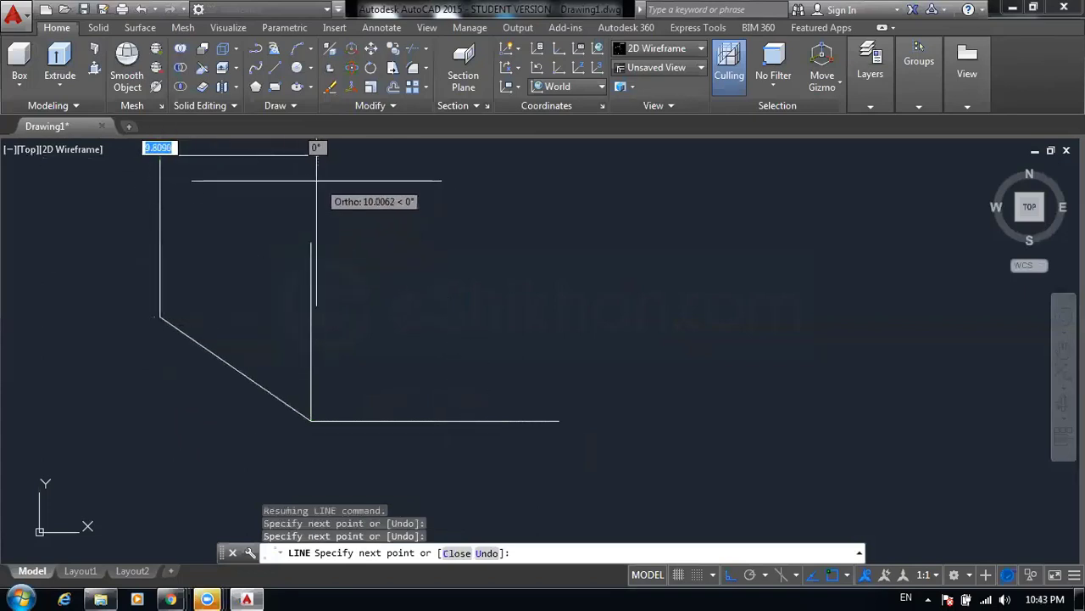
pyautogui.click(311, 243)
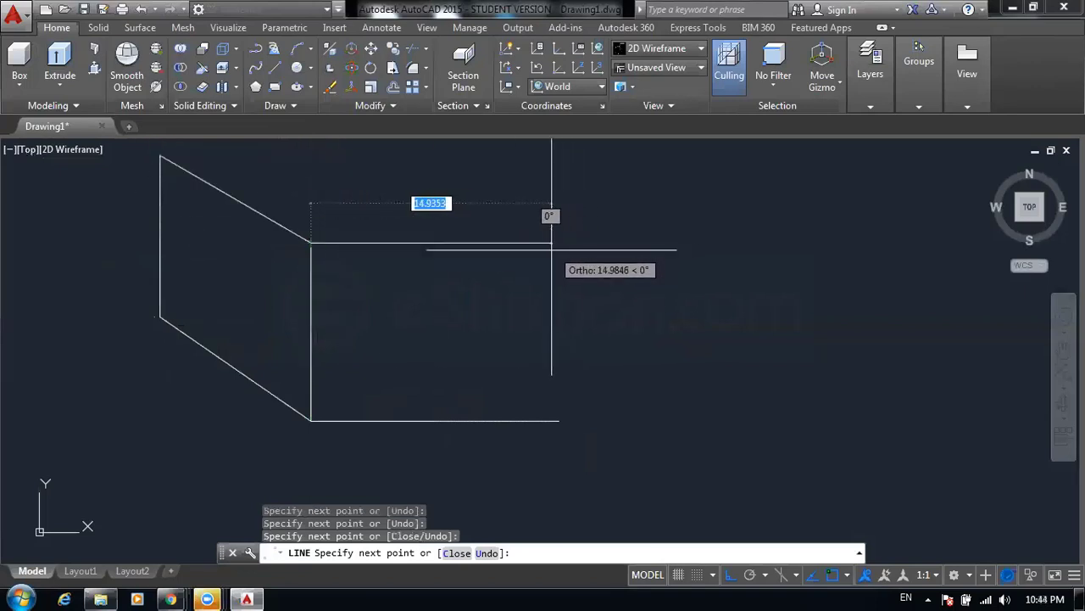
pyautogui.click(551, 242)
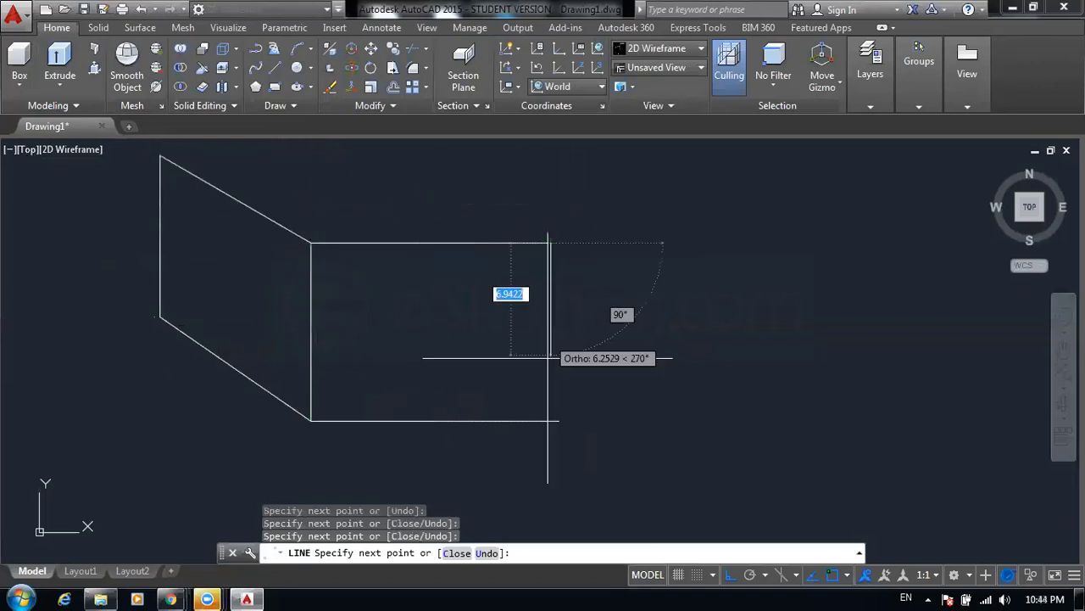
pyautogui.click(552, 420)
pyautogui.press('Escape')
# - Window-select all seven lines and delete them
pyautogui.click(618, 215)
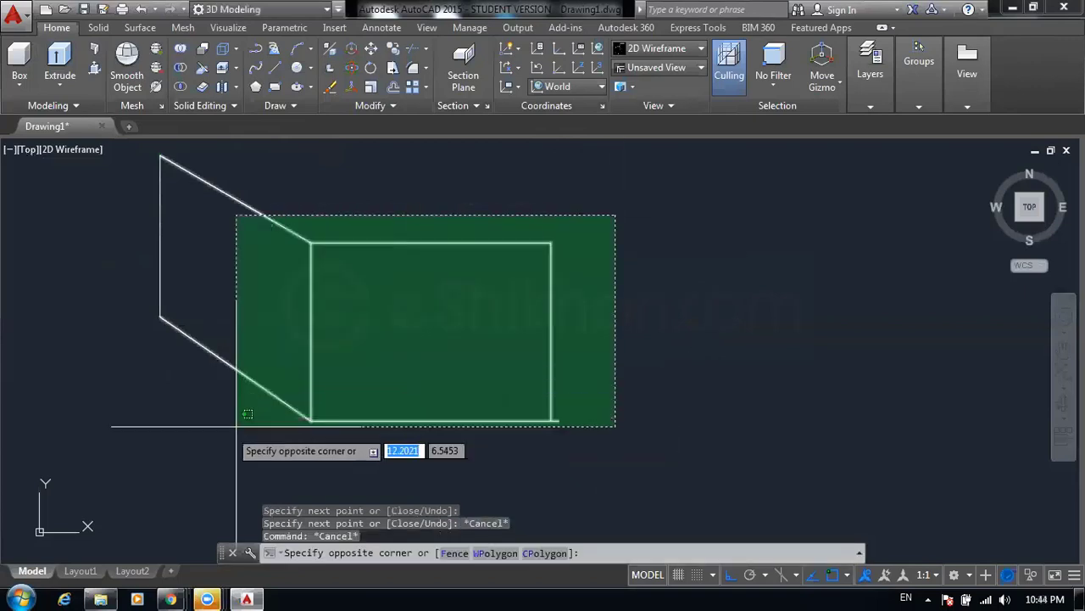
pyautogui.click(203, 432)
pyautogui.click(251, 187)
pyautogui.click(31, 293)
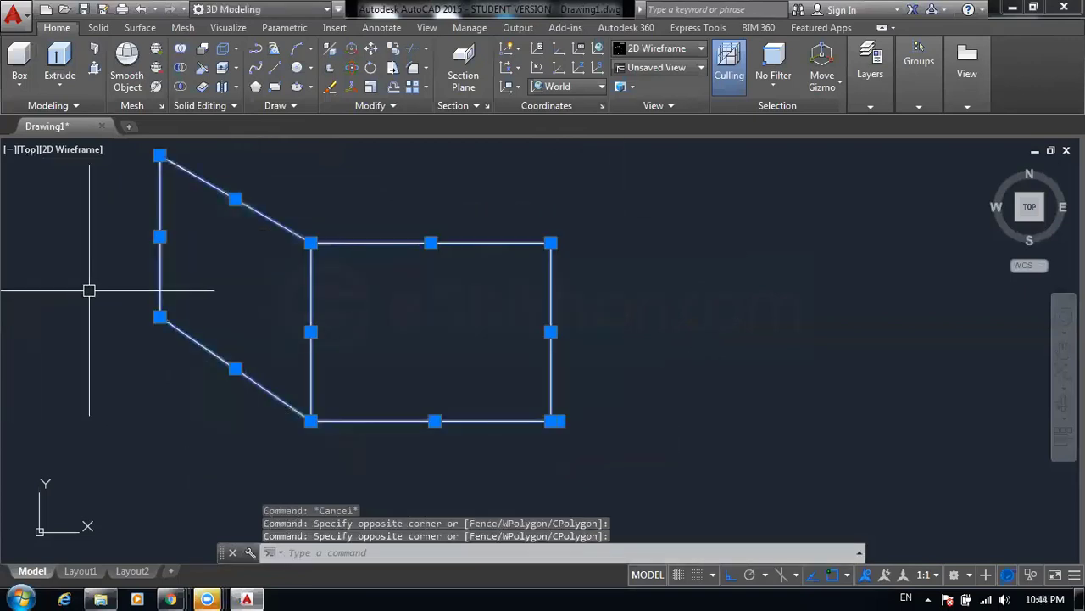
pyautogui.press('Delete')
# - Switch to Isoplane Top and draw the closed isometric diamond base
pyautogui.click(796, 574)
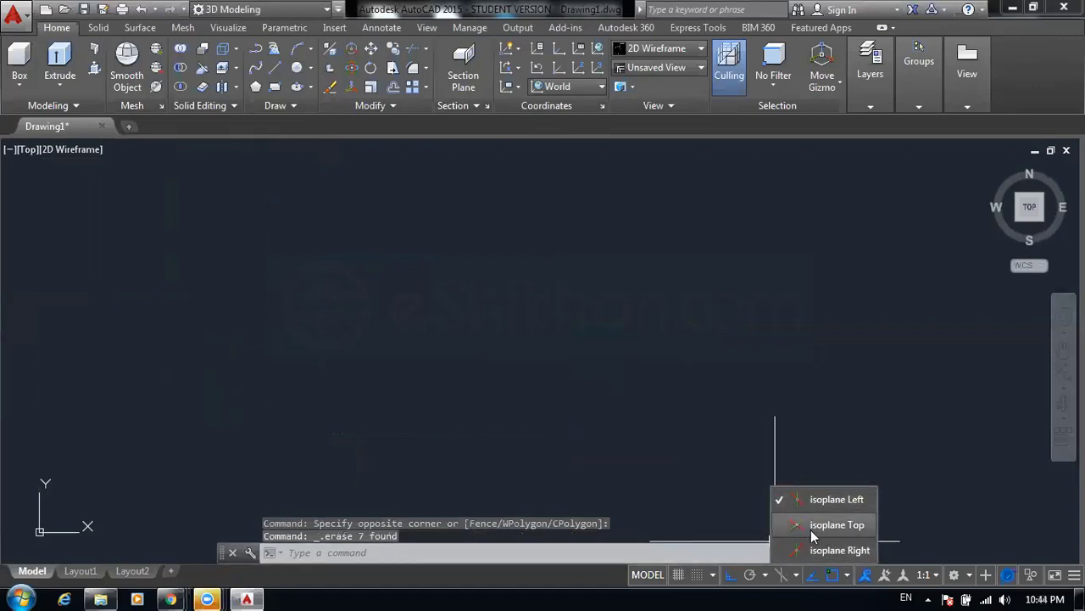
pyautogui.click(812, 527)
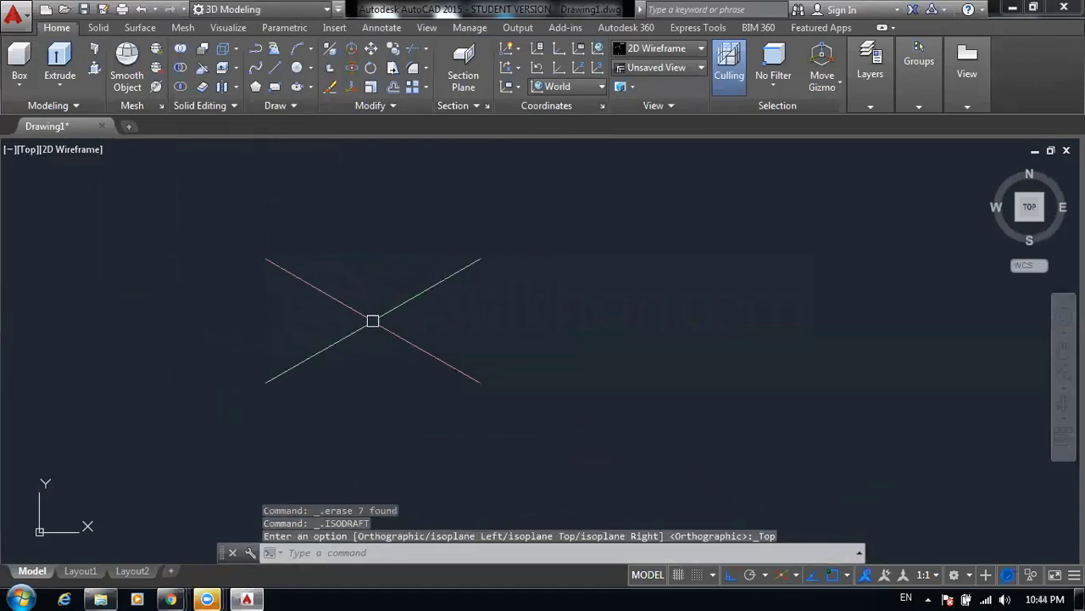
pyautogui.write('l')
pyautogui.press('Return')
pyautogui.click(390, 379)
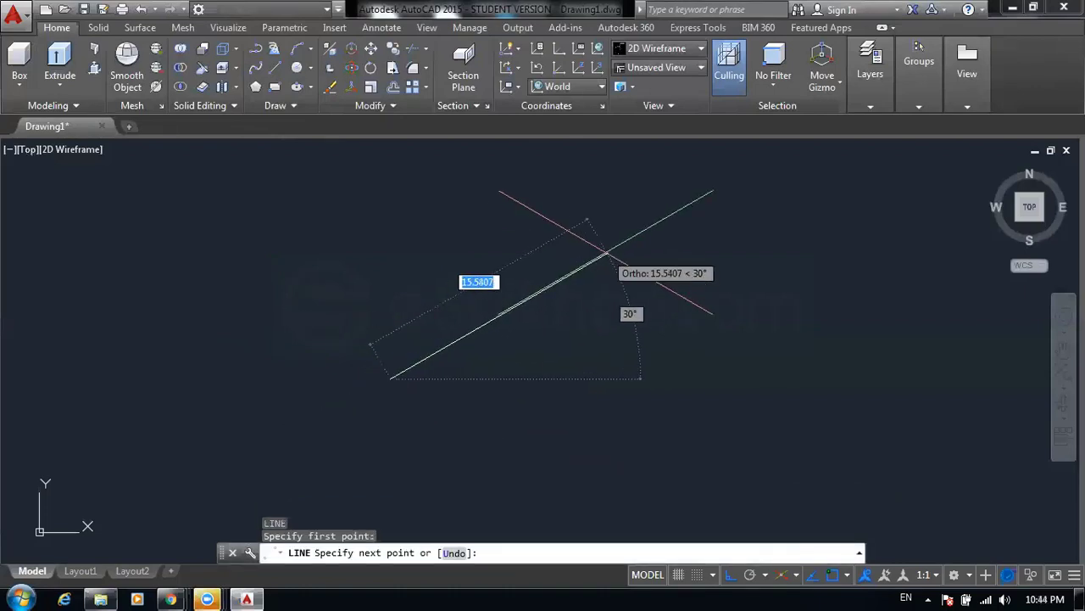
pyautogui.click(607, 252)
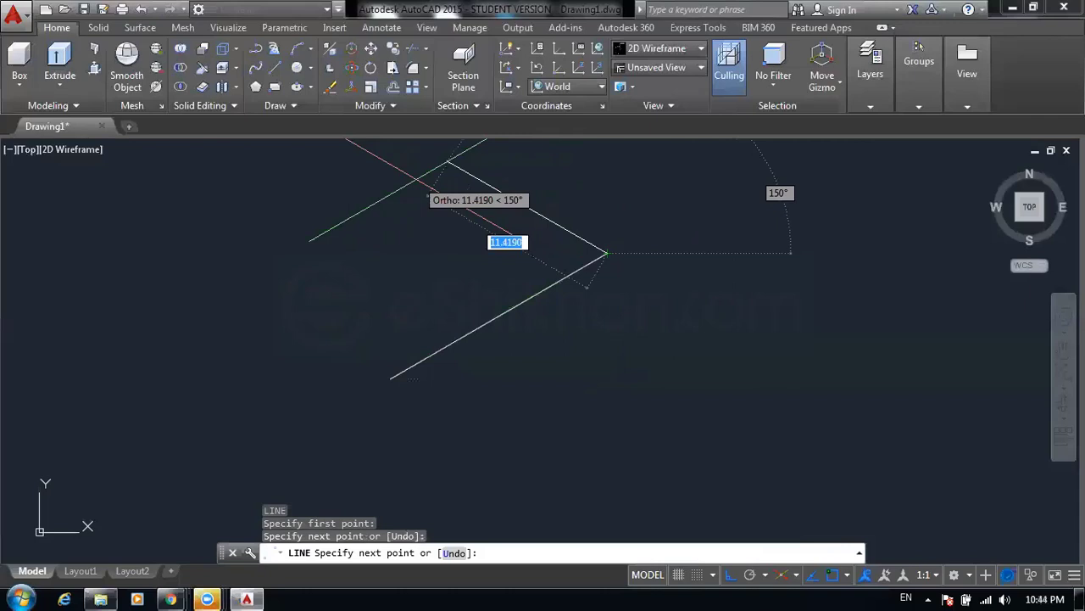
pyautogui.click(420, 177)
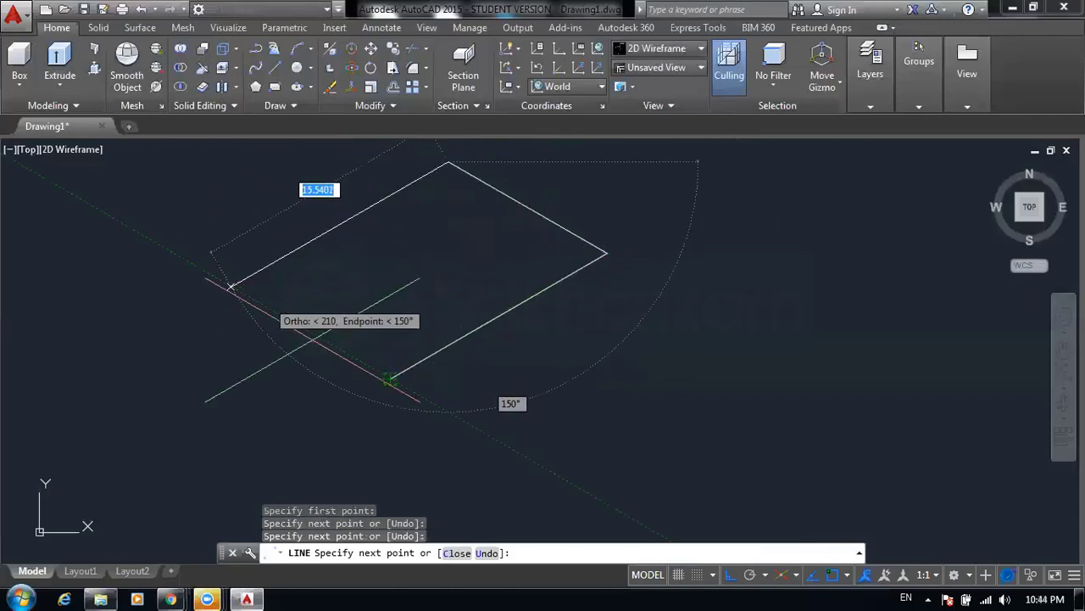
pyautogui.click(231, 286)
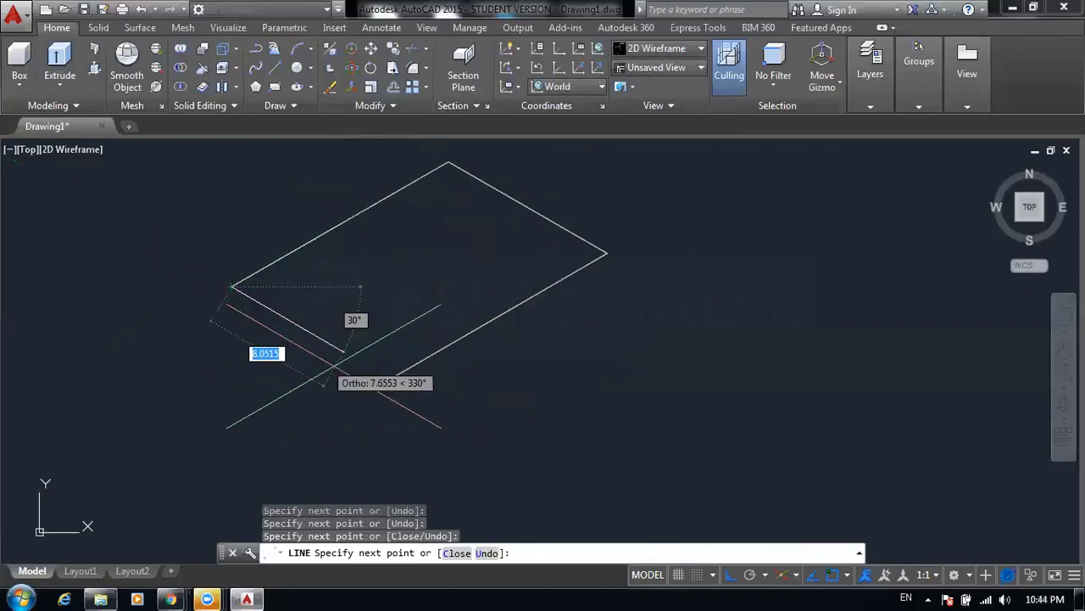
pyautogui.click(389, 378)
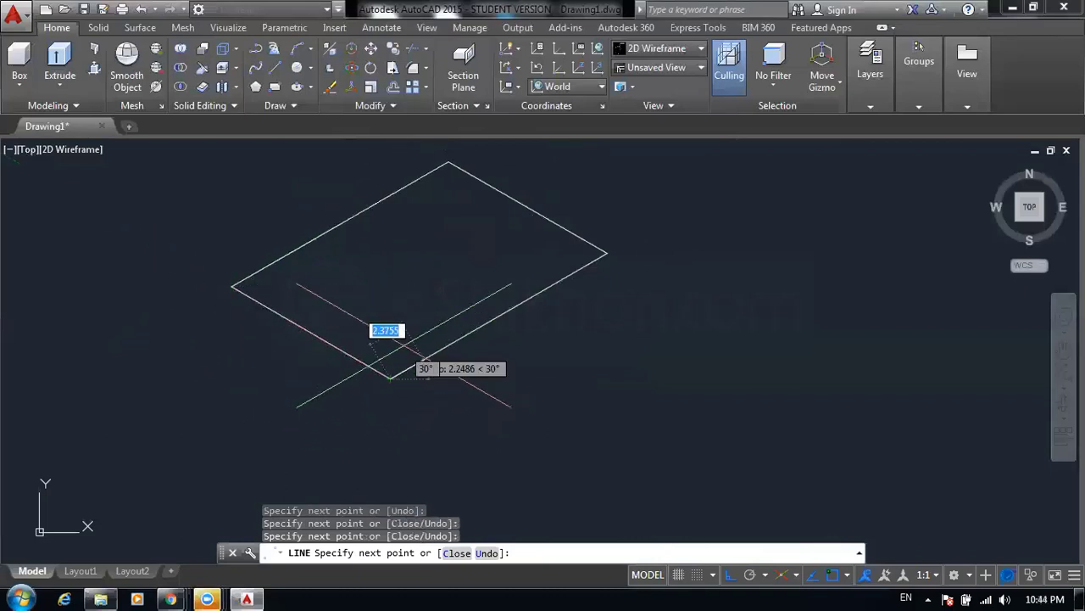
# - On Isoplane Right, draw a vertical edge and a 17-unit top edge
pyautogui.press('F5')
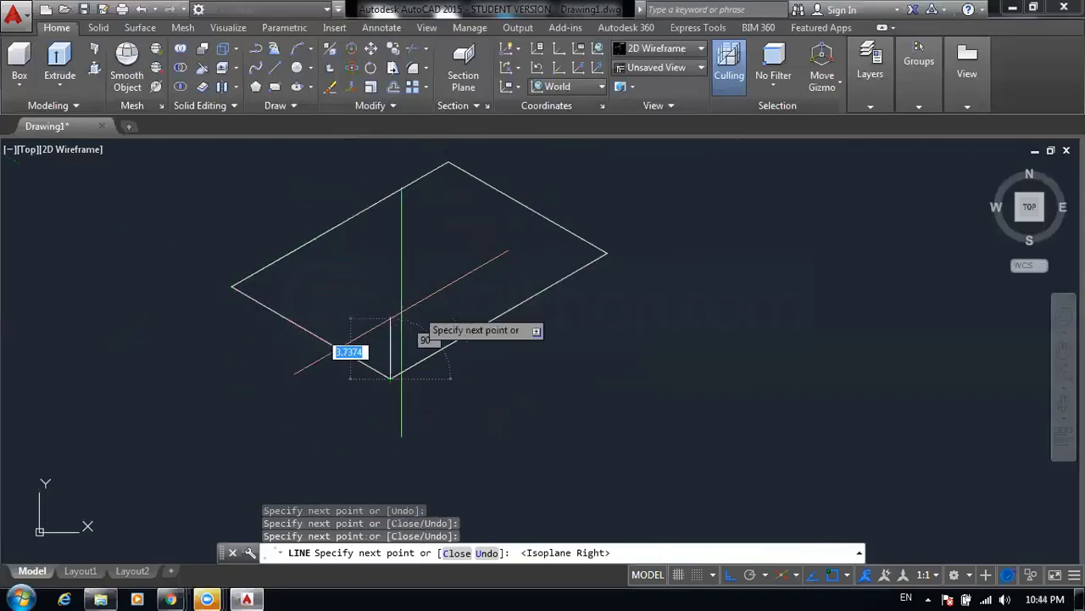
pyautogui.scroll(-1, 390, 280)
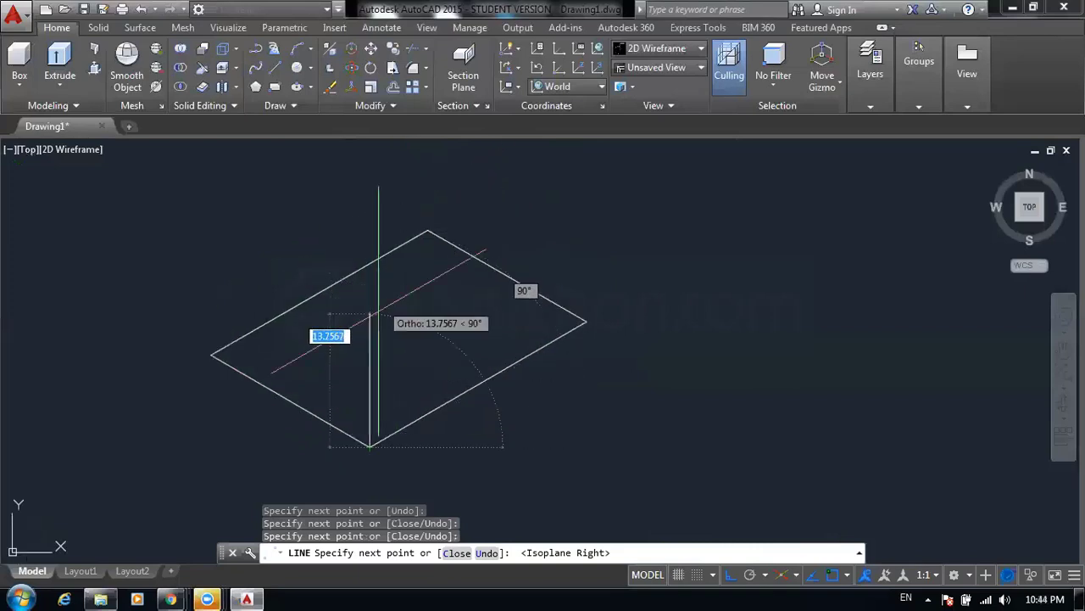
pyautogui.scroll(1, 378, 237)
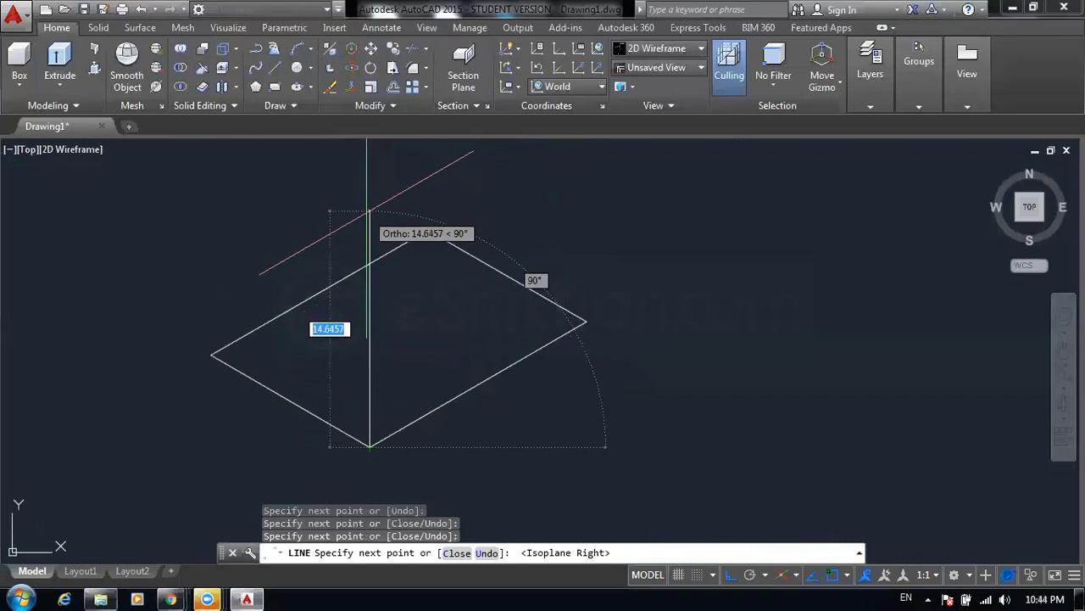
pyautogui.click(368, 210)
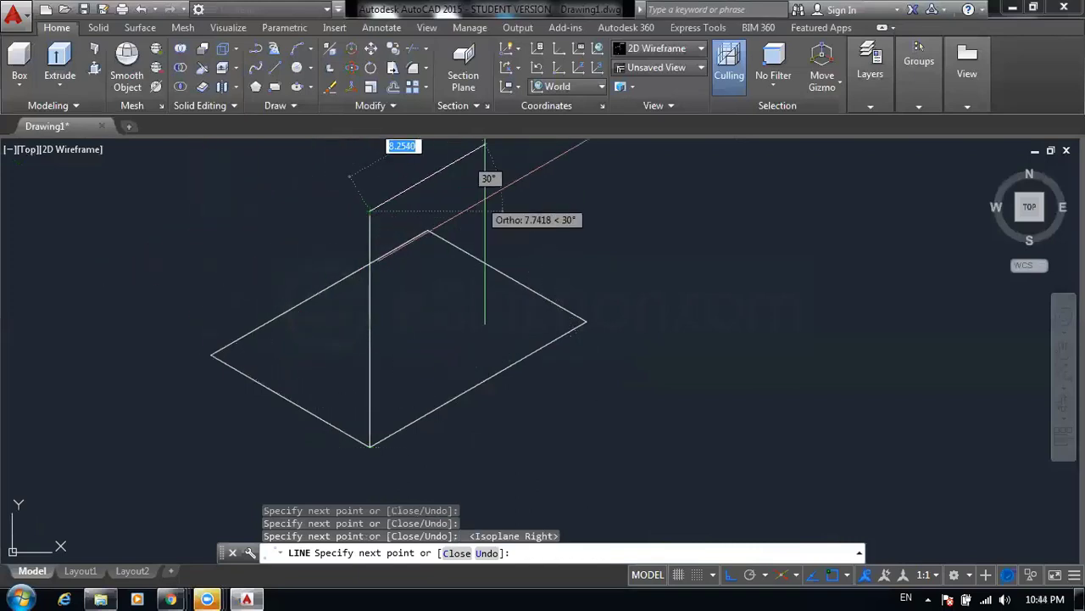
pyautogui.moveTo(515, 193); pyautogui.dragTo(466, 225, button='middle')
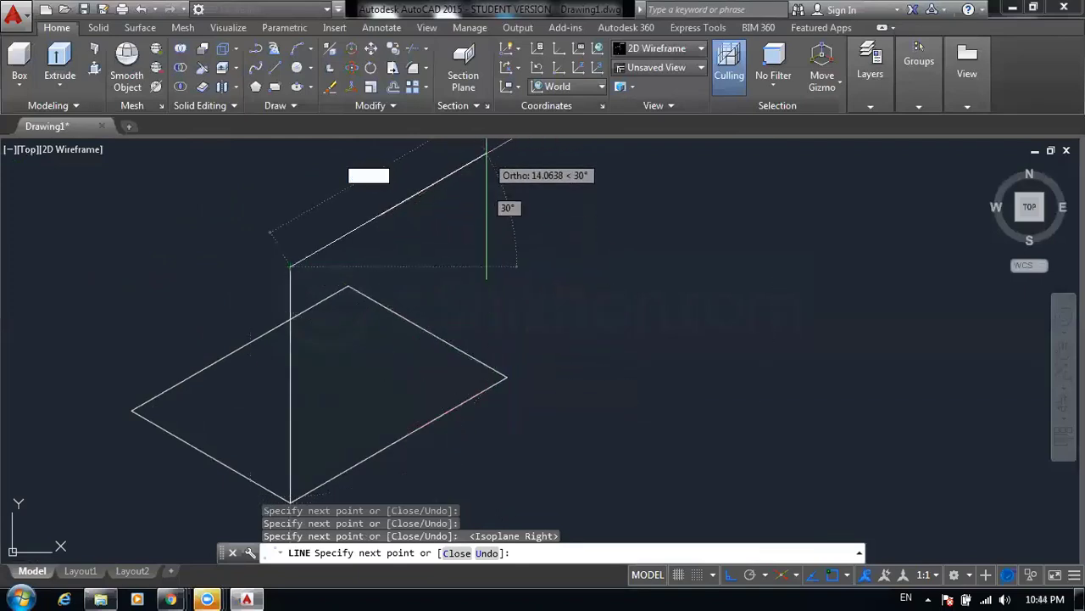
pyautogui.write('17')
pyautogui.press('Return')
pyautogui.moveTo(485, 170); pyautogui.dragTo(435, 216, button='middle')
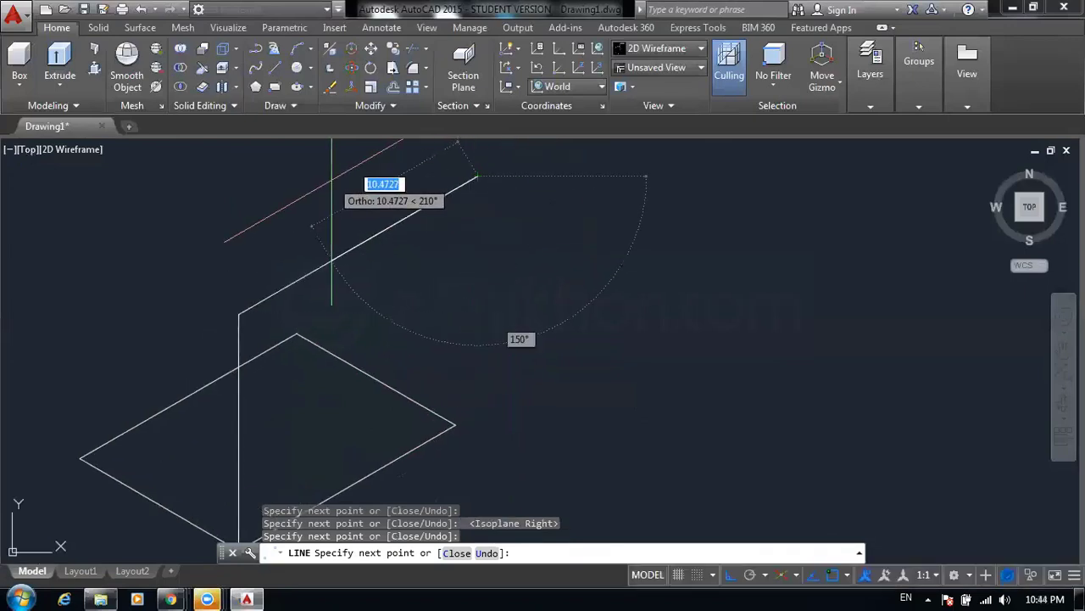
pyautogui.press('Escape')
pyautogui.press('Return')
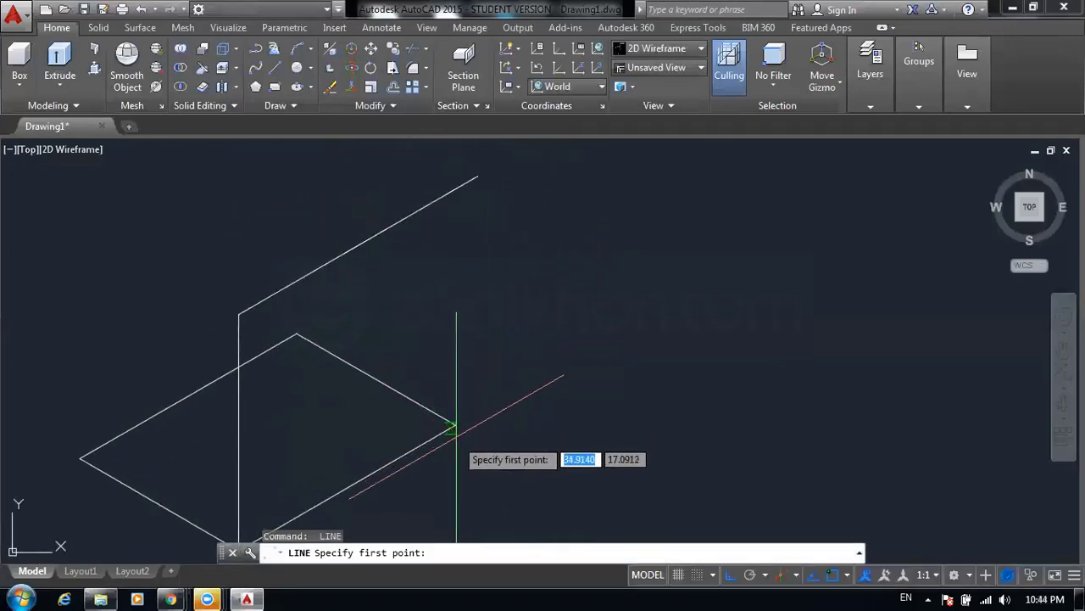
# - Draw a vertical edge up from the diamond's right corner
pyautogui.click(456, 424)
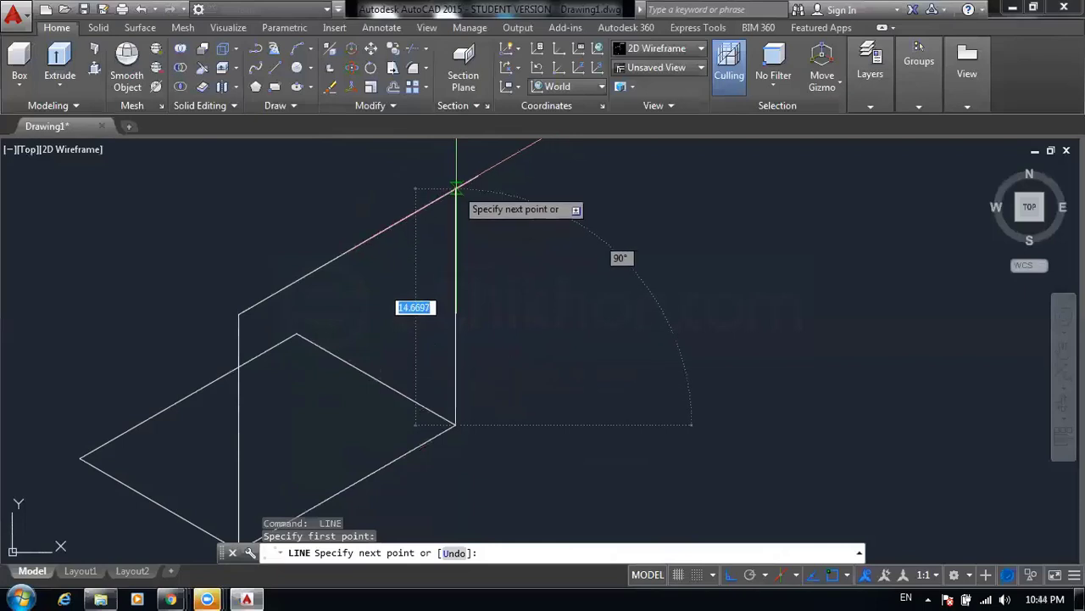
pyautogui.click(457, 155)
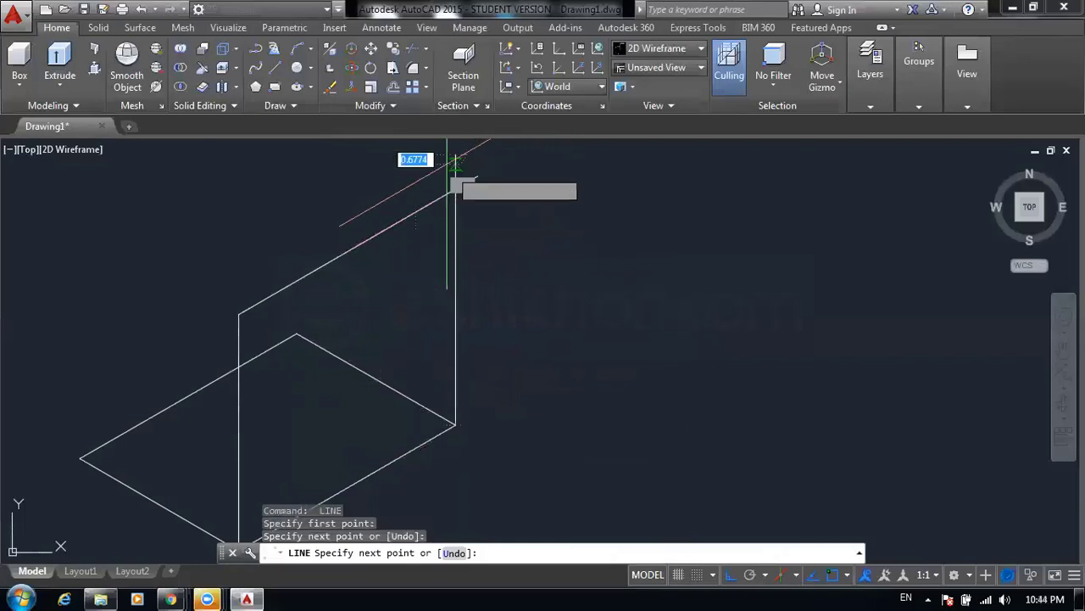
pyautogui.press('Escape')
pyautogui.press('Escape')
pyautogui.press('Return')
pyautogui.moveTo(354, 296); pyautogui.dragTo(471, 265, button='middle')
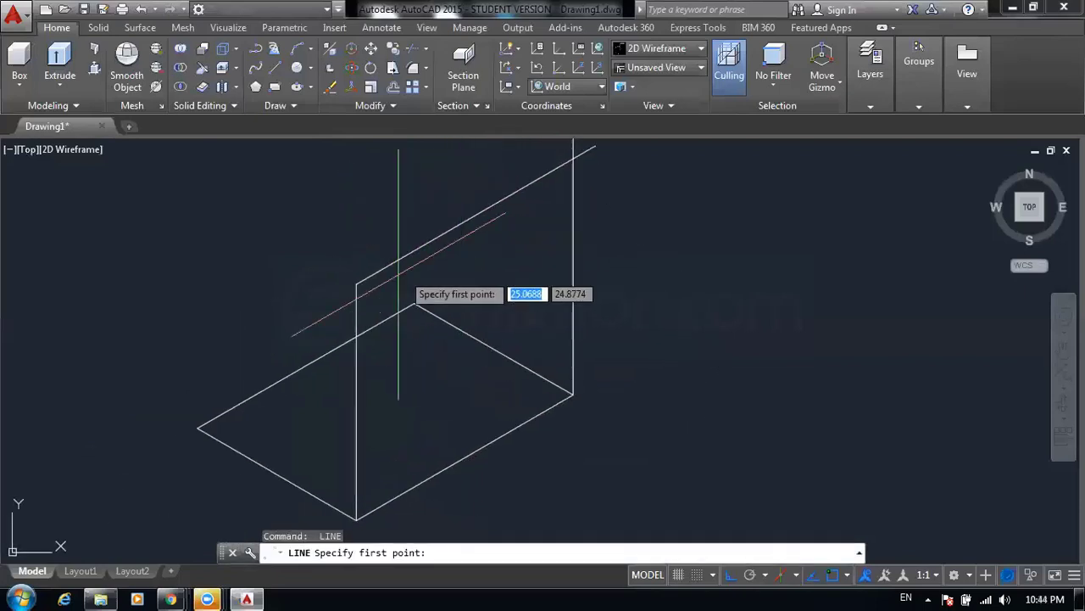
pyautogui.click(356, 282)
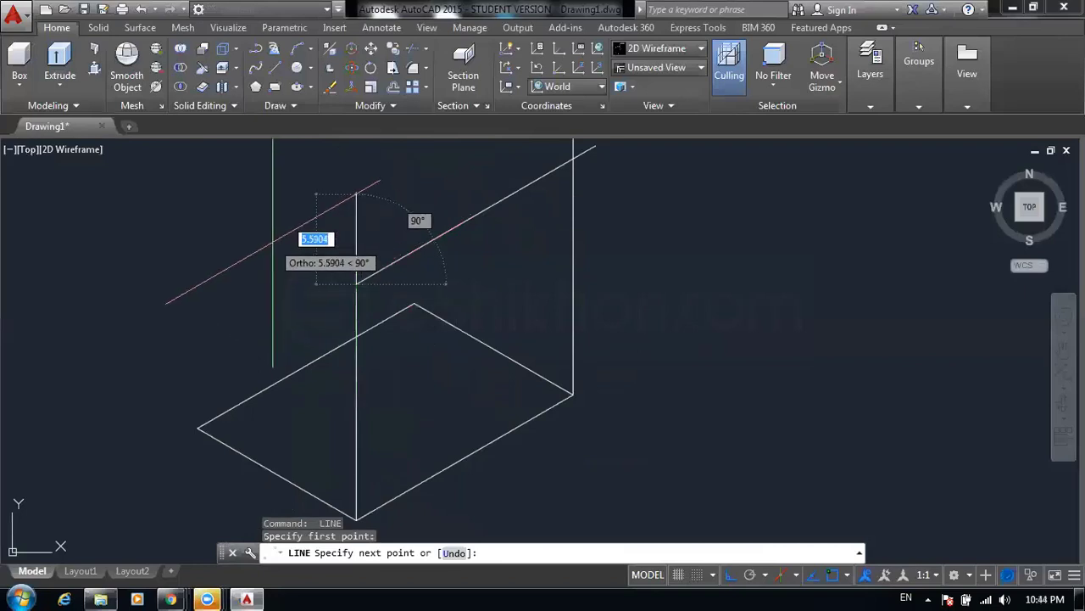
pyautogui.press('F5')
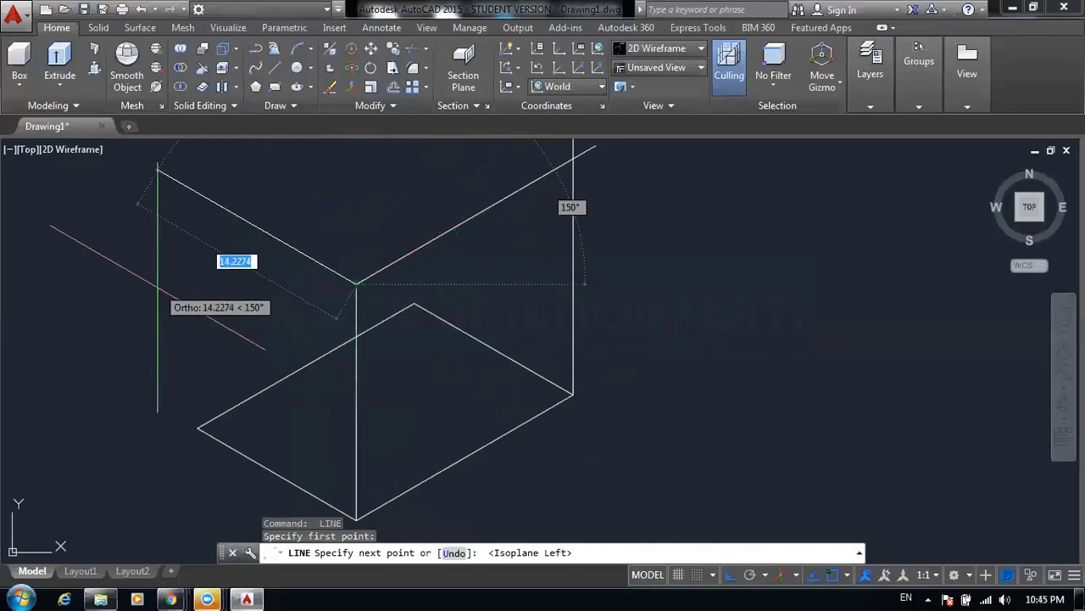
pyautogui.moveTo(140, 263)
pyautogui.mouseDown(button='middle')
pyautogui.moveTo(243, 305)
pyautogui.moveTo(310, 227)
pyautogui.mouseUp(button='middle')
pyautogui.press('Escape')
# - Draw a vertical edge up from the left corner and a top-face edge
pyautogui.write('l')
pyautogui.press('Return')
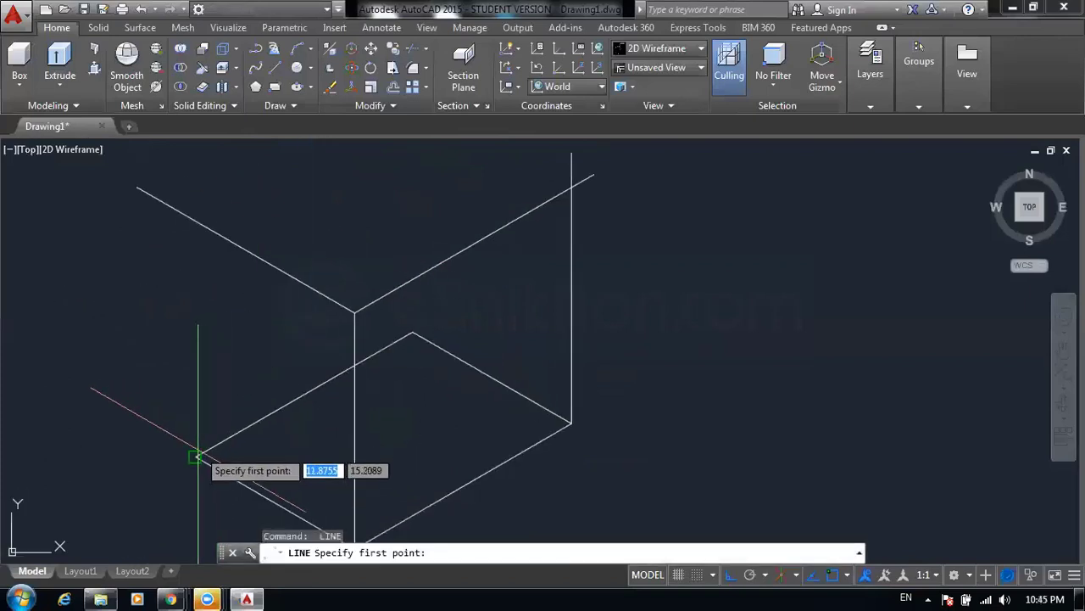
pyautogui.click(196, 455)
pyautogui.click(277, 218)
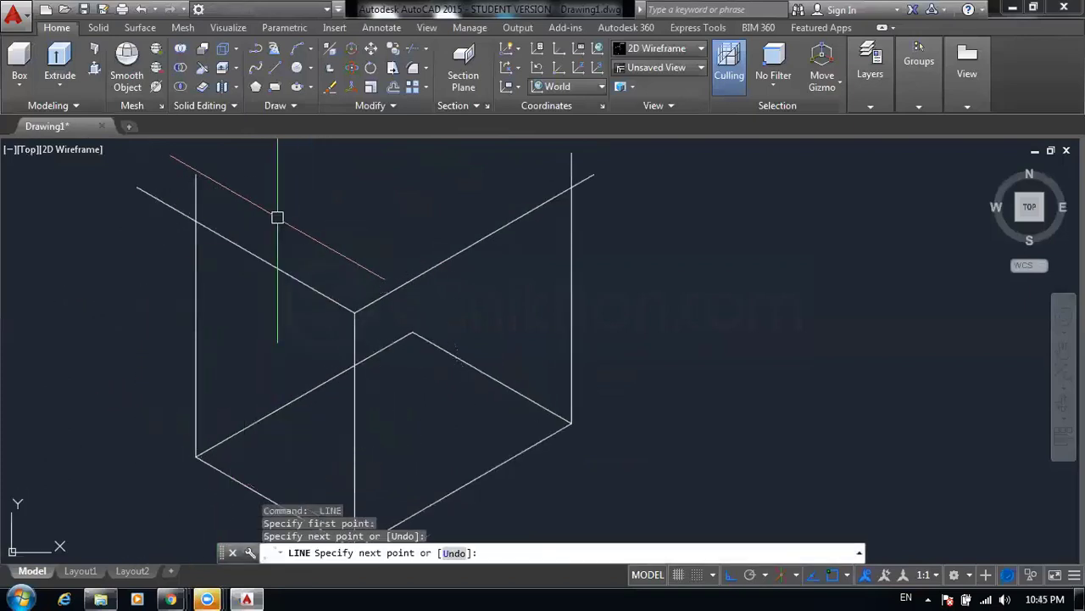
pyautogui.press('Escape')
pyautogui.moveTo(299, 218); pyautogui.dragTo(266, 237, button='middle')
pyautogui.press('Return')
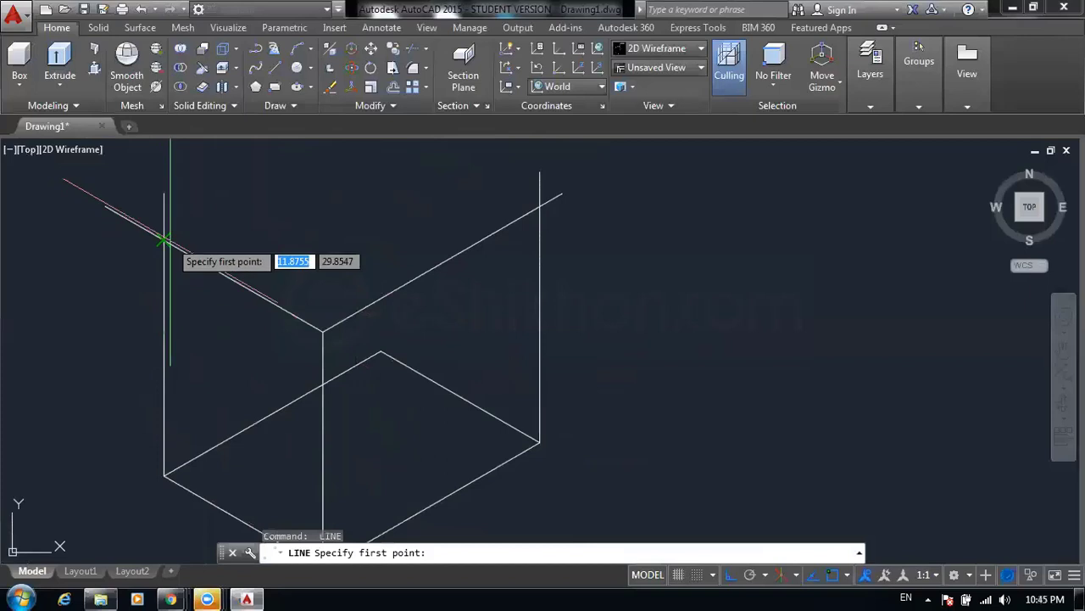
pyautogui.click(164, 240)
pyautogui.moveTo(275, 280); pyautogui.dragTo(276, 297, button='middle')
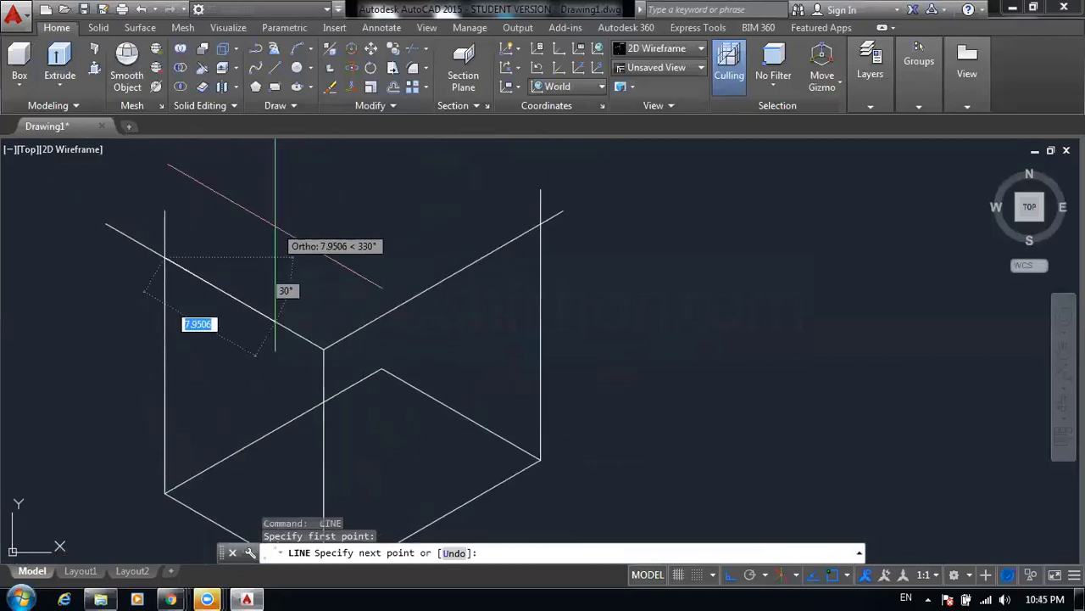
pyautogui.press('F5')
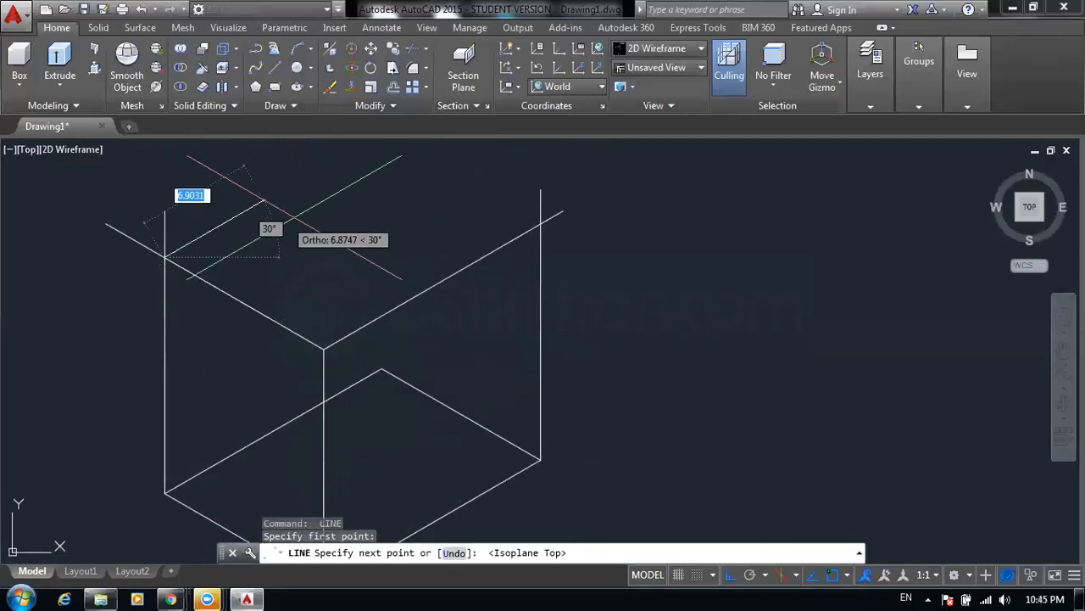
pyautogui.moveTo(356, 182); pyautogui.dragTo(322, 214, button='middle')
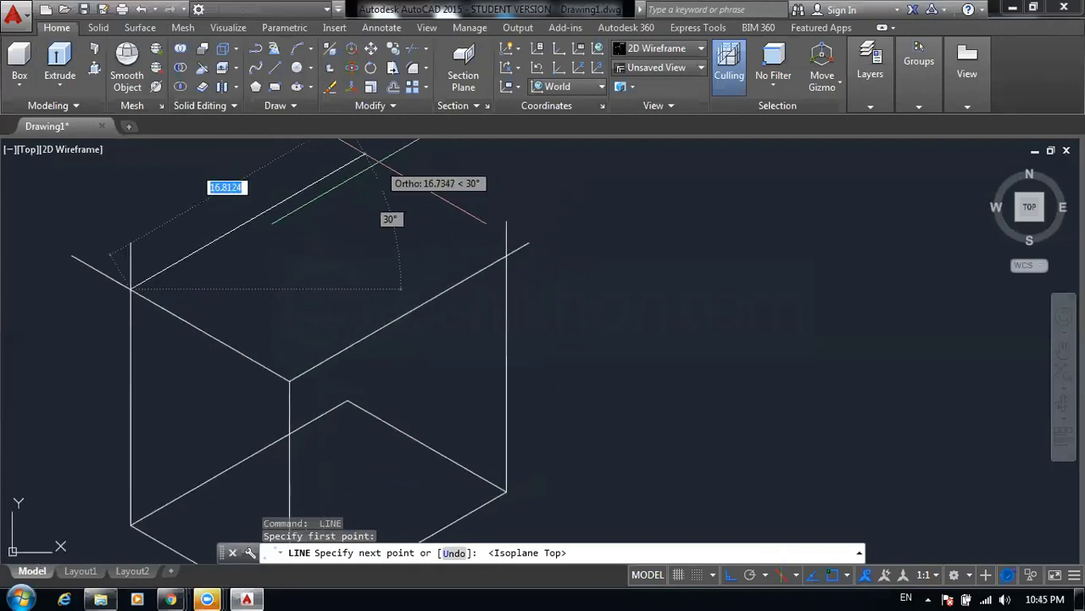
pyautogui.click(365, 155)
pyautogui.press('Return')
pyautogui.press('Return')
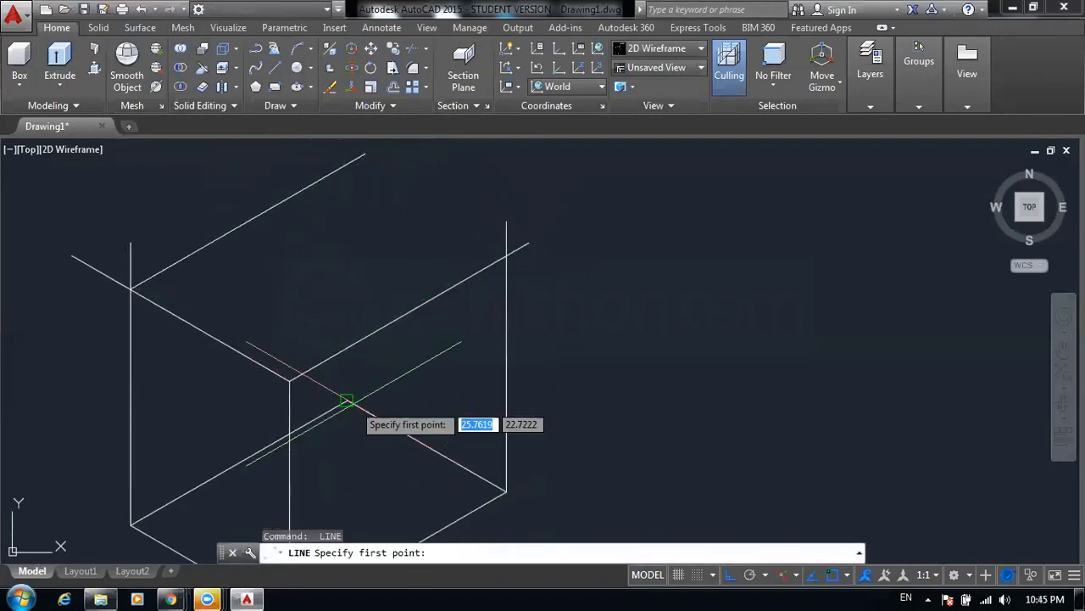
# - Add the back vertical edge on the right isoplane
pyautogui.click(347, 400)
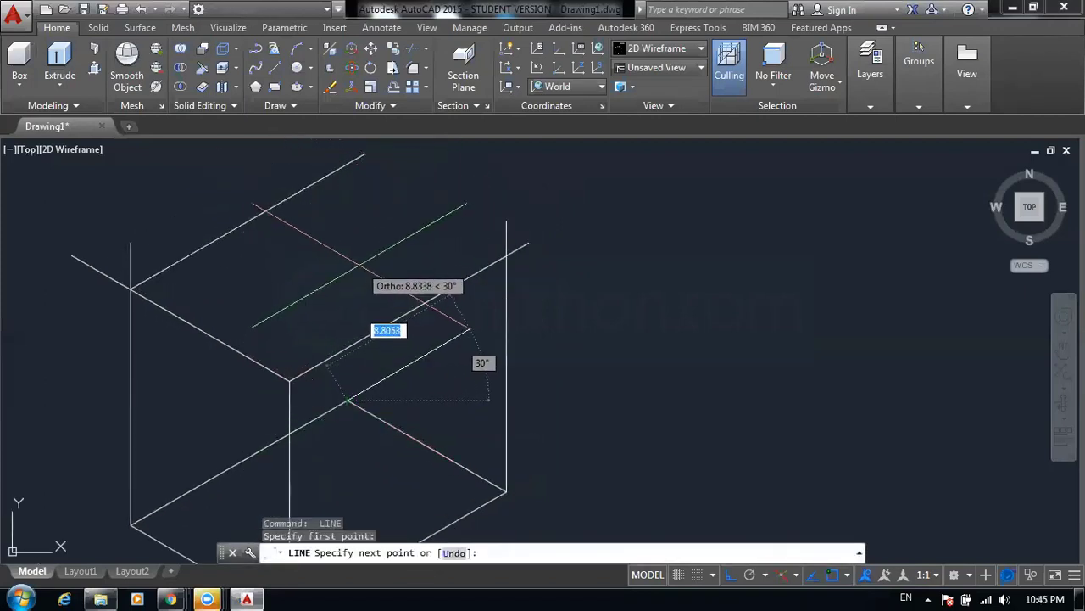
pyautogui.press('F5')
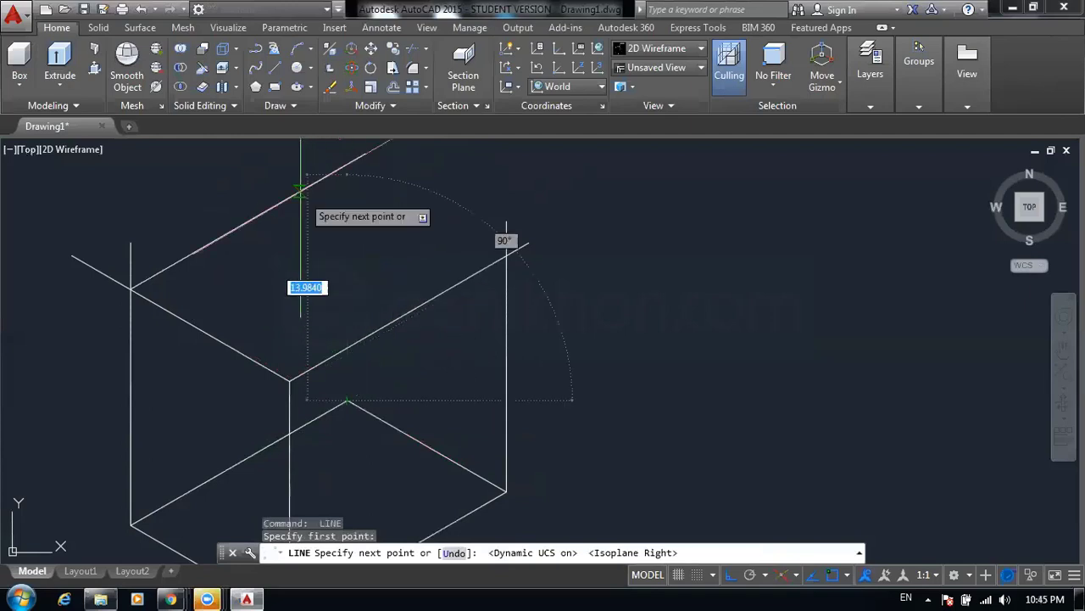
pyautogui.click(293, 178)
pyautogui.press('Escape')
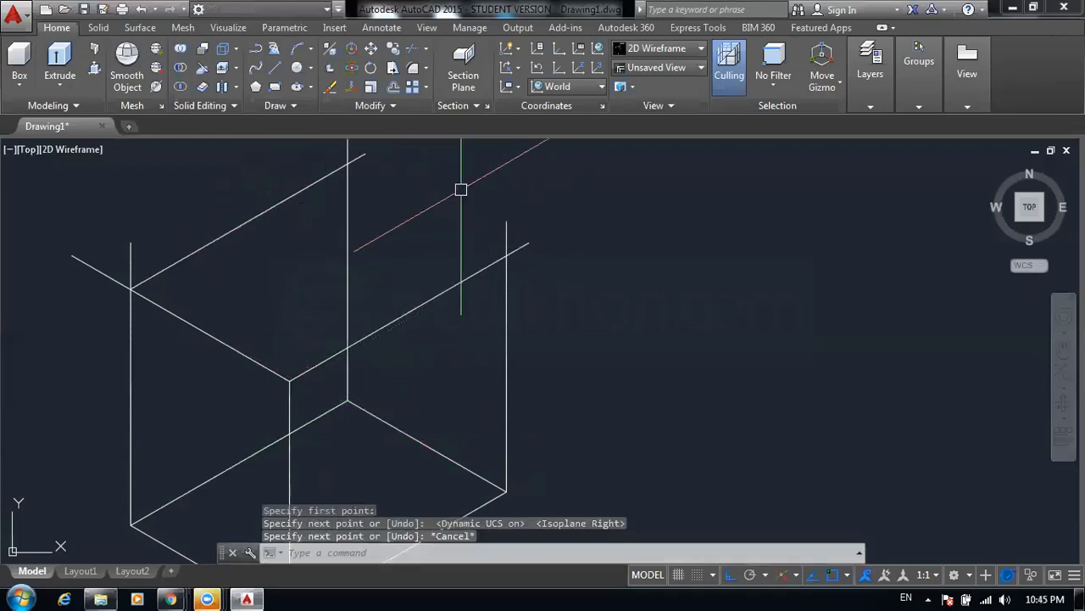
pyautogui.press('Return')
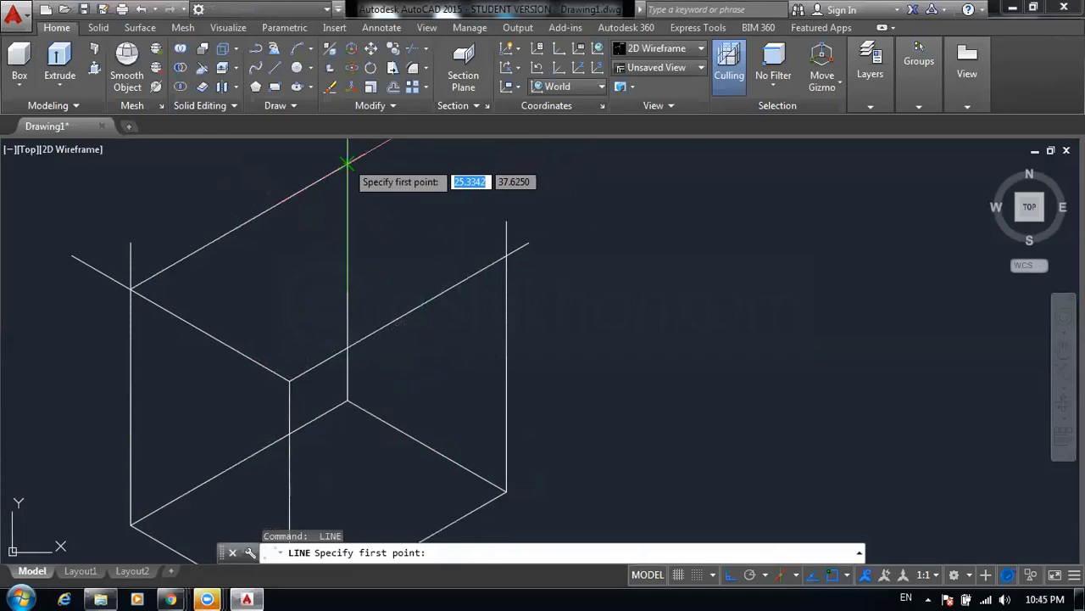
pyautogui.click(347, 162)
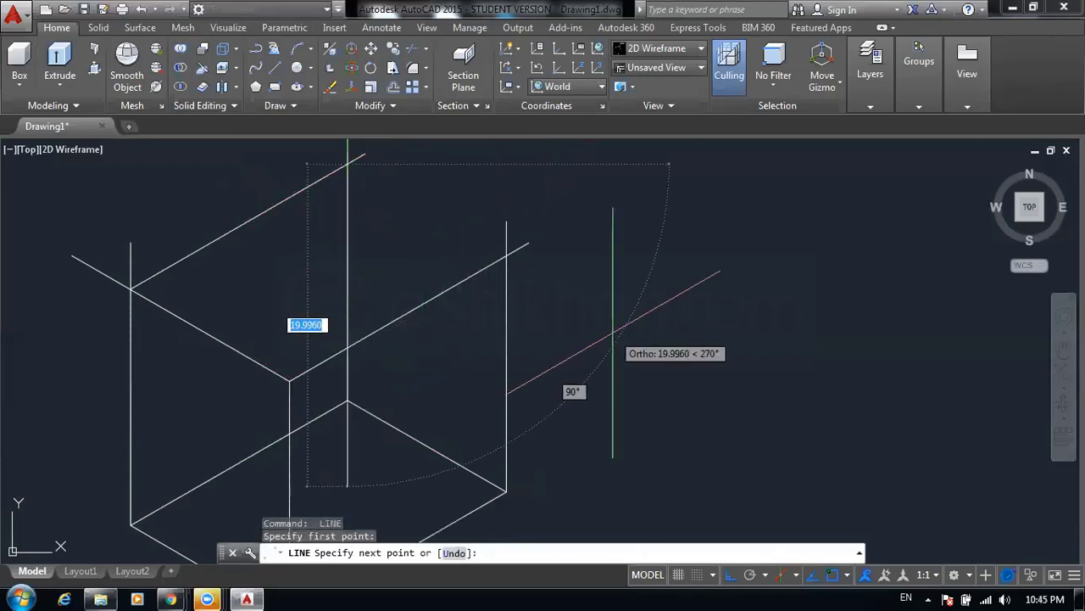
pyautogui.press('F5')
pyautogui.press('Escape')
pyautogui.press('Escape')
pyautogui.press('Escape')
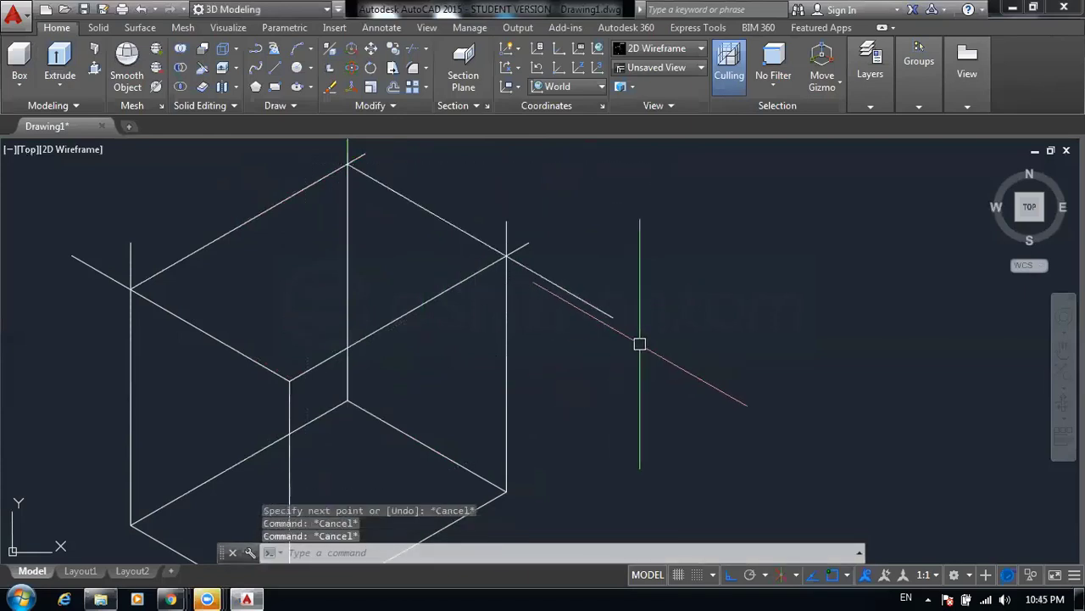
# - Trim the overhanging line ends at the cube's right, top and left corners
pyautogui.write('tr')
pyautogui.press('Return')
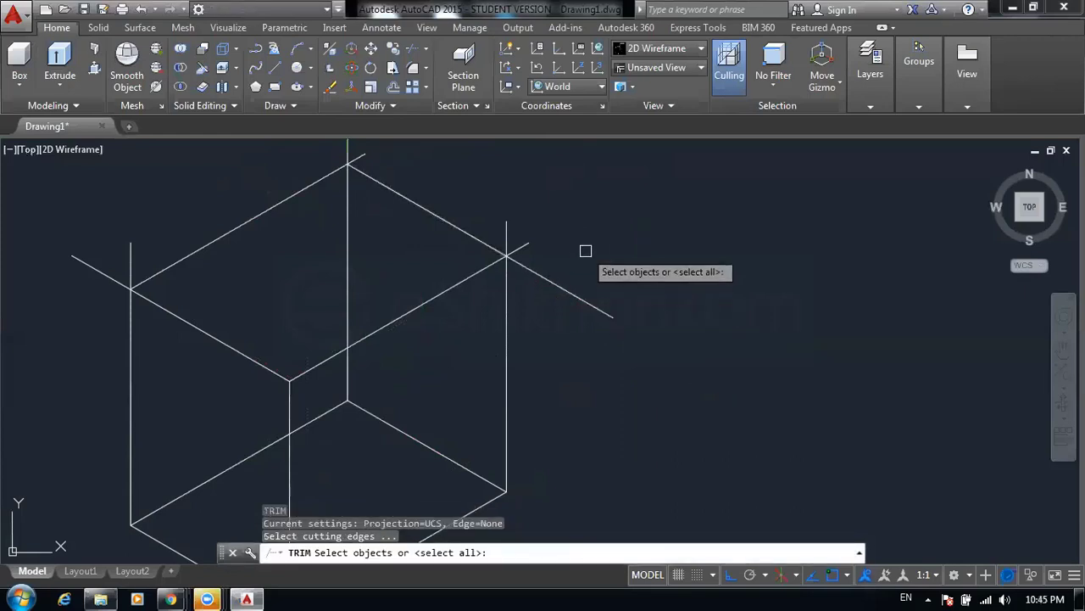
pyautogui.press('Return')
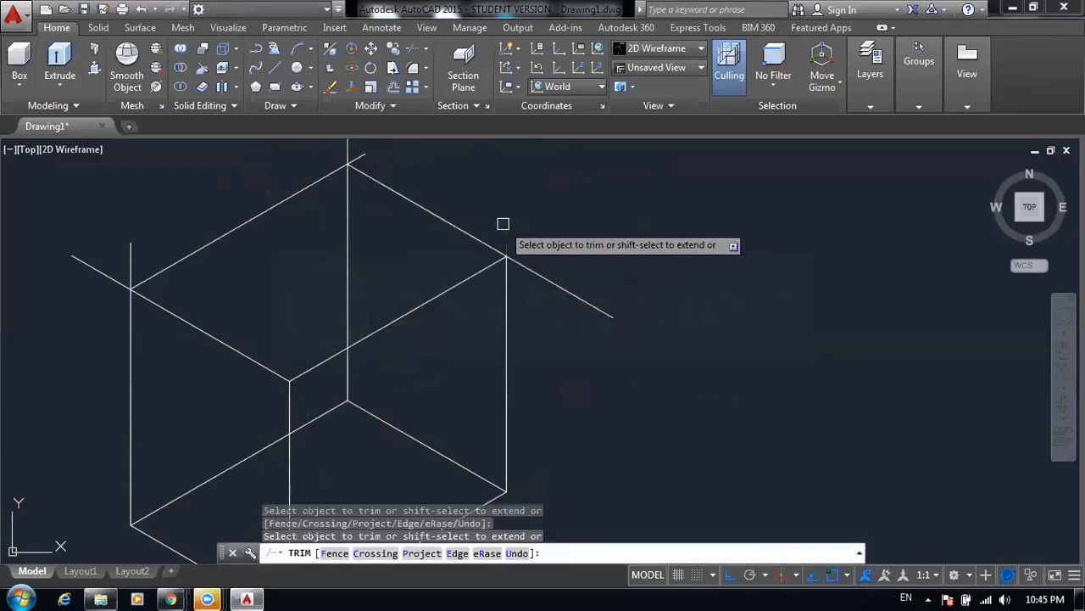
pyautogui.click(534, 268)
pyautogui.moveTo(485, 204); pyautogui.dragTo(517, 246, button='middle')
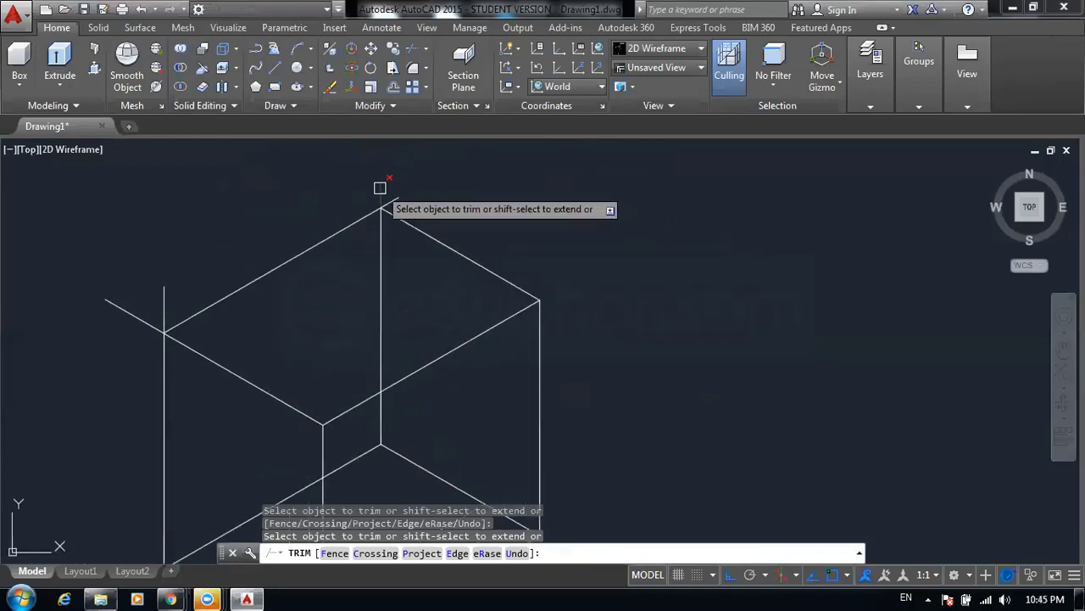
pyautogui.click(397, 197)
pyautogui.click(163, 290)
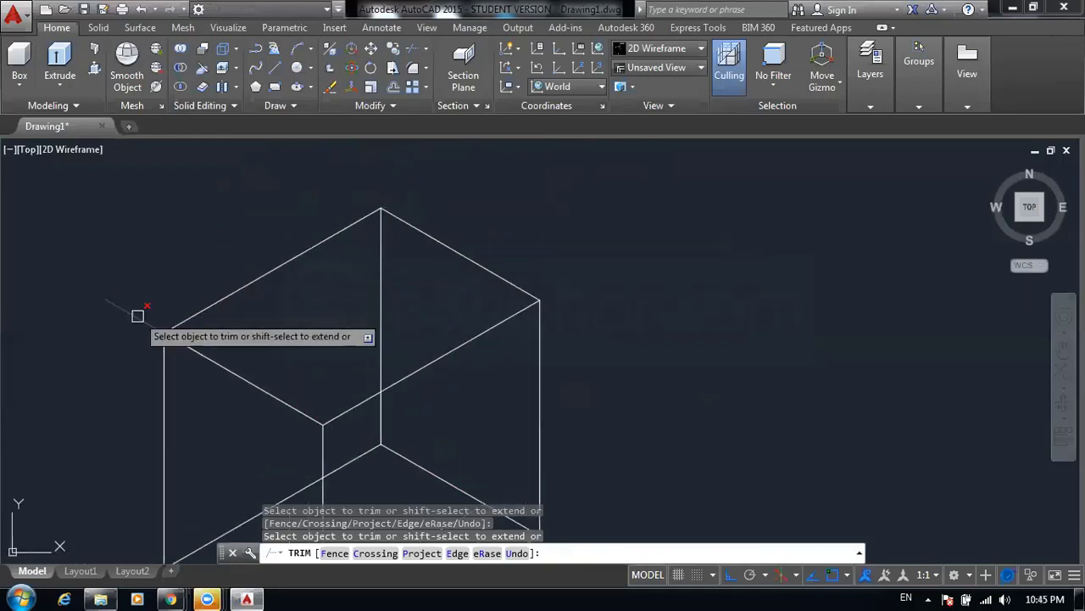
pyautogui.press('Escape')
pyautogui.scroll(-2, 407, 311)
pyautogui.scroll(-2, 427, 232)
pyautogui.scroll(1, 402, 262)
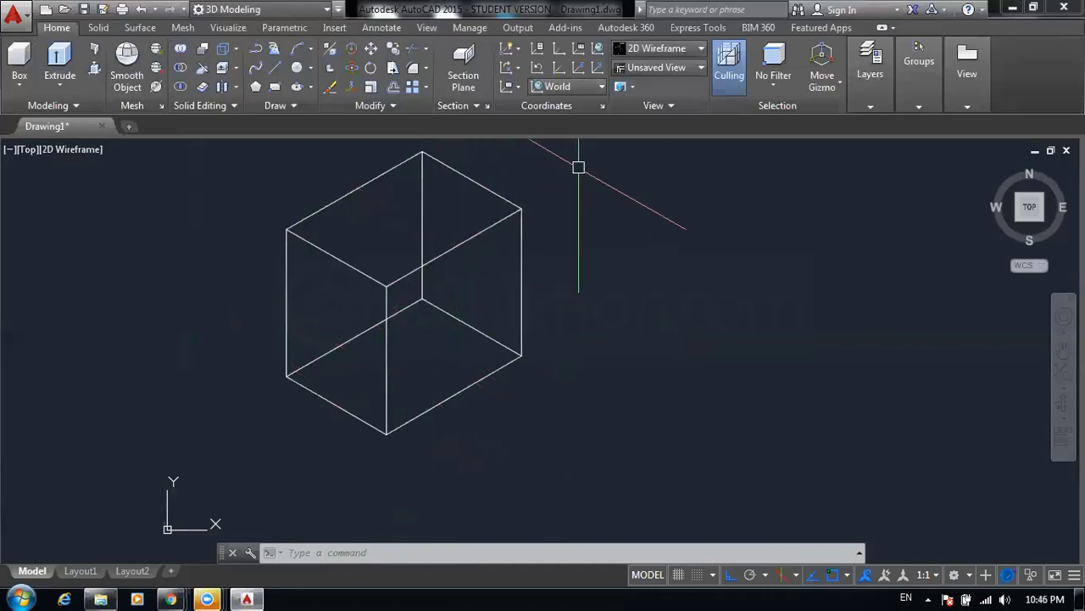
# - Crossing-select the isometric cube and delete it
pyautogui.click(577, 164)
pyautogui.click(264, 423)
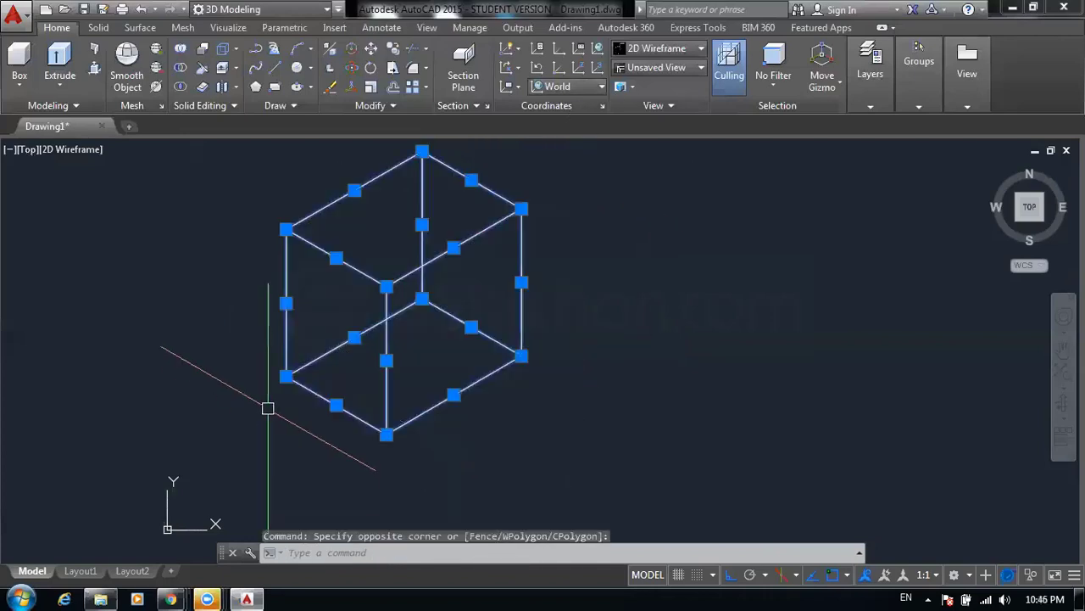
pyautogui.press('Delete')
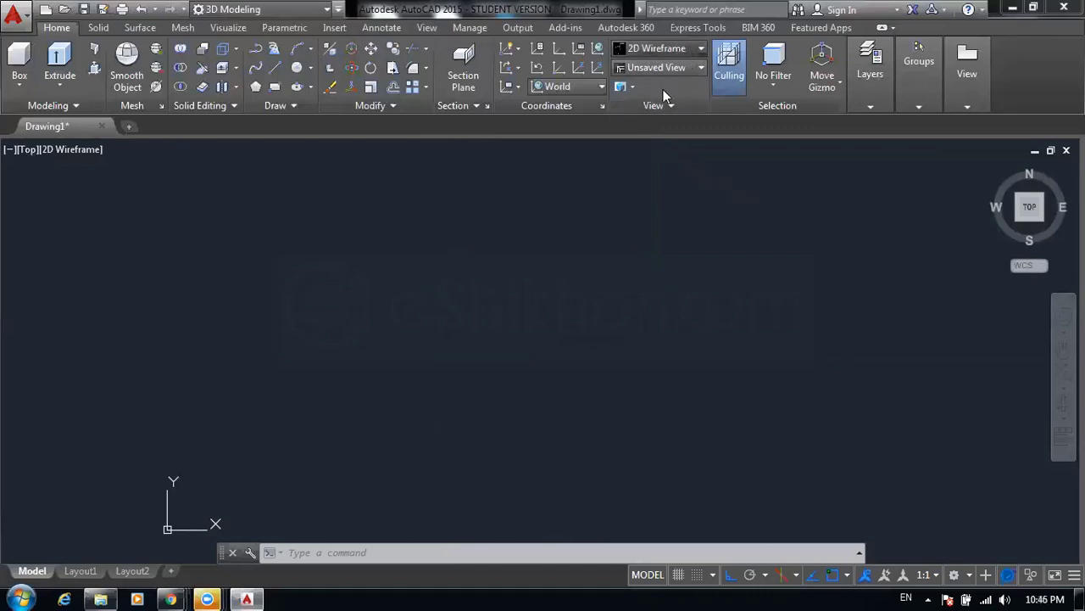
# - Set the empty drawing to the SW Isometric view
pyautogui.click(695, 49)
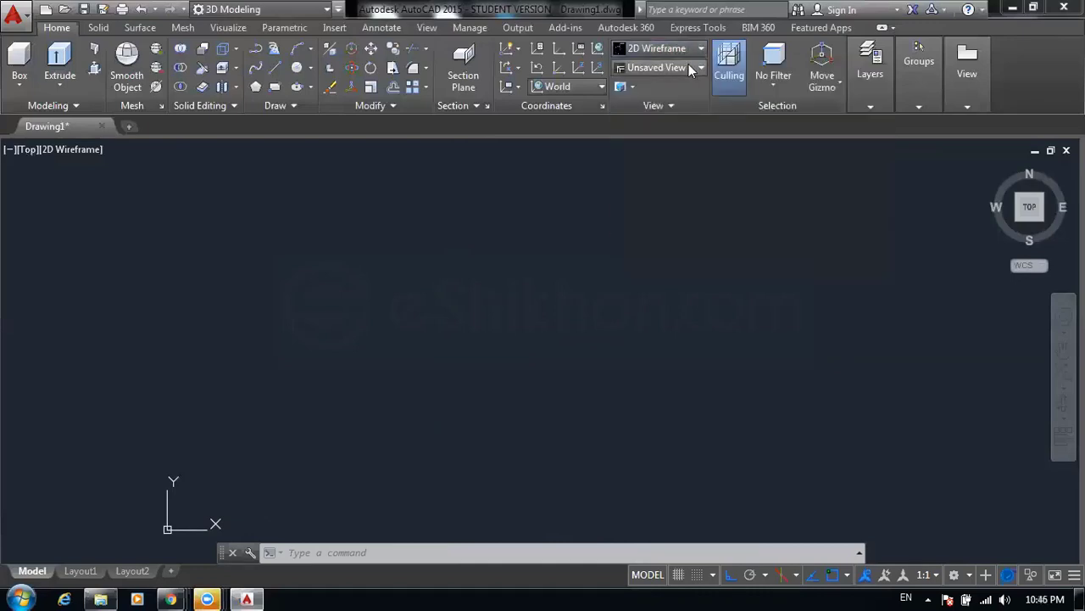
pyautogui.click(688, 66)
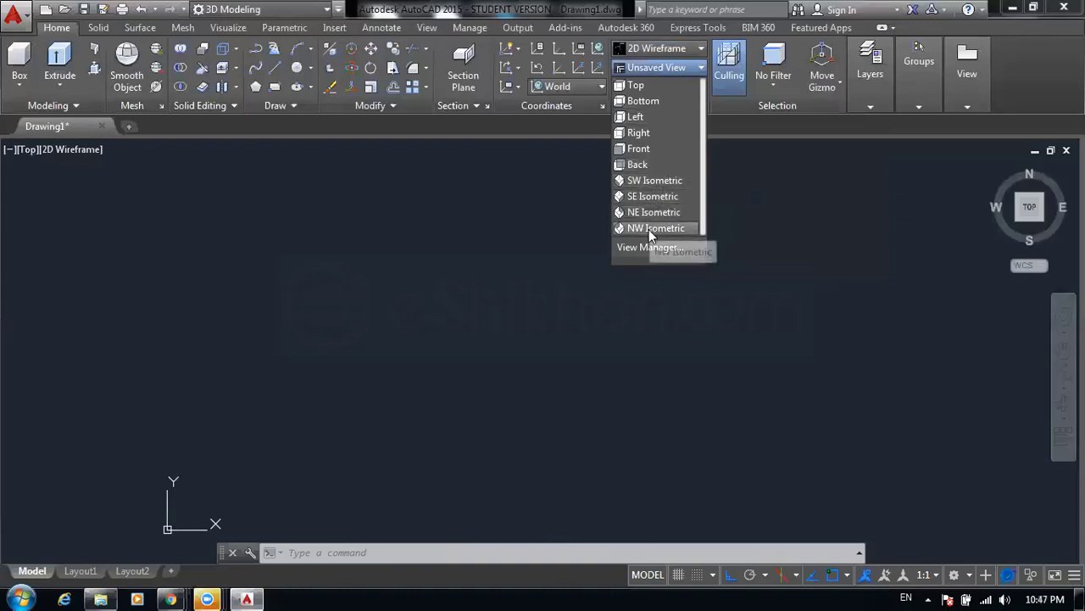
pyautogui.click(655, 179)
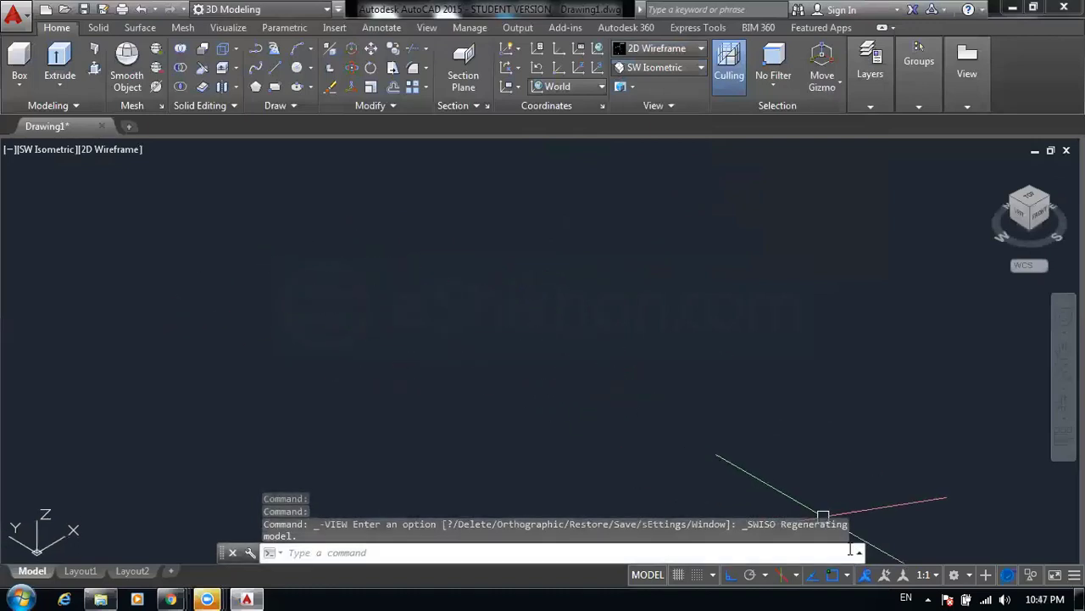
# - Toggle Clean Screen on and off, and keep drafting on the Left isoplane
pyautogui.click(1056, 576)
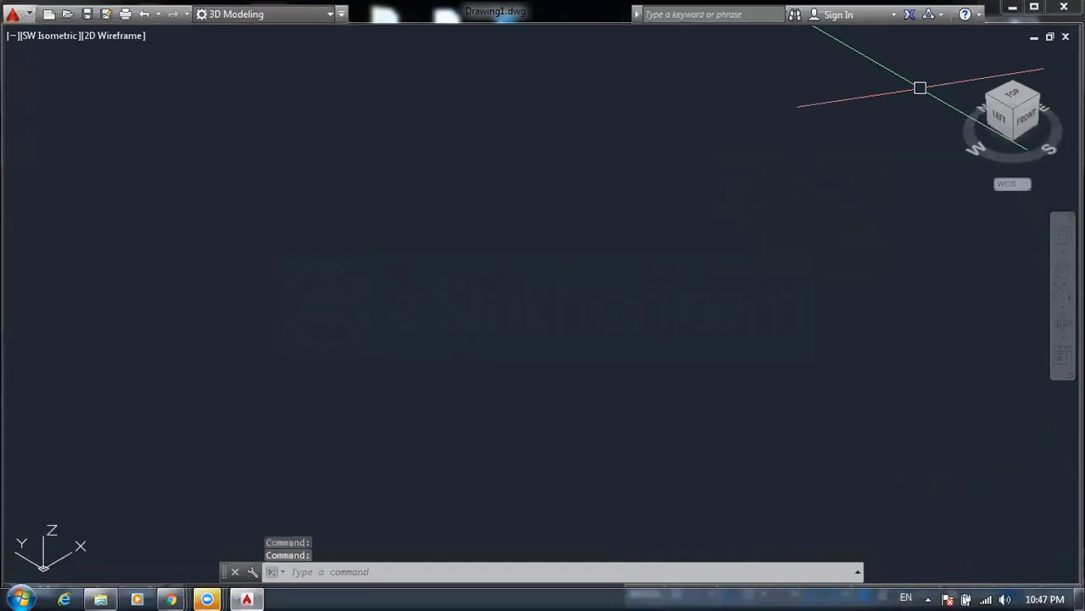
pyautogui.hotkey('ctrl', '0')
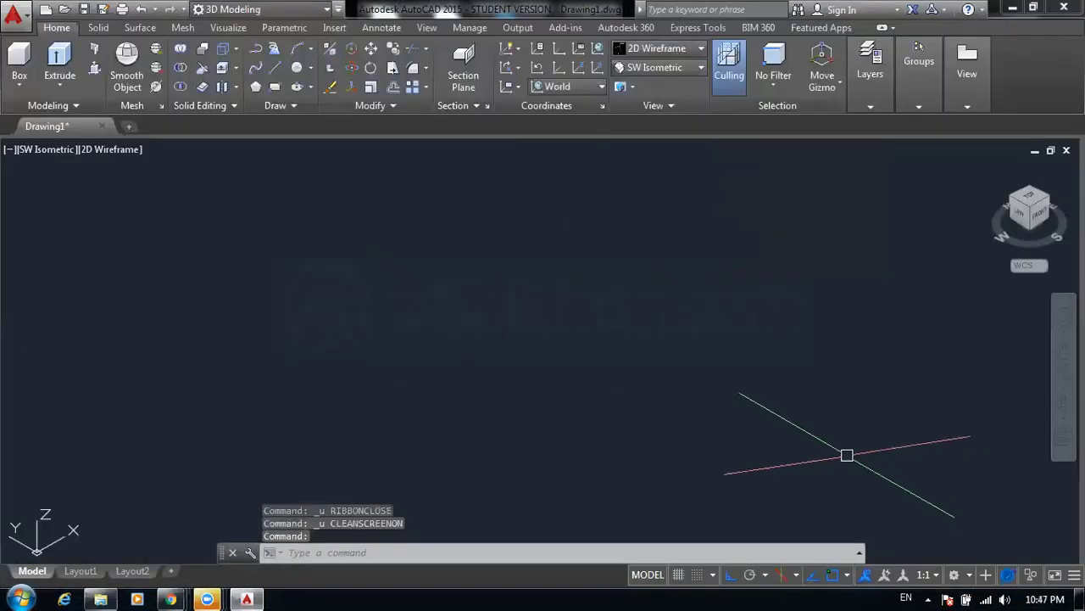
pyautogui.click(1074, 574)
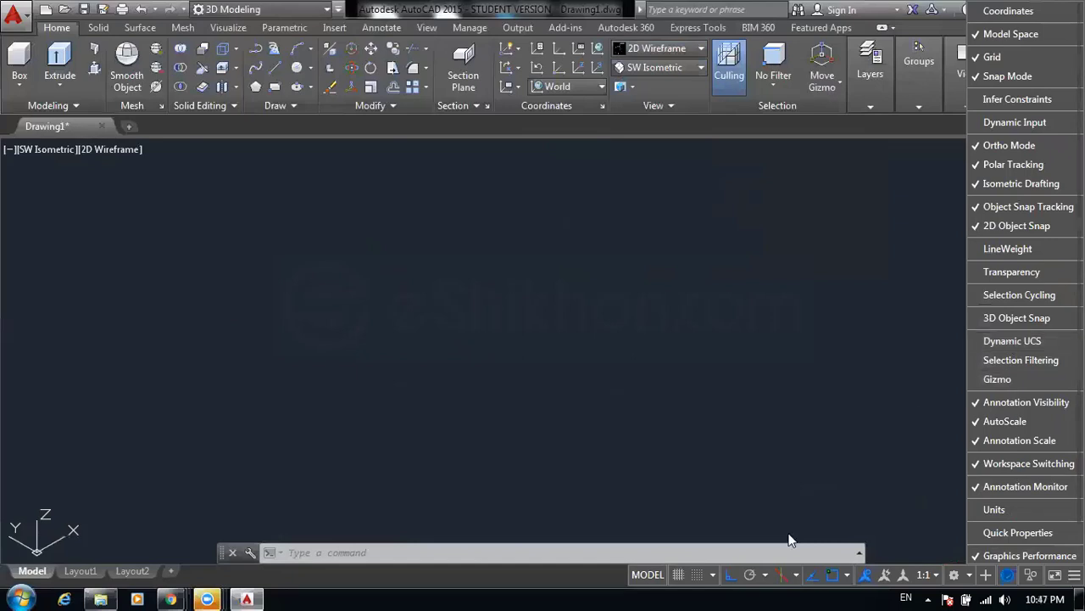
pyautogui.click(797, 575)
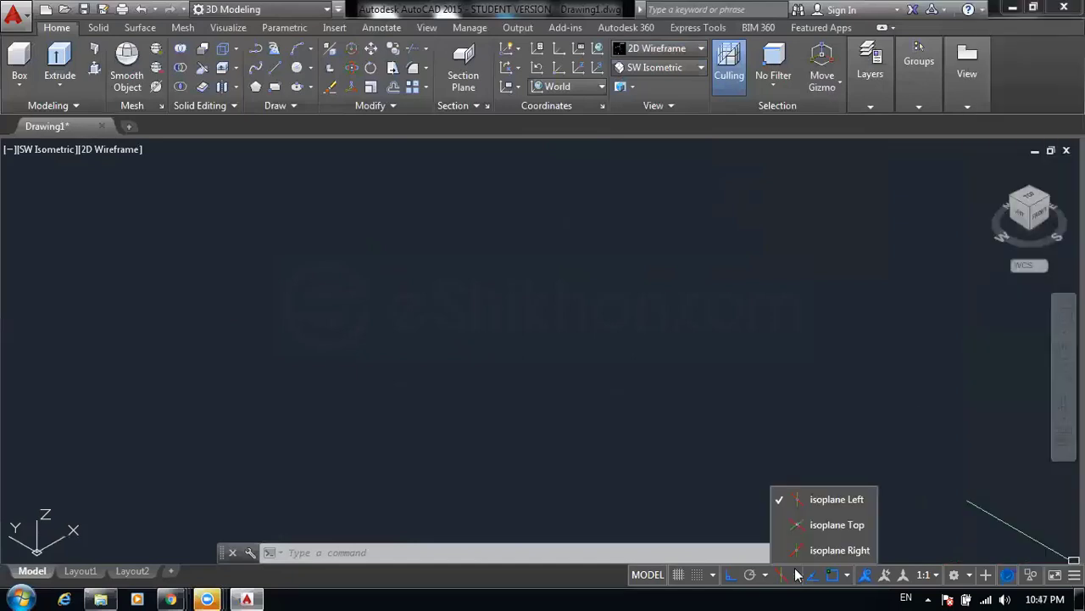
pyautogui.click(837, 499)
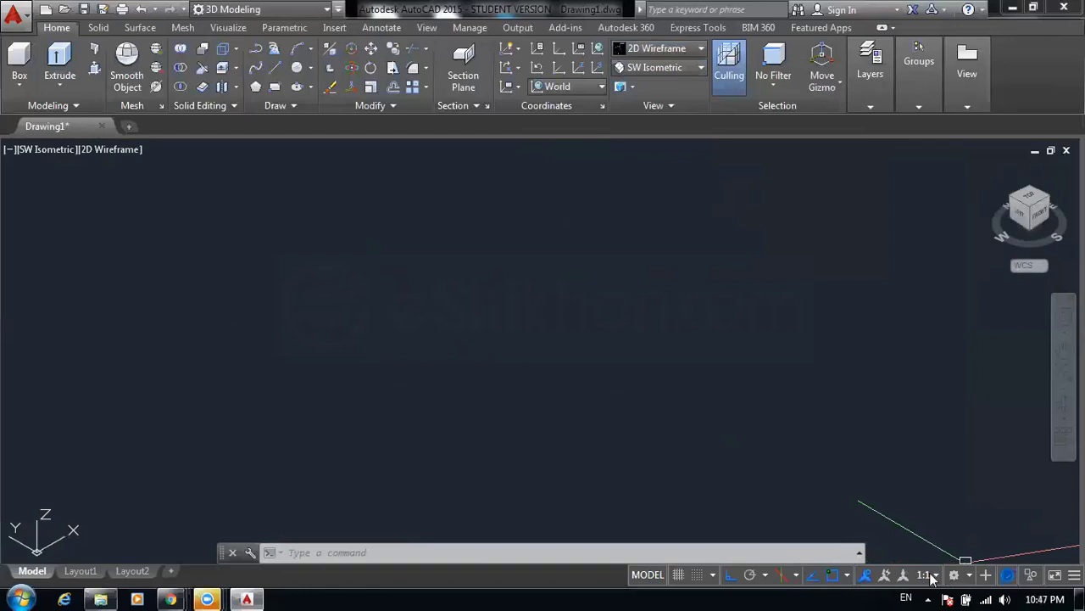
# - Add the Dynamic UCS toggle to the status bar
pyautogui.click(1074, 574)
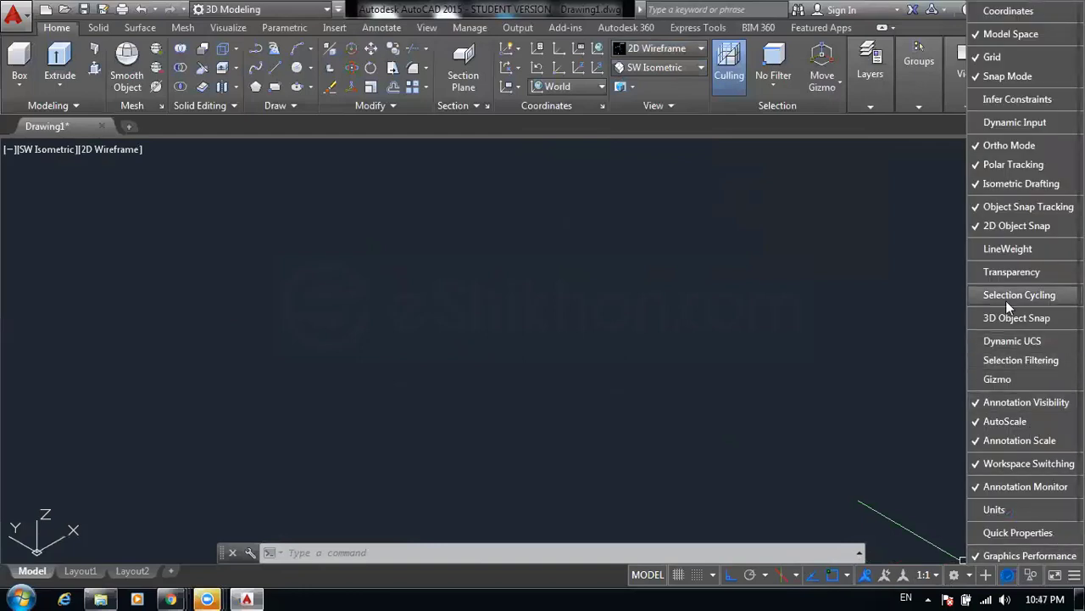
pyautogui.click(998, 340)
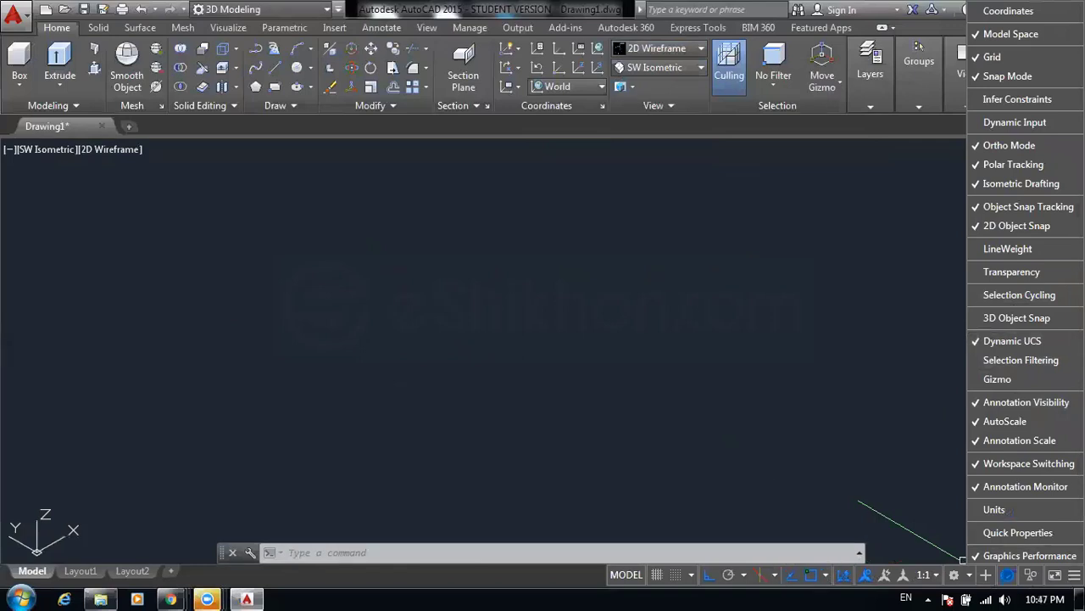
pyautogui.click(962, 559)
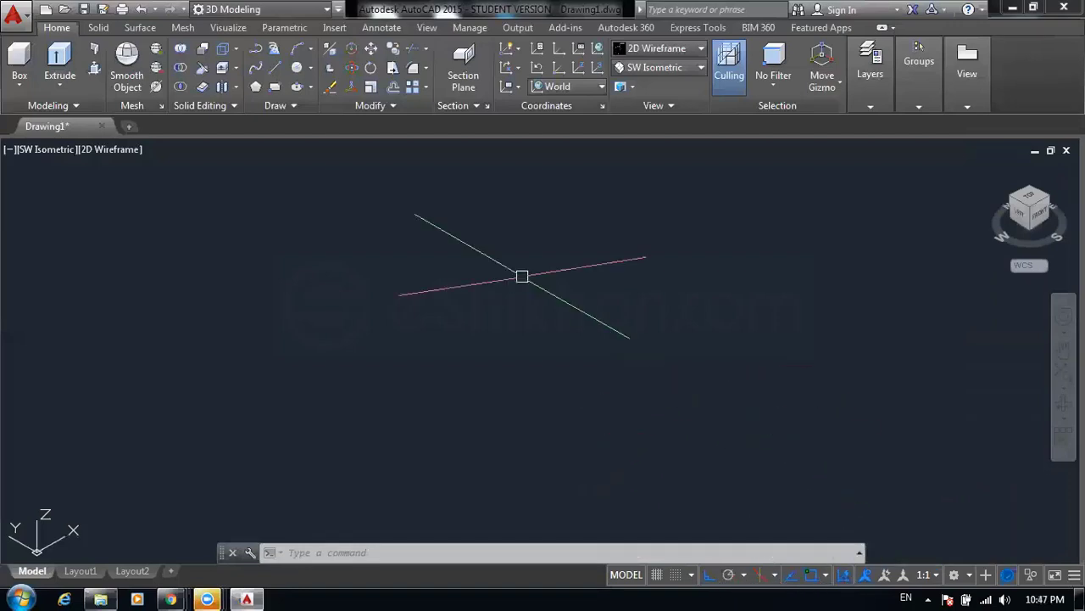
pyautogui.rightClick(518, 275)
pyautogui.click(453, 377)
pyautogui.click(356, 268)
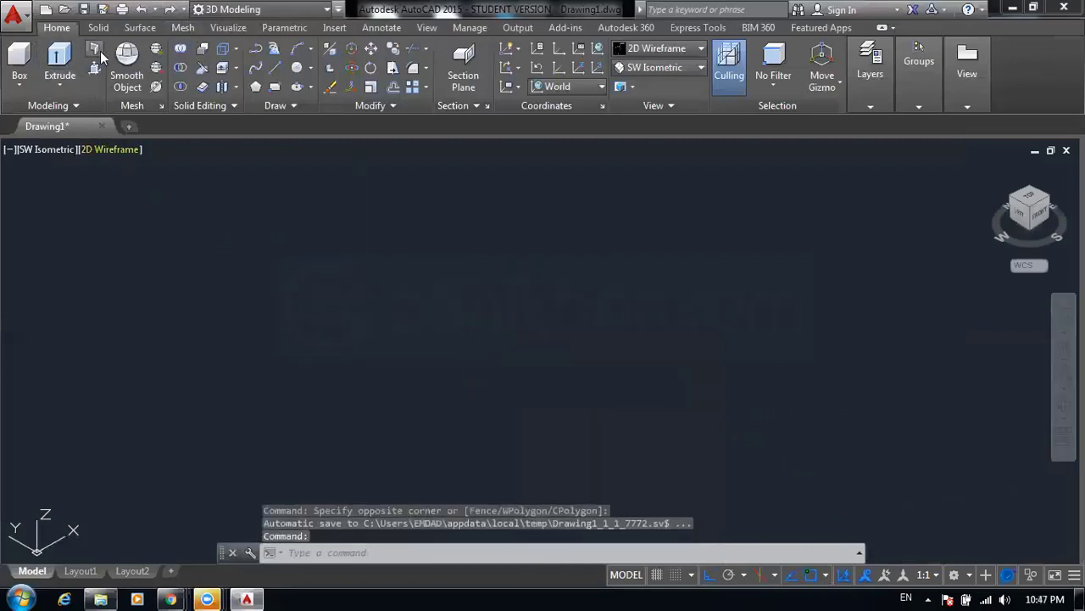
# - Show the classic menu bar and turn the ViewCube on via View > Display
pyautogui.click(338, 9)
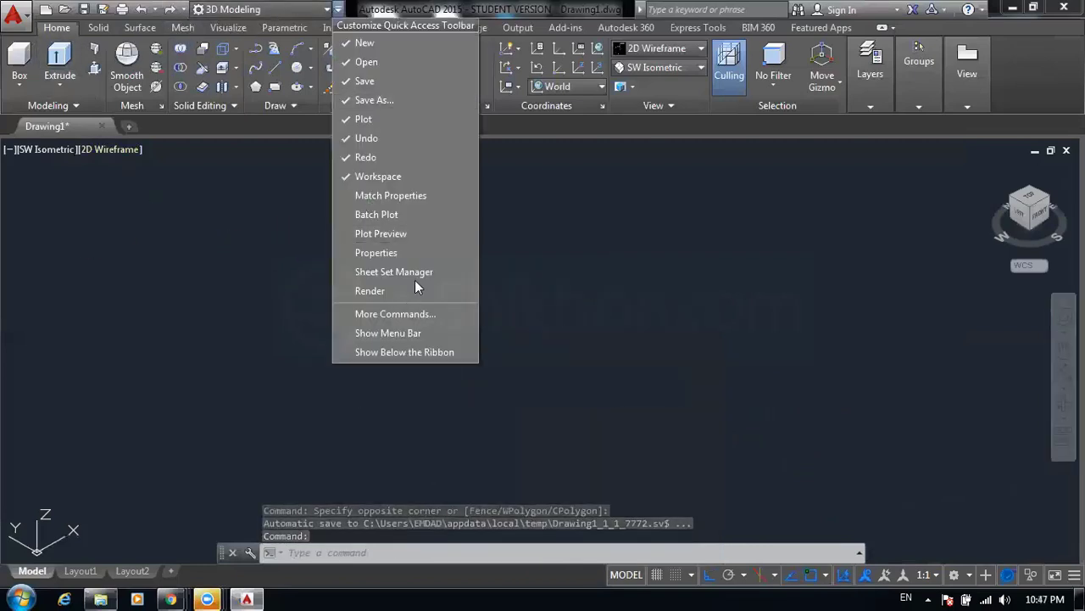
pyautogui.click(389, 333)
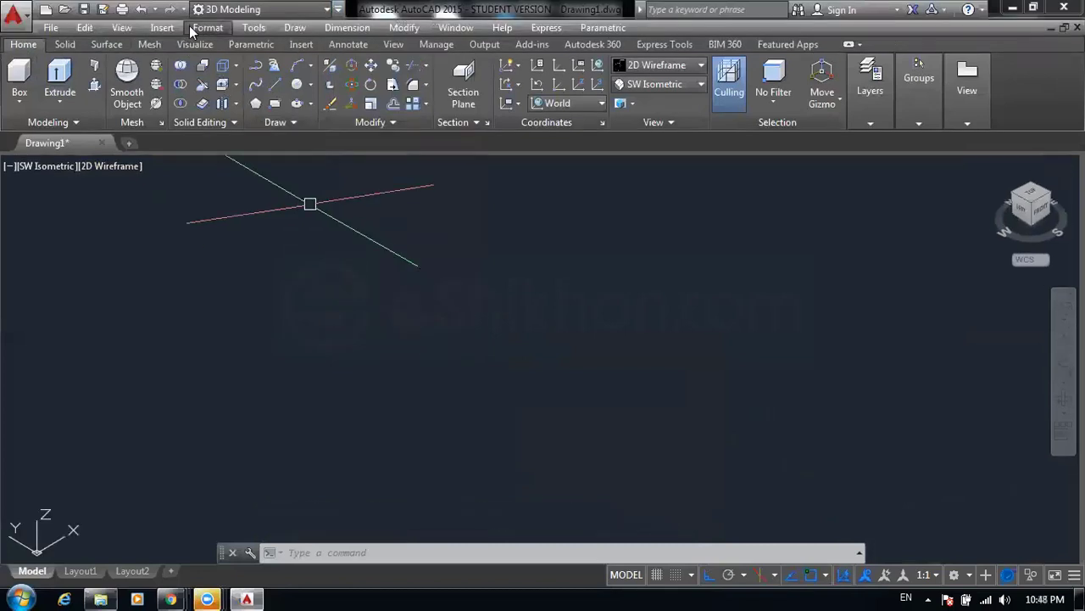
pyautogui.click(207, 27)
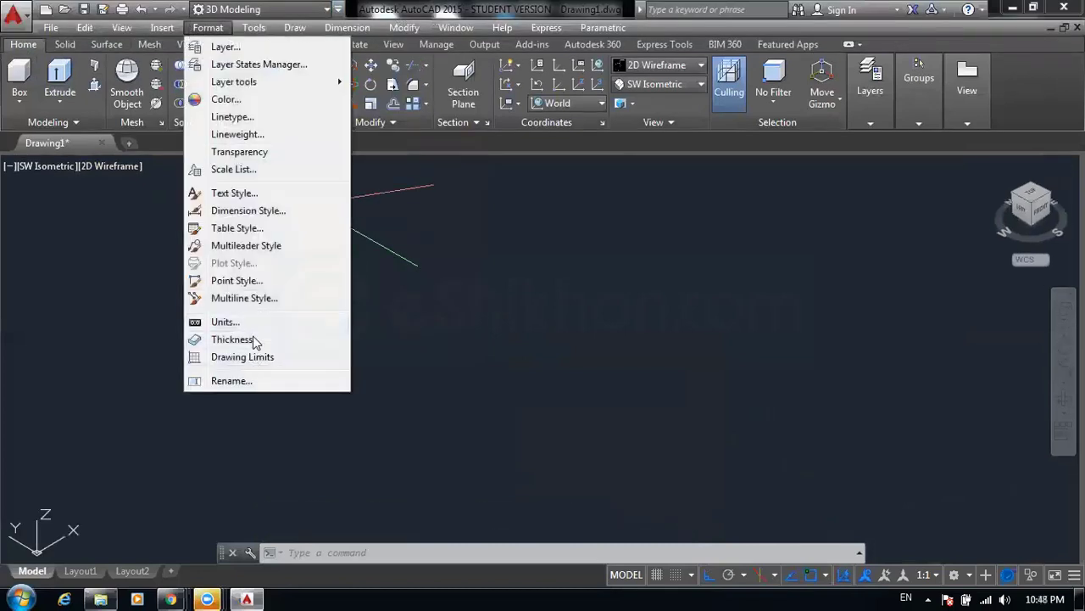
pyautogui.click(164, 27)
pyautogui.click(127, 28)
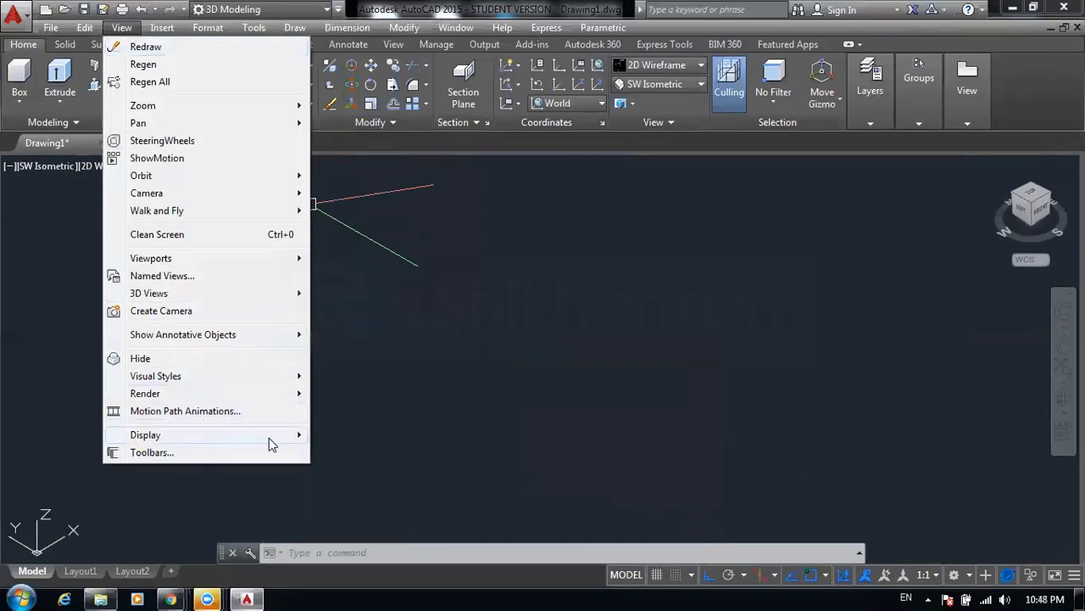
pyautogui.moveTo(145, 434)
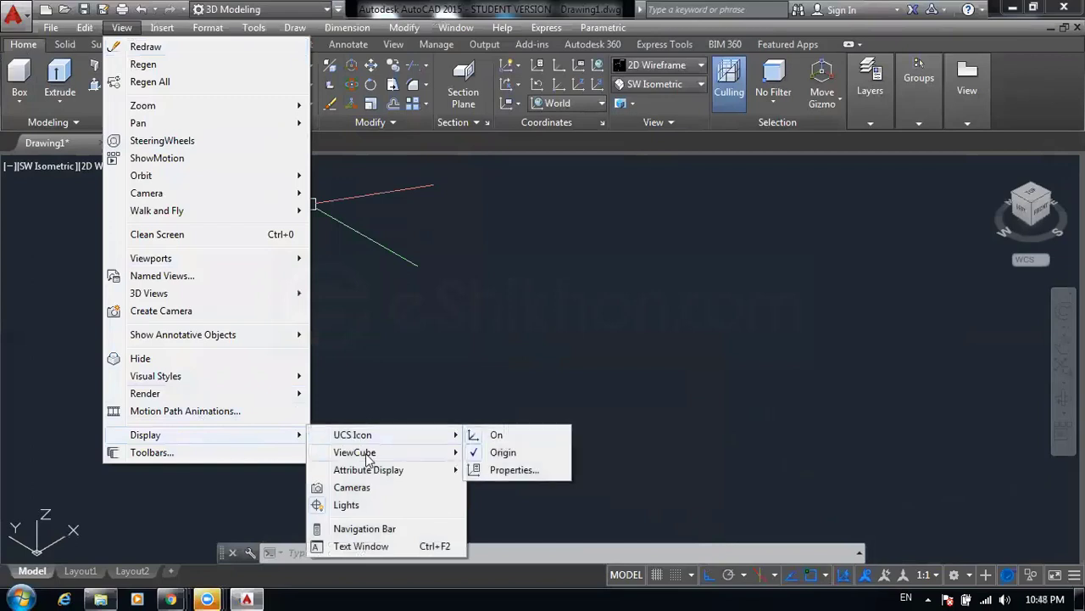
pyautogui.moveTo(354, 452)
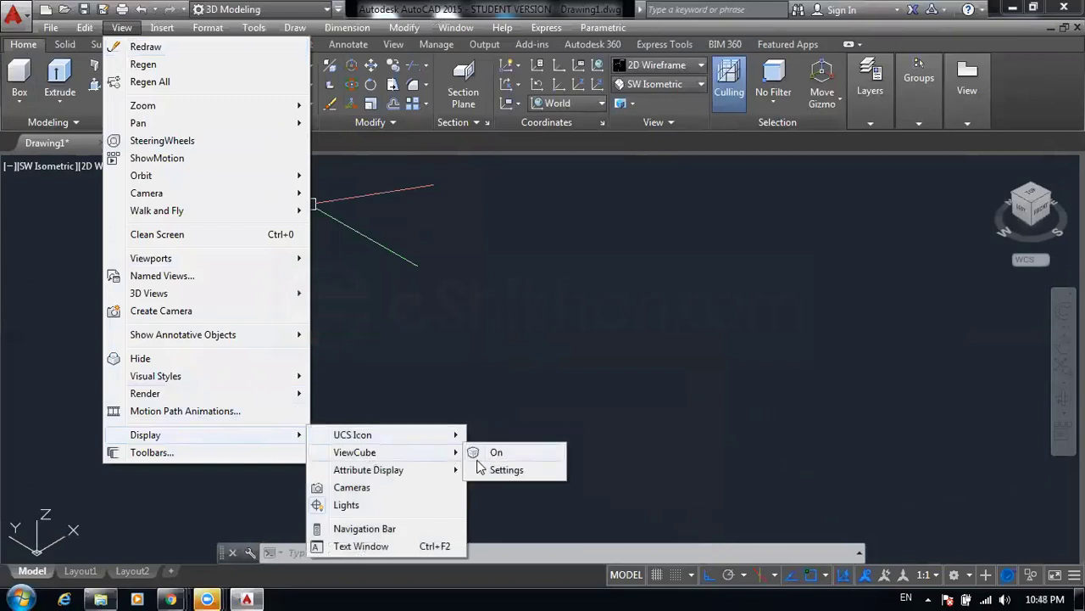
pyautogui.click(492, 453)
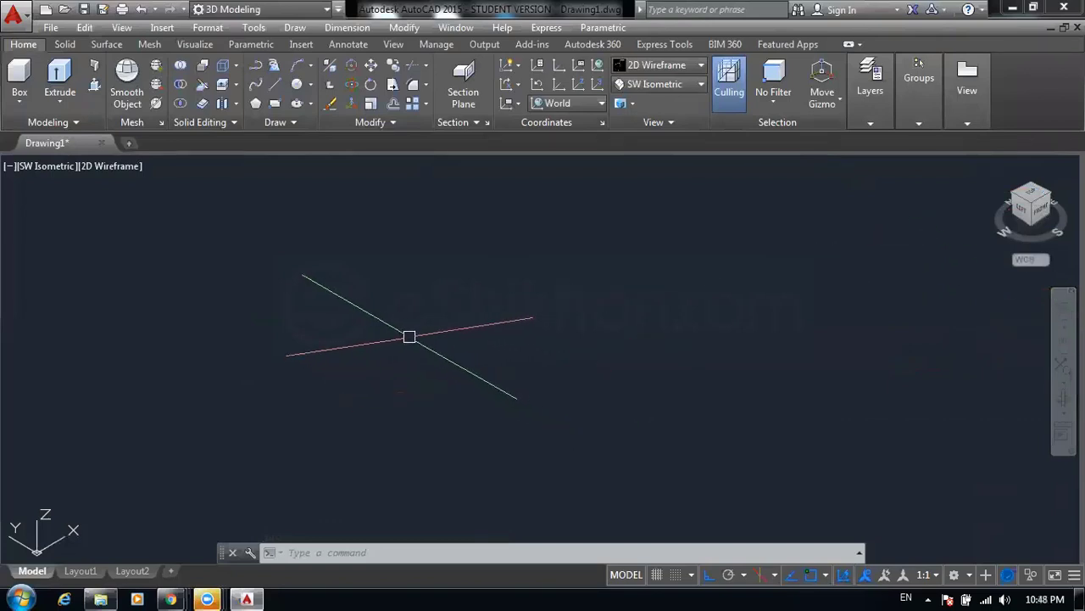
# - Change drafting from Isoplane Right to Orthographic, ending with Ortho mode off
pyautogui.click(774, 576)
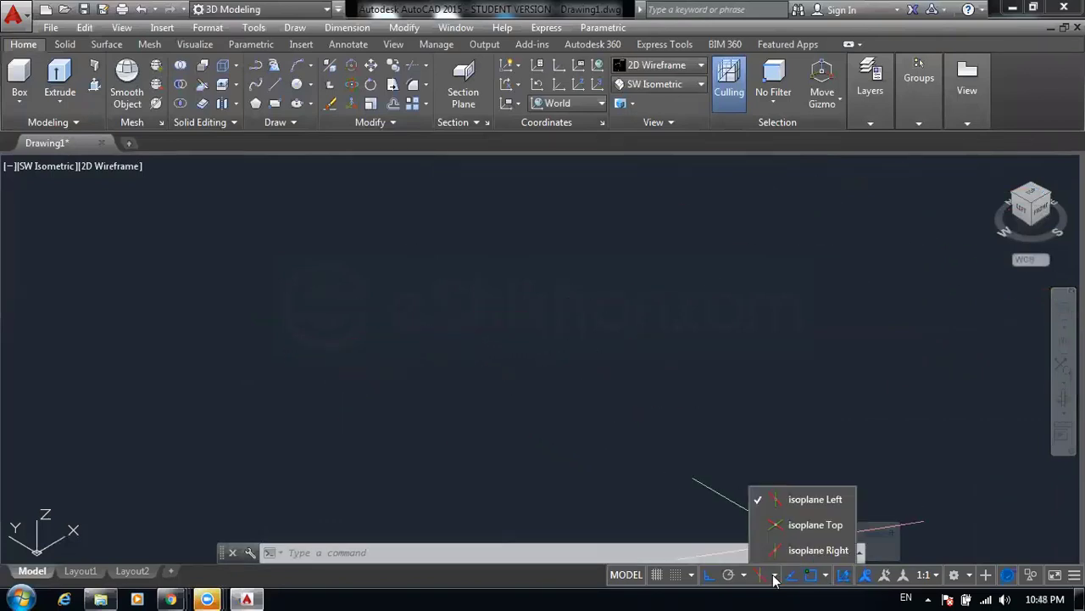
pyautogui.click(790, 550)
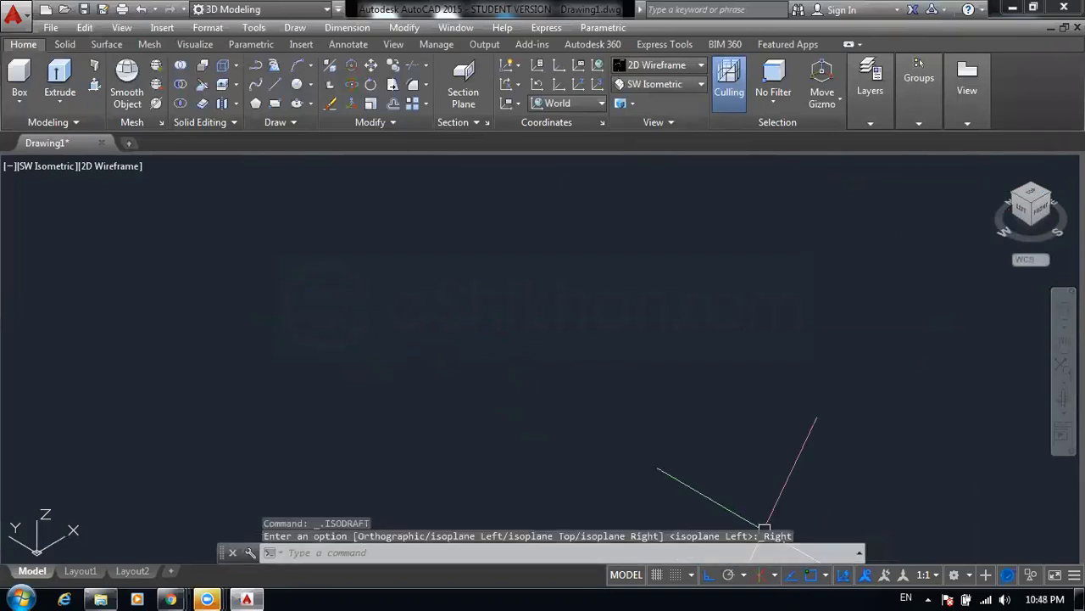
pyautogui.click(765, 575)
pyautogui.click(709, 575)
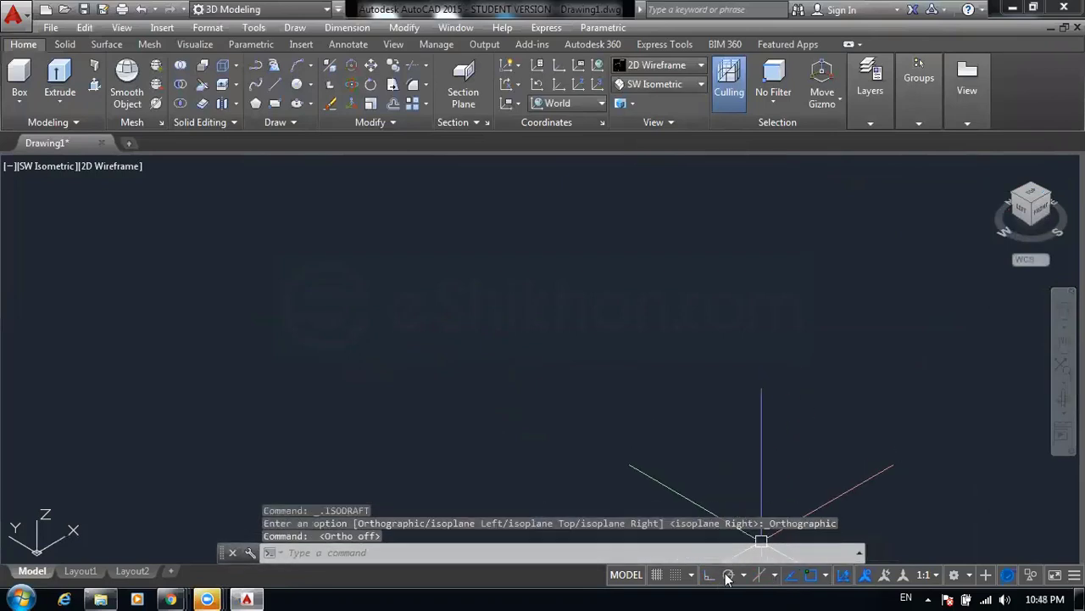
pyautogui.click(709, 575)
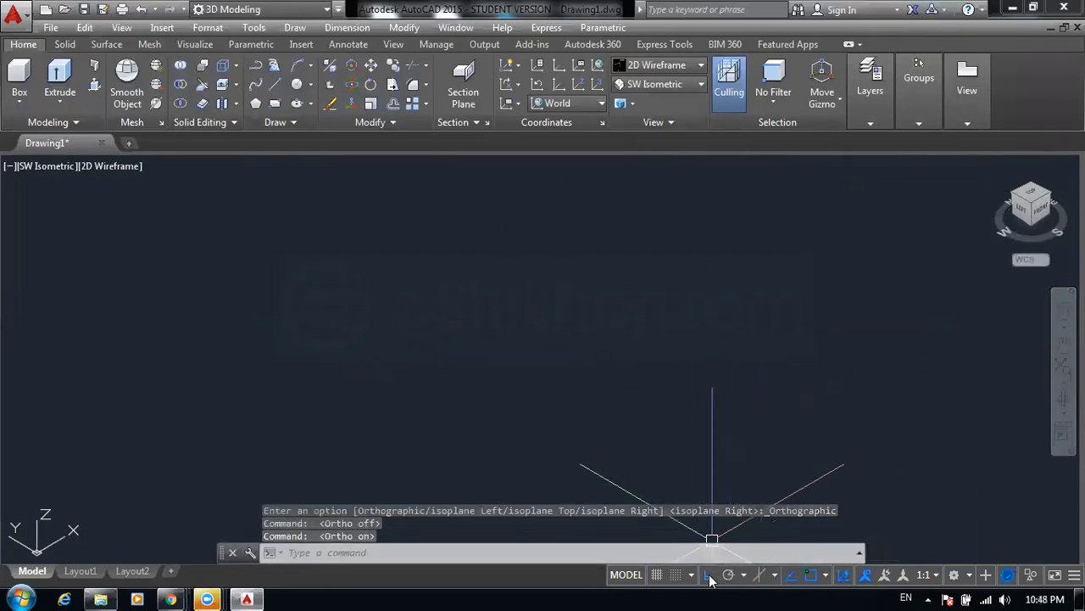
pyautogui.click(709, 575)
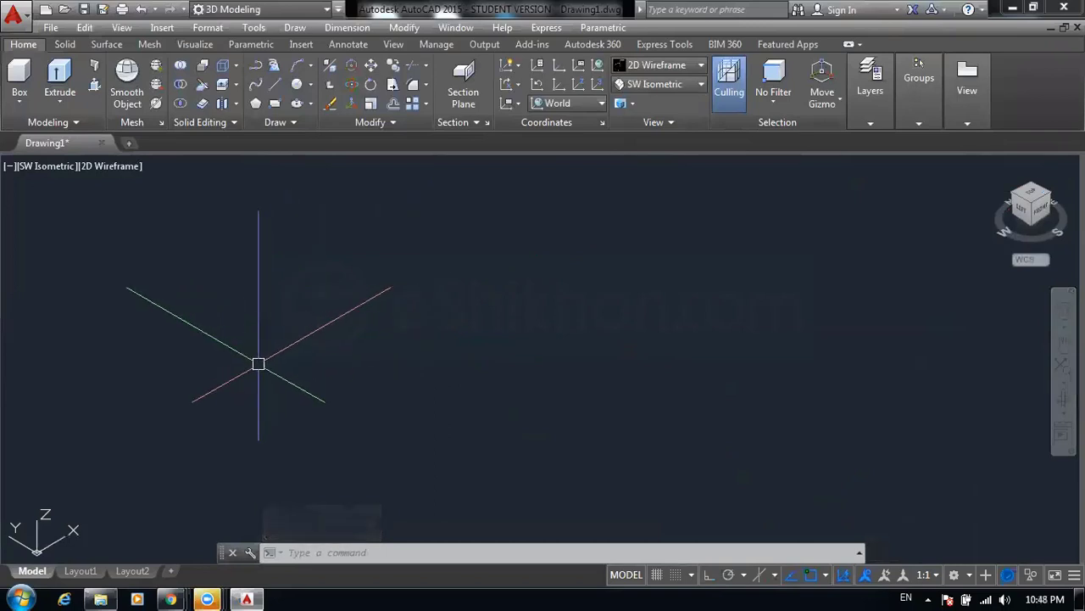
# - Cancel the accidental move of the UCS icon's origin grip
pyautogui.click(37, 547)
pyautogui.click(36, 552)
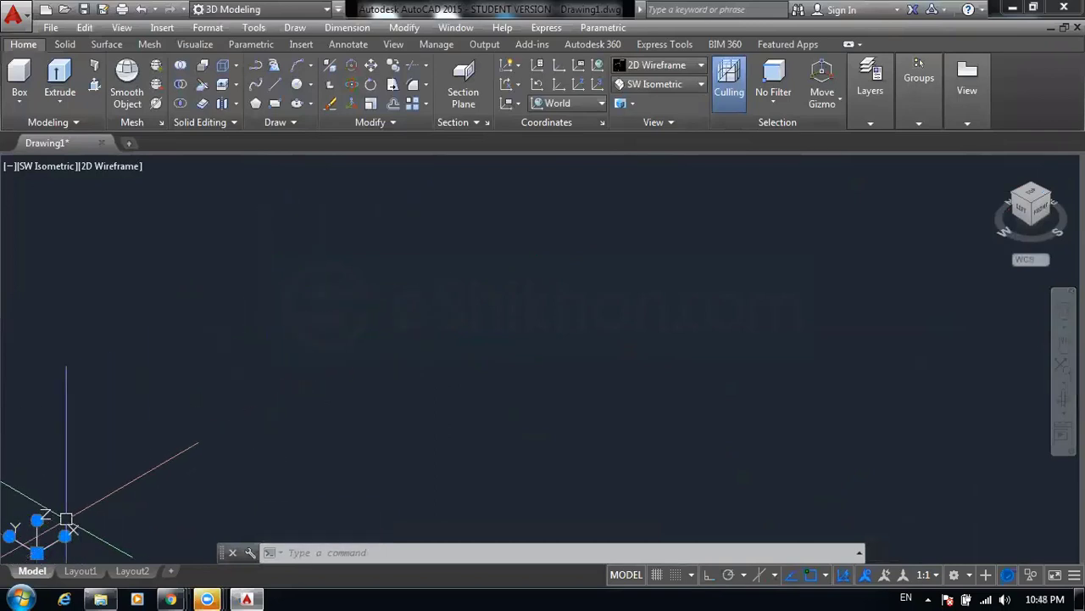
pyautogui.click(33, 556)
pyautogui.click(37, 552)
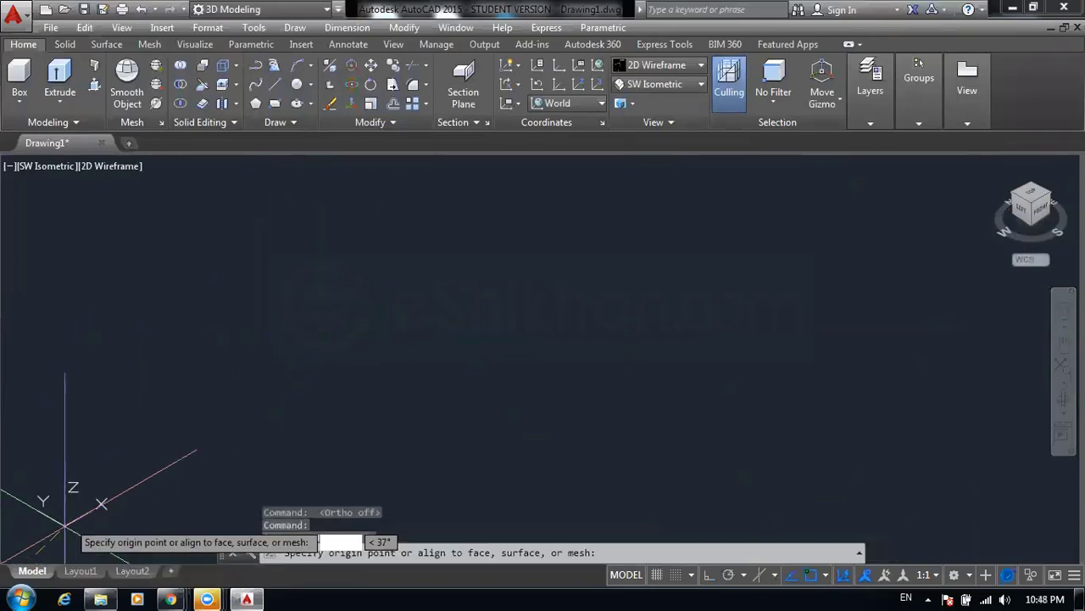
pyautogui.press('Escape')
pyautogui.press('Escape')
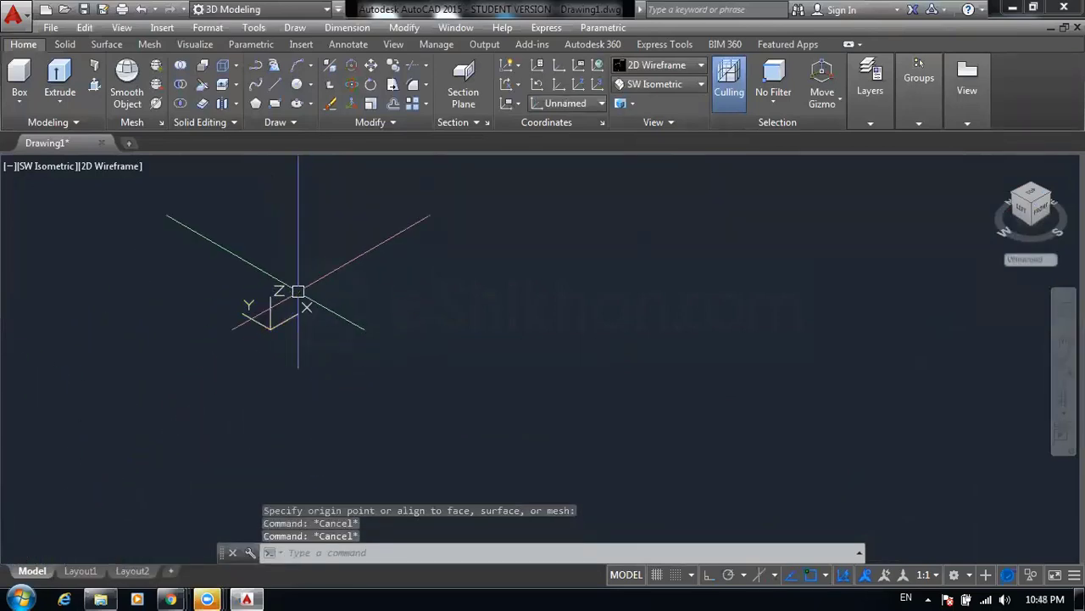
pyautogui.press('Escape')
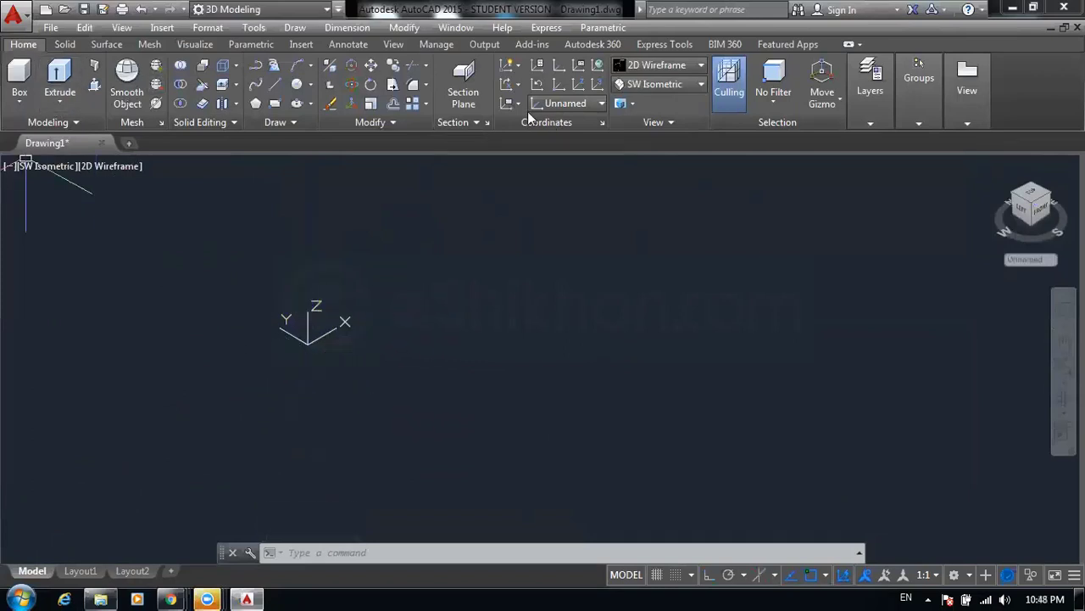
# - Draw a line from the origin along the X axis with Ortho on
pyautogui.write('l')
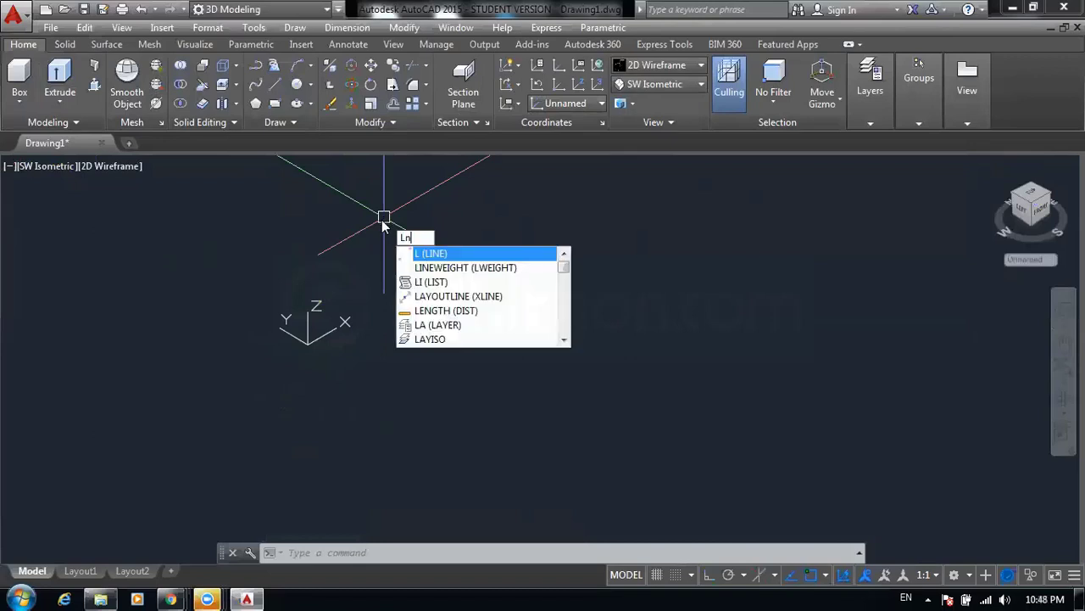
pyautogui.press('Escape')
pyautogui.press('Return')
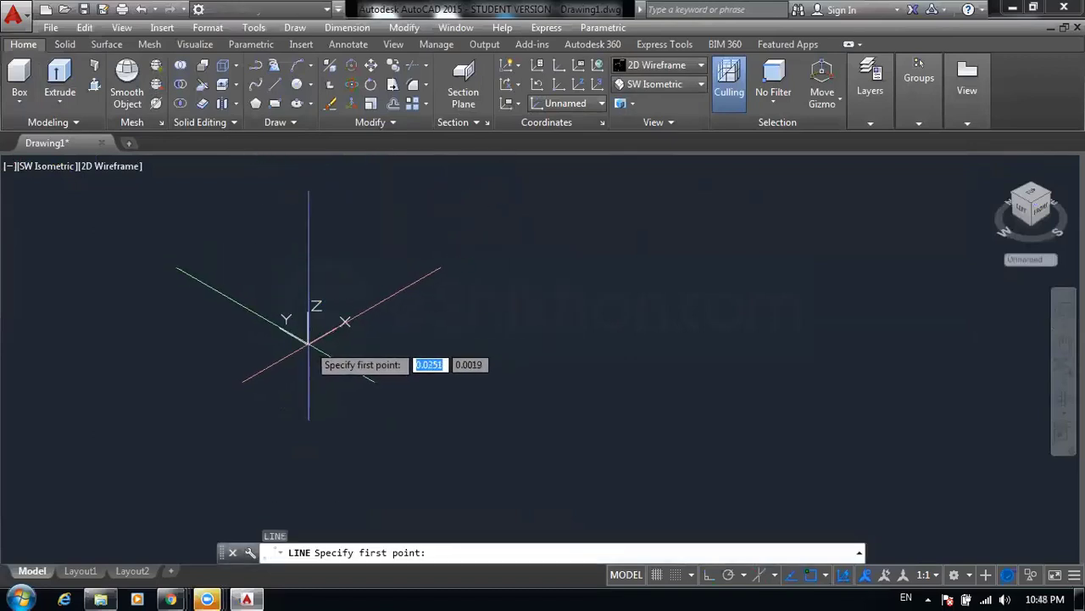
pyautogui.click(308, 344)
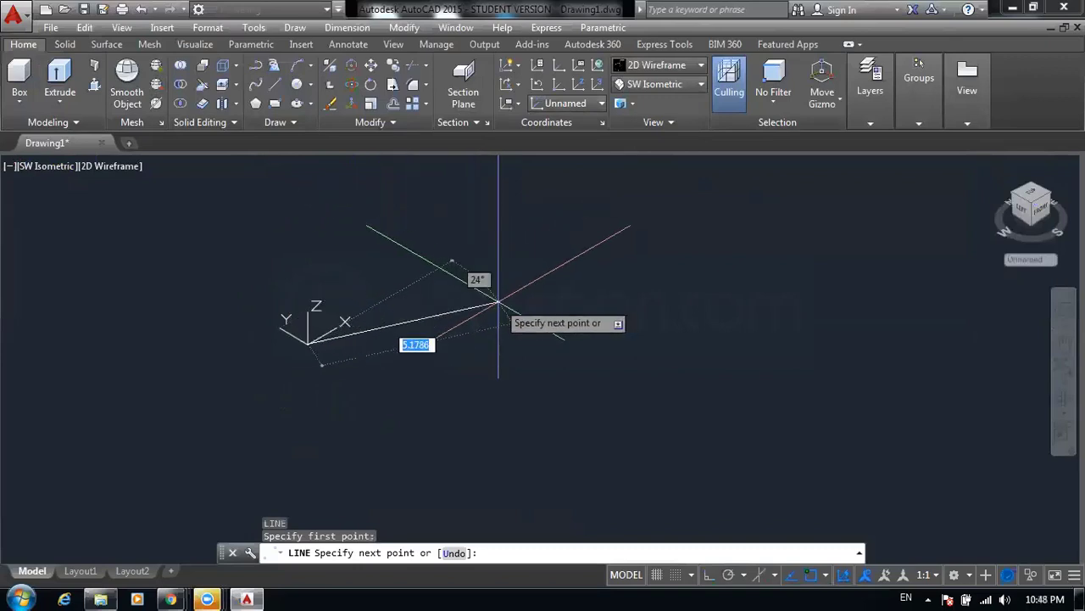
pyautogui.press('F8')
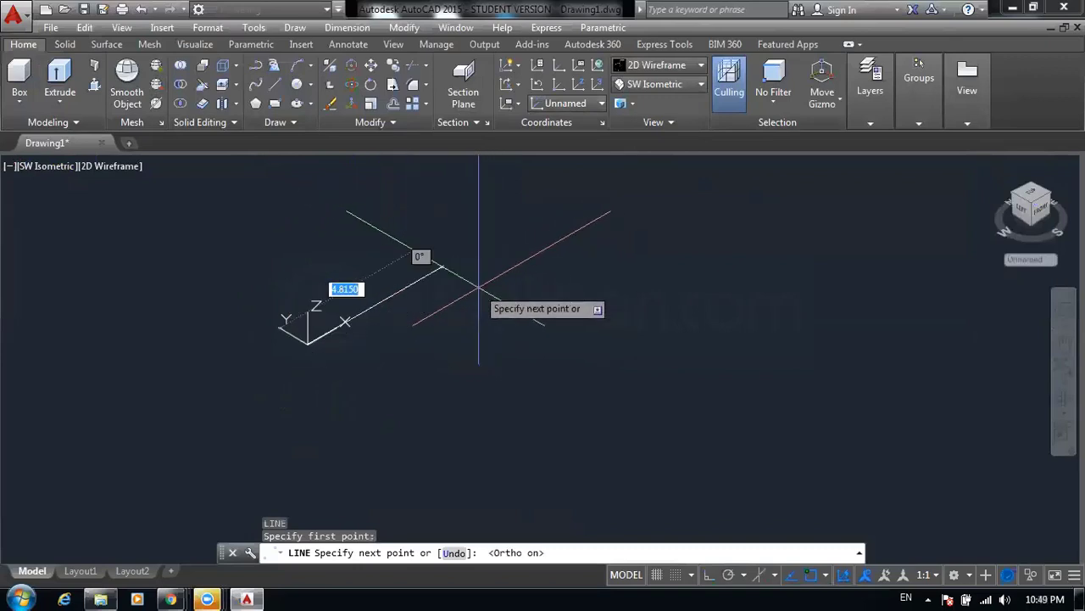
pyautogui.click(513, 246)
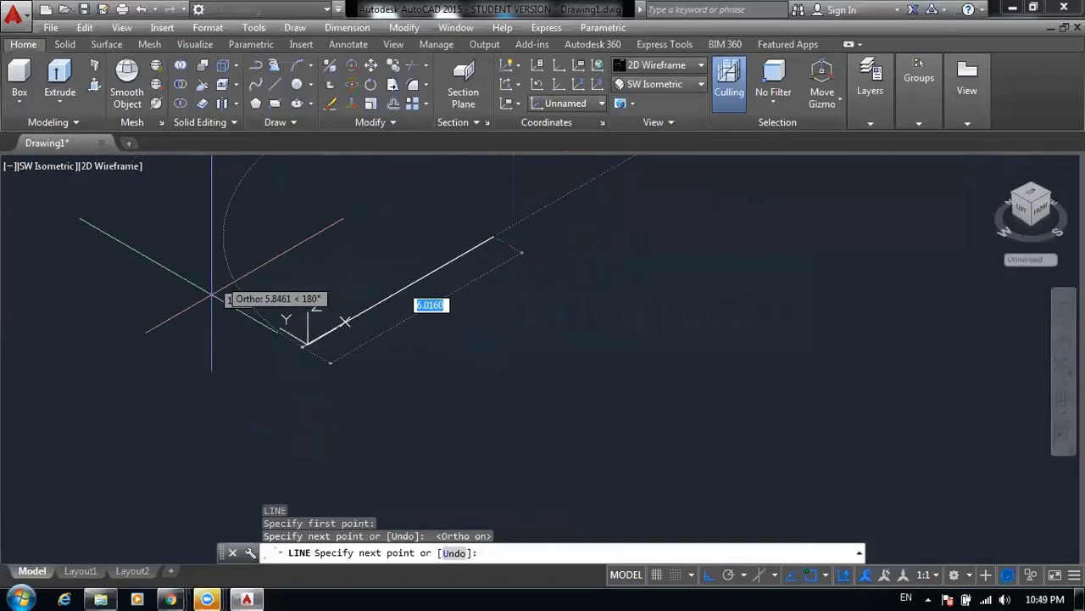
pyautogui.press('Escape')
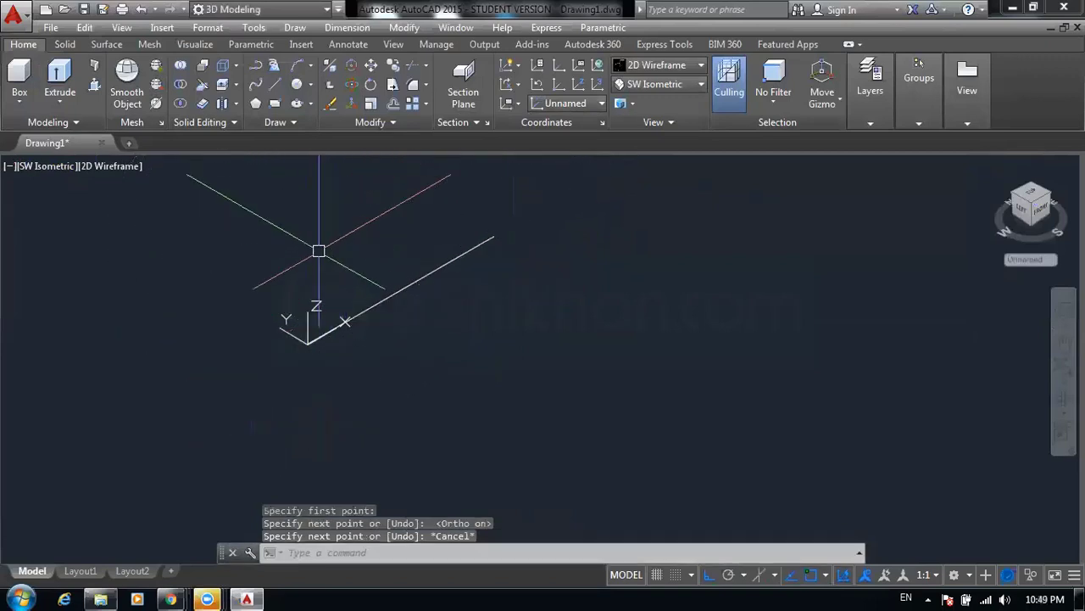
pyautogui.press('Return')
# - Draw lines from the origin along the Z and Y axes
pyautogui.click(308, 343)
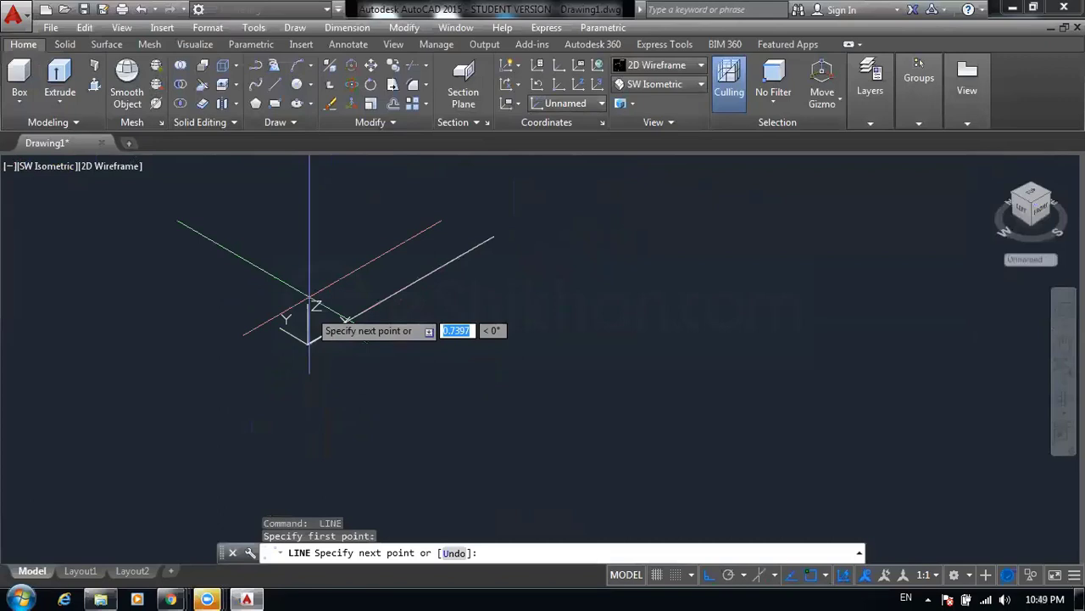
pyautogui.click(332, 196)
pyautogui.press('Escape')
pyautogui.press('Return')
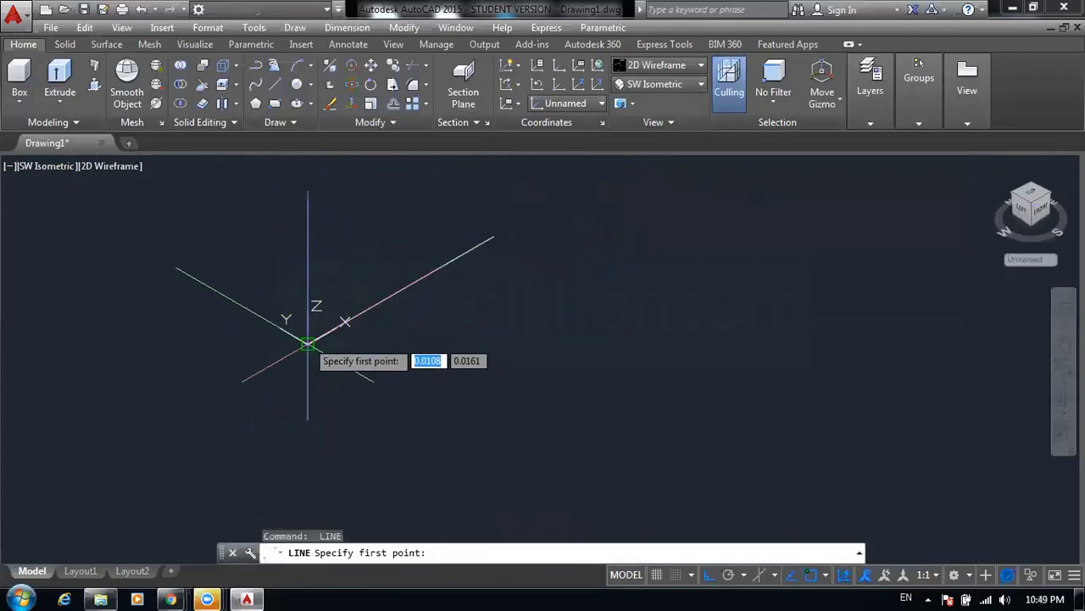
pyautogui.click(307, 343)
pyautogui.click(144, 250)
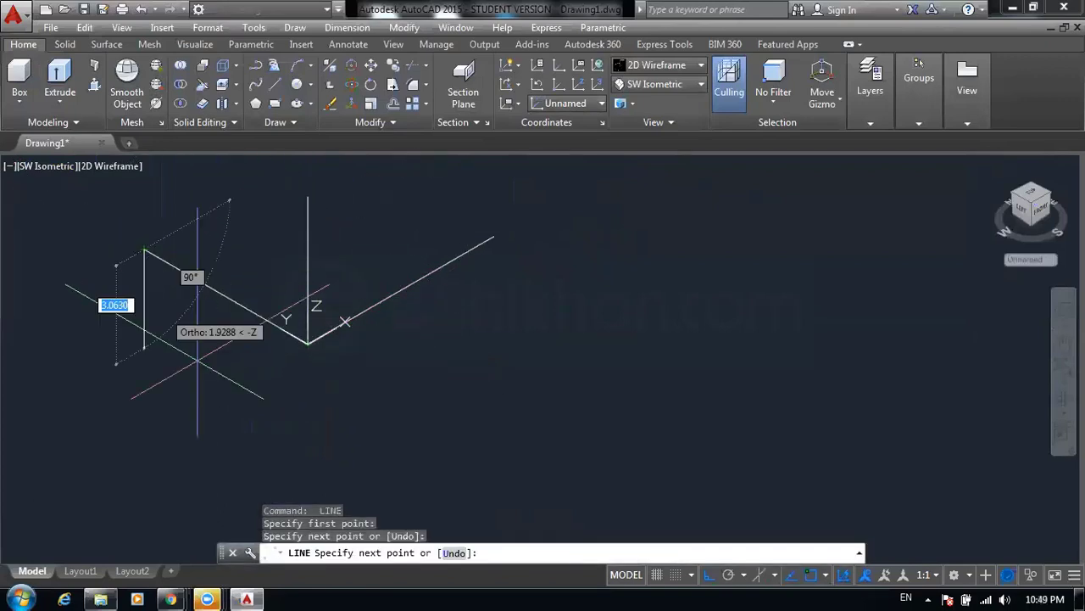
pyautogui.press('Escape')
pyautogui.press('Escape')
pyautogui.press('Escape')
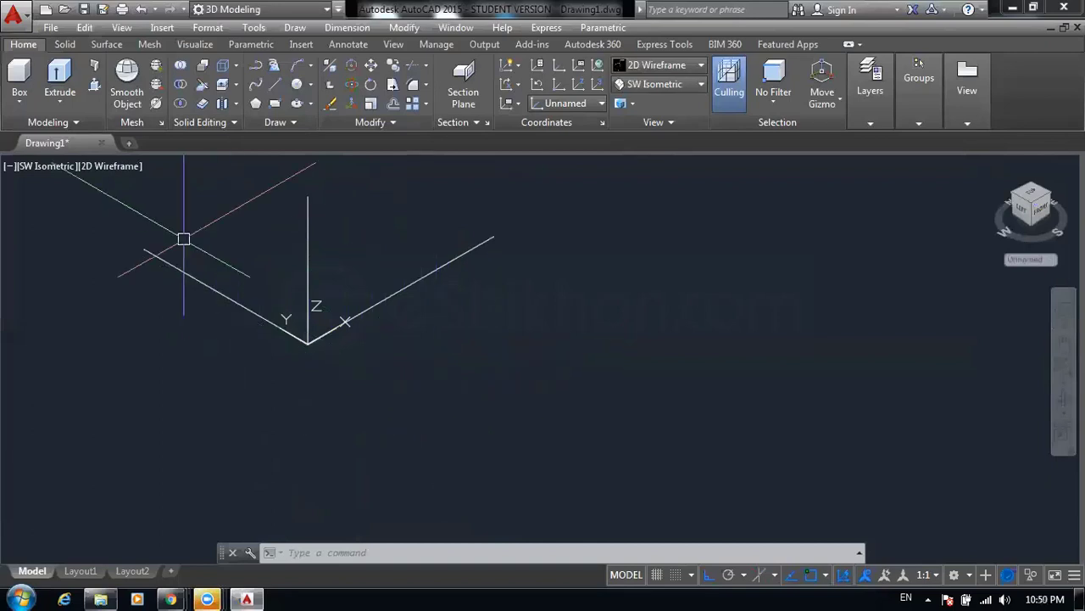
# - Erase the three axis lines and pan so the origin sits at lower left
pyautogui.click(99, 202)
pyautogui.click(492, 347)
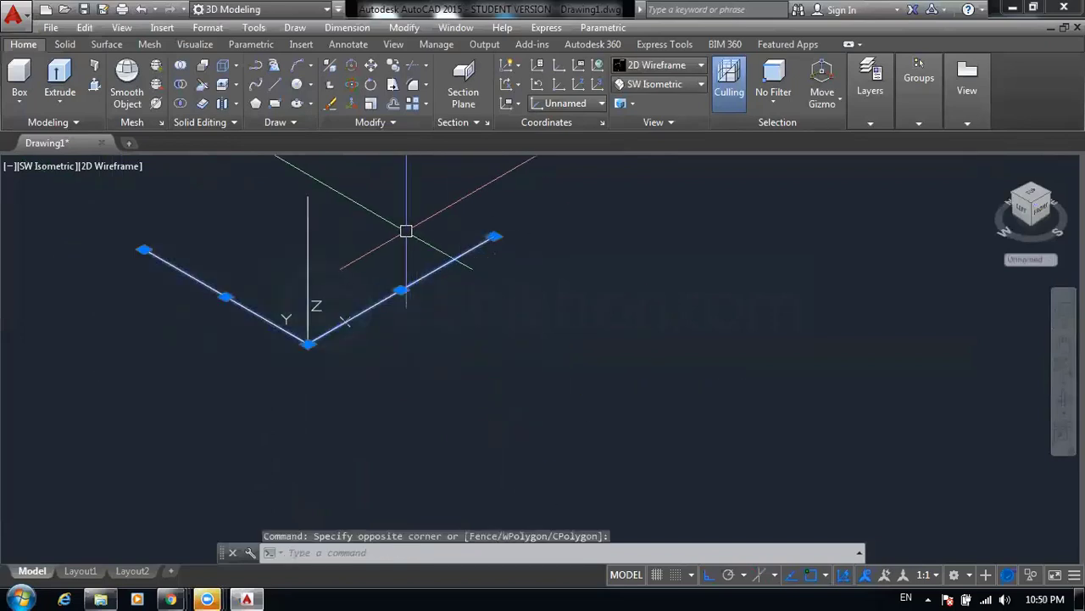
pyautogui.click(404, 230)
pyautogui.click(280, 248)
pyautogui.press('Delete')
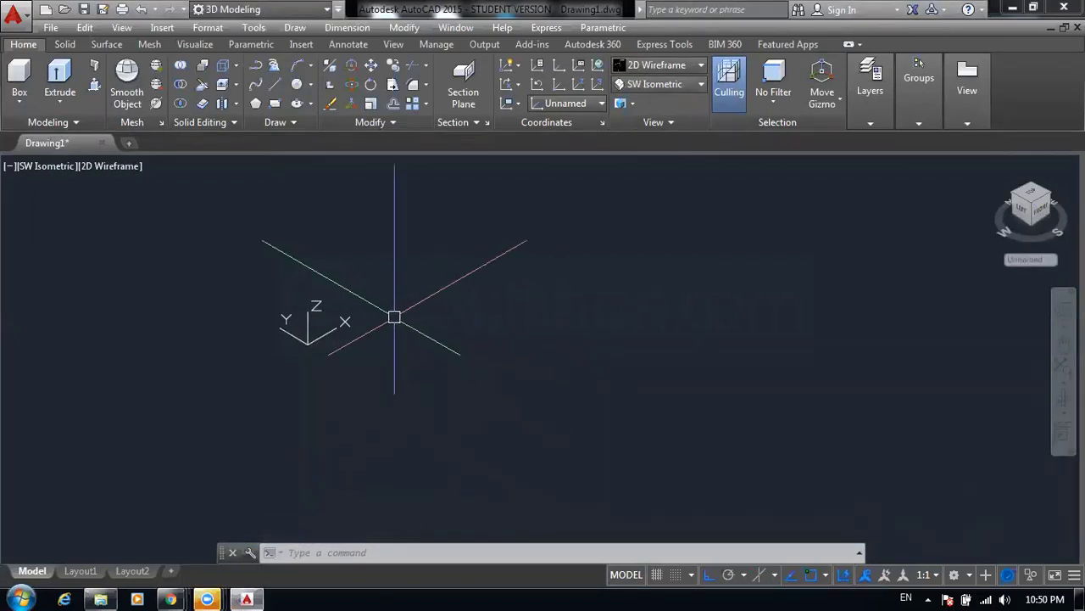
pyautogui.moveTo(379, 269); pyautogui.dragTo(200, 349, button='middle')
pyautogui.moveTo(233, 314); pyautogui.dragTo(198, 311, button='middle')
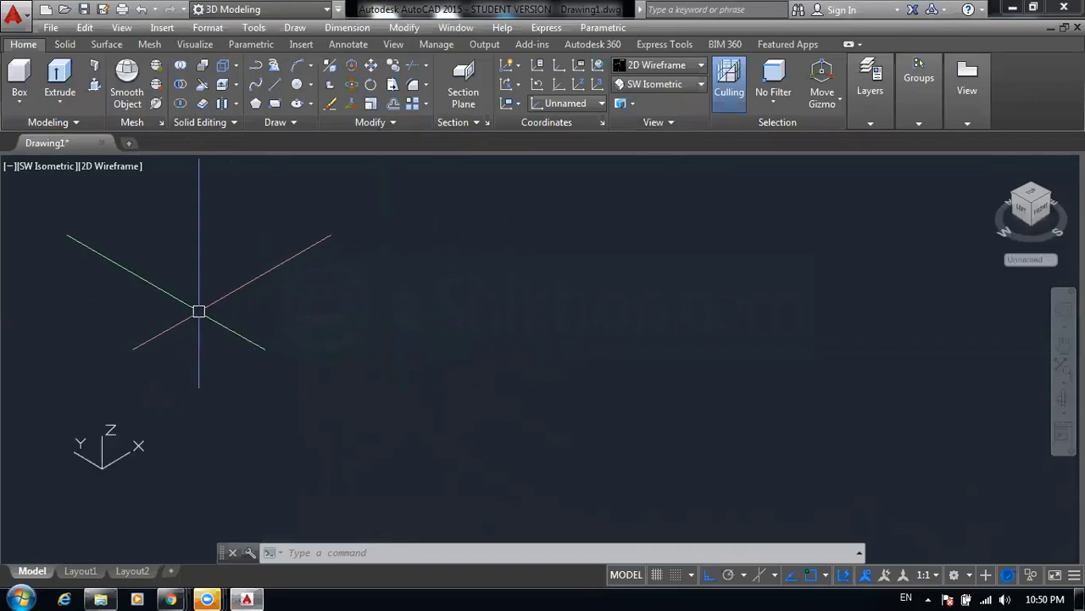
pyautogui.write('l')
# - Draw the four edges of a rectangular outline with LINE on the XY plane
pyautogui.press('Return')
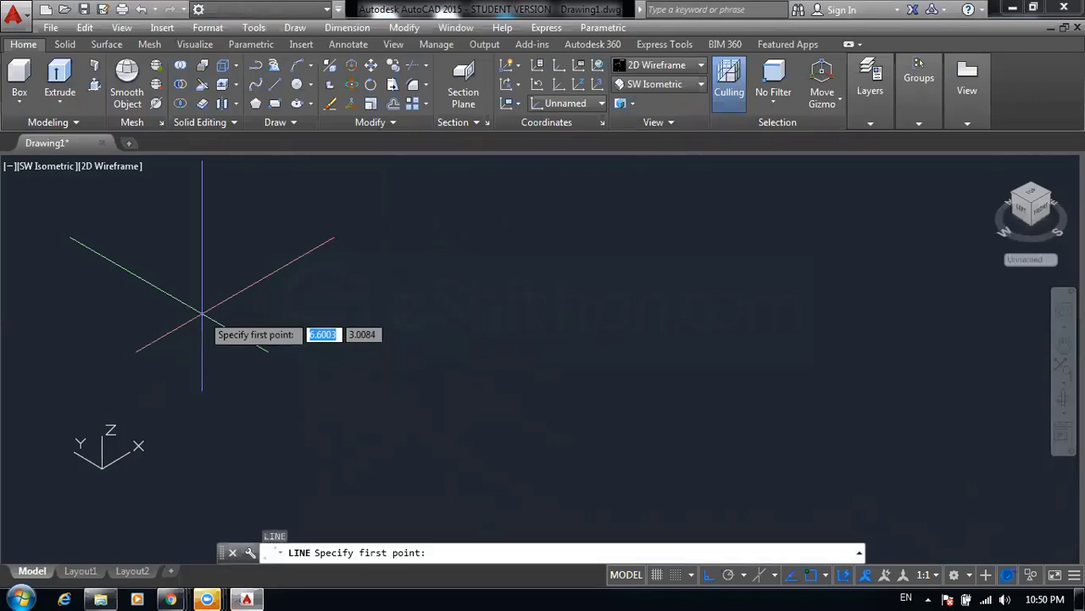
pyautogui.click(245, 318)
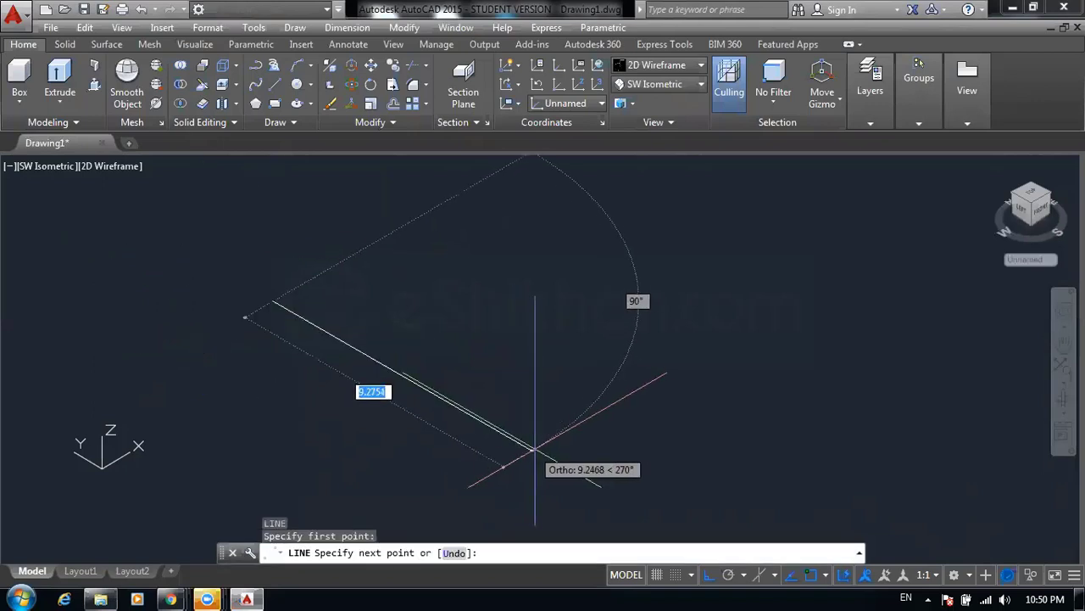
pyautogui.click(551, 462)
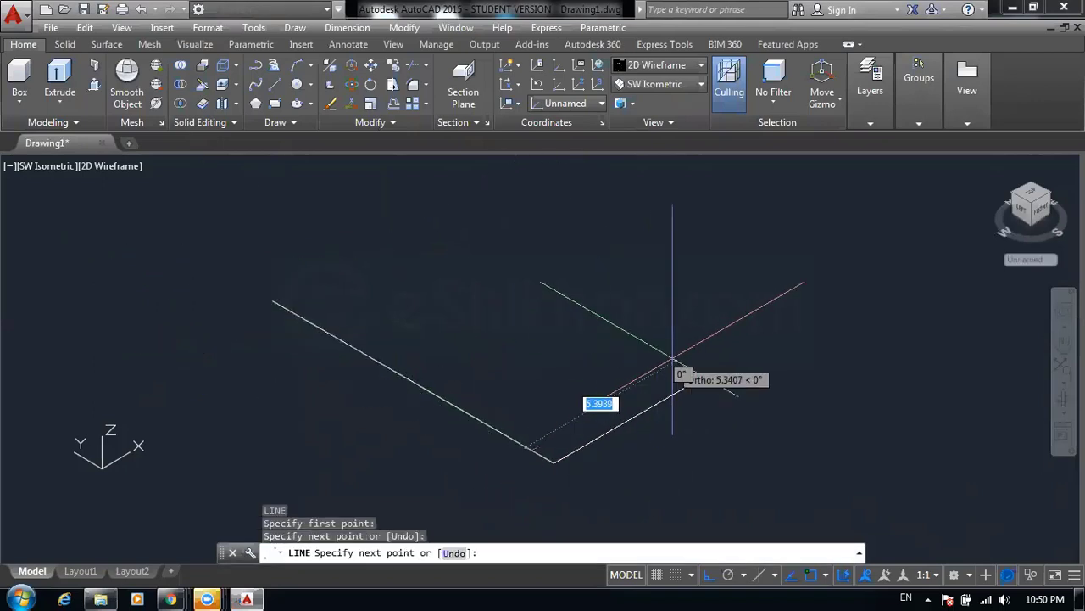
pyautogui.click(715, 367)
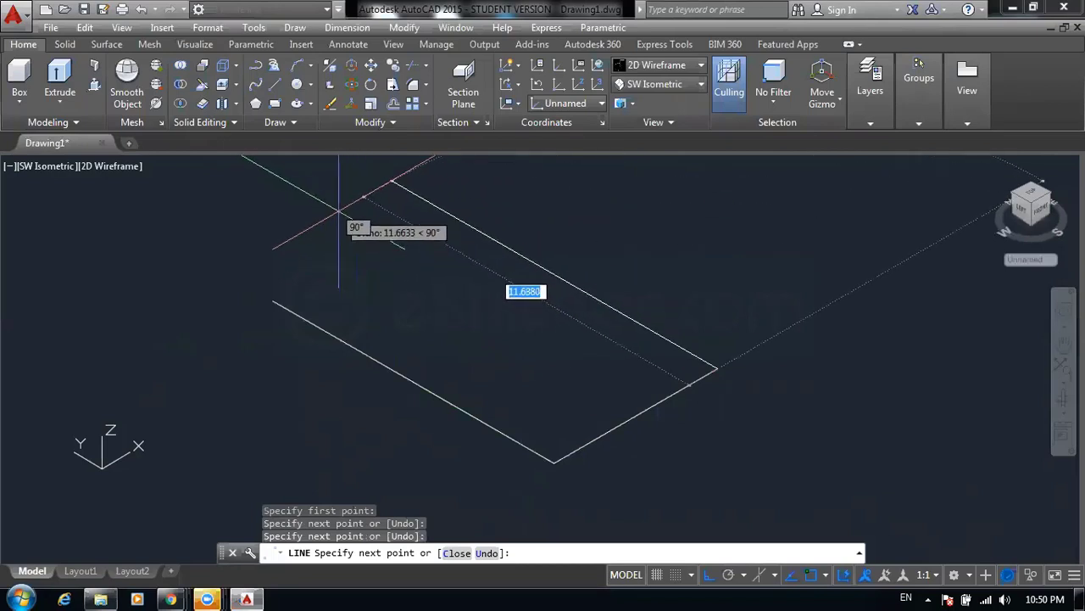
pyautogui.click(371, 170)
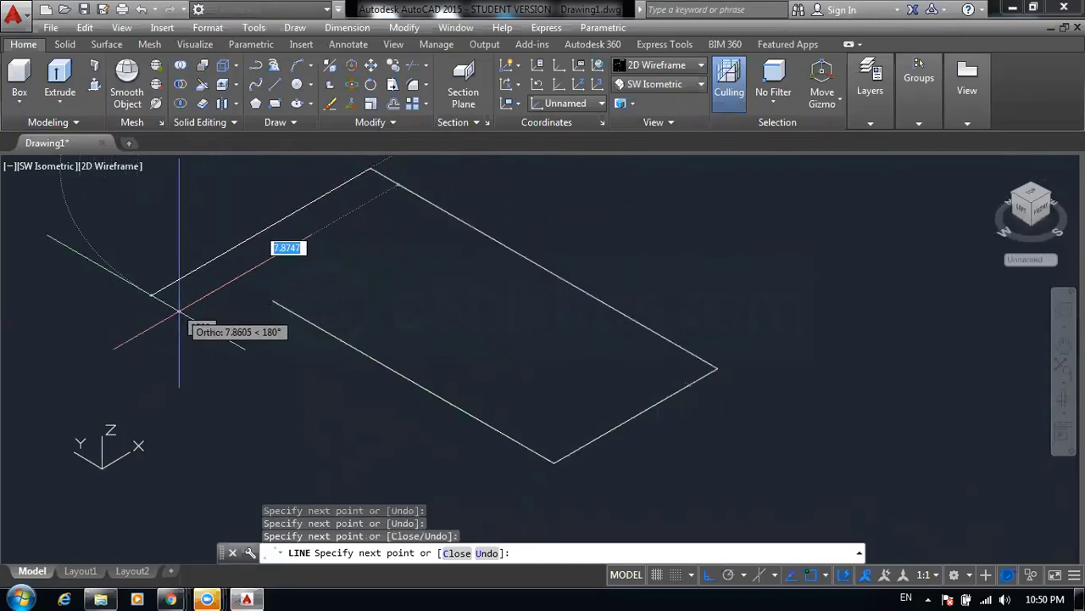
pyautogui.click(163, 302)
pyautogui.rightClick(223, 315)
pyautogui.click(250, 322)
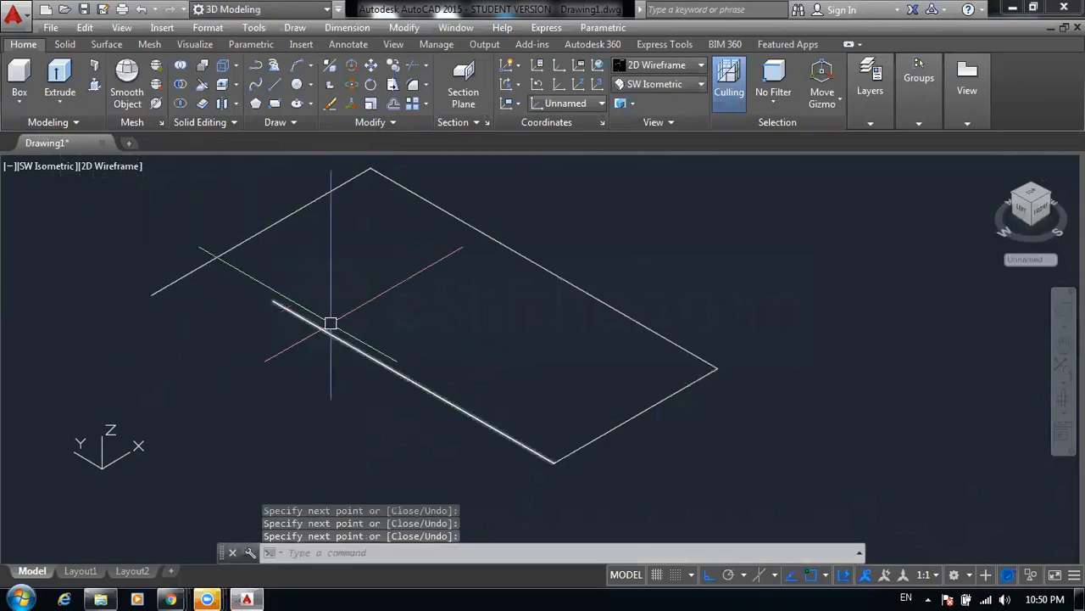
# - Select the lower long edge and grab its end grip, then cancel unchanged
pyautogui.click(348, 315)
pyautogui.click(306, 349)
pyautogui.click(273, 301)
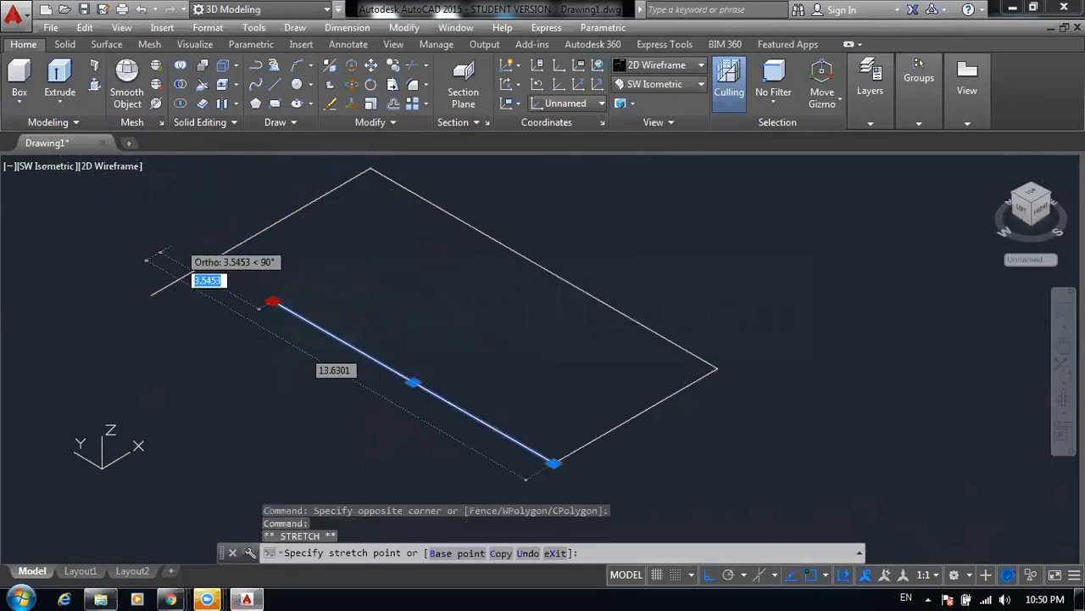
pyautogui.press('Escape')
pyautogui.press('Escape')
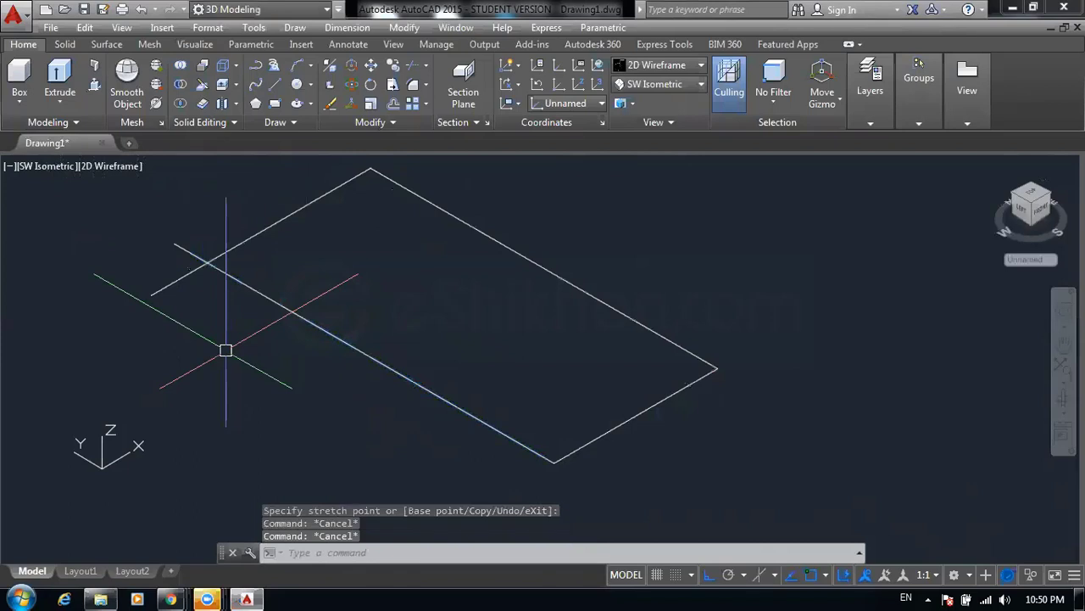
pyautogui.write('tr')
# - Trim the two overhanging line ends at the left corner, using all lines as cutting edges
pyautogui.press('Return')
pyautogui.press('Return')
pyautogui.click(169, 281)
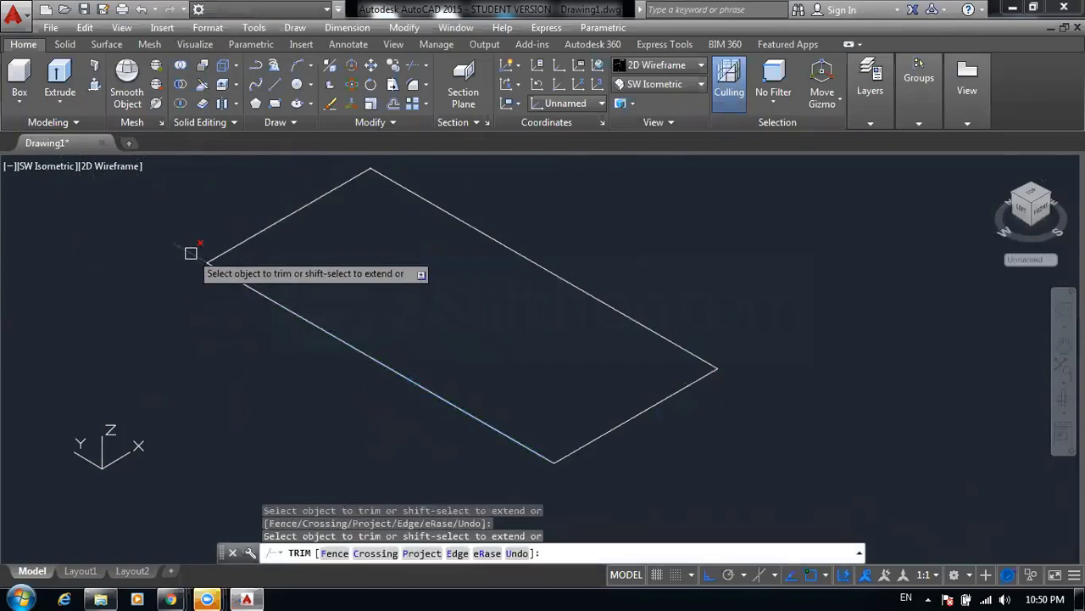
pyautogui.click(189, 252)
pyautogui.press('Escape')
pyautogui.write('c')
pyautogui.press('Return')
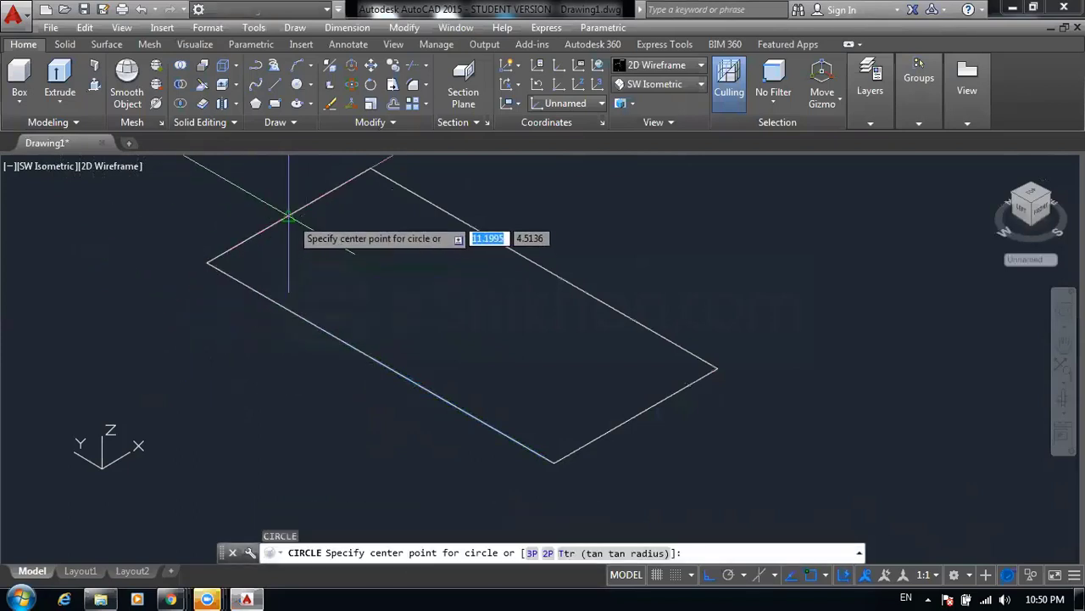
# - Draw a circle at the left edge's midpoint and trim its arc inside the rectangle
pyautogui.click(289, 214)
pyautogui.click(368, 205)
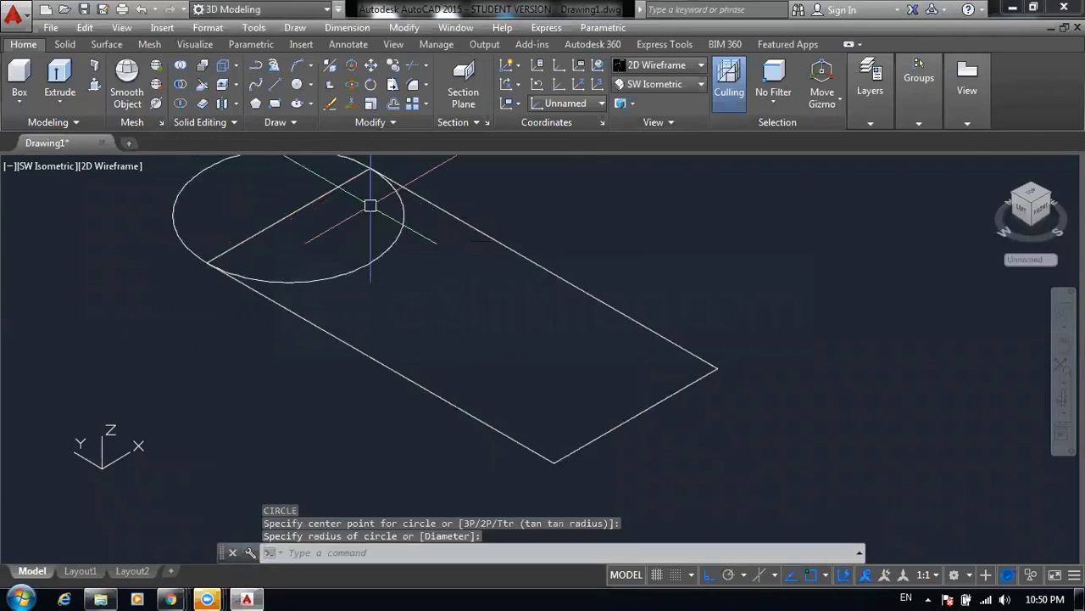
pyautogui.press('Escape')
pyautogui.press('Escape')
pyautogui.write('tr')
pyautogui.press('Return')
pyautogui.press('Return')
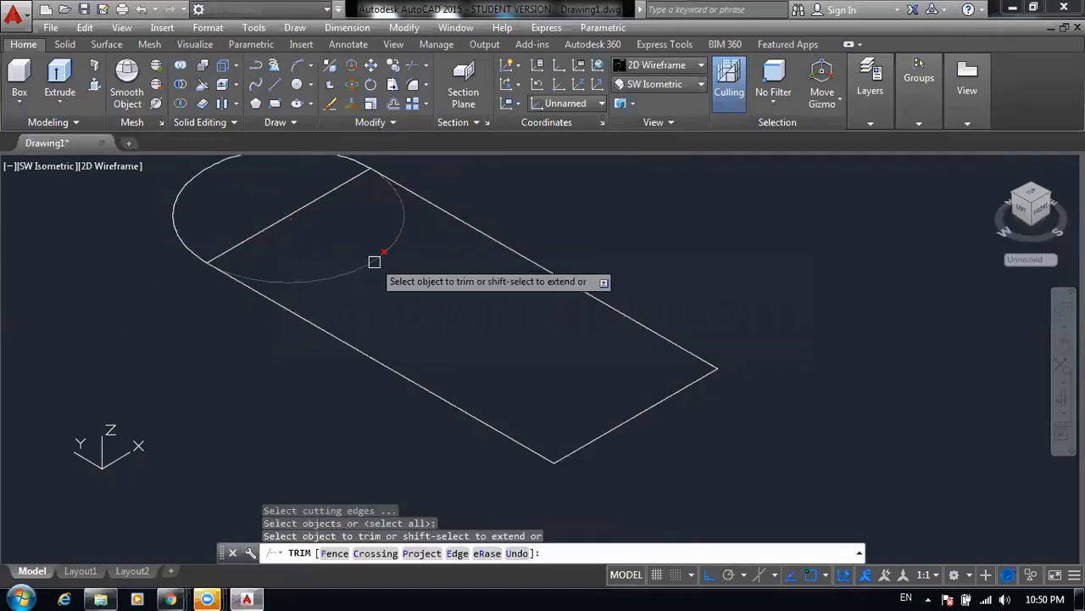
pyautogui.click(375, 260)
pyautogui.press('Escape')
pyautogui.click(302, 226)
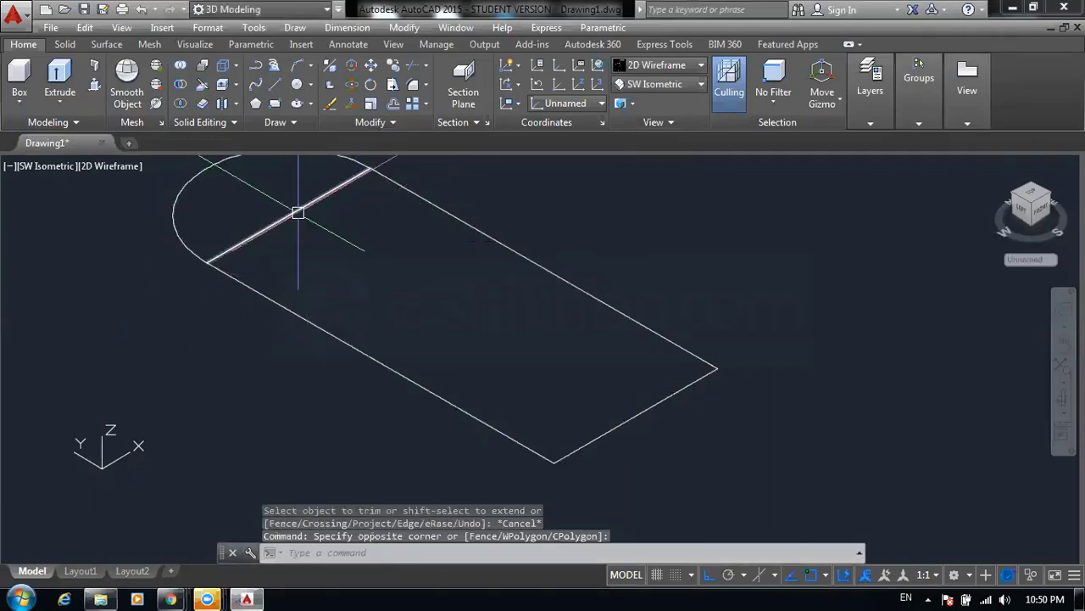
pyautogui.press('Escape')
# - Draw a centre line from the left end to the right edge's midpoint
pyautogui.write('l')
pyautogui.press('Return')
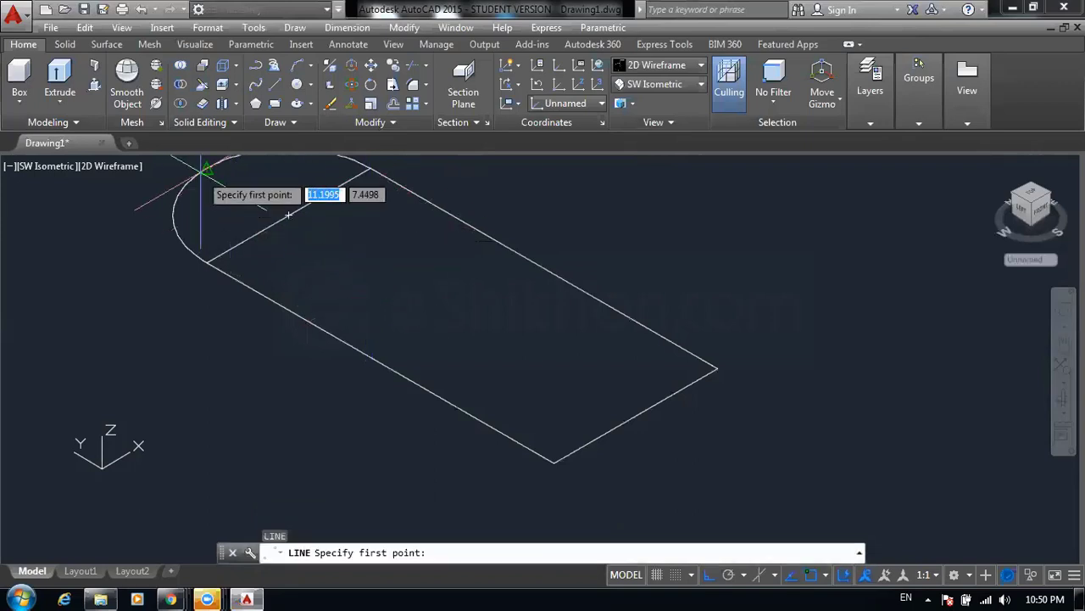
pyautogui.click(206, 169)
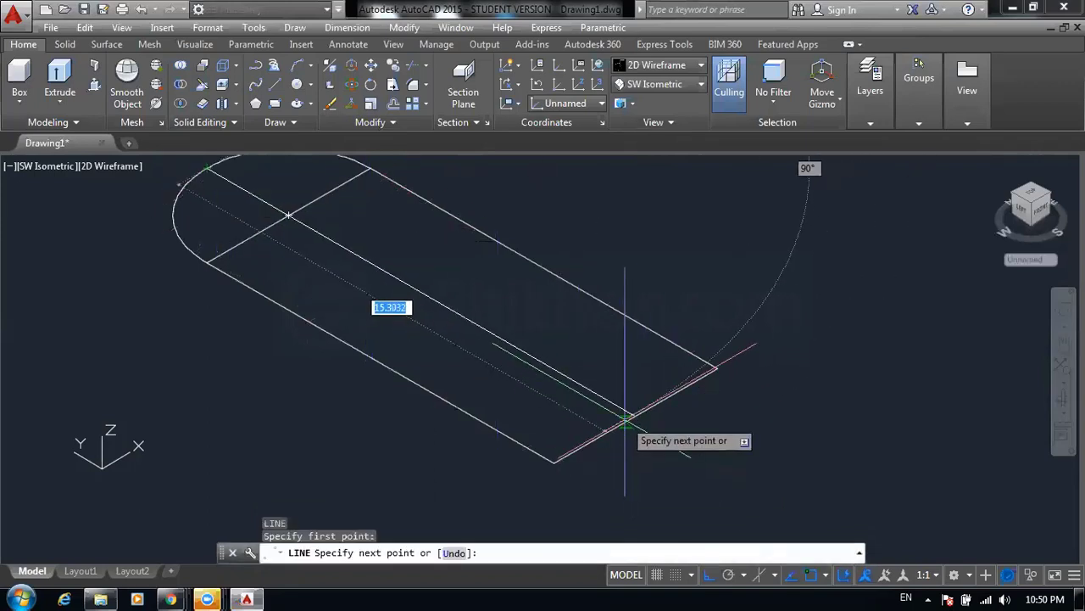
pyautogui.click(635, 419)
pyautogui.press('Escape')
pyautogui.press('Escape')
pyautogui.press('Escape')
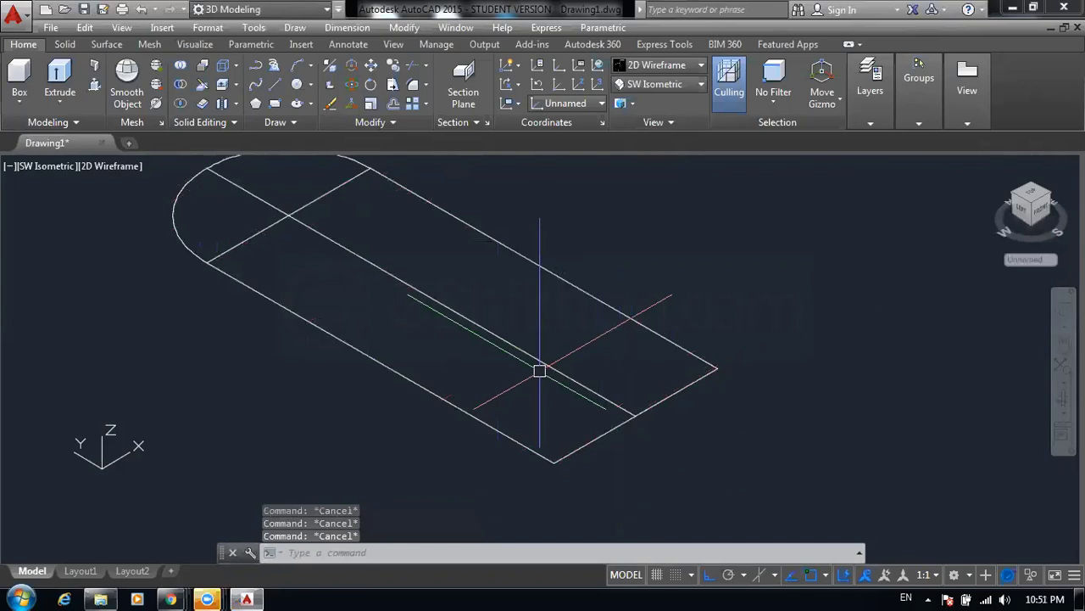
pyautogui.write('c')
pyautogui.press('Return')
pyautogui.press('Escape')
pyautogui.press('Escape')
pyautogui.press('Escape')
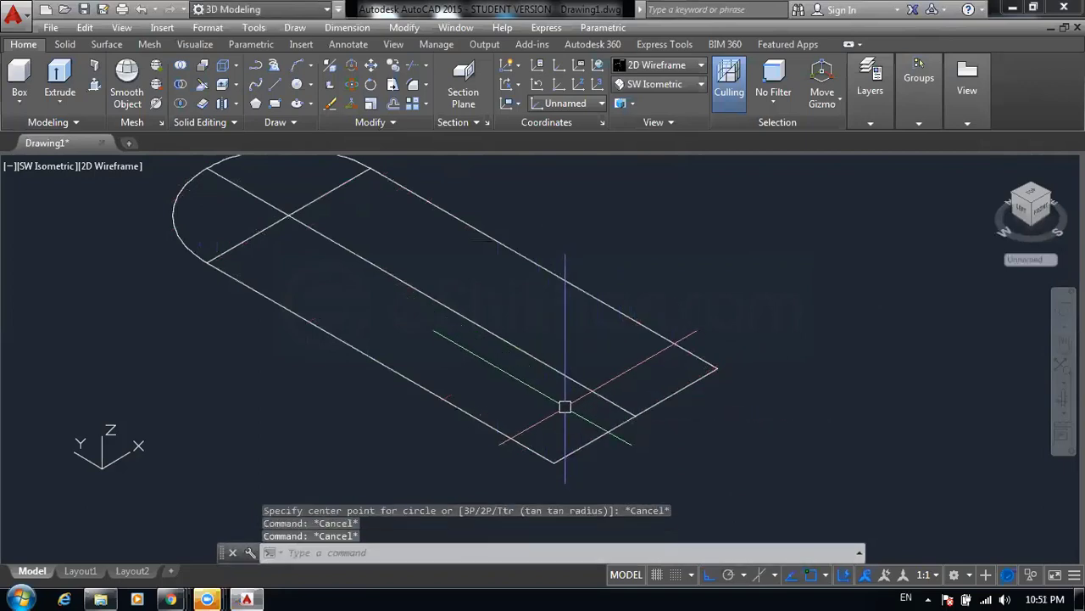
pyautogui.press('Escape')
pyautogui.press('Return')
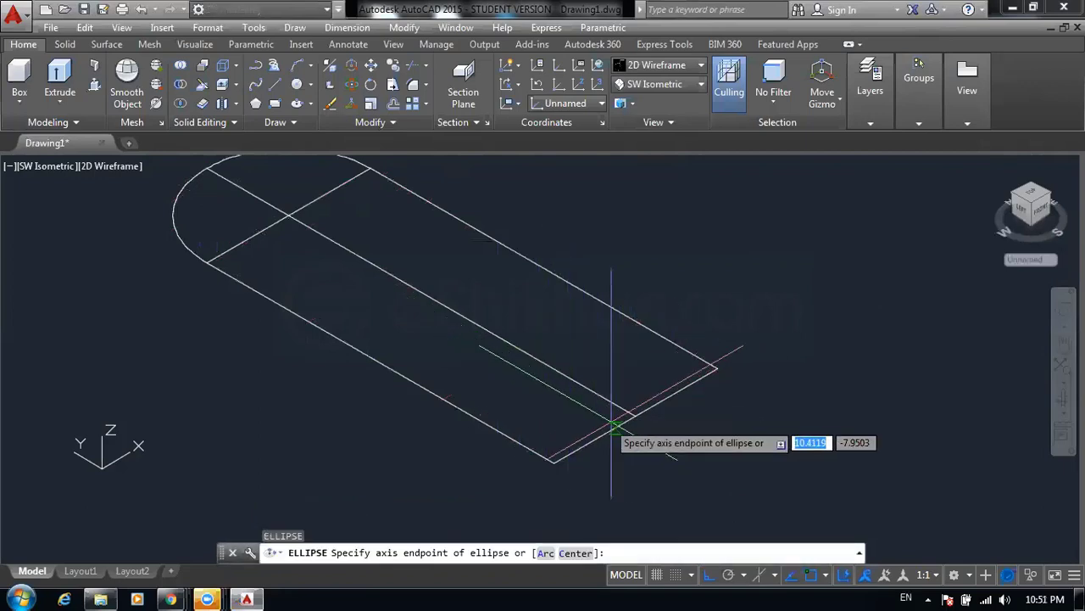
pyautogui.click(635, 418)
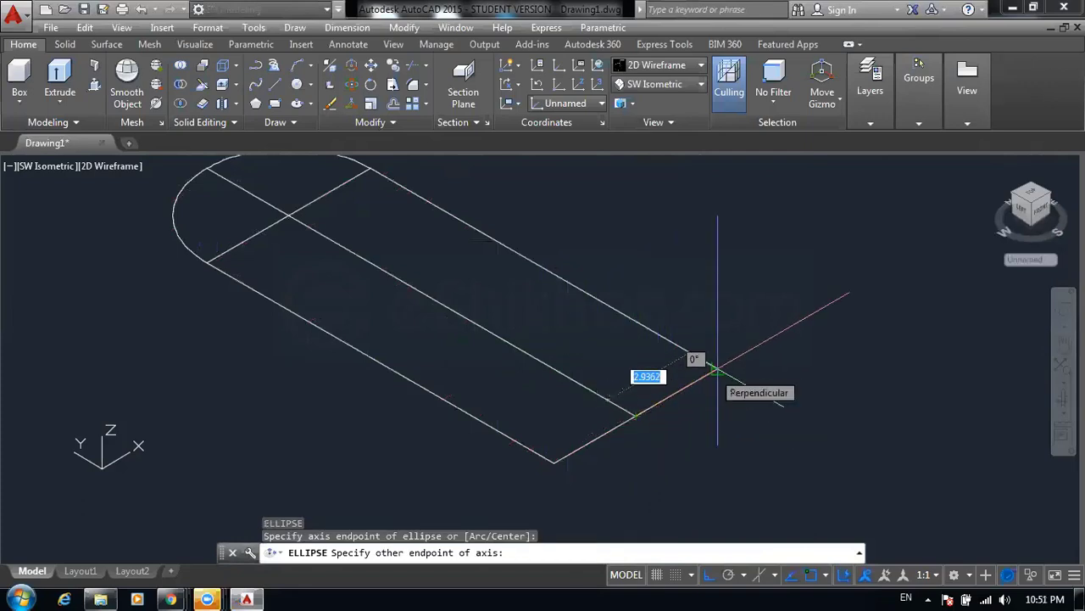
pyautogui.click(718, 370)
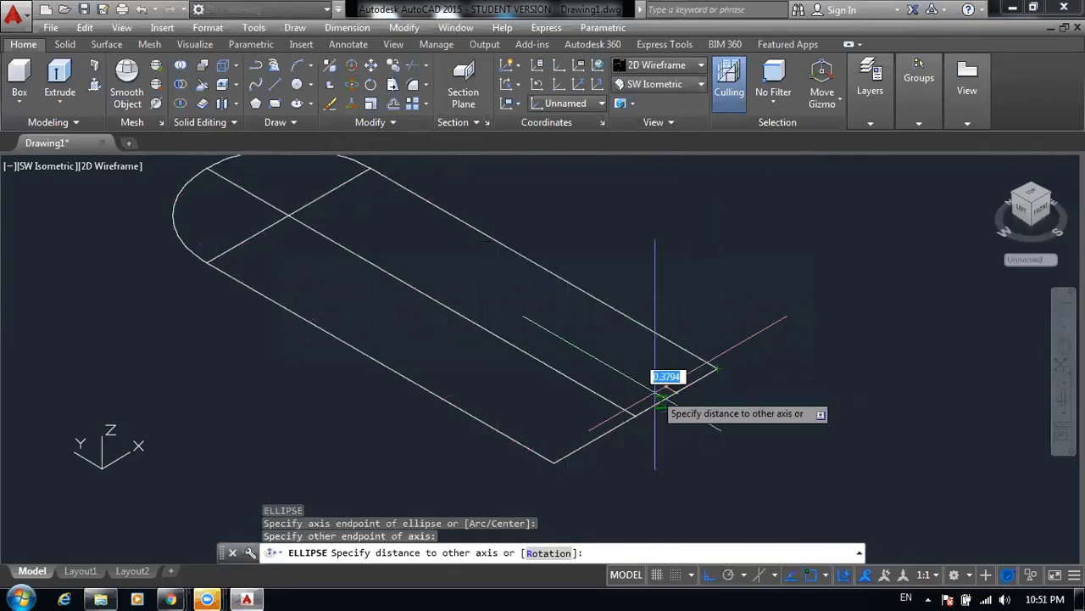
pyautogui.press('Escape')
pyautogui.press('Return')
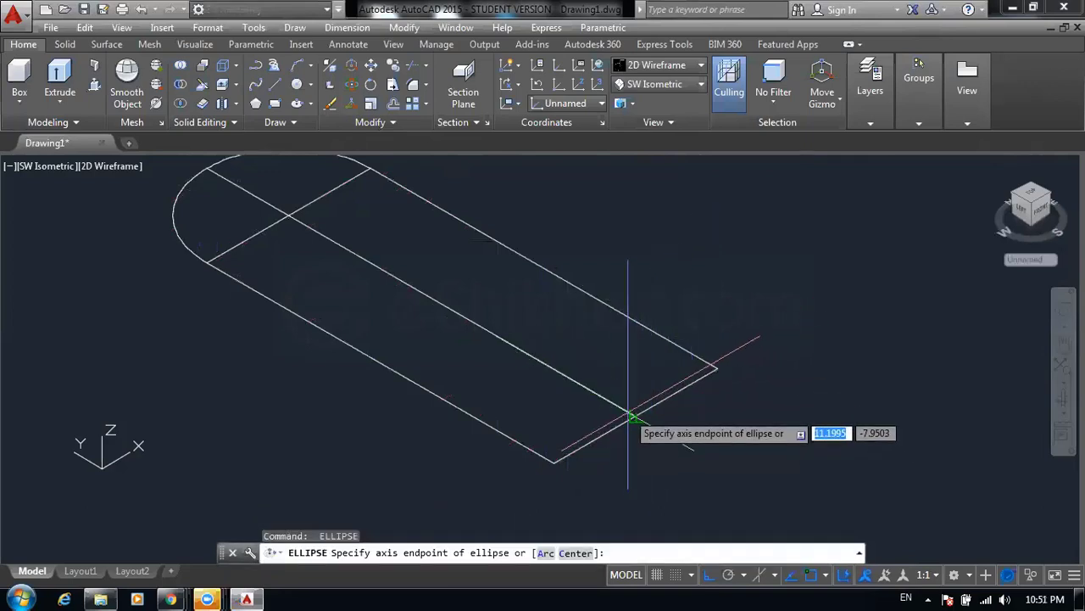
pyautogui.click(636, 416)
pyautogui.write('5.8')
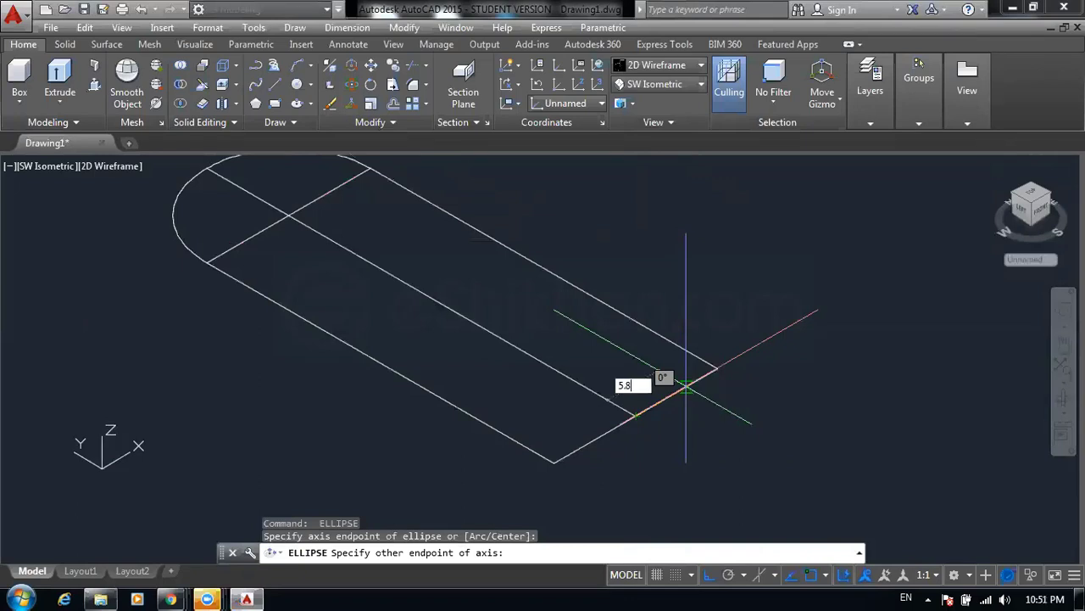
pyautogui.press('Return')
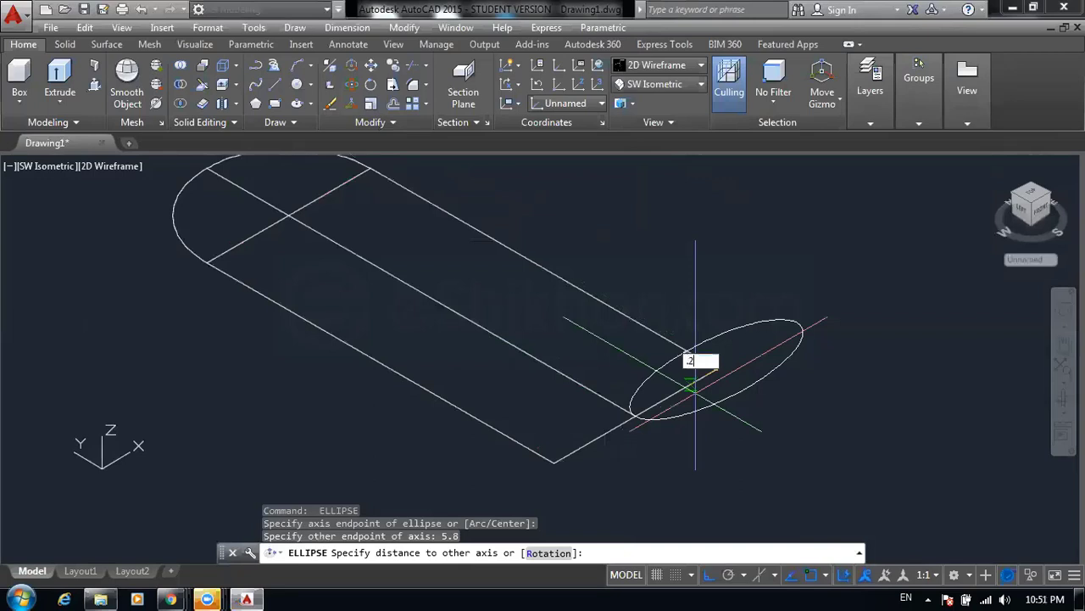
pyautogui.press('Return')
pyautogui.press('Escape')
pyautogui.press('Escape')
pyautogui.press('Escape')
pyautogui.click(843, 271)
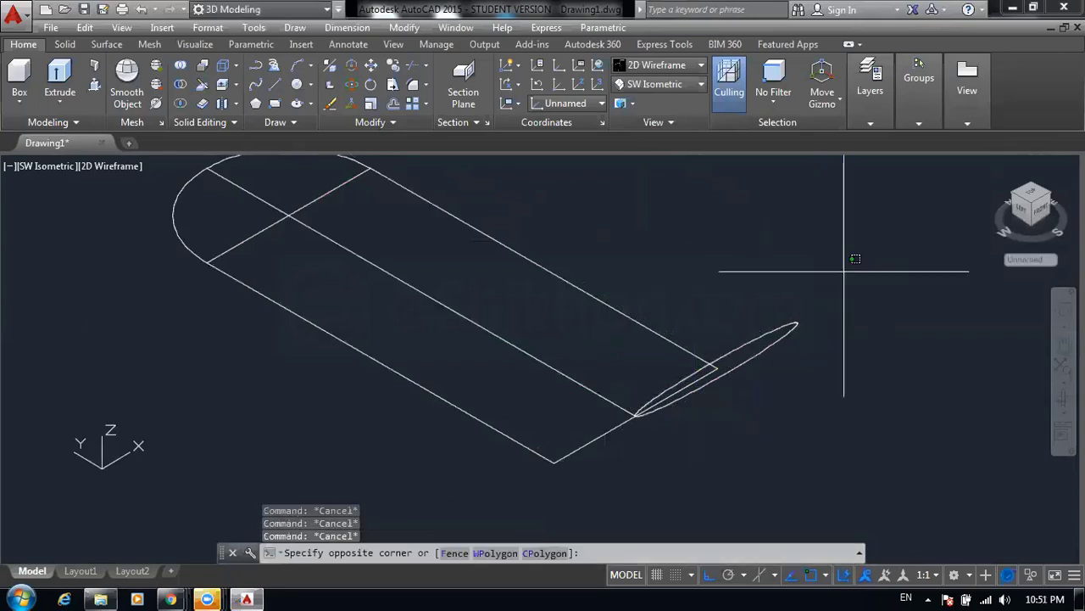
pyautogui.click(751, 394)
pyautogui.press('Delete')
# - Draw a circle at the right edge's midpoint and trim its arc inside the slot
pyautogui.write('c')
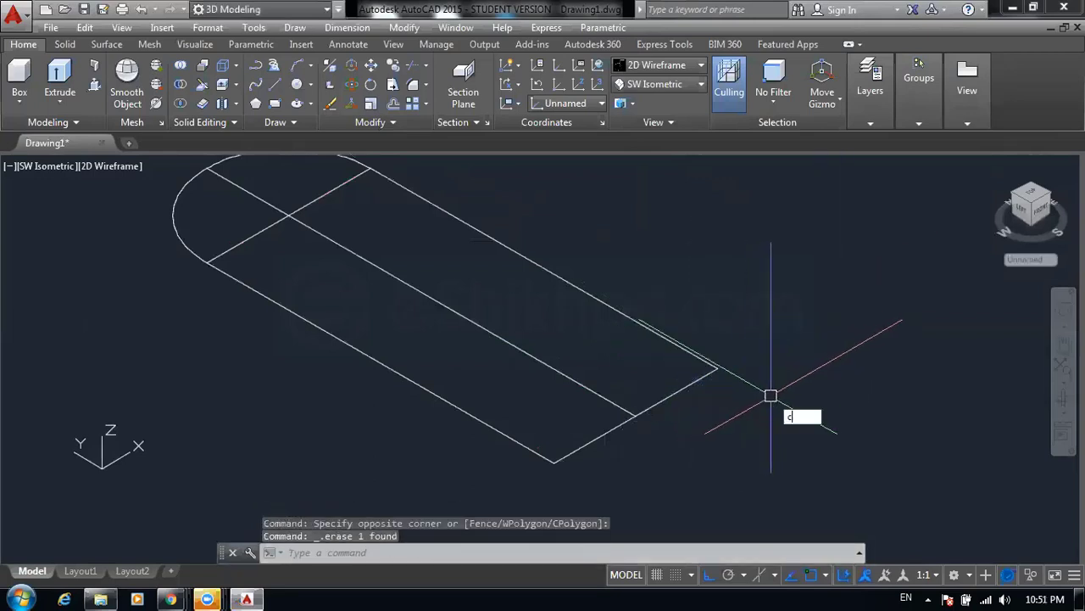
pyautogui.press('Return')
pyautogui.click(635, 416)
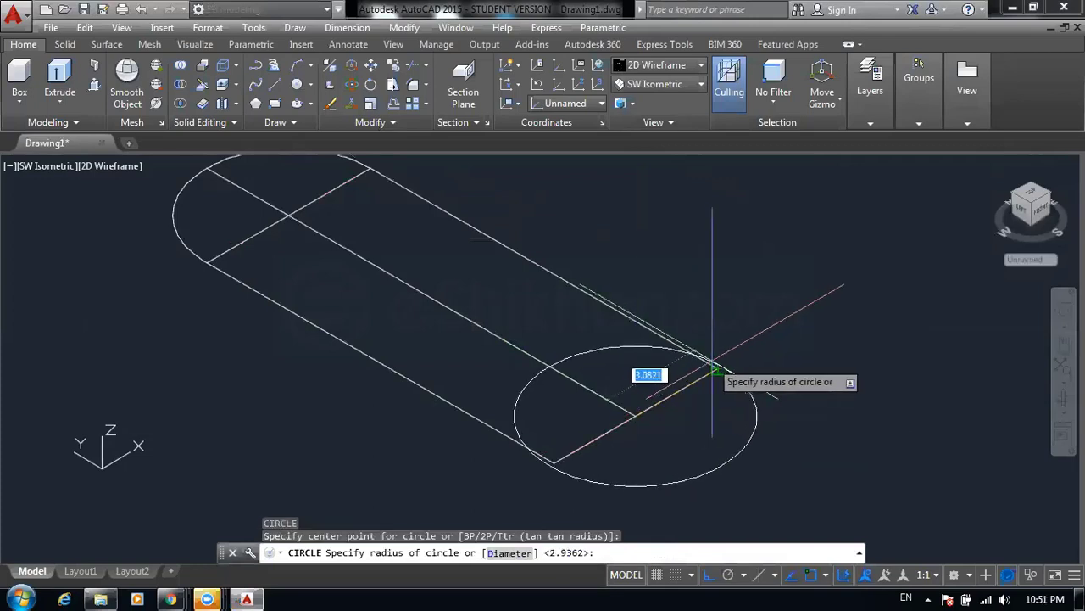
pyautogui.press('Escape')
pyautogui.press('Escape')
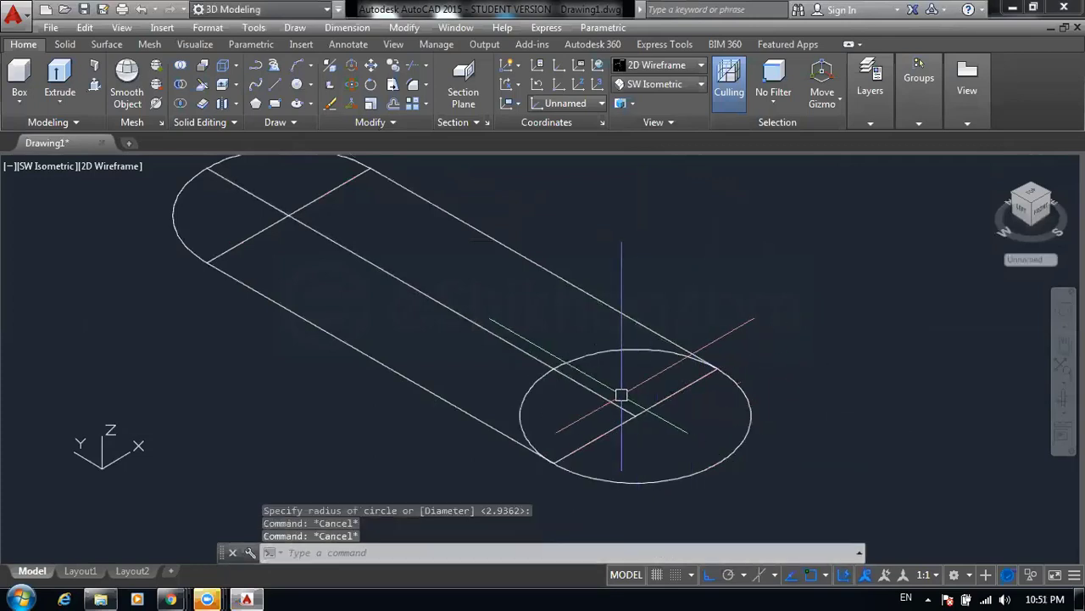
pyautogui.write('tr')
pyautogui.press('Return')
pyautogui.press('Return')
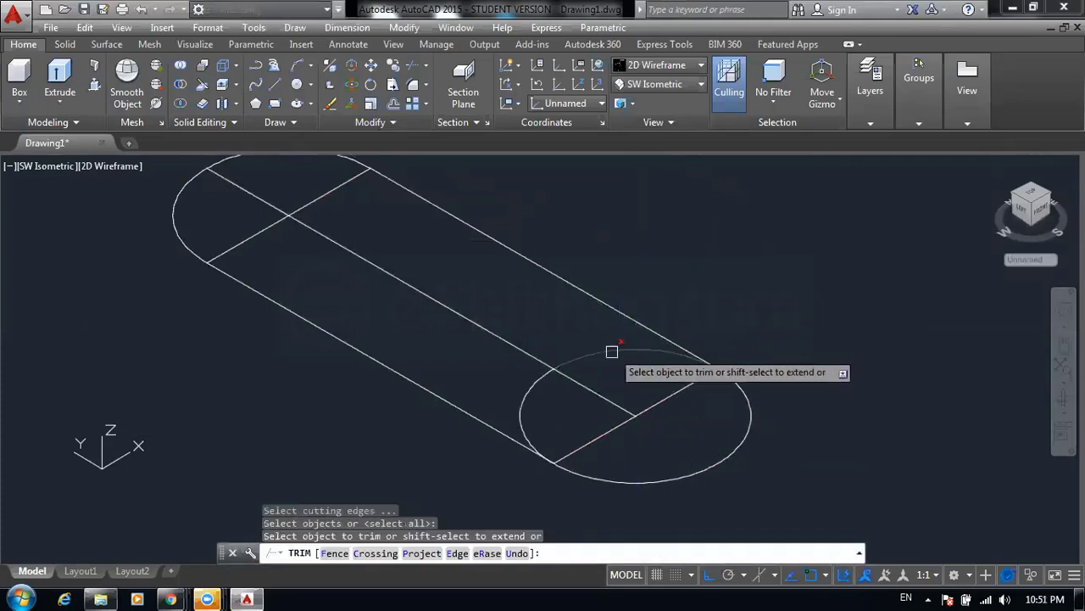
pyautogui.click(613, 351)
pyautogui.press('Escape')
pyautogui.click(722, 477)
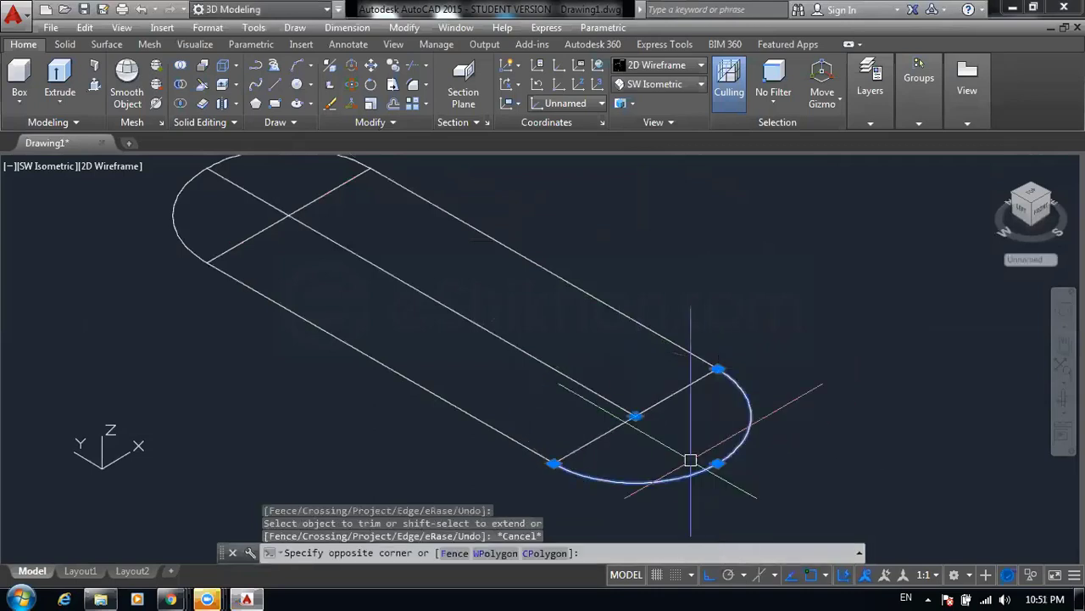
pyautogui.click(690, 458)
pyautogui.click(718, 460)
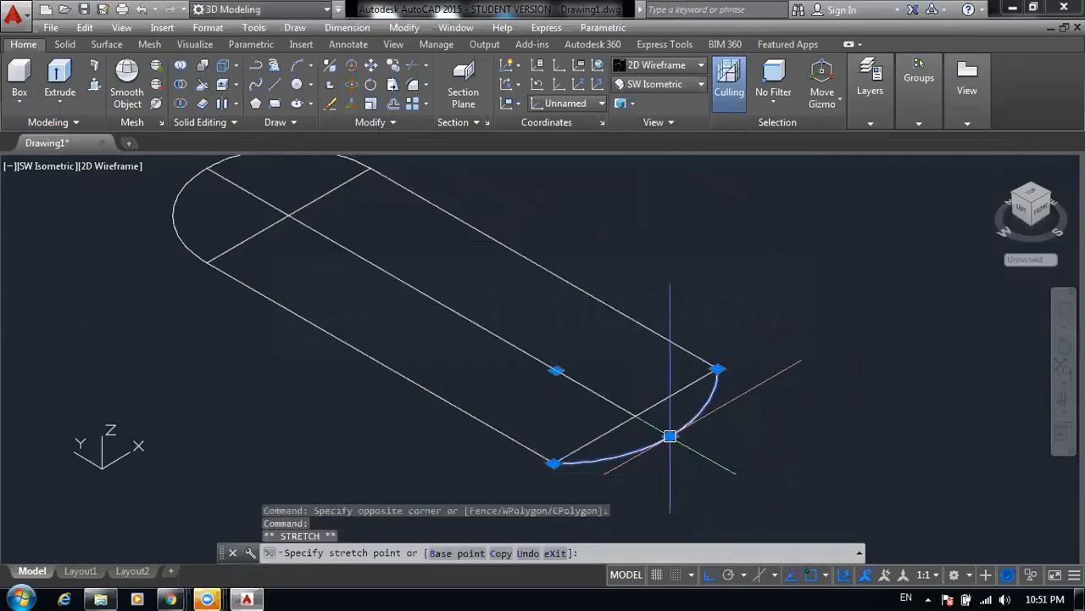
pyautogui.press('Escape')
pyautogui.press('Escape')
# - Grip-stretch the centre line's far end so it extends past the slot end
pyautogui.click(576, 337)
pyautogui.click(531, 399)
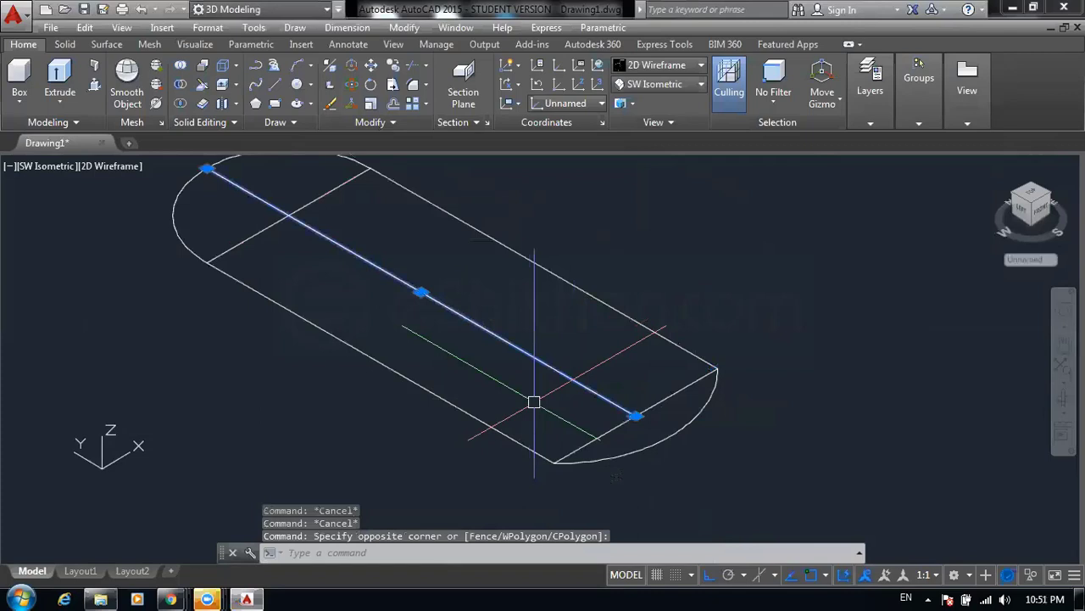
pyautogui.click(636, 416)
pyautogui.press('Escape')
pyautogui.moveTo(501, 331); pyautogui.dragTo(601, 390, button='middle')
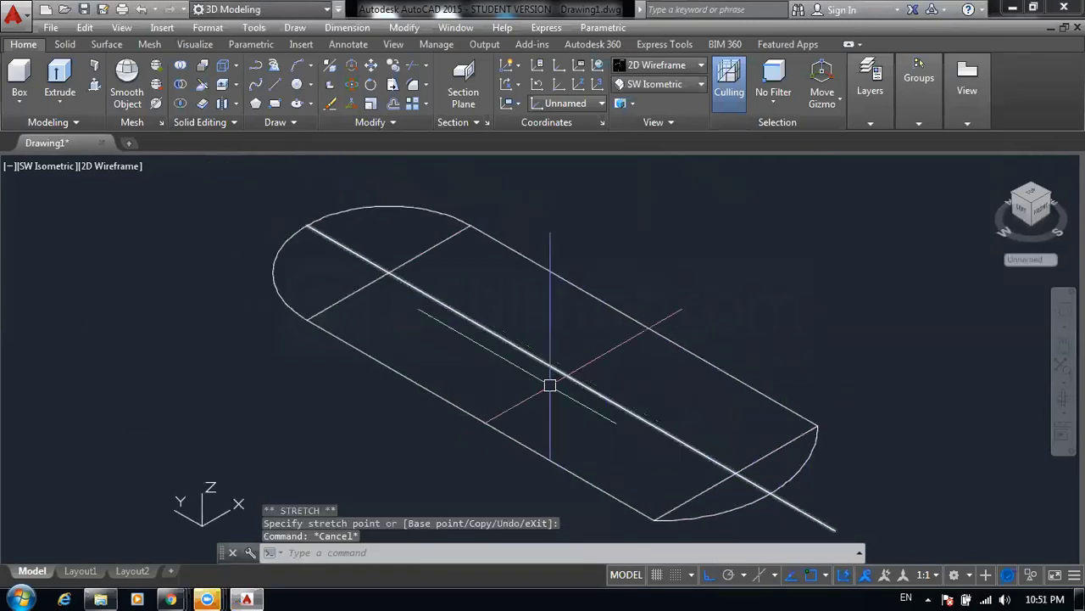
pyautogui.click(487, 371)
pyautogui.click(318, 241)
pyautogui.click(308, 227)
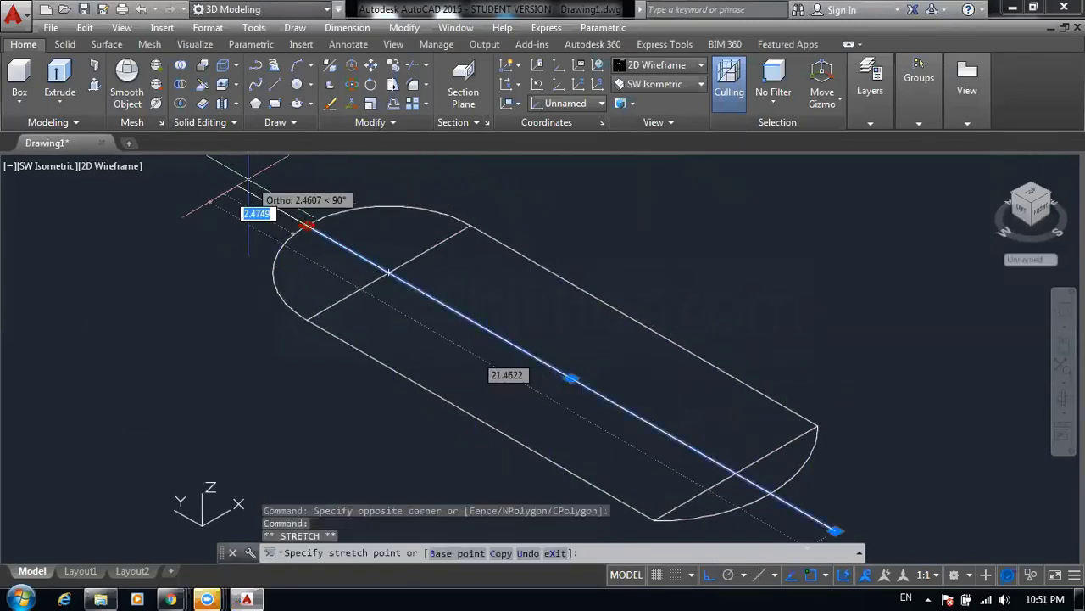
pyautogui.press('Escape')
pyautogui.press('Escape')
pyautogui.press('Escape')
pyautogui.scroll(-2, 577, 339)
pyautogui.moveTo(582, 339); pyautogui.dragTo(436, 322, button='middle')
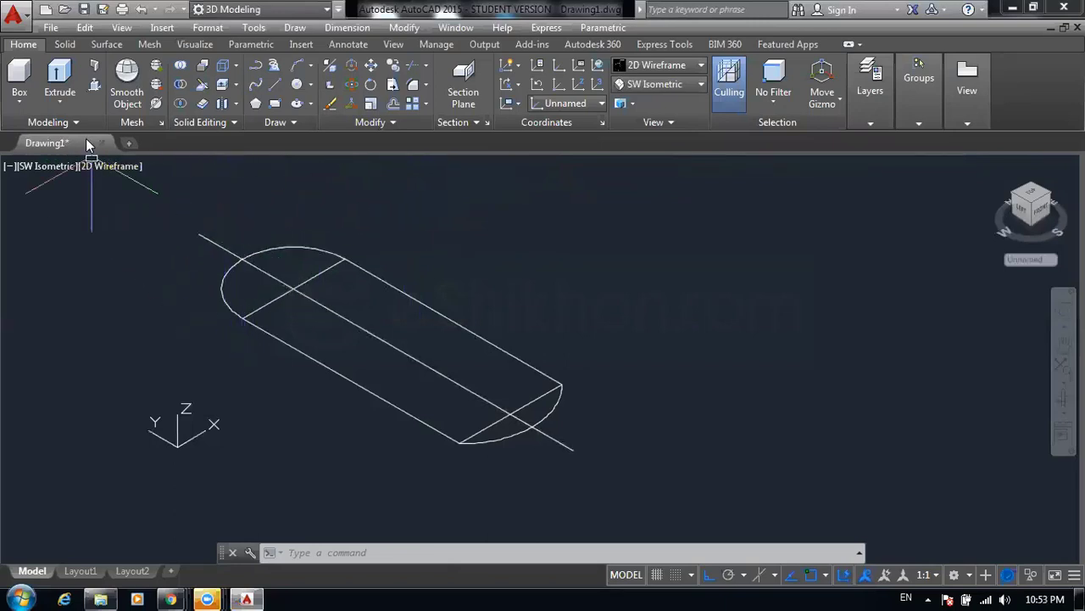
pyautogui.click(60, 76)
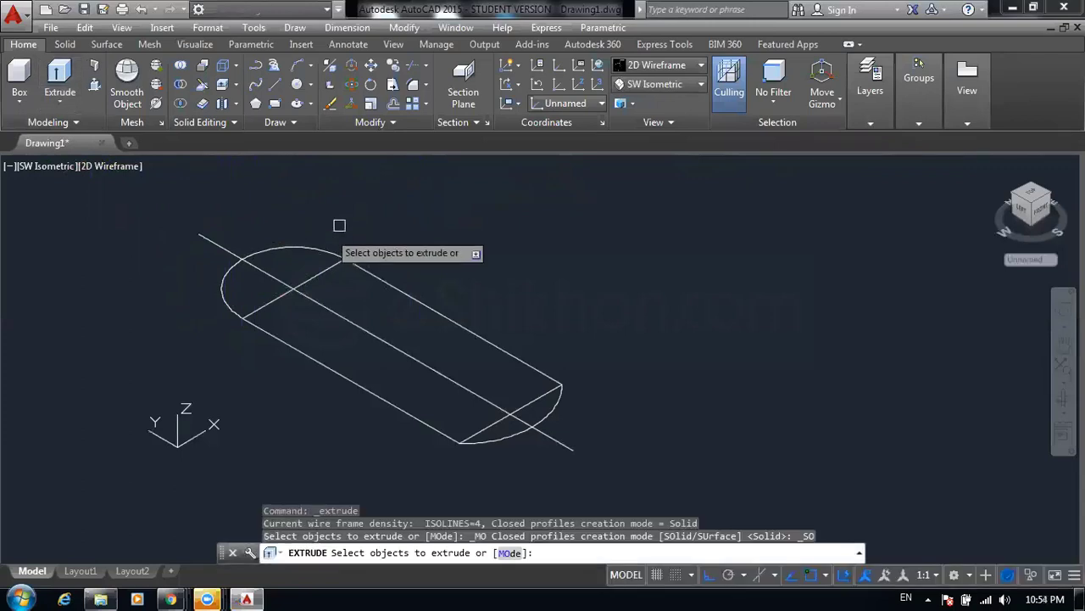
pyautogui.click(490, 185)
pyautogui.click(240, 496)
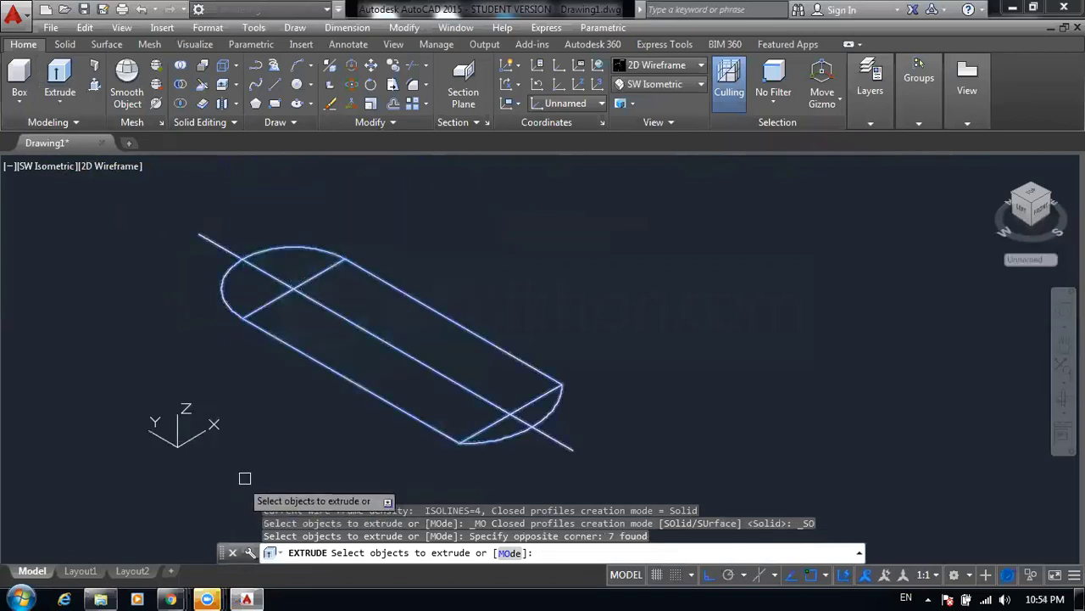
pyautogui.click(598, 298)
pyautogui.click(373, 466)
pyautogui.rightClick(649, 284)
pyautogui.click(642, 243)
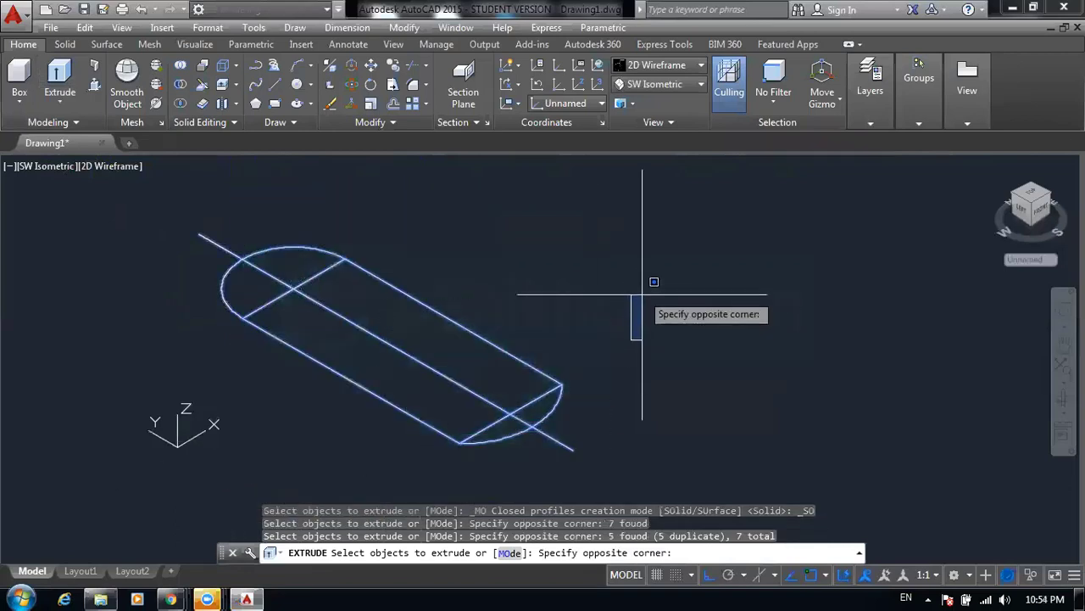
pyautogui.click(645, 257)
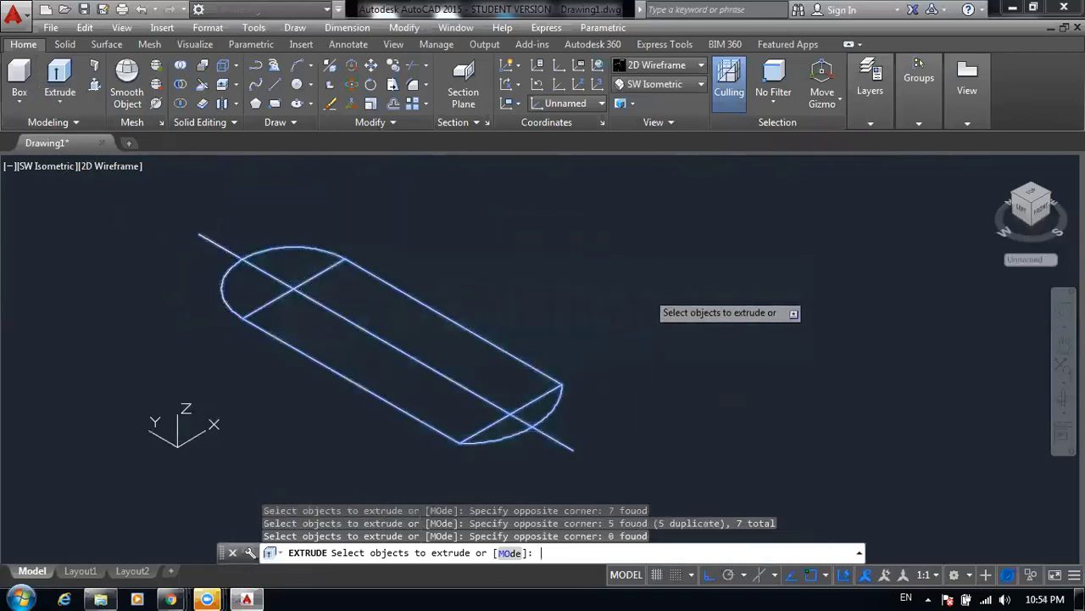
pyautogui.press('Return')
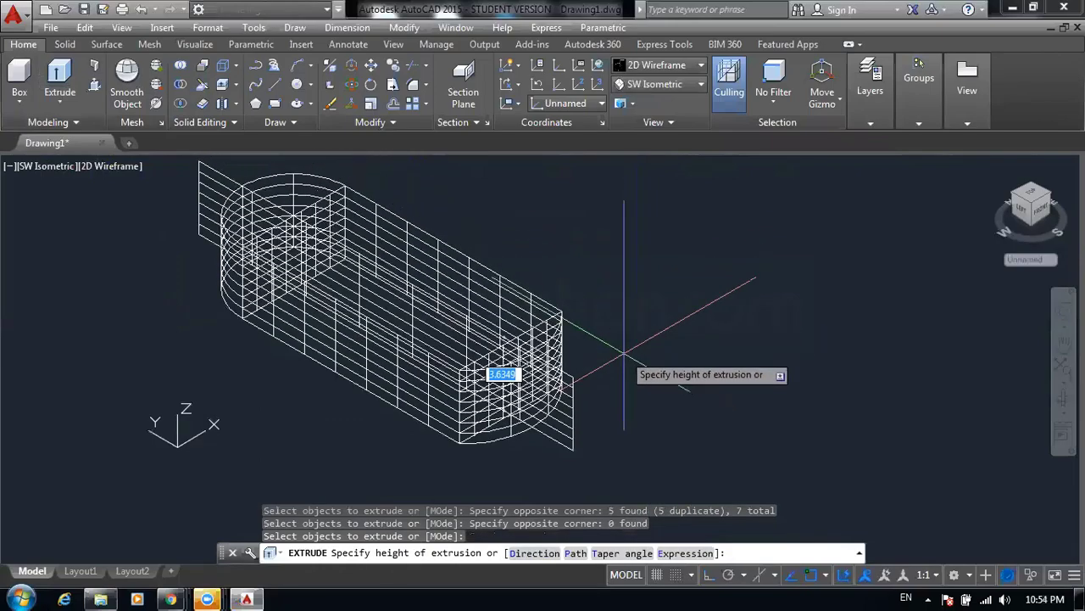
pyautogui.press('Escape')
pyautogui.press('Escape')
pyautogui.press('Escape')
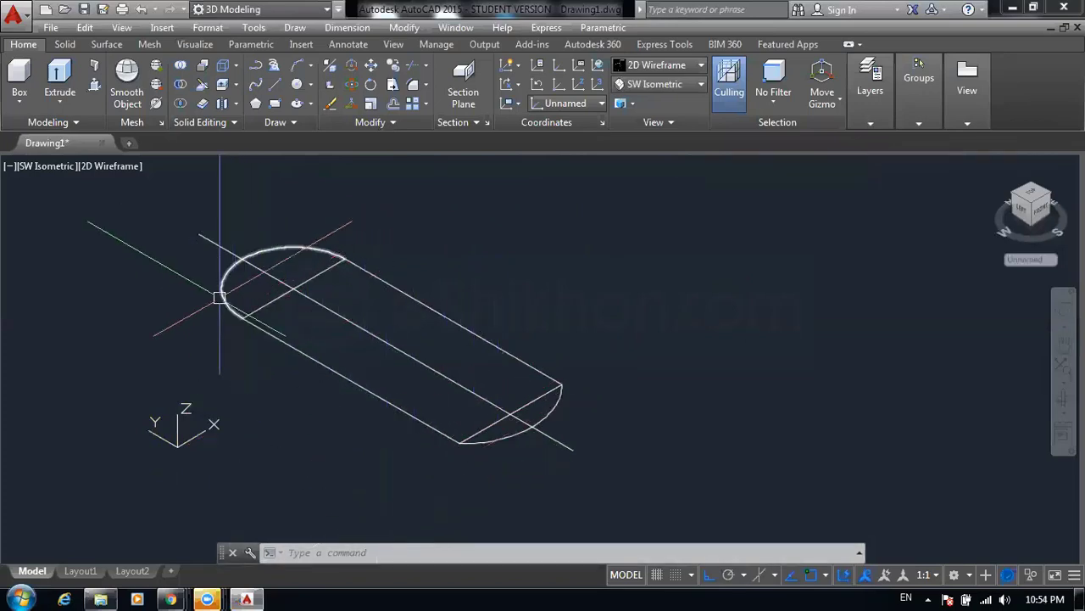
# - Delete the long axis line running through the slot
pyautogui.click(208, 240)
pyautogui.click(182, 243)
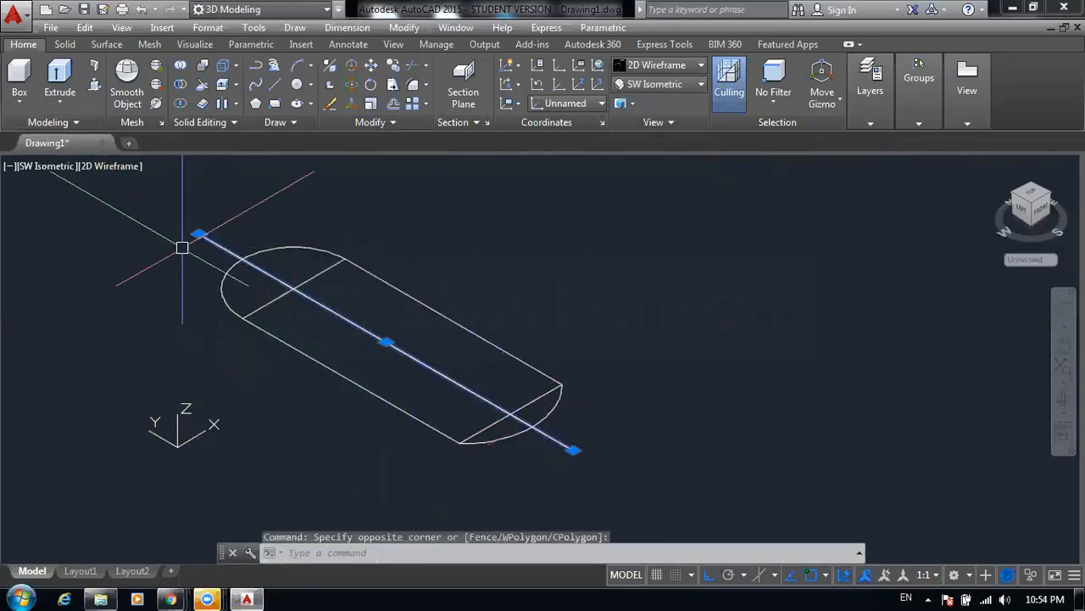
pyautogui.press('Delete')
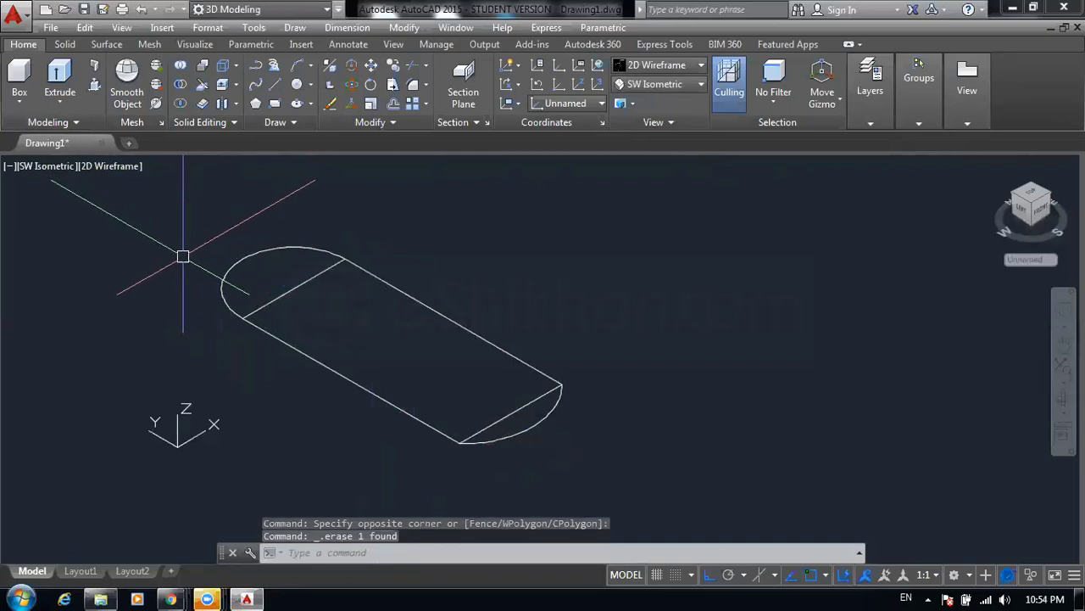
pyautogui.write('b')
pyautogui.press('Escape')
pyautogui.press('Escape')
# - JOIN the two arcs and two straight lines into one closed polyline
pyautogui.write('j')
pyautogui.press('Return')
pyautogui.click(242, 259)
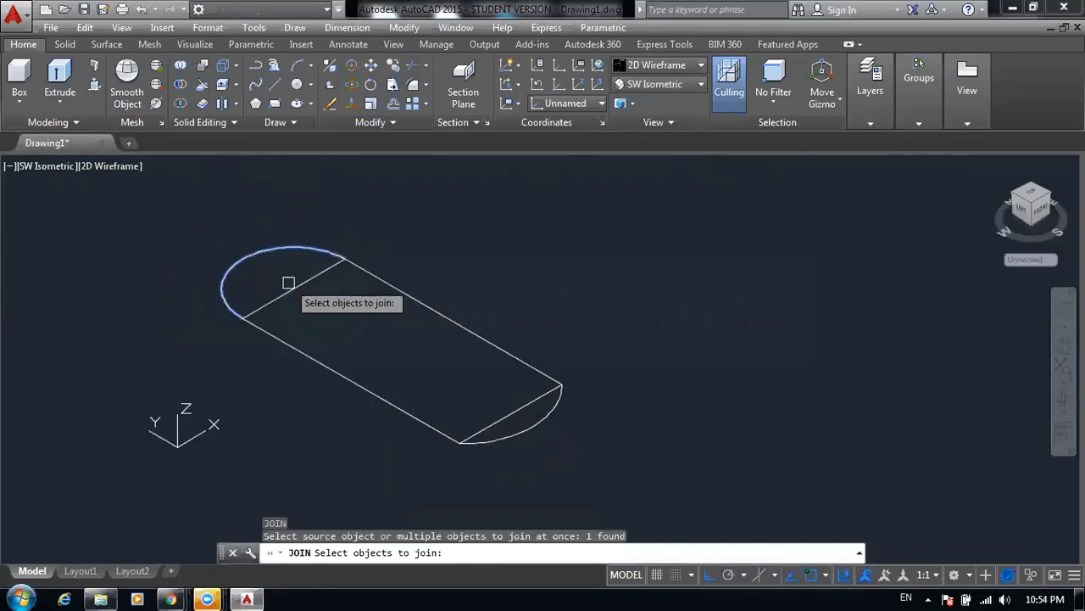
pyautogui.click(430, 264)
pyautogui.click(364, 358)
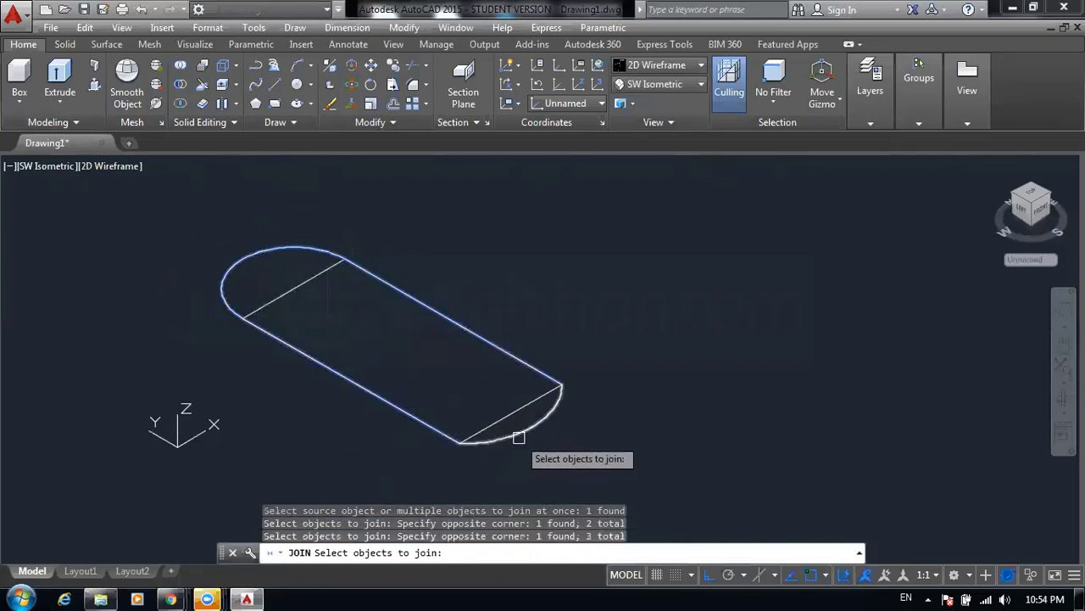
pyautogui.click(517, 436)
pyautogui.press('Return')
pyautogui.press('Escape')
pyautogui.press('Escape')
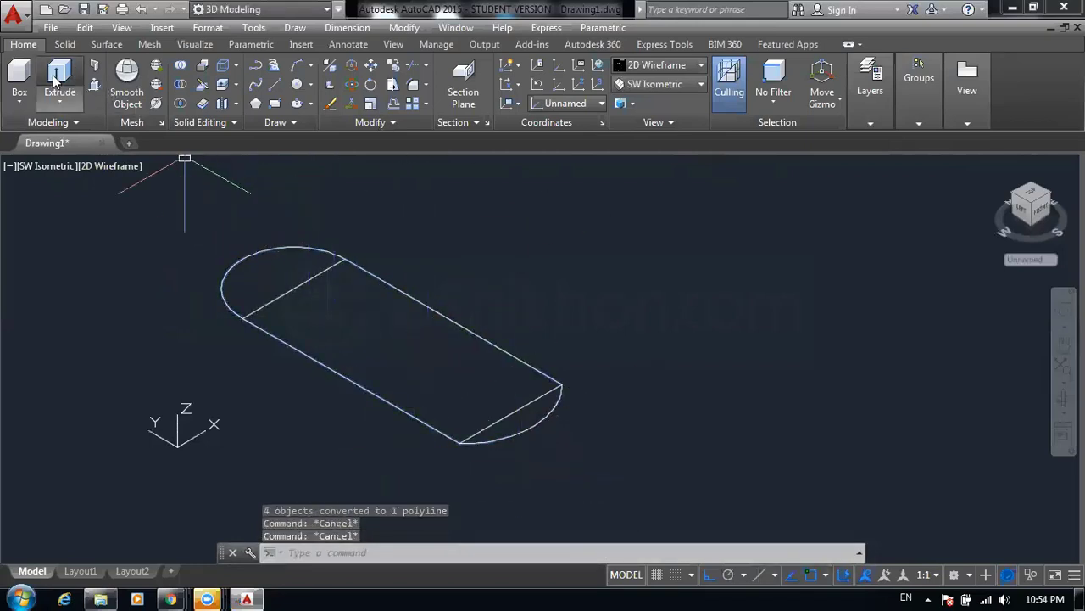
# - Extrude the joined obround outline upward into a solid
pyautogui.click(60, 81)
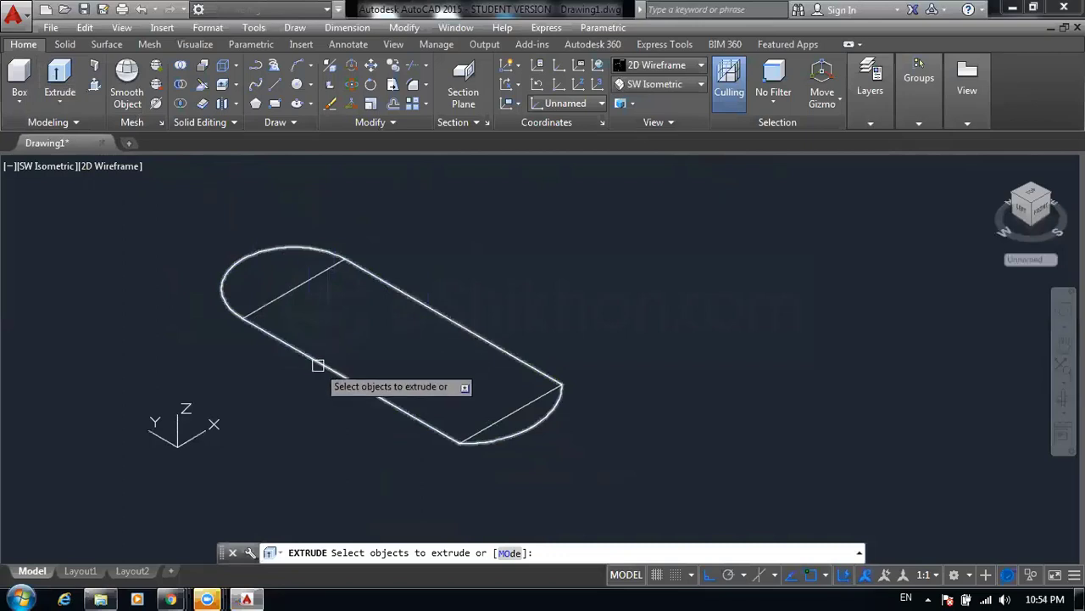
pyautogui.press('Return')
pyautogui.press('Return')
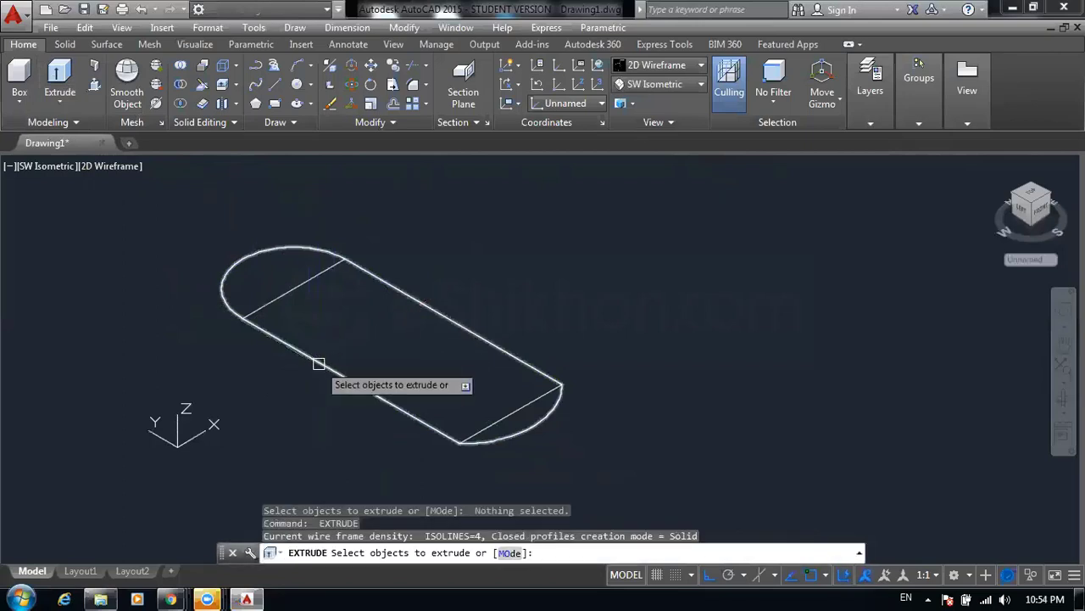
pyautogui.click(319, 364)
pyautogui.press('Return')
pyautogui.click(455, 235)
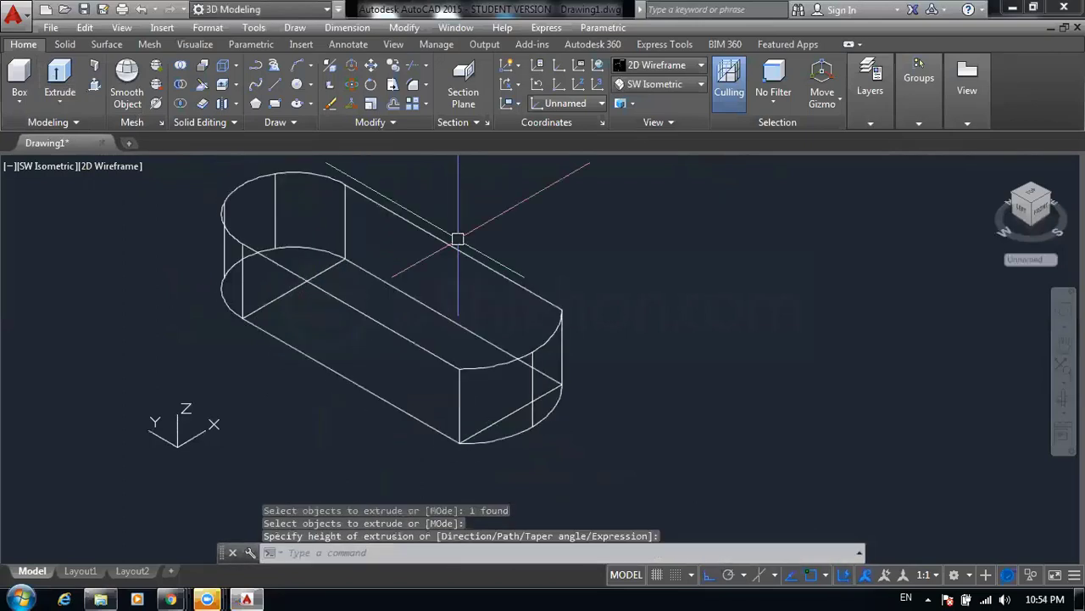
pyautogui.press('Escape')
pyautogui.press('Escape')
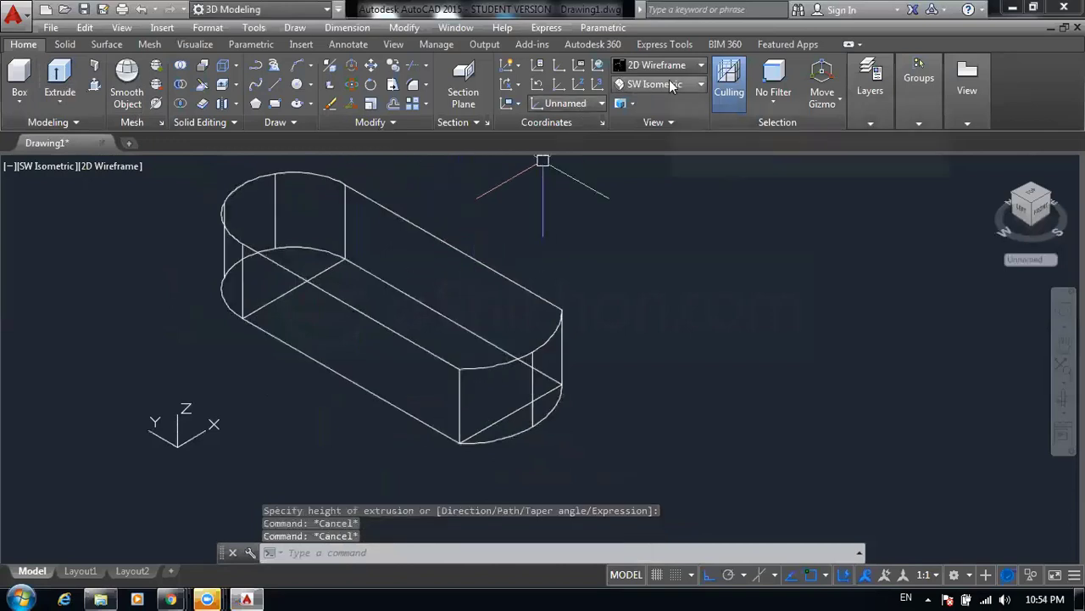
# - Apply the Conceptual visual style and pan the shaded block into view
pyautogui.click(676, 68)
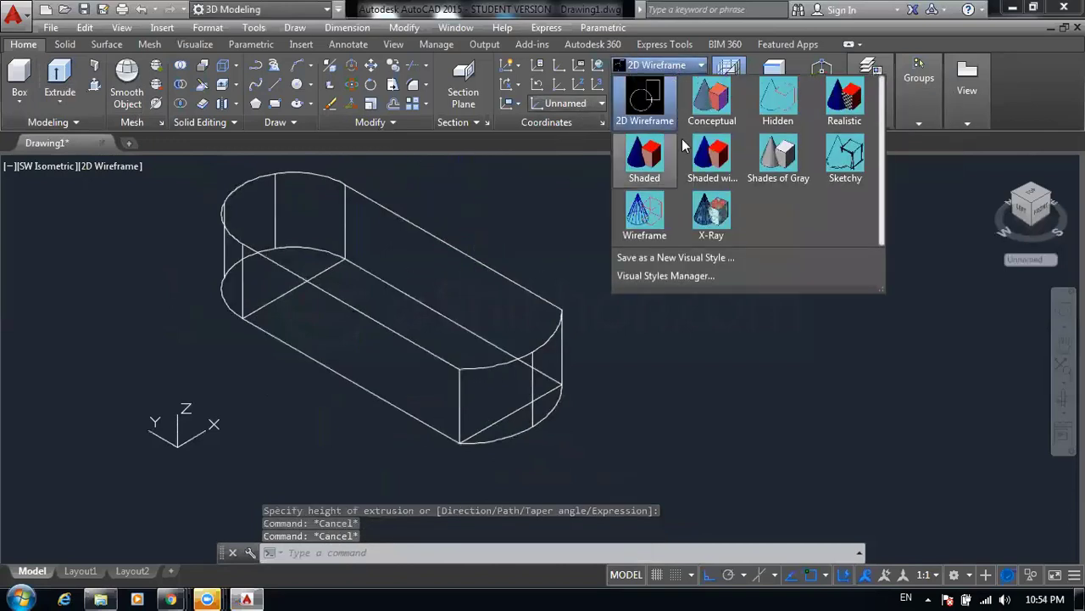
pyautogui.click(712, 100)
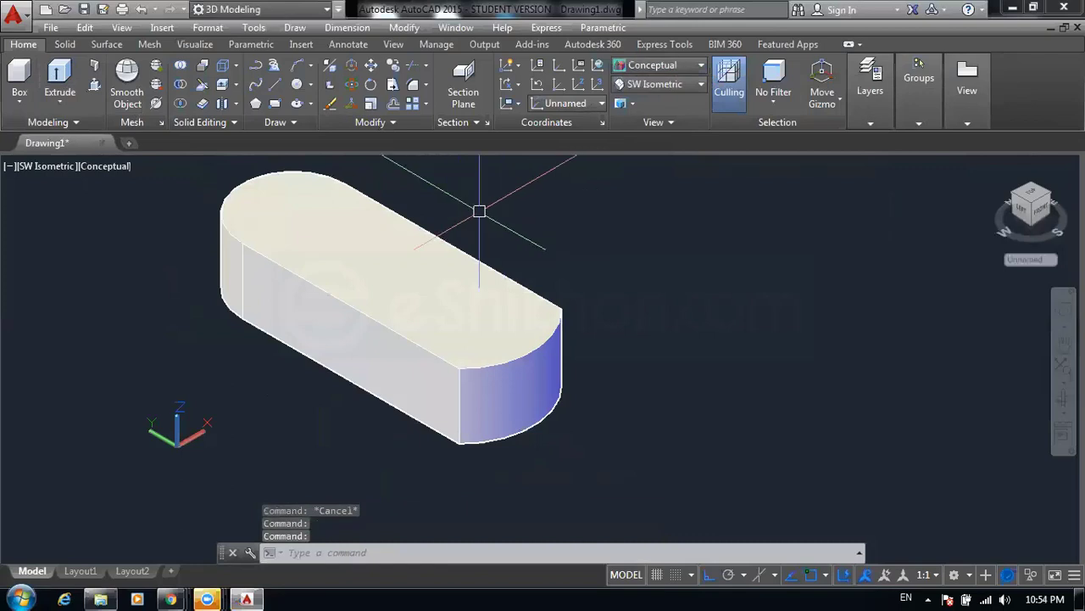
pyautogui.press('Escape')
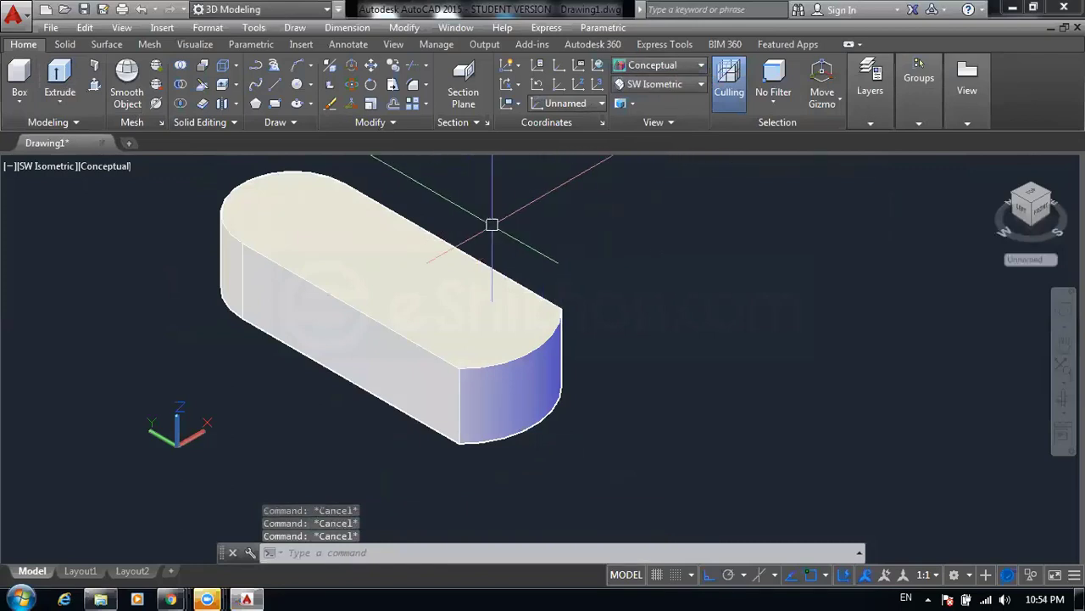
pyautogui.moveTo(565, 225); pyautogui.dragTo(514, 222, button='middle')
pyautogui.rightClick(514, 222)
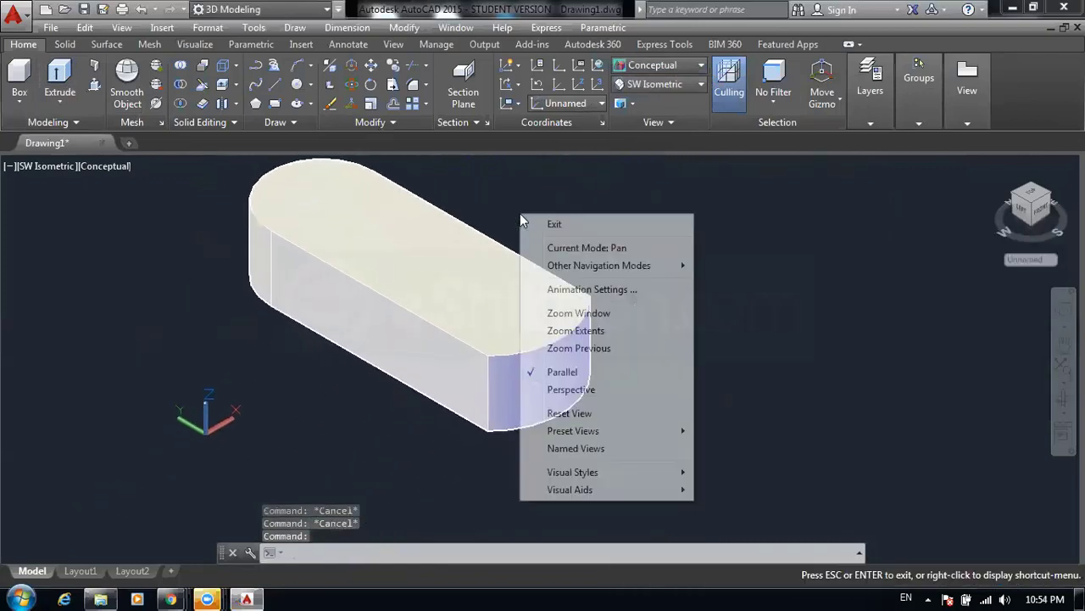
pyautogui.click(528, 226)
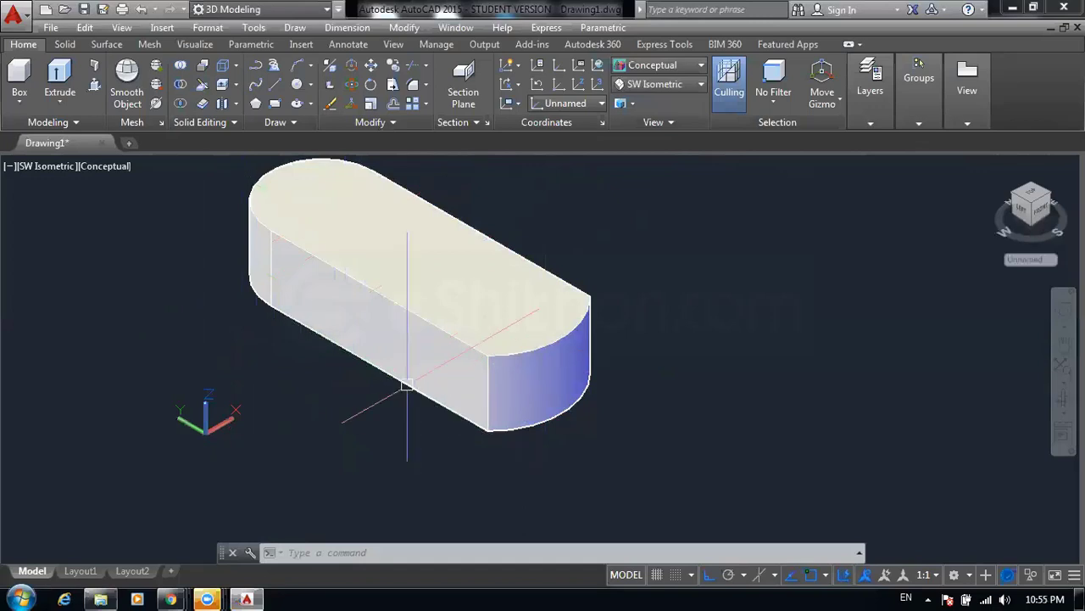
# - Switch back to 2D Wireframe and draw a circle on the solid's top face
pyautogui.click(658, 64)
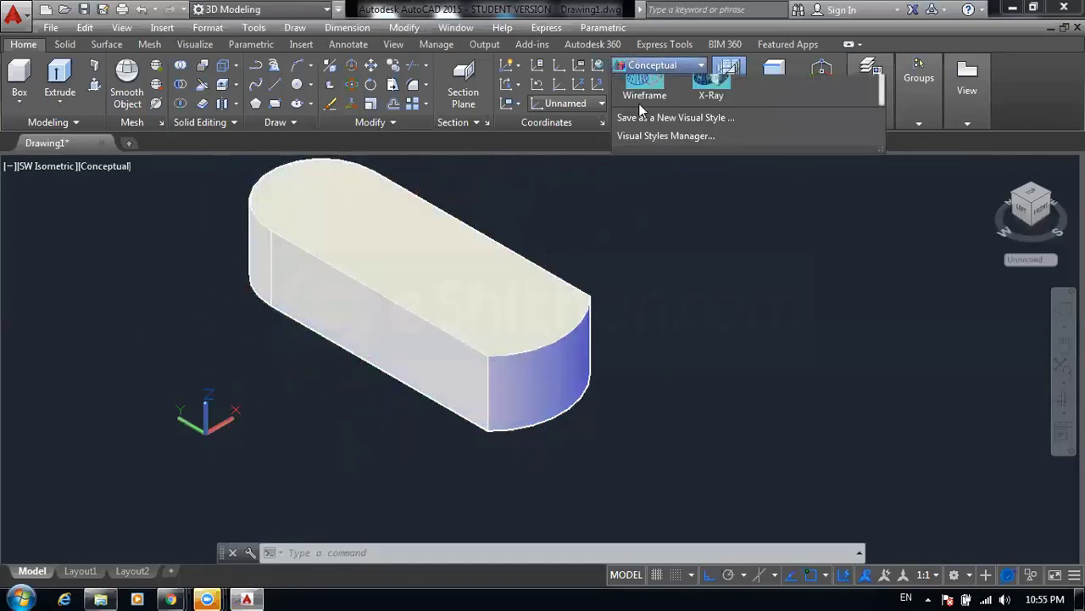
pyautogui.click(646, 100)
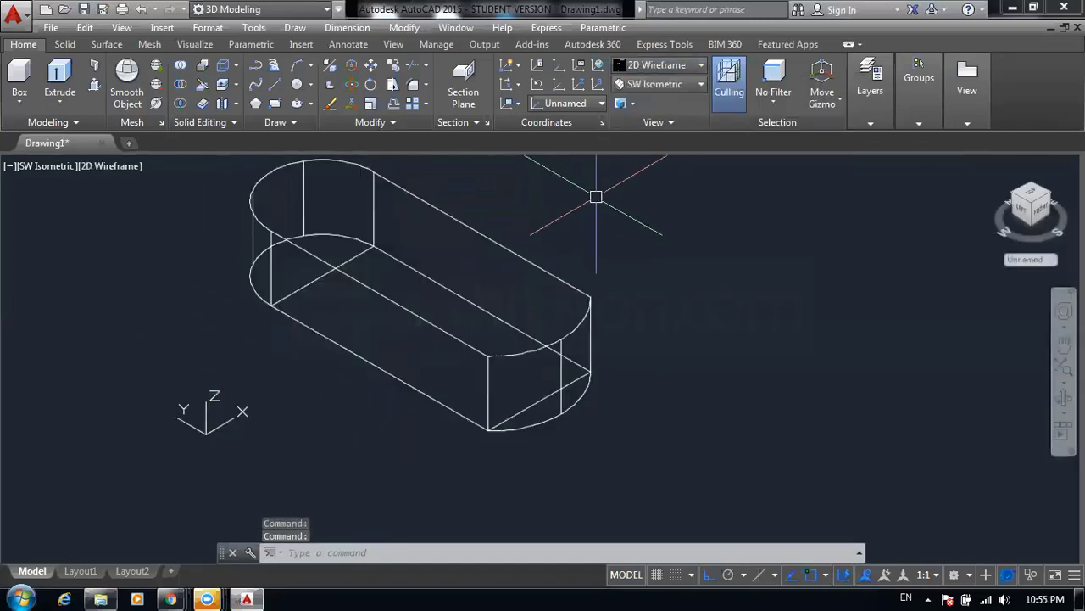
pyautogui.write('c')
pyautogui.press('Return')
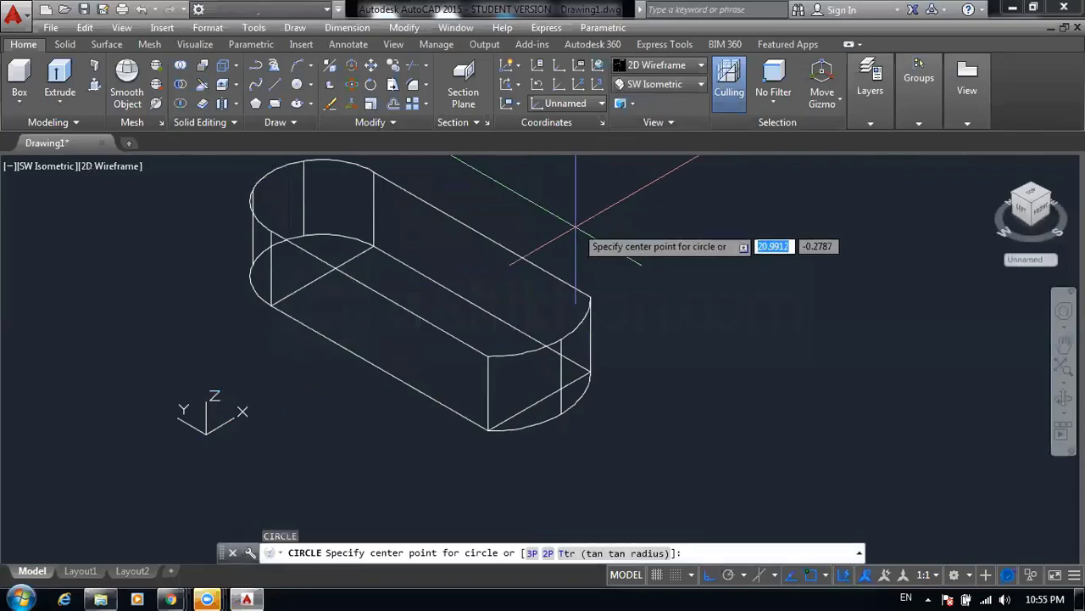
pyautogui.click(439, 278)
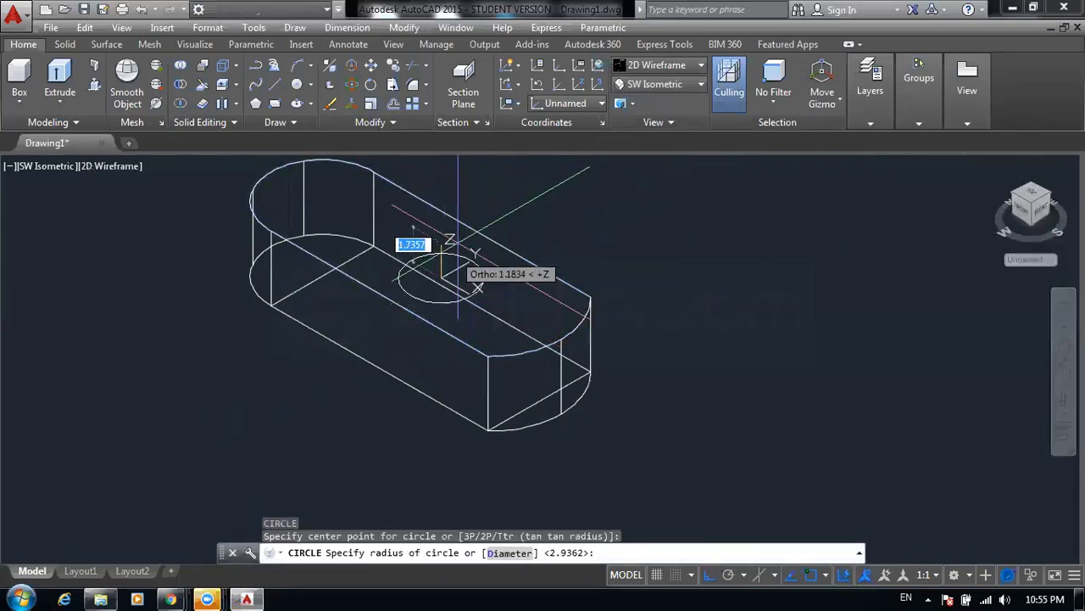
pyautogui.click(457, 255)
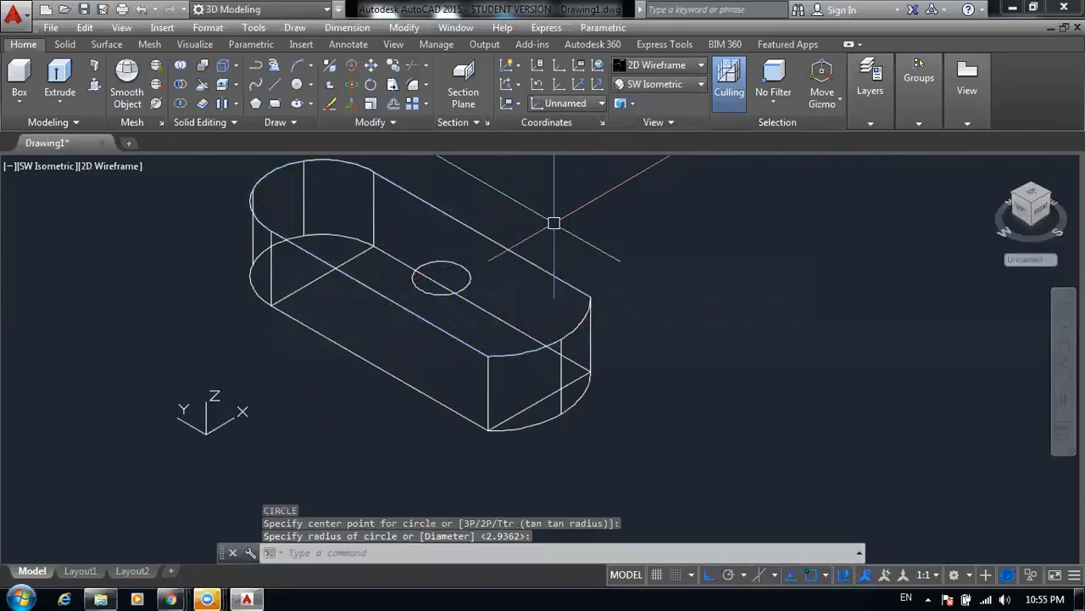
# - Place a default-radius circle on the long side face, replacing a misplaced first attempt
pyautogui.press('Return')
pyautogui.click(386, 326)
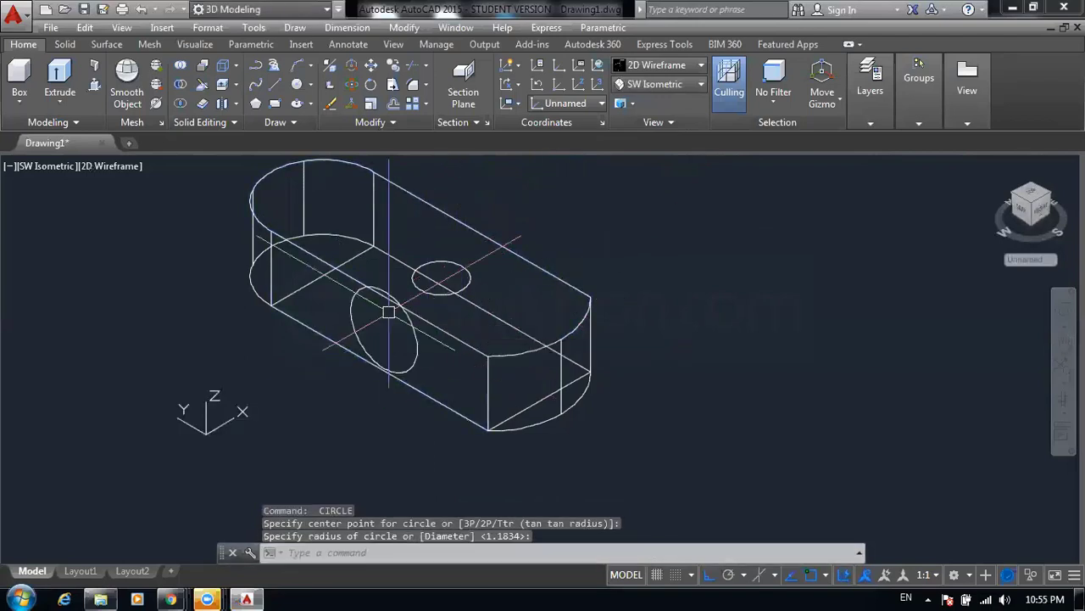
pyautogui.press('Return')
pyautogui.press('Escape')
pyautogui.press('Escape')
pyautogui.click(407, 326)
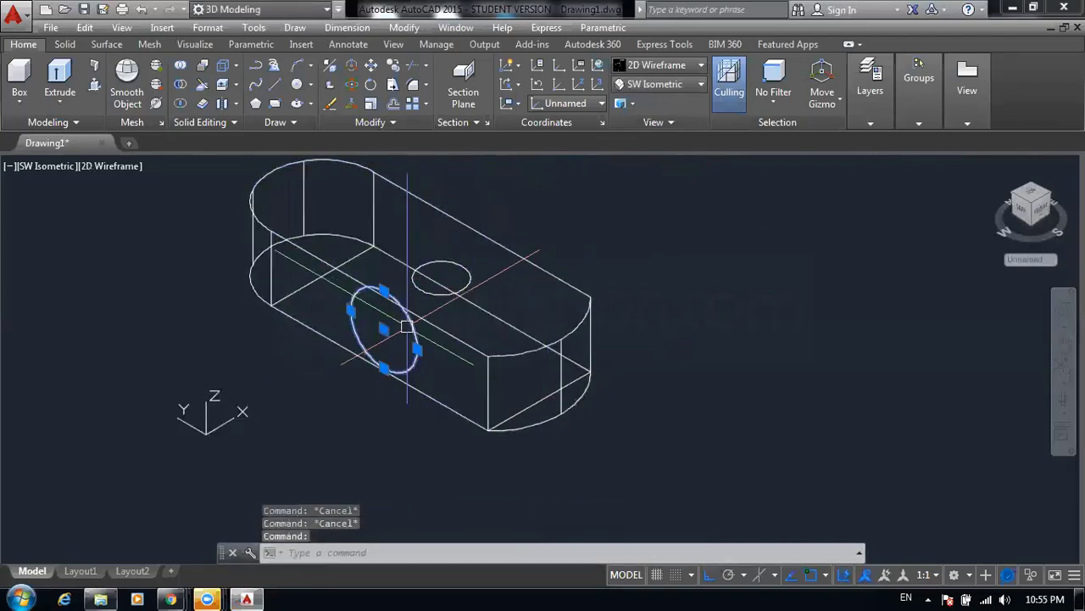
pyautogui.press('Delete')
pyautogui.write('c')
pyautogui.press('Return')
pyautogui.scroll(2, 407, 322)
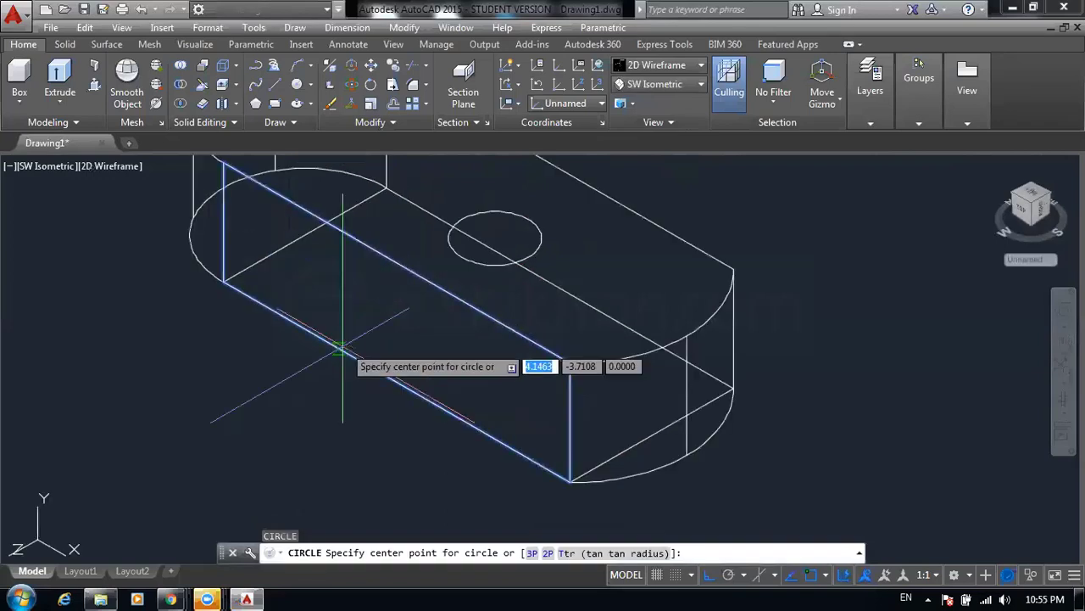
pyautogui.click(373, 321)
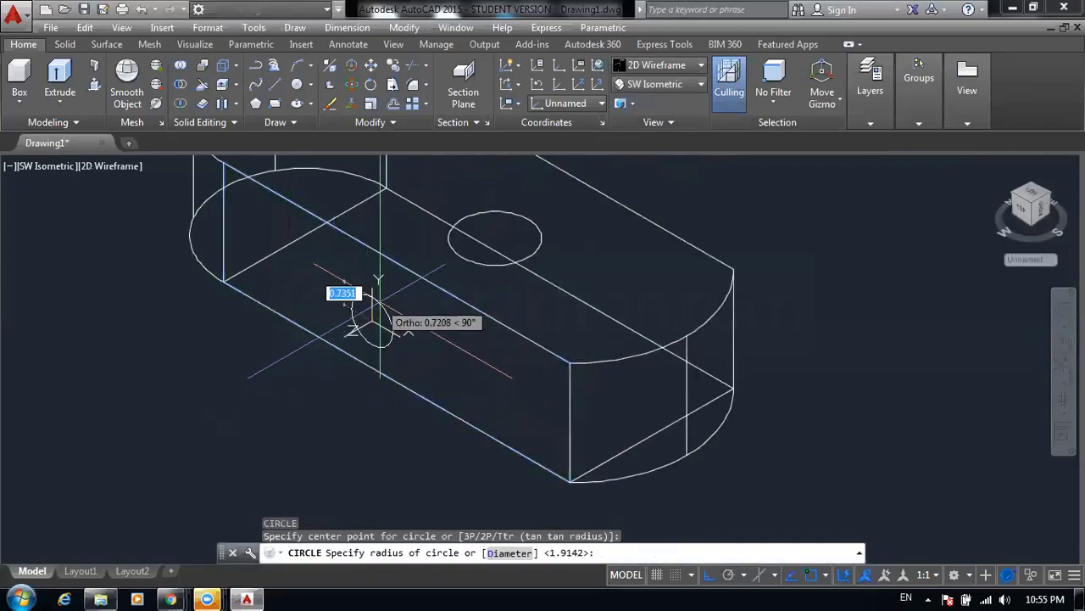
pyautogui.press('Return')
pyautogui.press('Escape')
# - Pan and zoom around the block to check the side and top circles
pyautogui.scroll(-2, 461, 292)
pyautogui.moveTo(462, 293); pyautogui.dragTo(464, 334, button='middle')
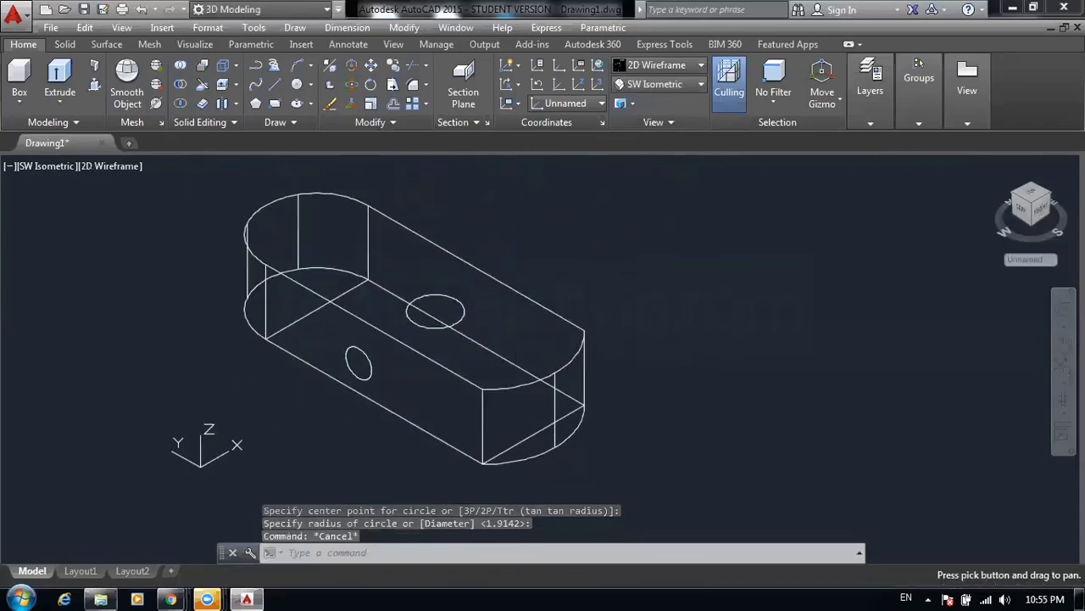
pyautogui.scroll(2, 362, 362)
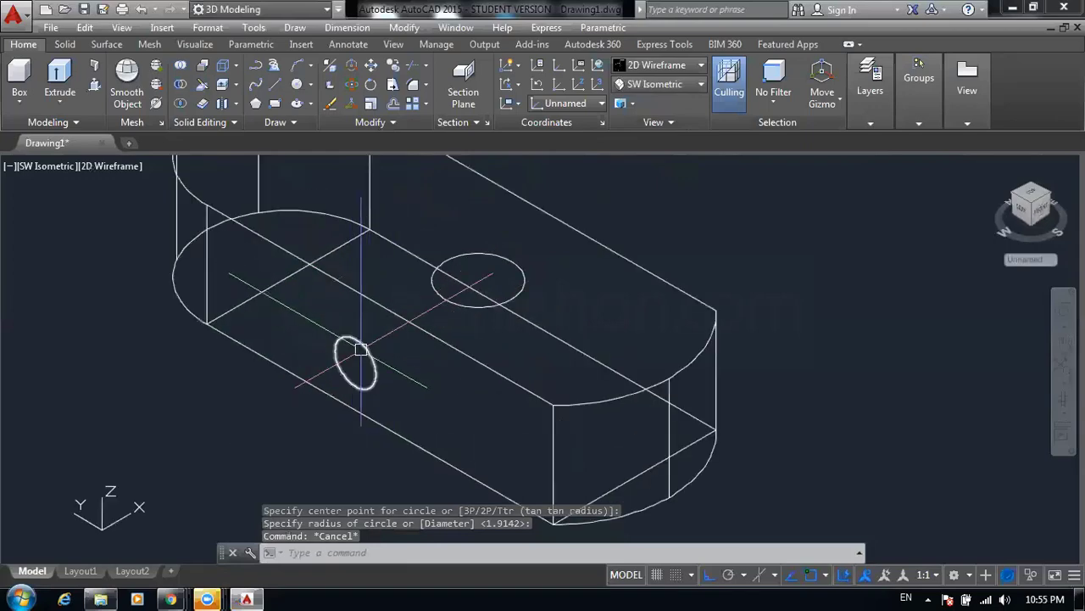
pyautogui.scroll(-3, 361, 349)
pyautogui.moveTo(472, 281); pyautogui.dragTo(521, 249, button='middle')
pyautogui.scroll(3, 494, 265)
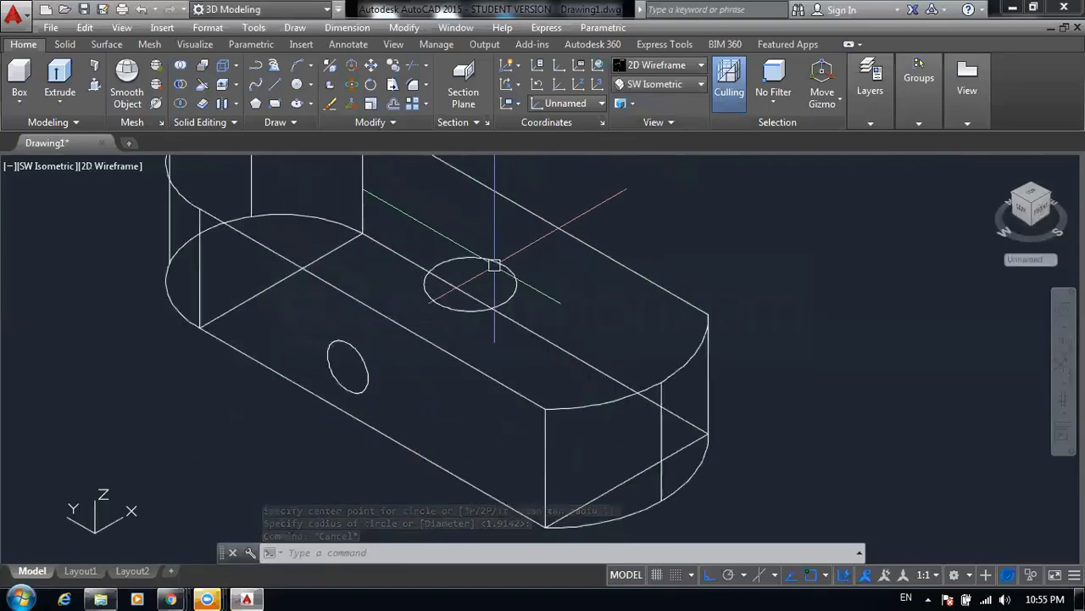
pyautogui.press('Escape')
pyautogui.press('Escape')
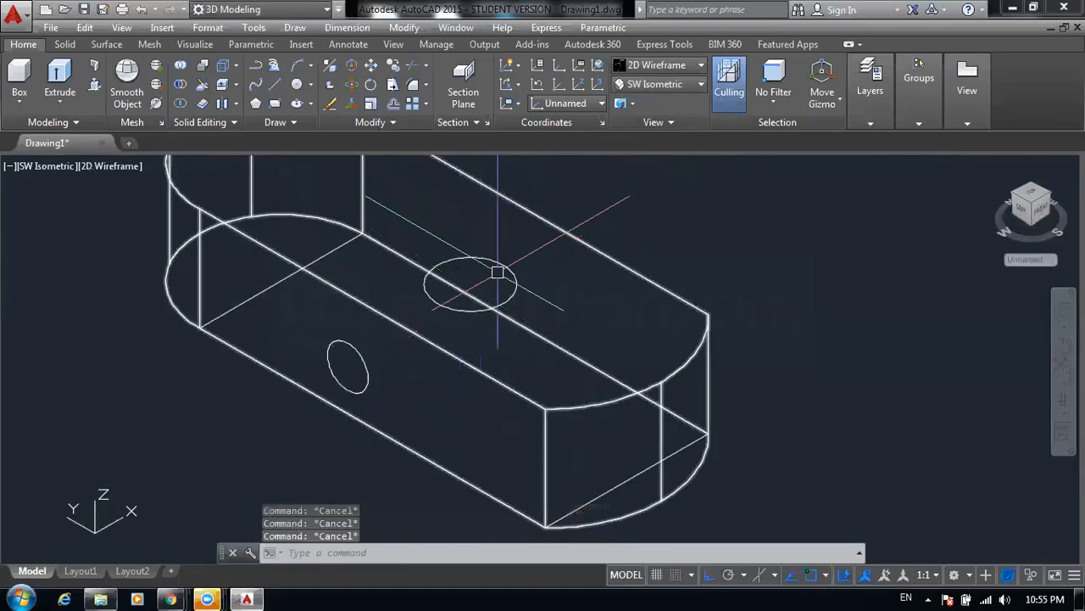
pyautogui.moveTo(501, 260)
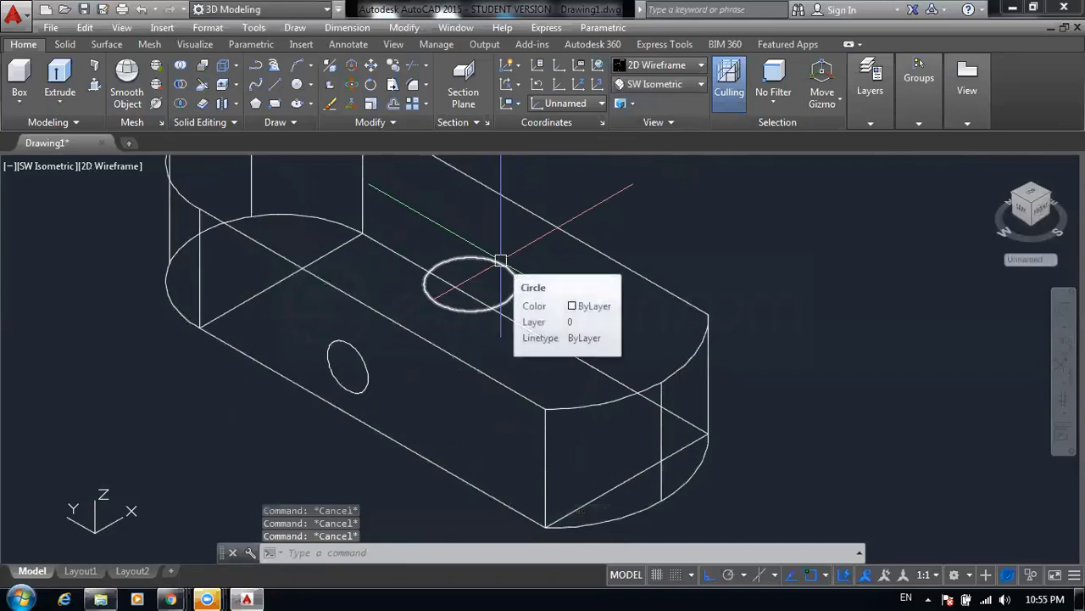
pyautogui.click(500, 260)
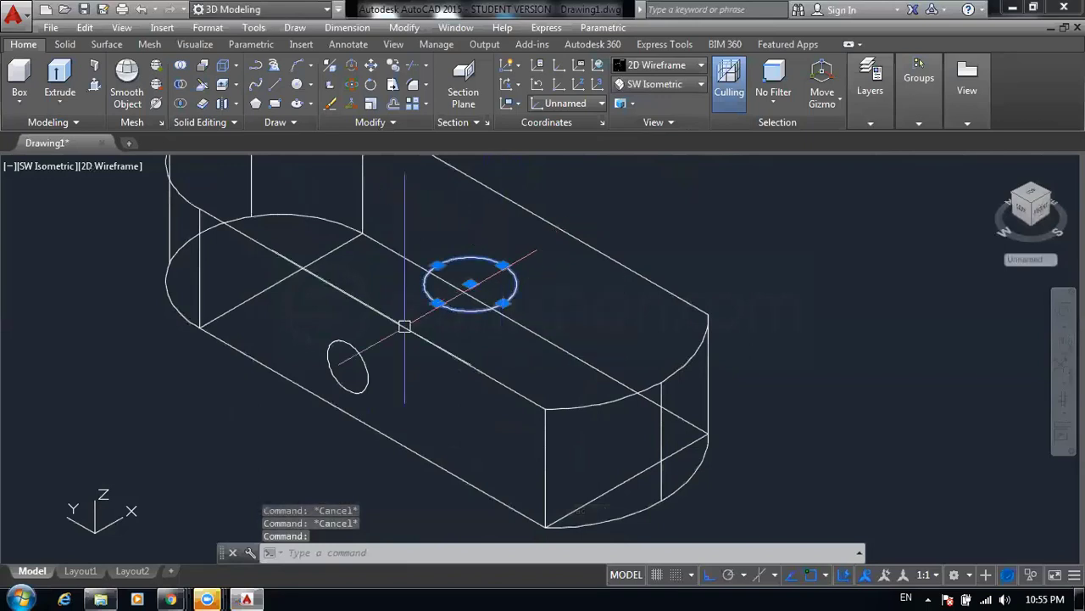
pyautogui.press('Escape')
pyautogui.scroll(-2, 594, 296)
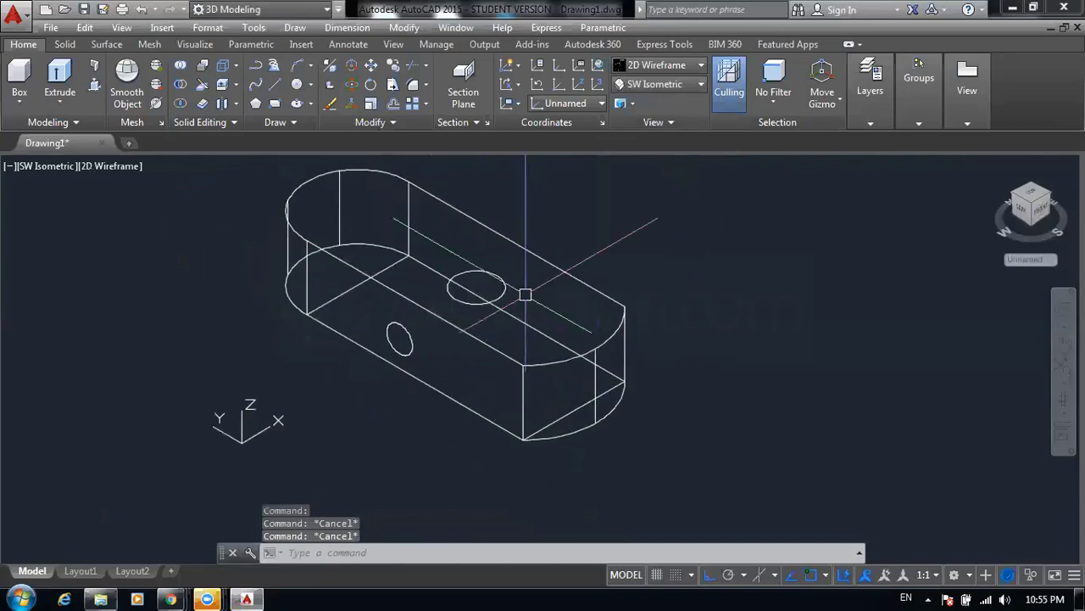
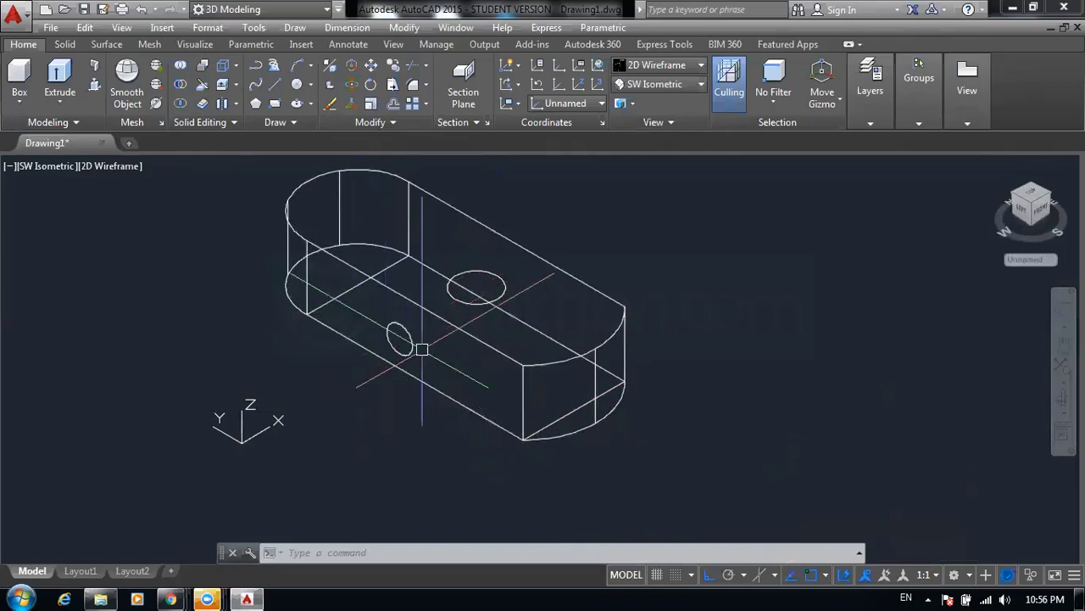
# - Erase the old top hole and small front hole, and turn off Dynamic UCS
pyautogui.click(462, 276)
pyautogui.click(400, 325)
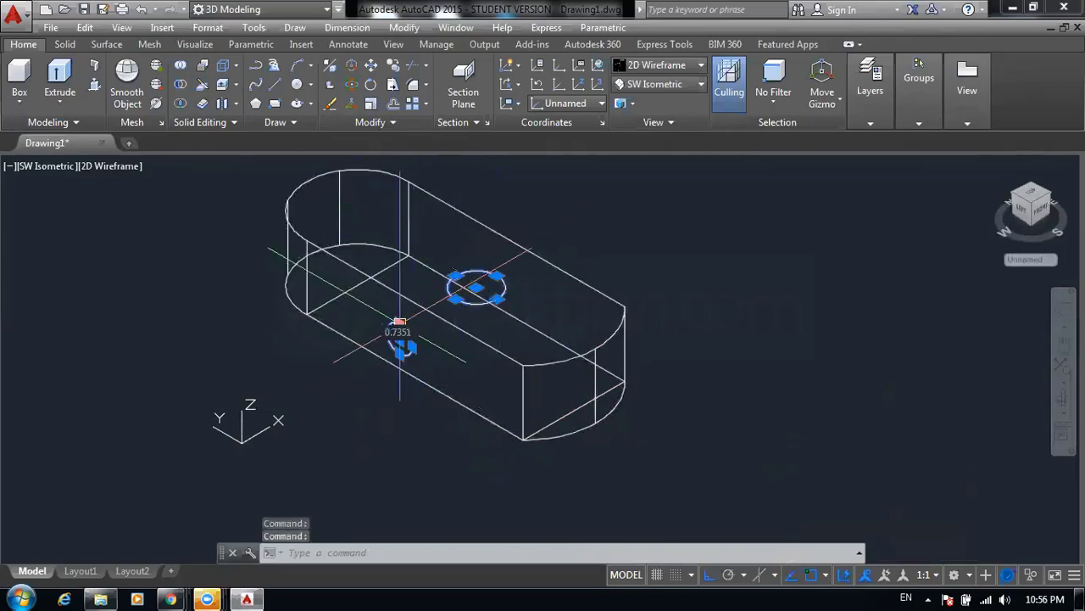
pyautogui.press('Delete')
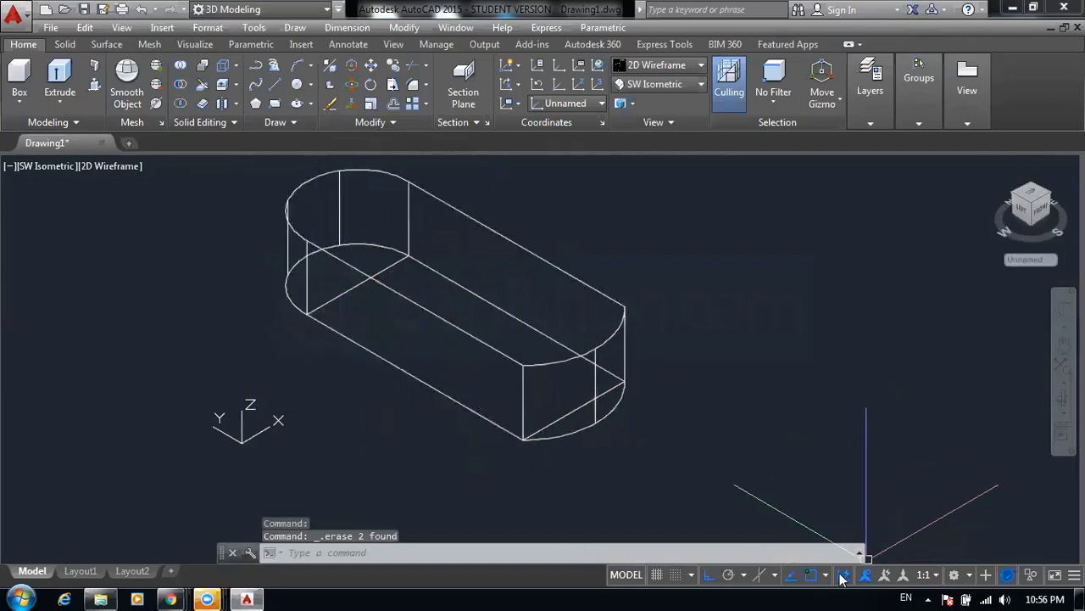
pyautogui.click(842, 576)
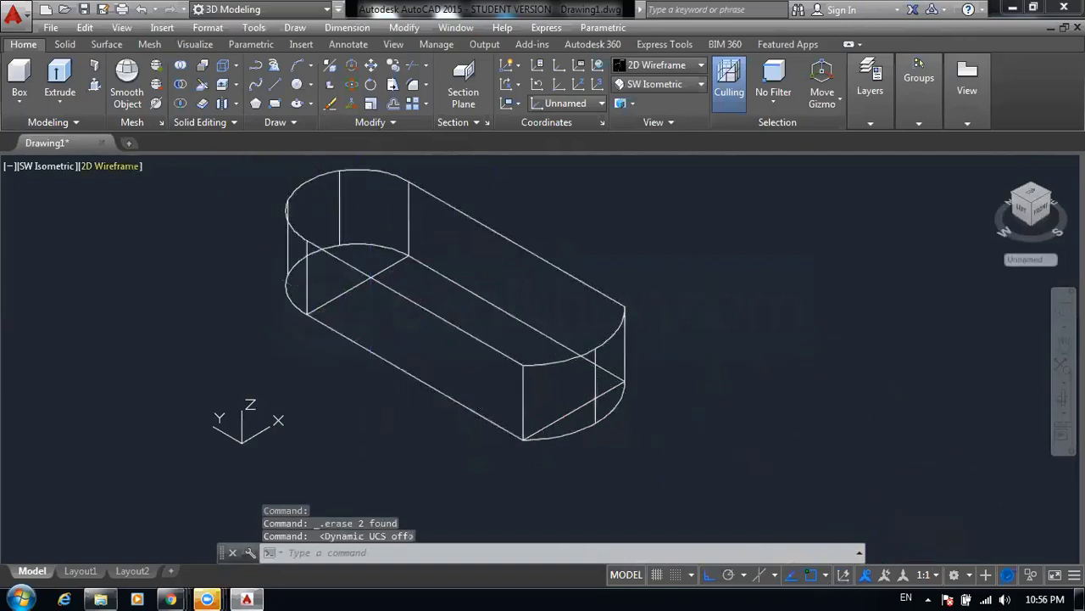
# - Draw a circle on the solid's top face with CIRCLE, then reposition the view
pyautogui.write('c')
pyautogui.press('Return')
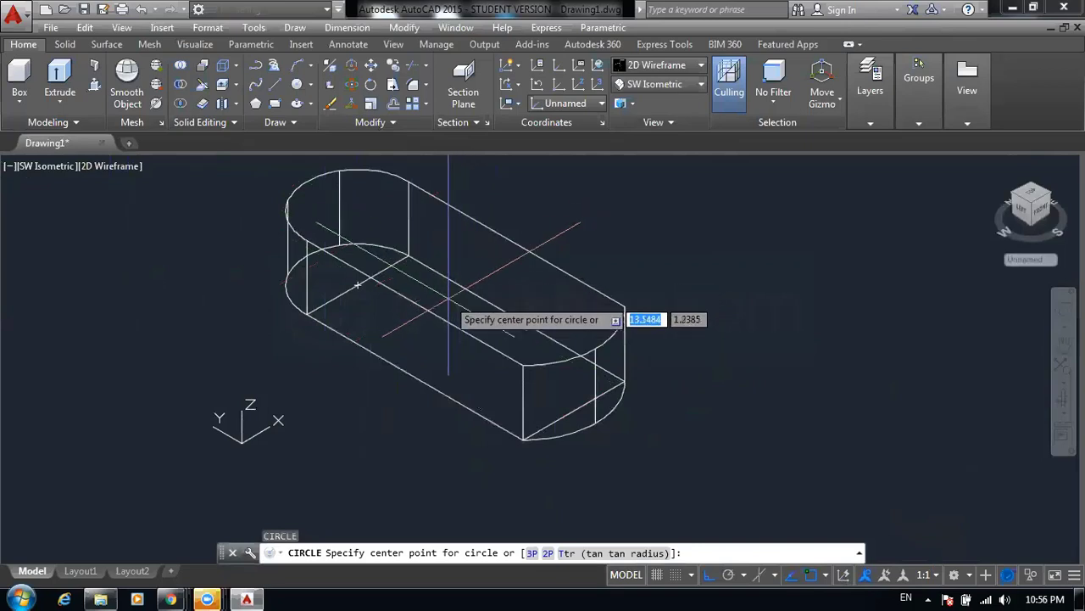
pyautogui.click(446, 280)
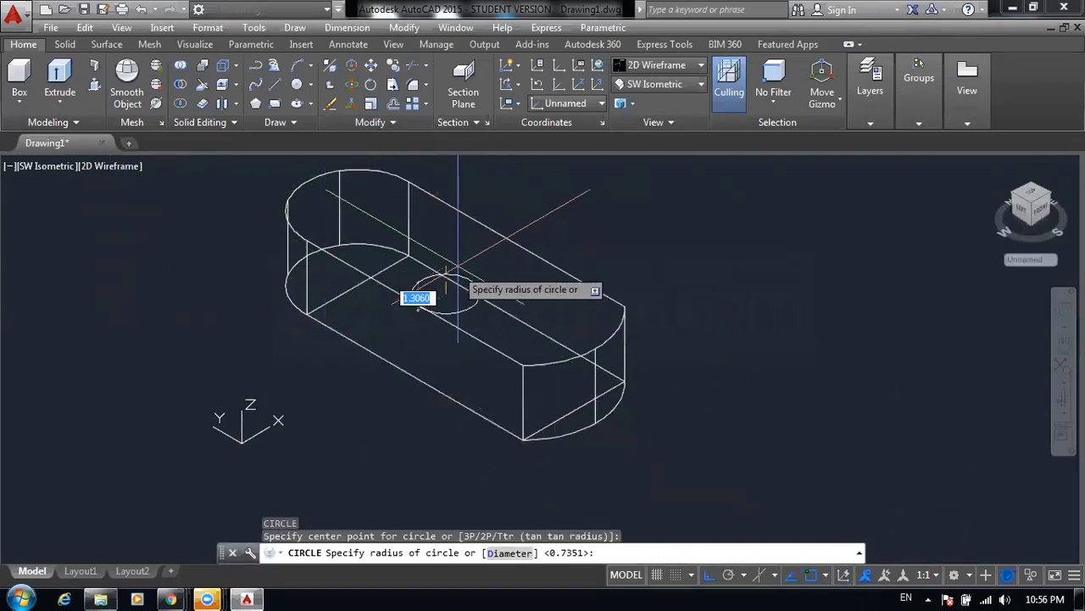
pyautogui.click(456, 254)
pyautogui.press('Return')
pyautogui.click(446, 293)
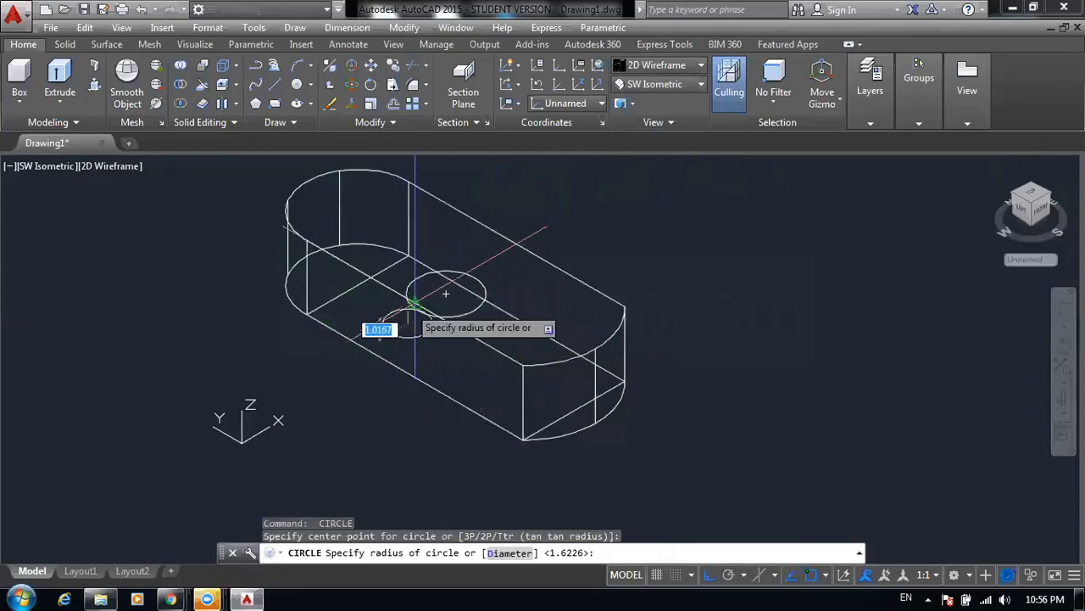
pyautogui.scroll(2, 408, 320)
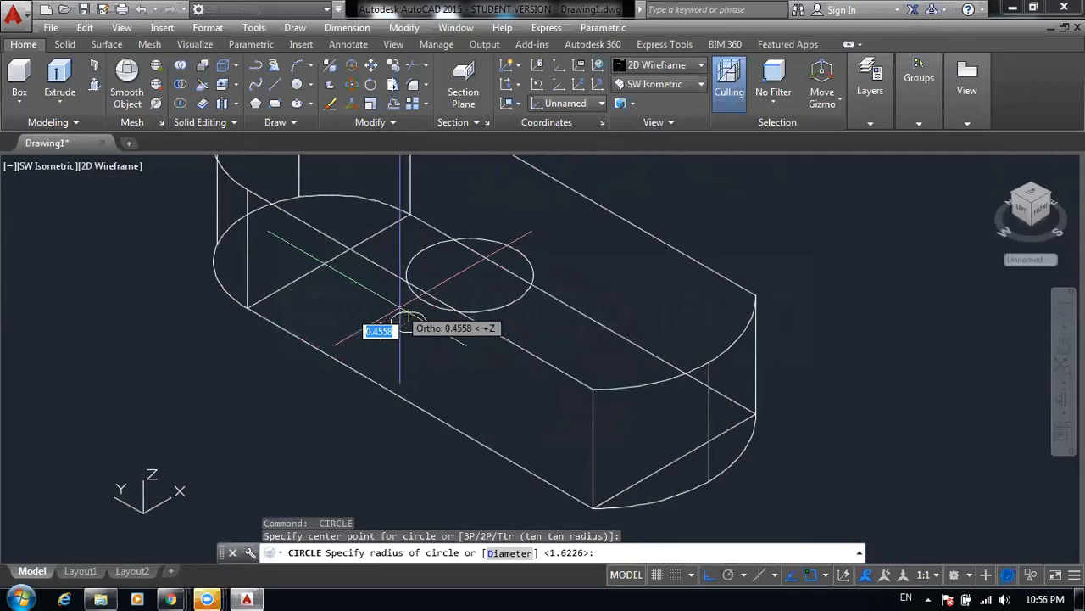
pyautogui.press('Escape')
pyautogui.moveTo(439, 254)
pyautogui.mouseDown(button='middle')
pyautogui.moveTo(476, 266)
pyautogui.moveTo(488, 254)
pyautogui.mouseUp(button='middle')
pyautogui.scroll(-2, 476, 266)
# - Add a circle beside the solid and a smaller circle on the top face, then re-enable Dynamic UCS
pyautogui.press('Return')
pyautogui.click(793, 393)
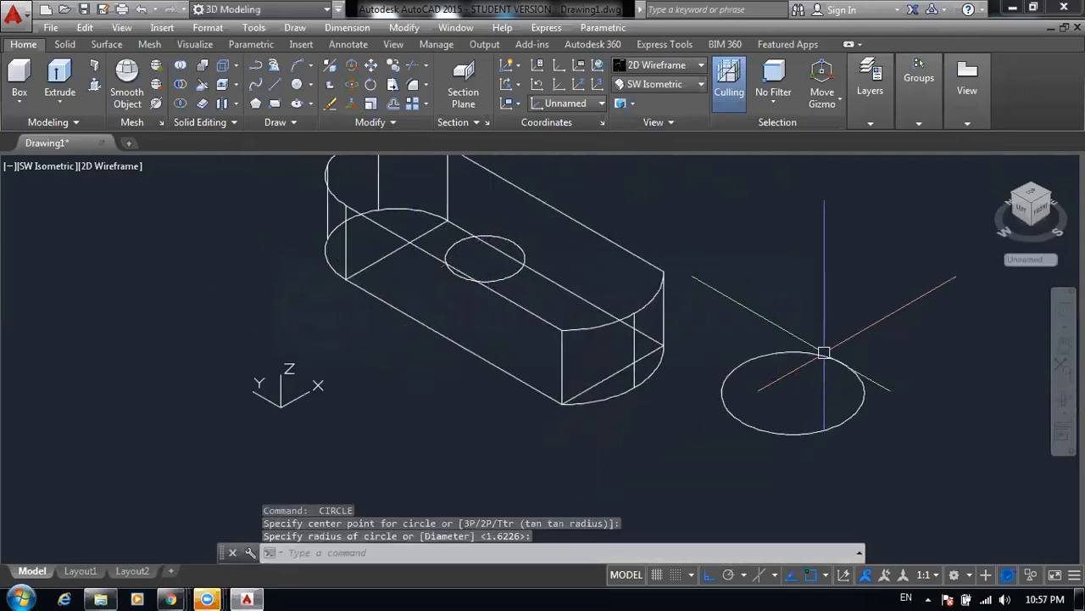
pyautogui.press('Escape')
pyautogui.press('Escape')
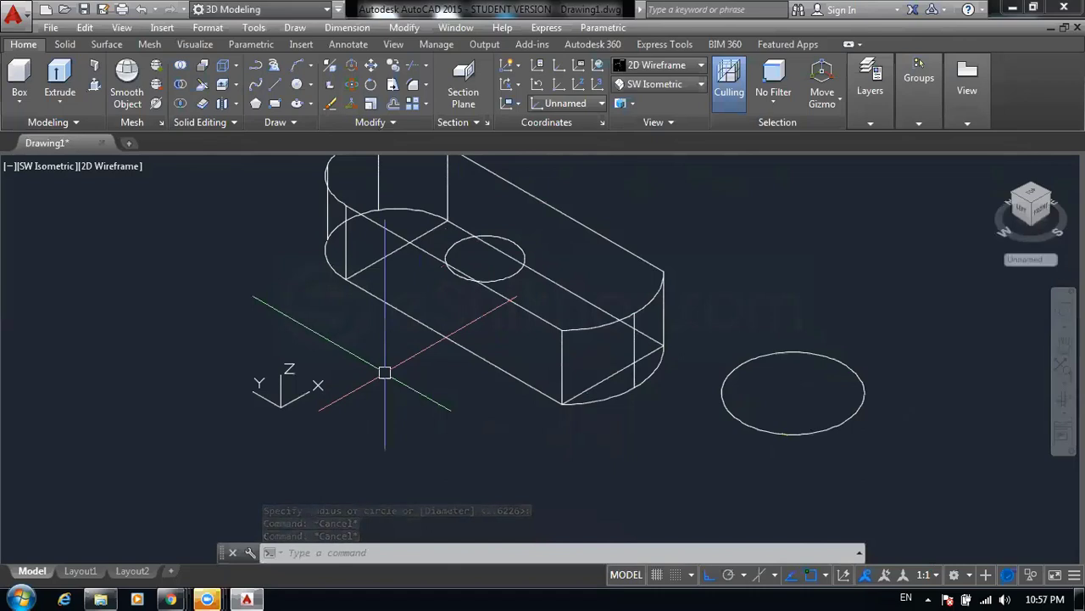
pyautogui.press('Return')
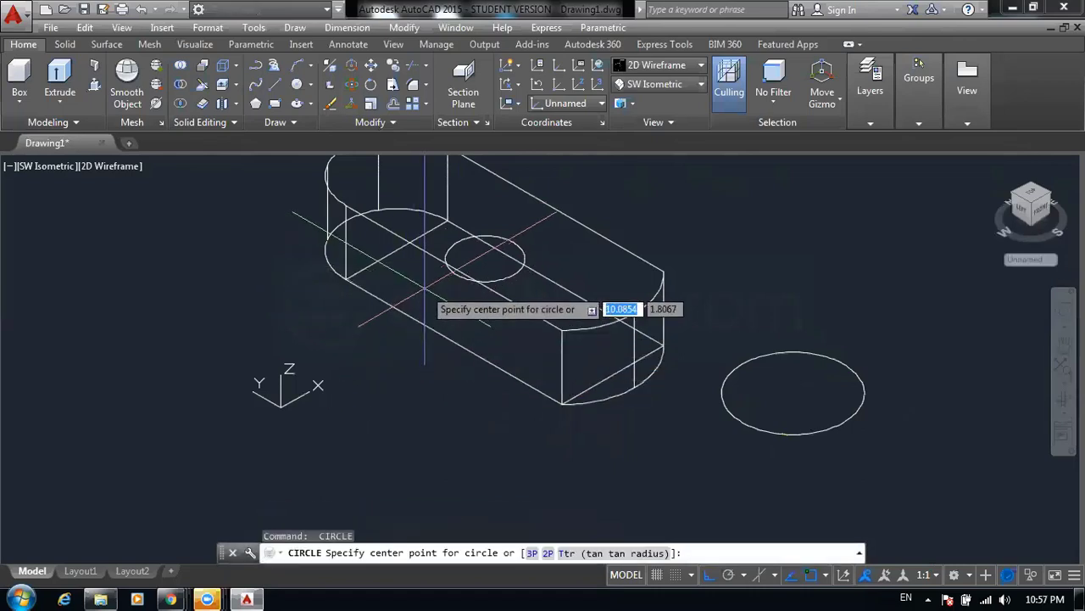
pyautogui.click(421, 288)
pyautogui.click(421, 273)
pyautogui.press('Escape')
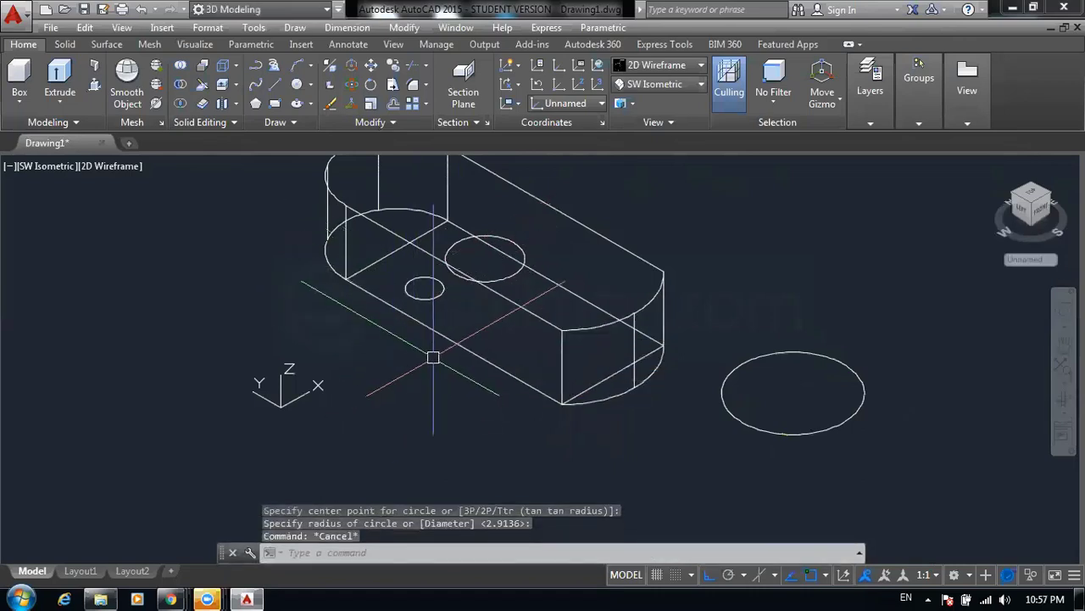
pyautogui.click(843, 575)
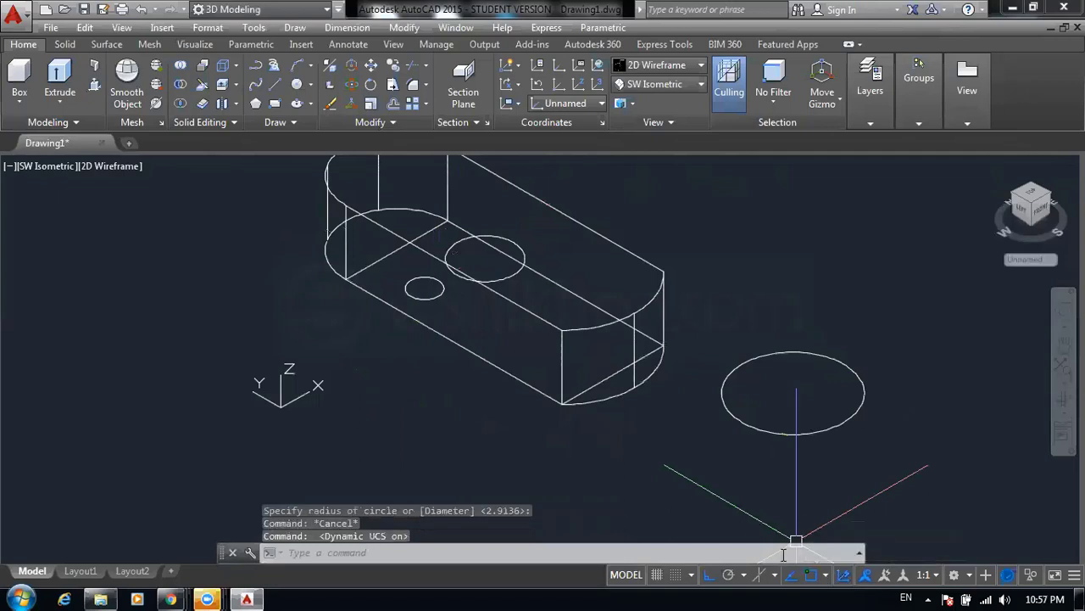
# - Draw circles on the solid's front side face and left end face
pyautogui.press('Return')
pyautogui.click(477, 321)
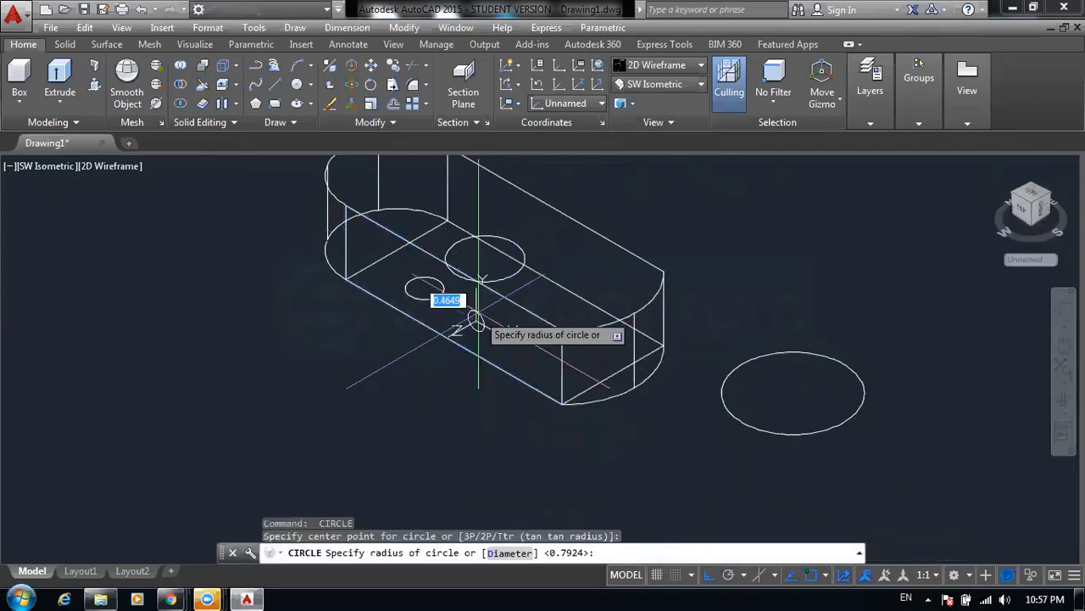
pyautogui.click(479, 297)
pyautogui.press('Escape')
pyautogui.press('Escape')
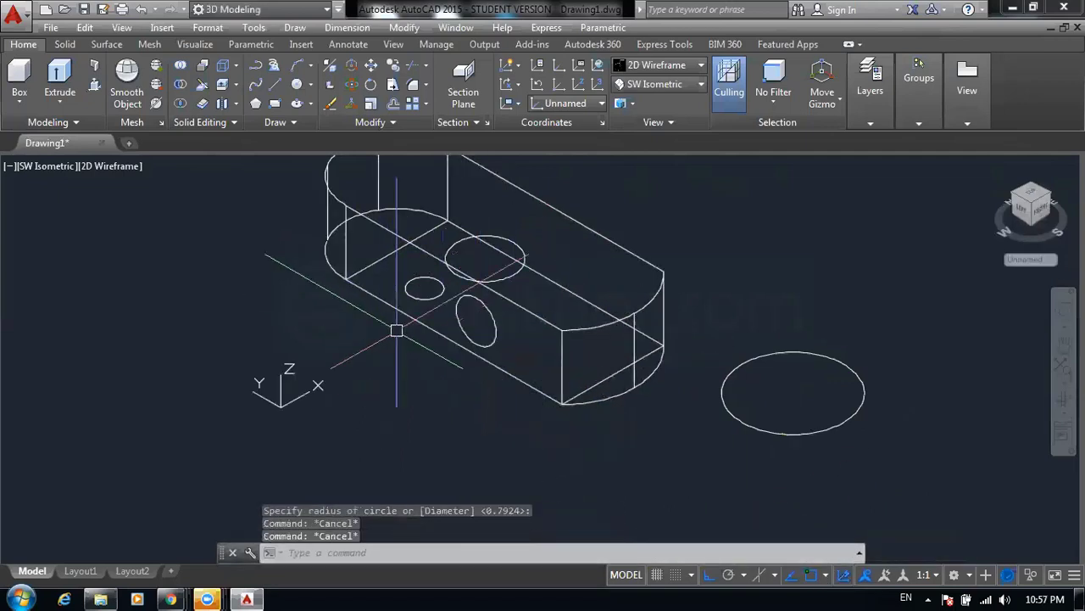
pyautogui.press('Return')
pyautogui.click(373, 255)
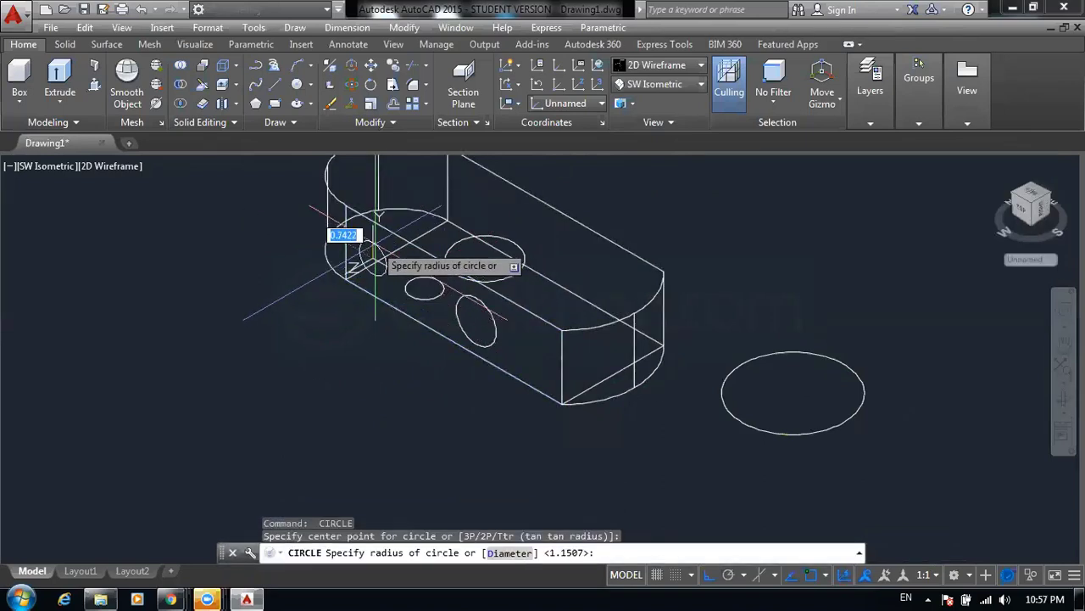
pyautogui.press('Escape')
pyautogui.press('Escape')
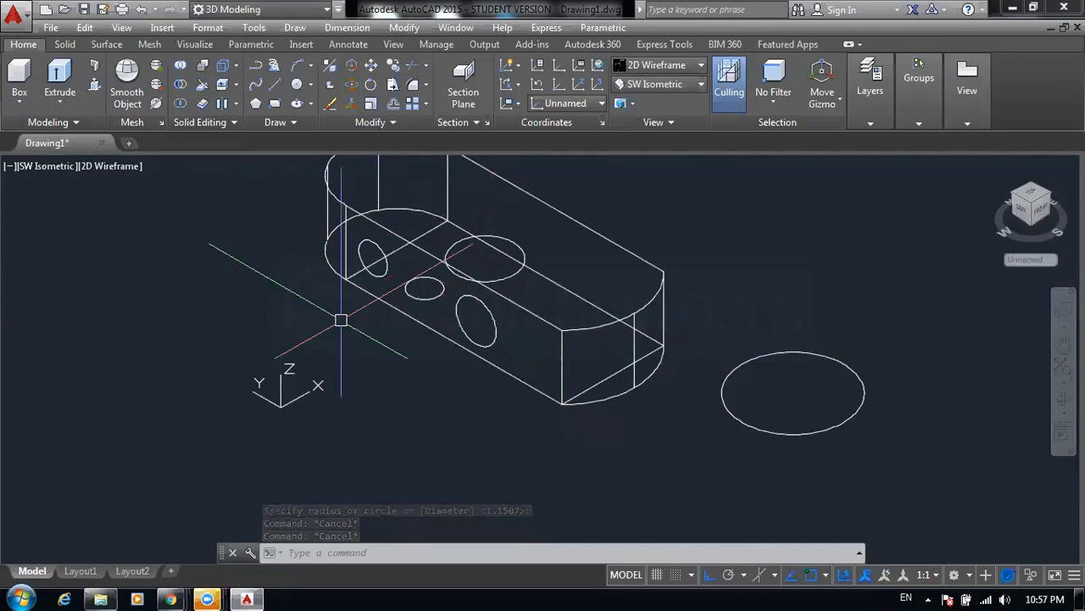
# - Select all five circles, delete them, and turn Dynamic UCS off
pyautogui.click(462, 314)
pyautogui.click(424, 290)
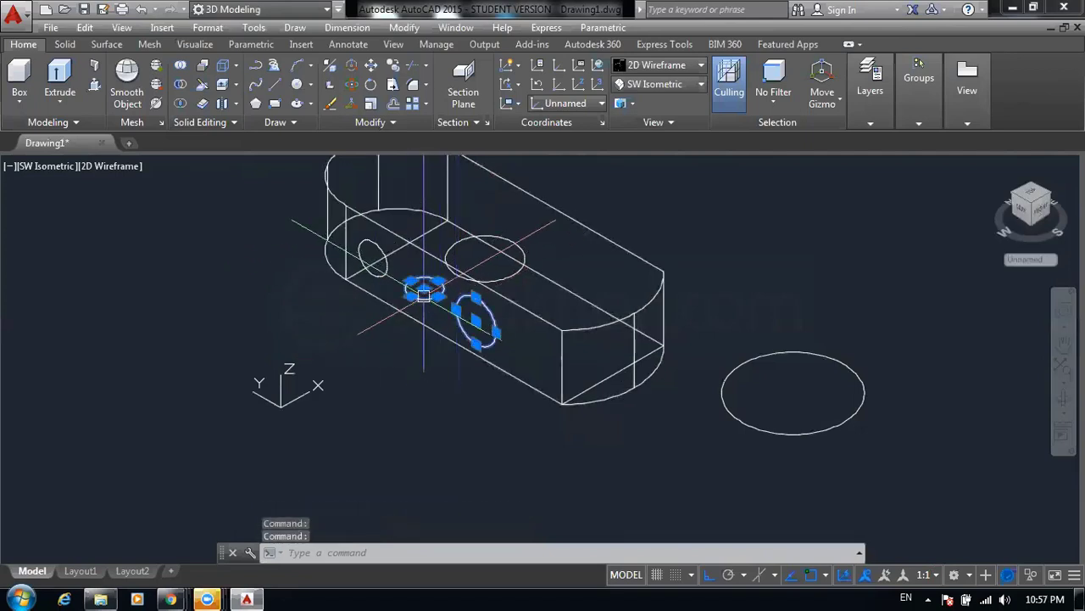
pyautogui.click(363, 254)
pyautogui.click(458, 273)
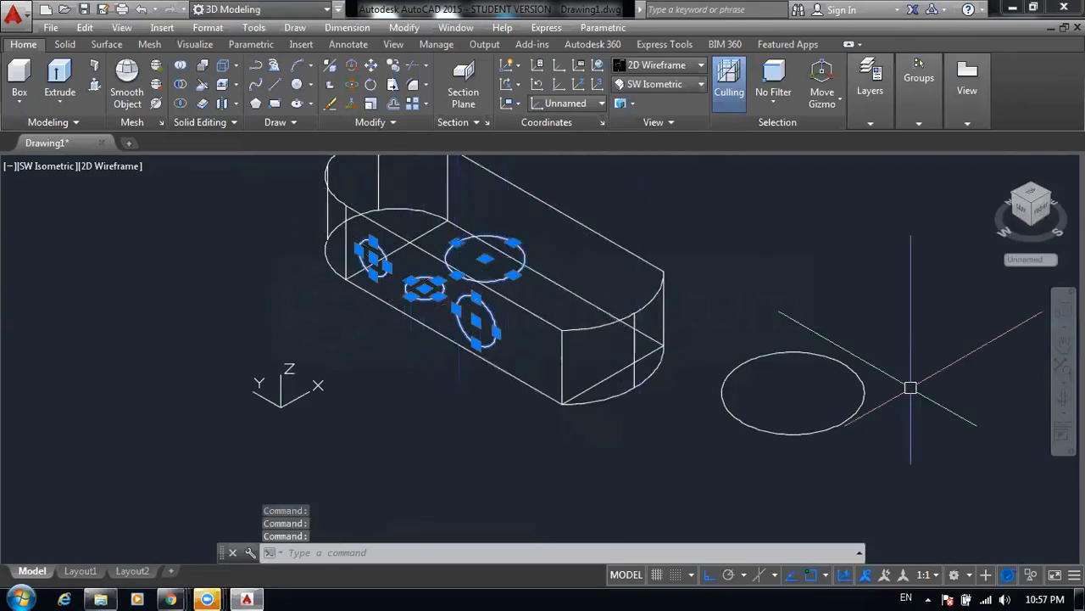
pyautogui.click(858, 411)
pyautogui.click(814, 424)
pyautogui.press('Delete')
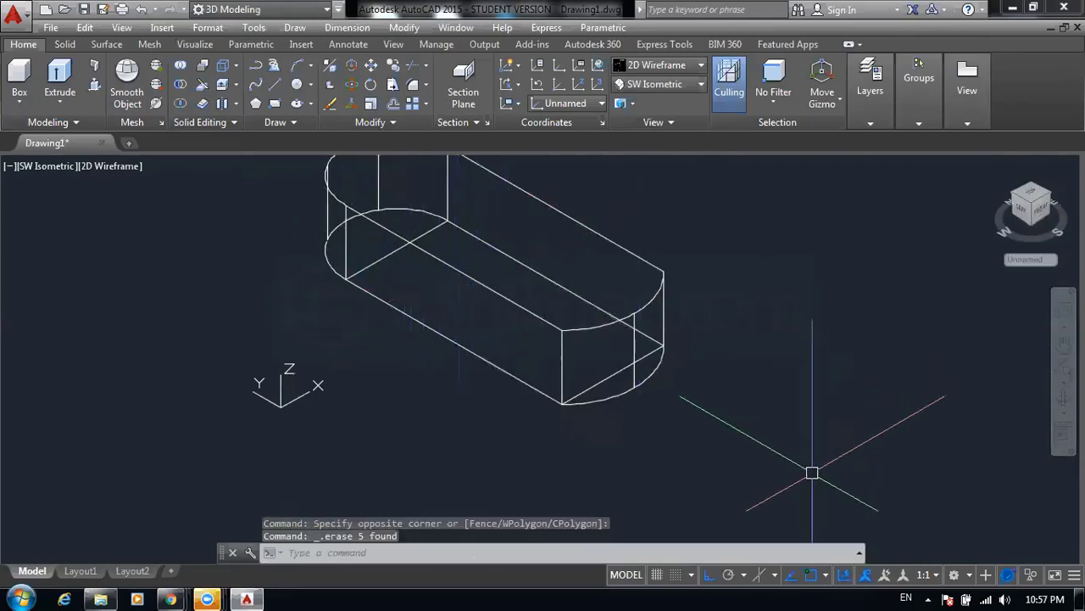
pyautogui.click(846, 575)
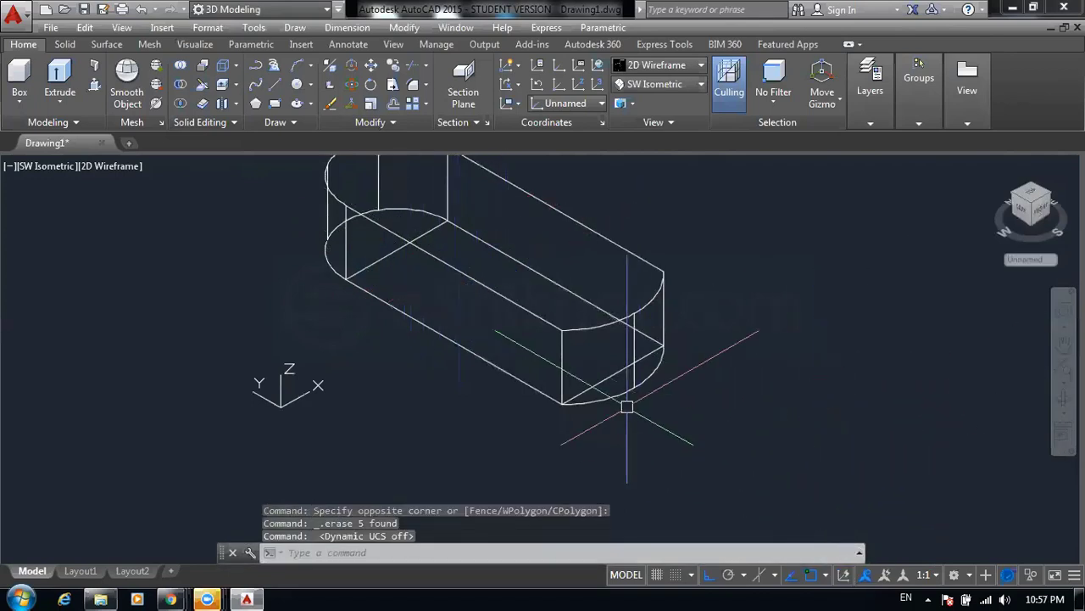
# - Pan so the whole obround solid is visible, cancelling a stray circle without drawing it
pyautogui.moveTo(519, 292); pyautogui.dragTo(492, 319, button='middle')
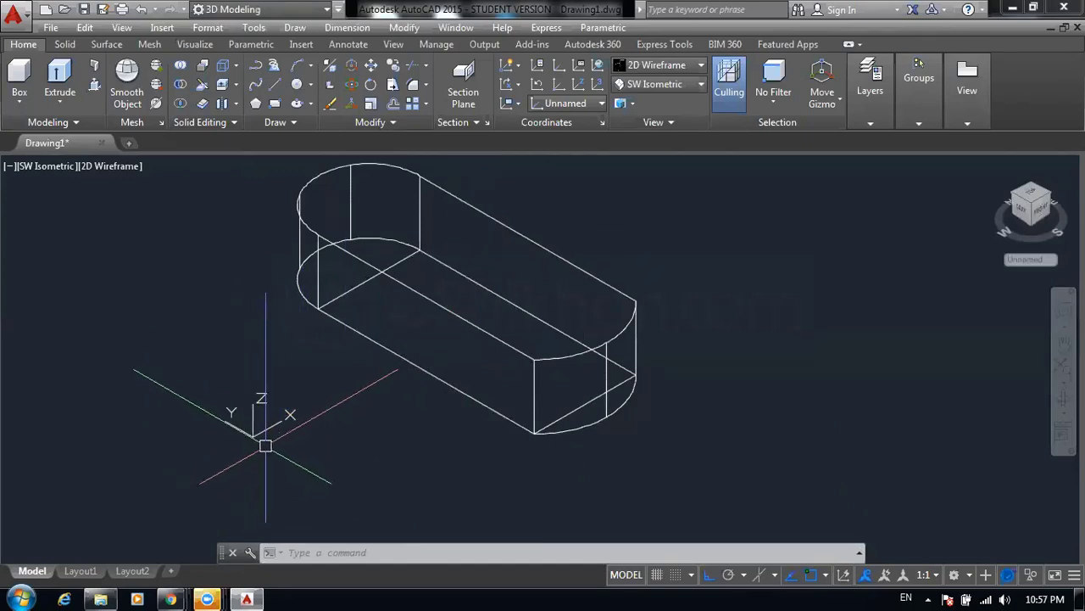
pyautogui.write('c')
pyautogui.press('Return')
pyautogui.click(160, 365)
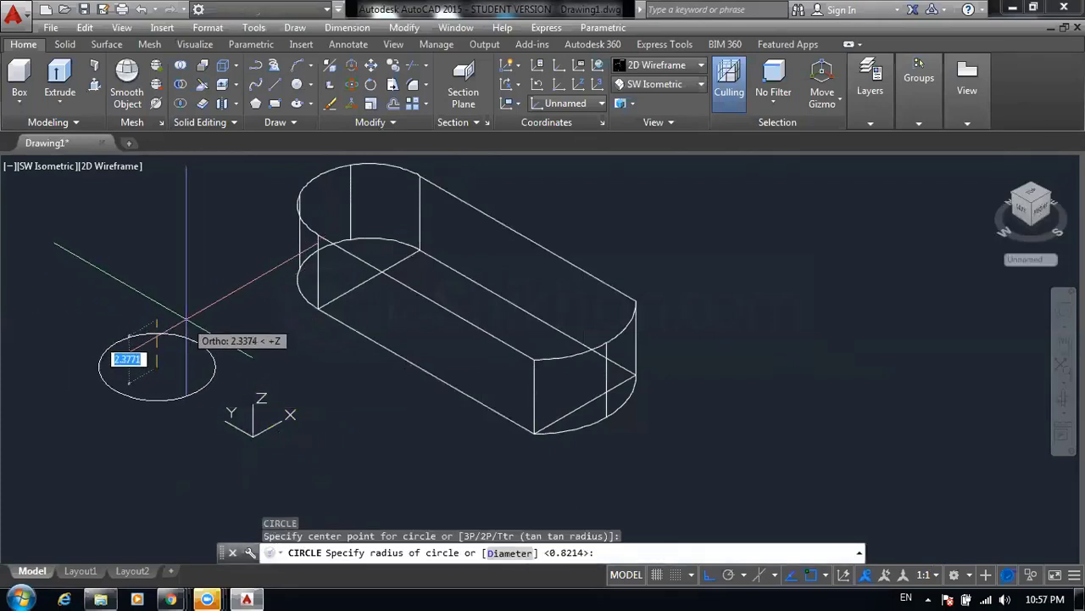
pyautogui.press('Escape')
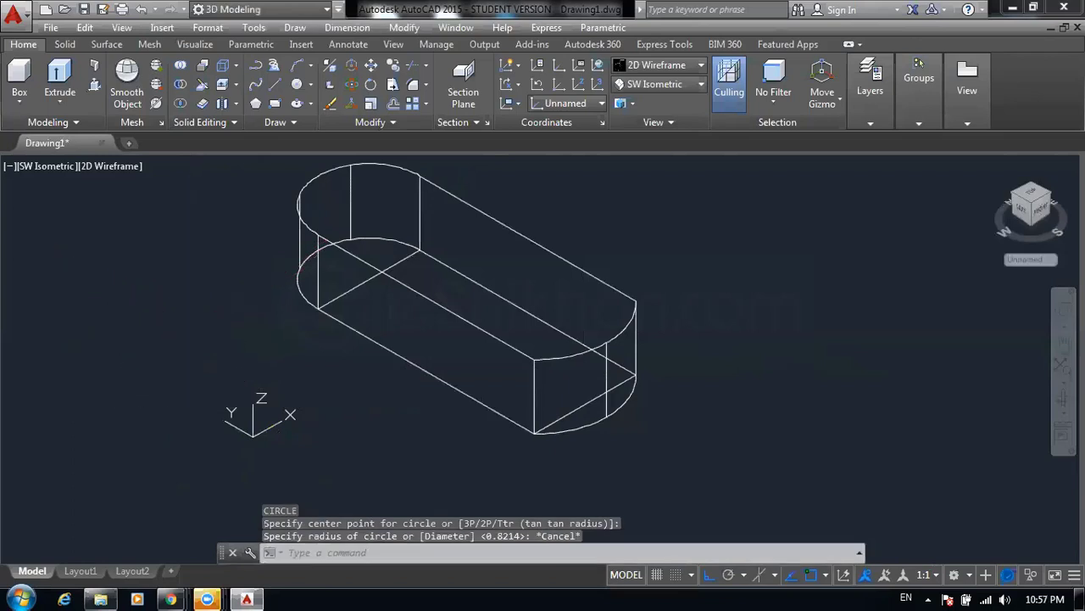
pyautogui.press('Escape')
pyautogui.press('Escape')
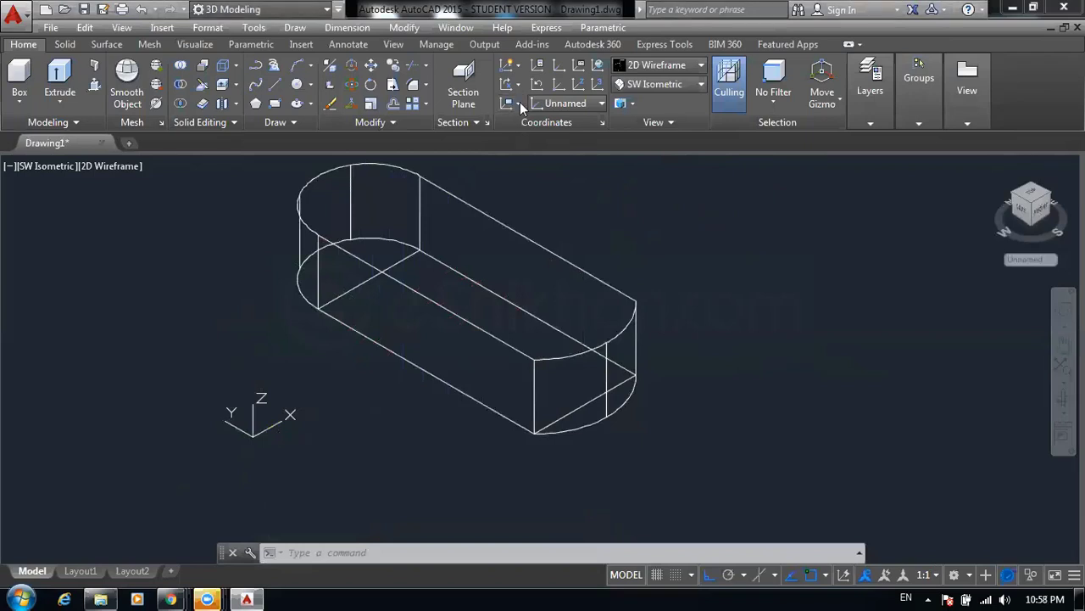
# - Align the UCS to the solid by choosing UCS Object and picking its edge
pyautogui.click(519, 103)
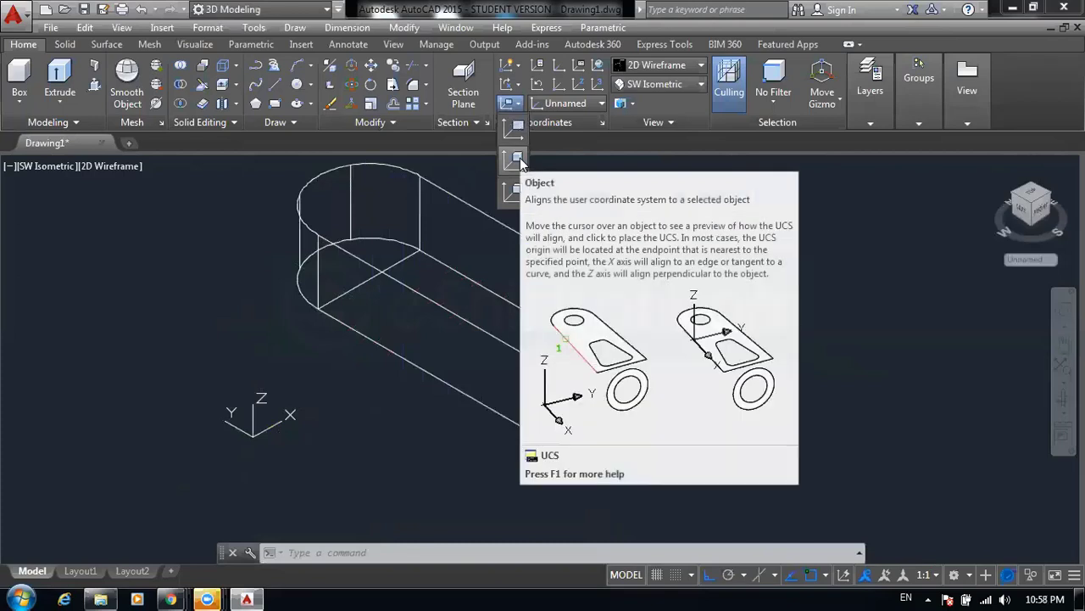
pyautogui.click(515, 159)
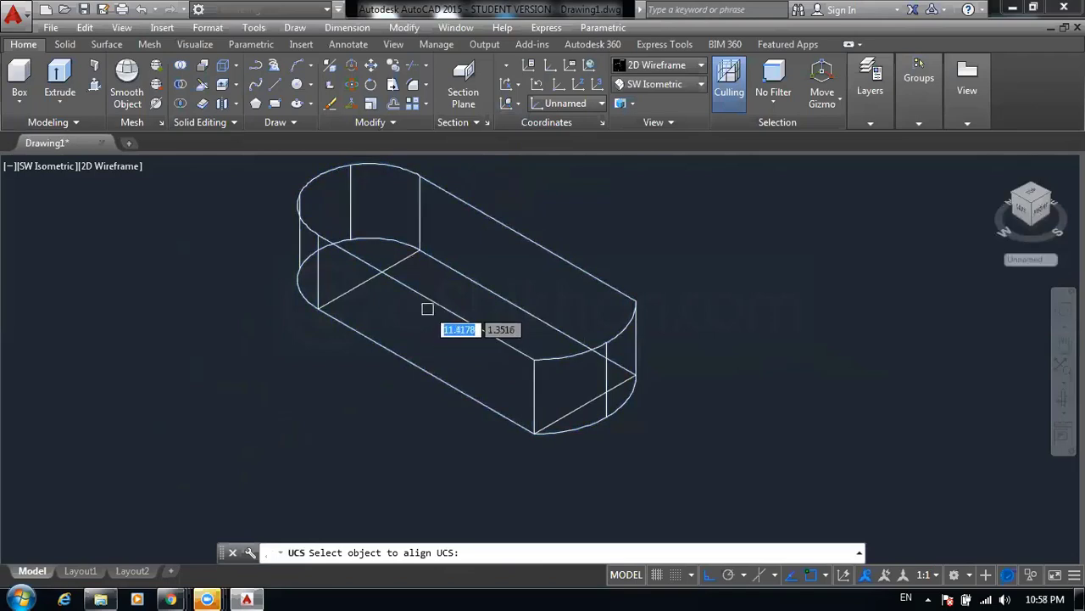
pyautogui.click(426, 307)
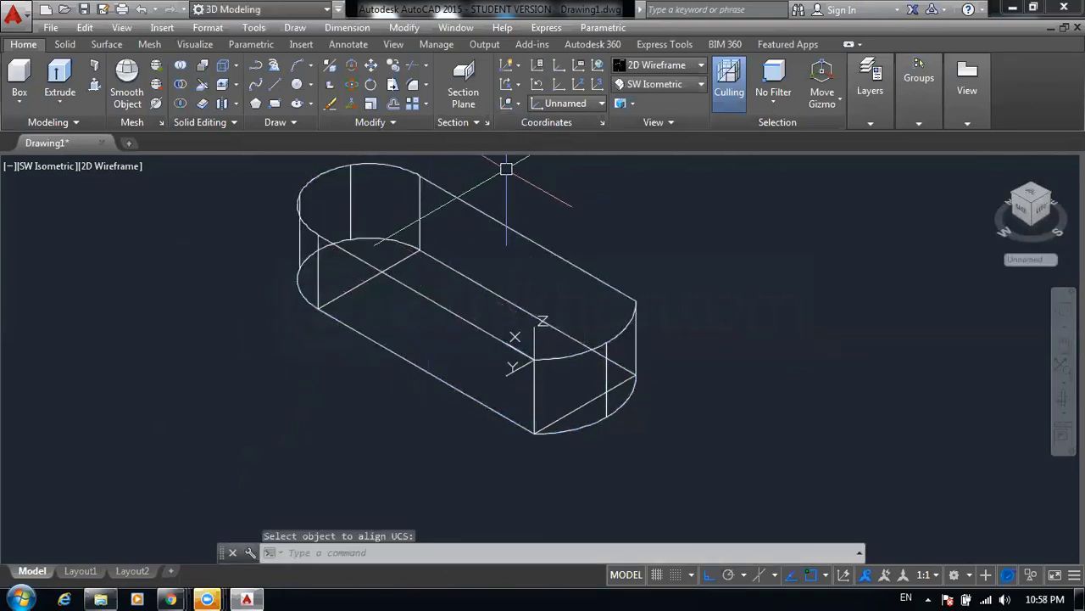
pyautogui.write('c')
pyautogui.press('Return')
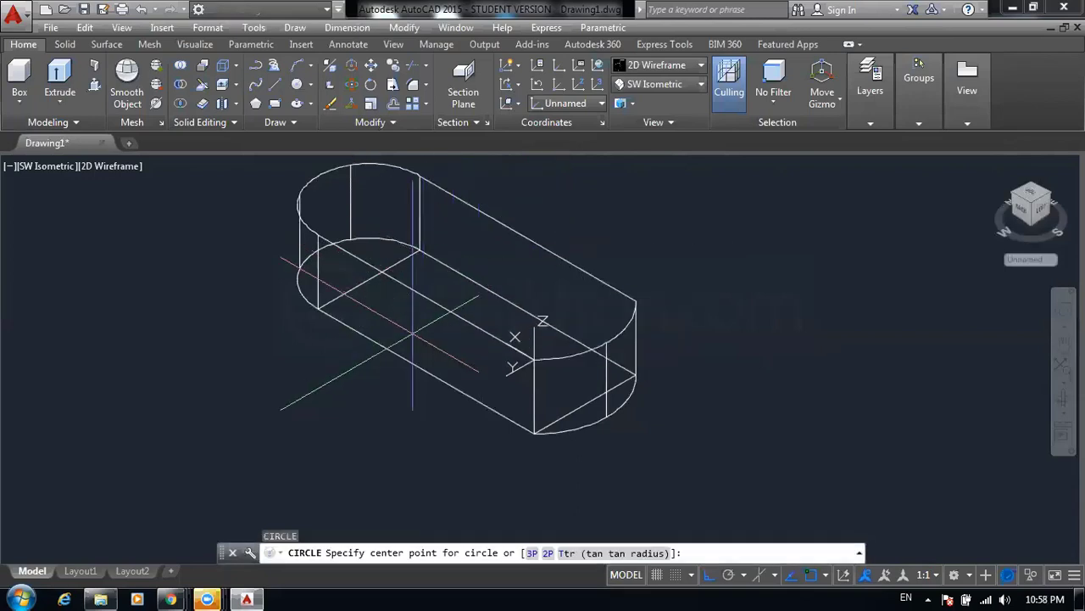
pyautogui.click(416, 312)
pyautogui.press('Escape')
pyautogui.press('Escape')
pyautogui.press('Escape')
pyautogui.press('Escape')
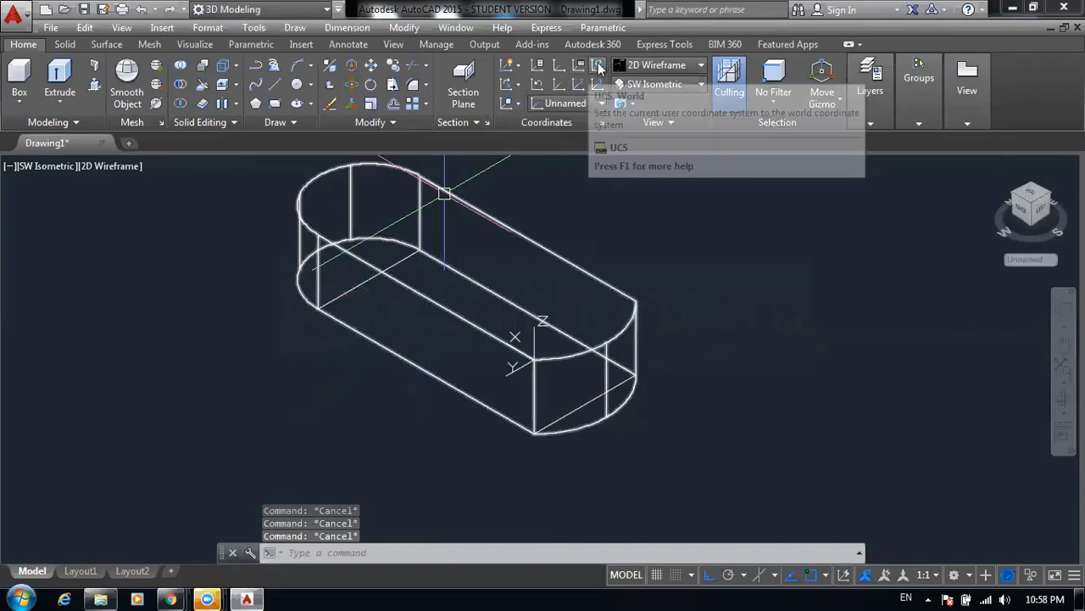
pyautogui.click(597, 65)
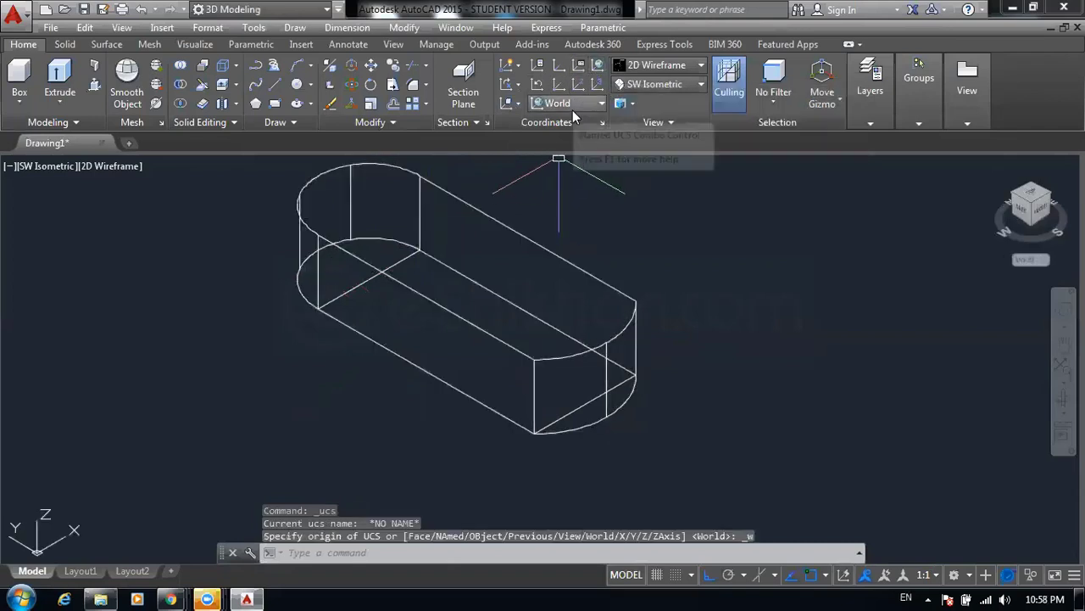
pyautogui.click(514, 108)
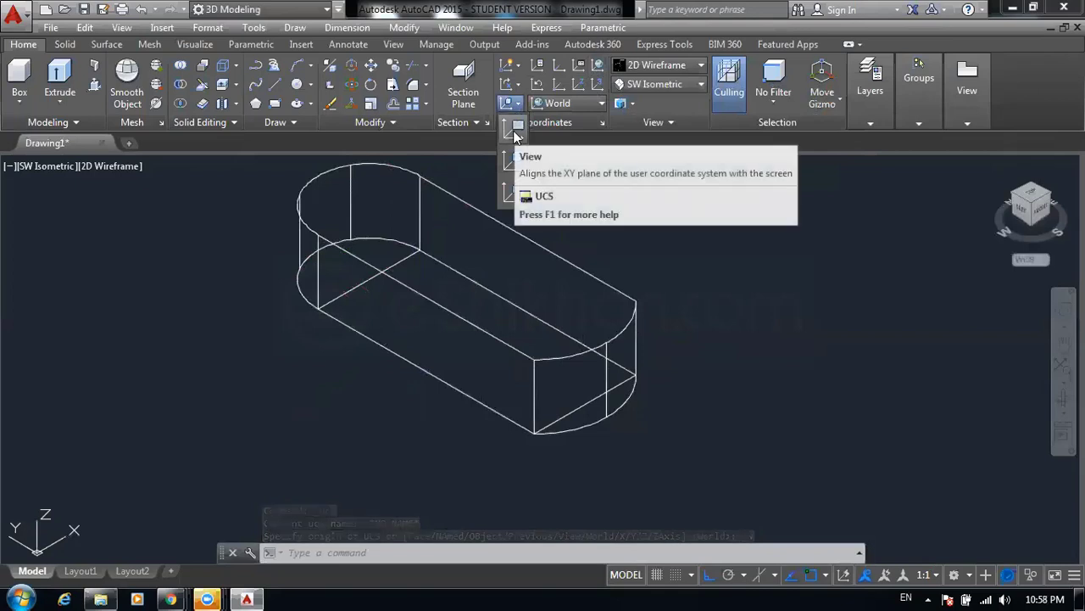
pyautogui.click(514, 136)
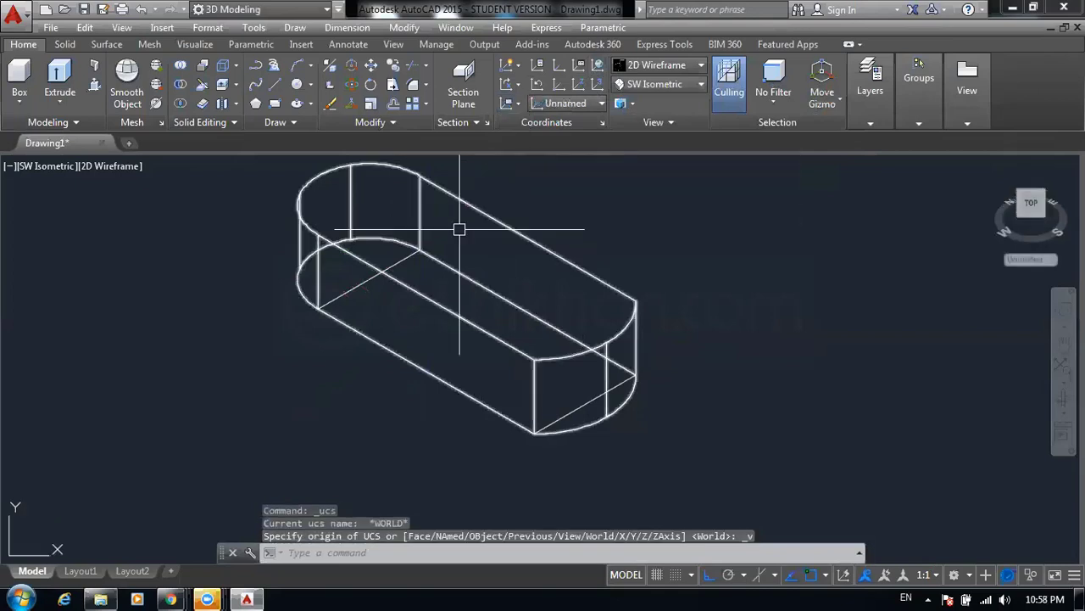
pyautogui.press('Escape')
pyautogui.press('Escape')
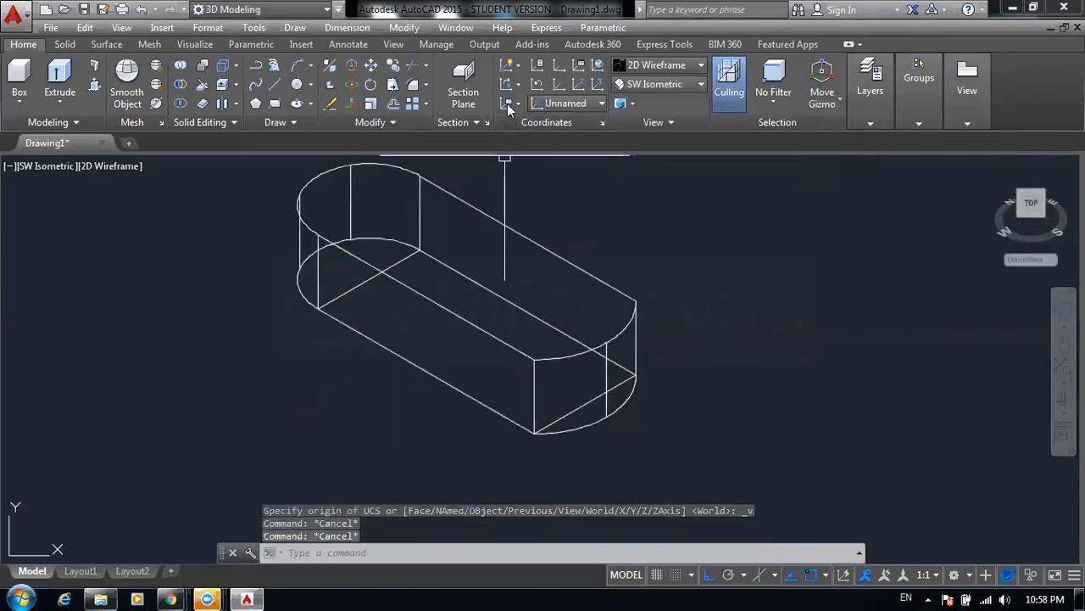
pyautogui.press('Escape')
pyautogui.click(513, 104)
pyautogui.click(515, 195)
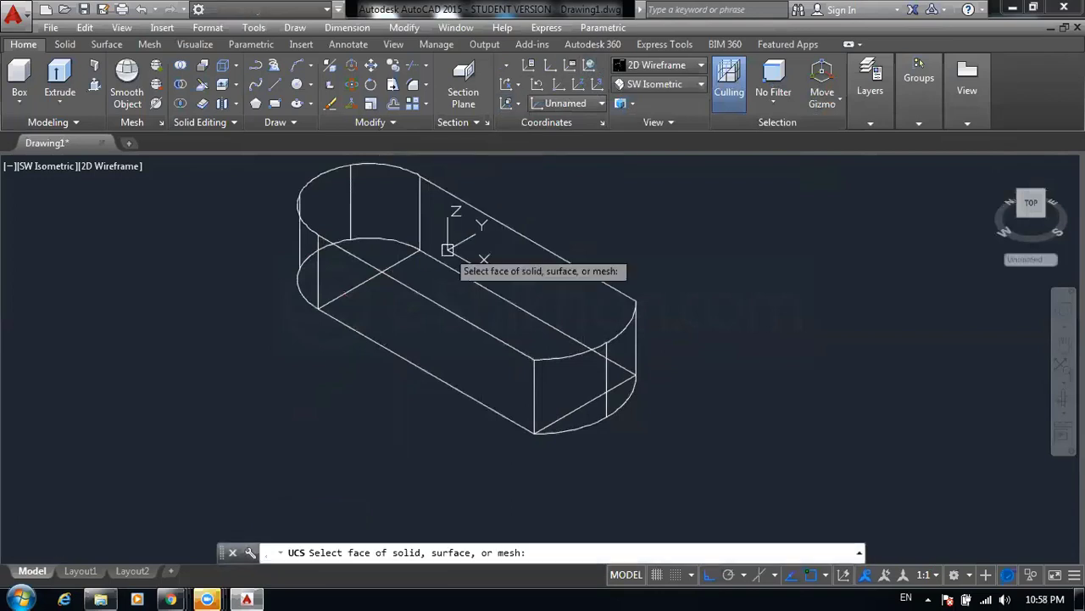
pyautogui.click(396, 316)
pyautogui.click(428, 359)
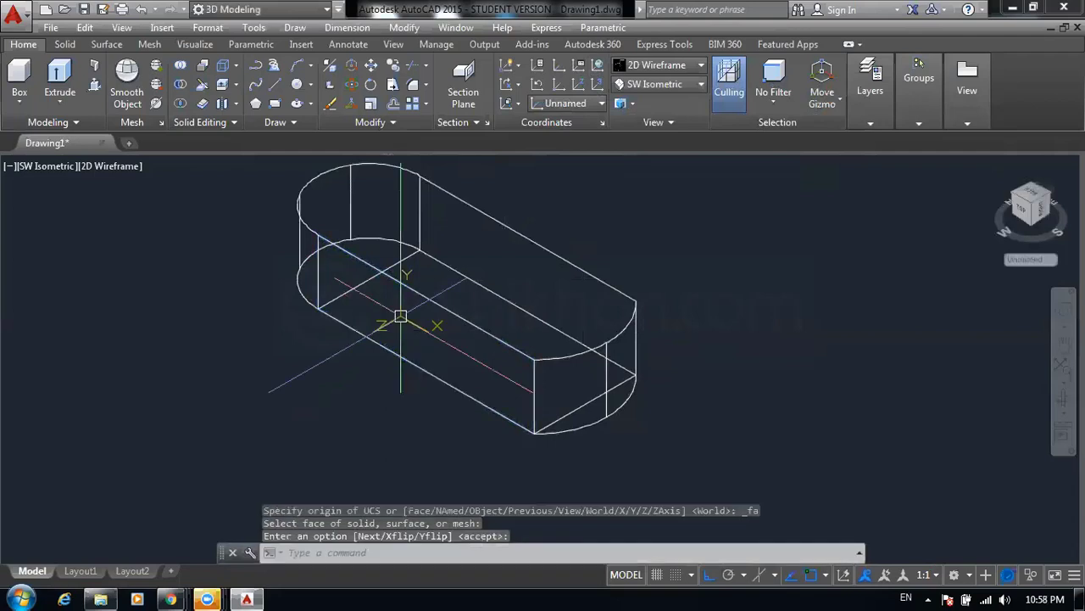
pyautogui.write('c')
pyautogui.press('Return')
pyautogui.scroll(5, 385, 334)
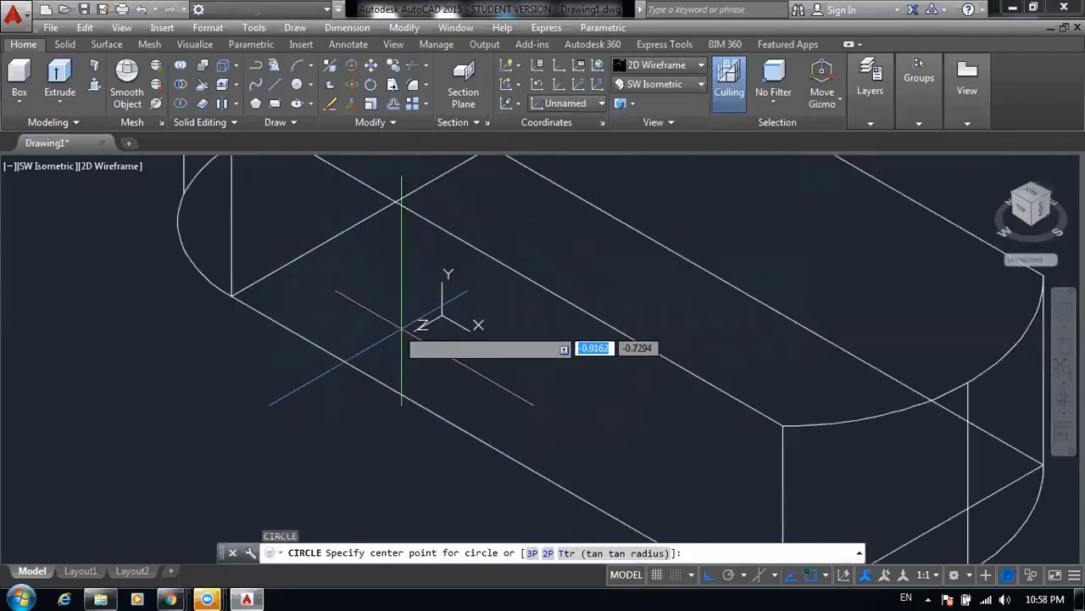
pyautogui.click(534, 390)
pyautogui.press('Escape')
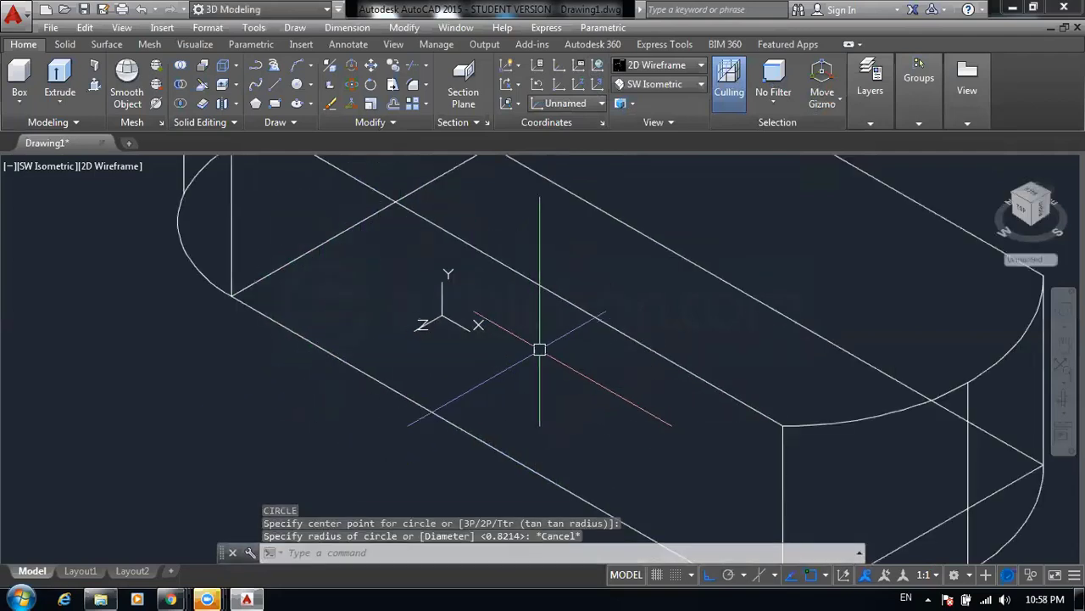
pyautogui.press('Escape')
pyautogui.press('Escape')
pyautogui.hotkey('ctrl', 'z')
pyautogui.press('Escape')
pyautogui.press('Escape')
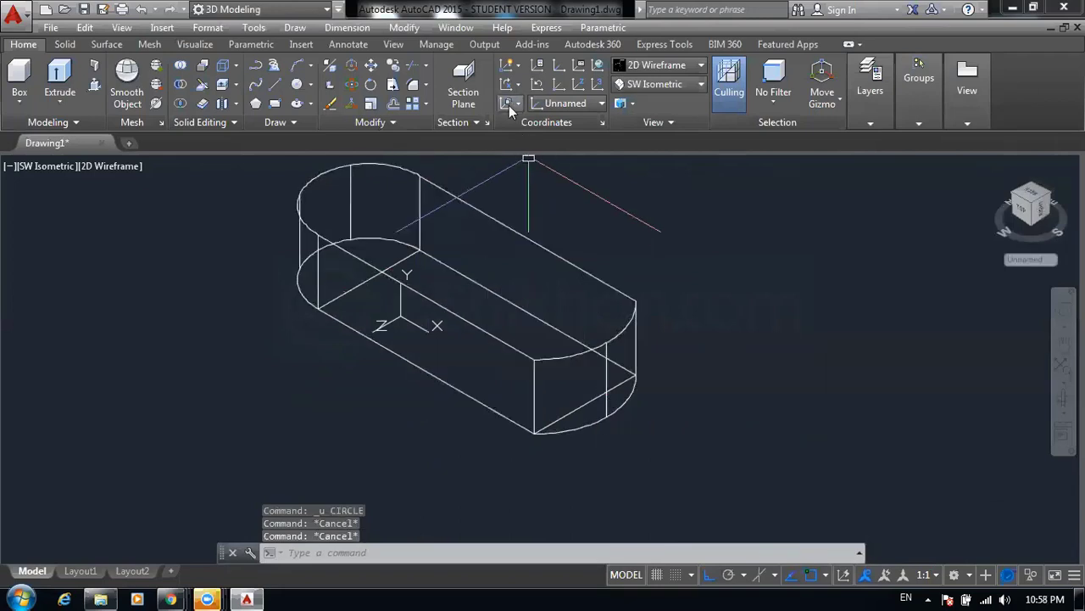
pyautogui.click(509, 107)
pyautogui.click(513, 127)
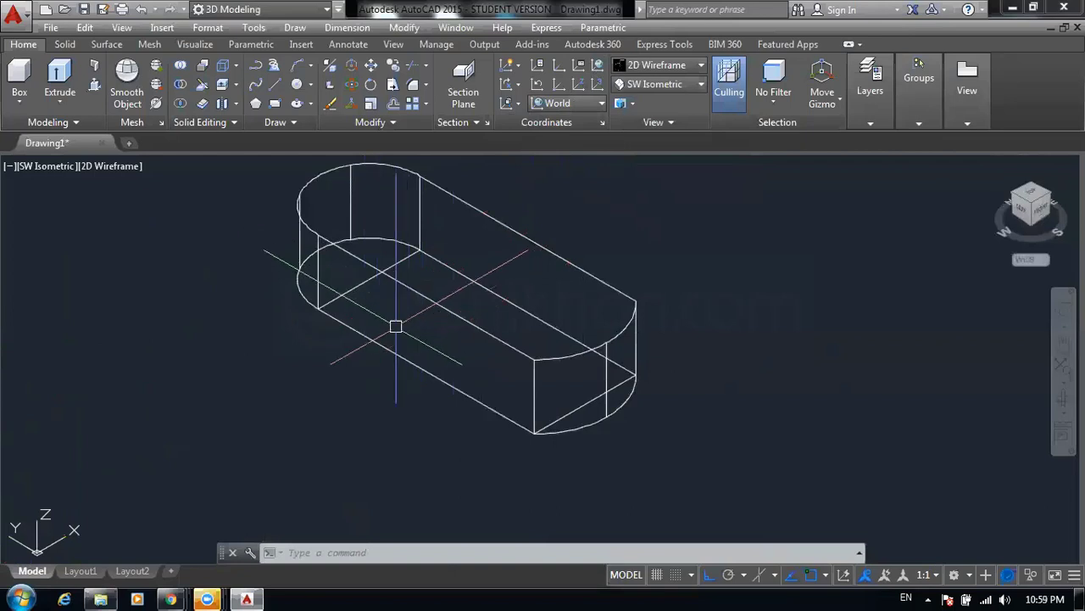
# - Use UCS Face to align the coordinate system to the solid's flat end face
pyautogui.click(510, 107)
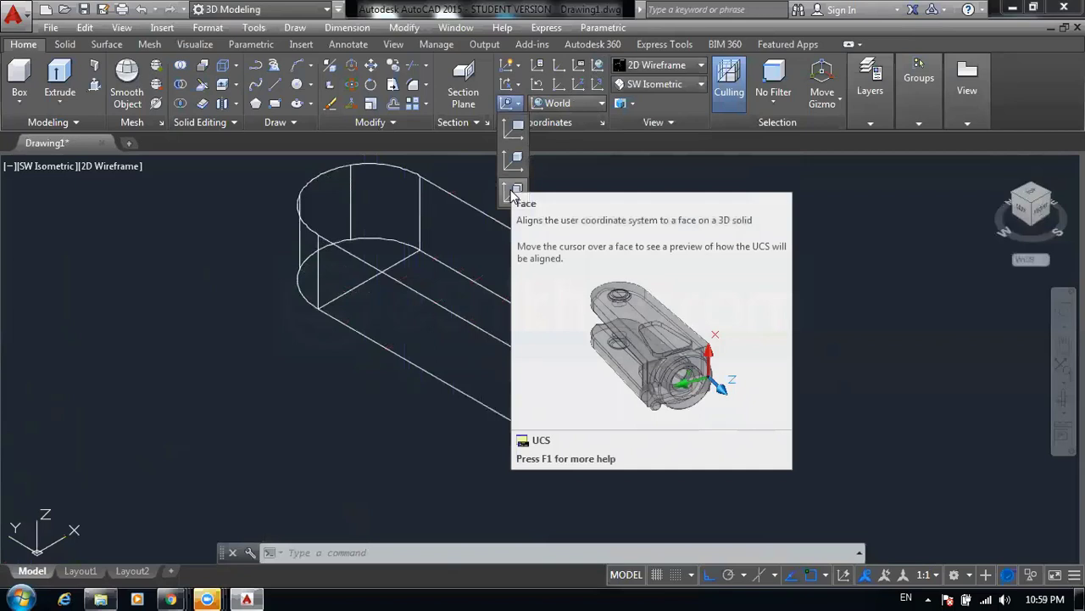
pyautogui.click(513, 193)
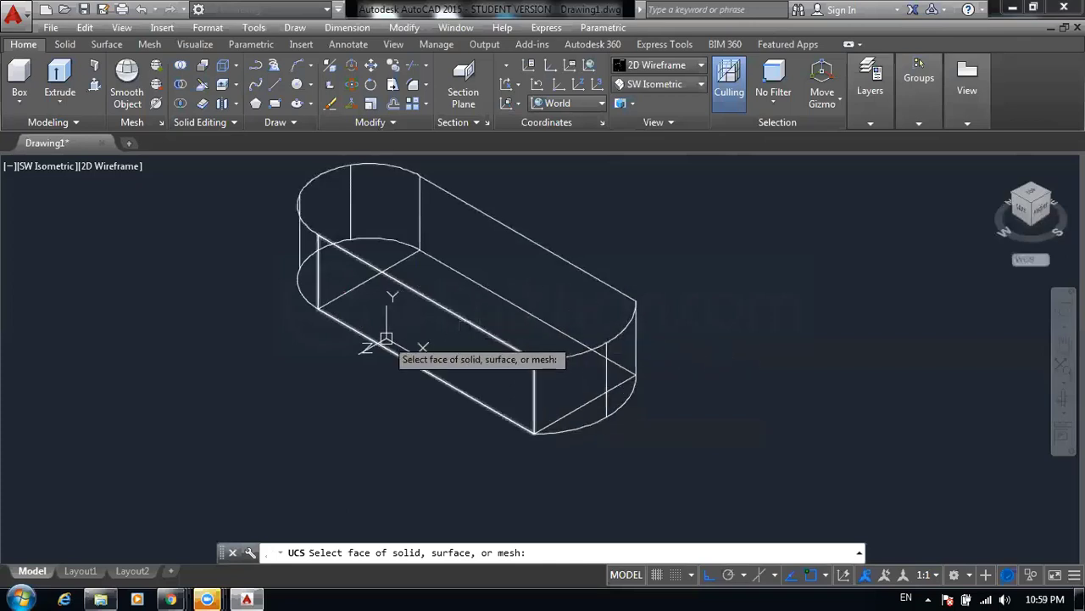
pyautogui.click(571, 414)
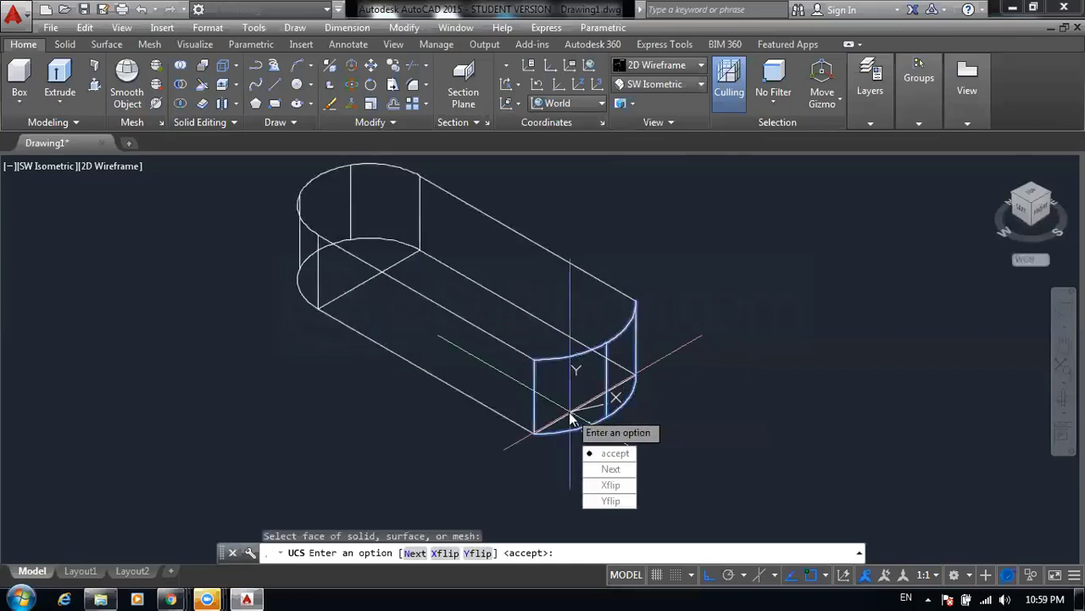
pyautogui.click(603, 456)
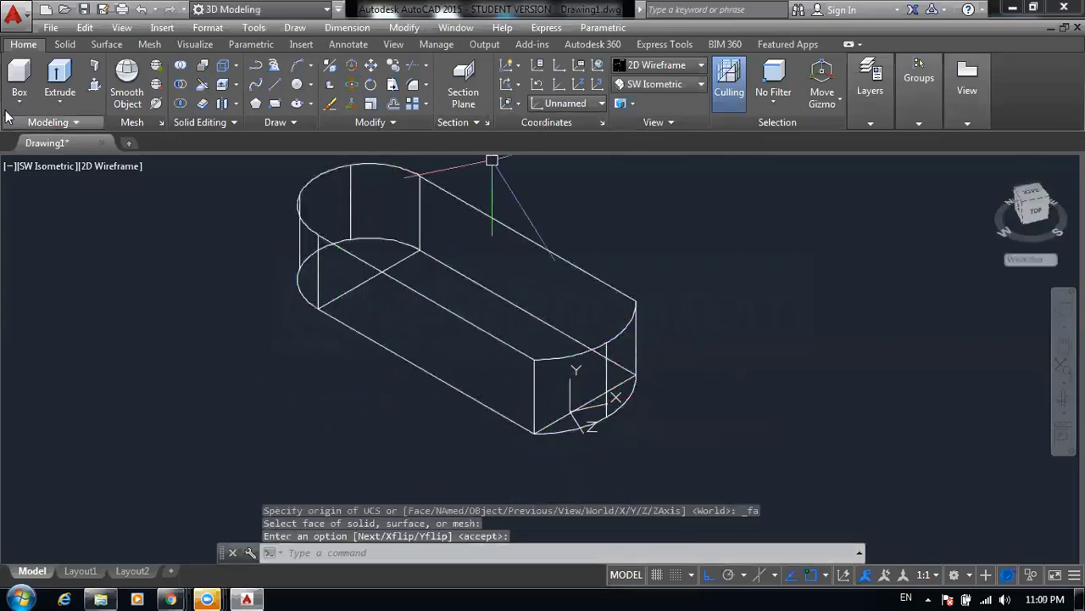
pyautogui.write('c')
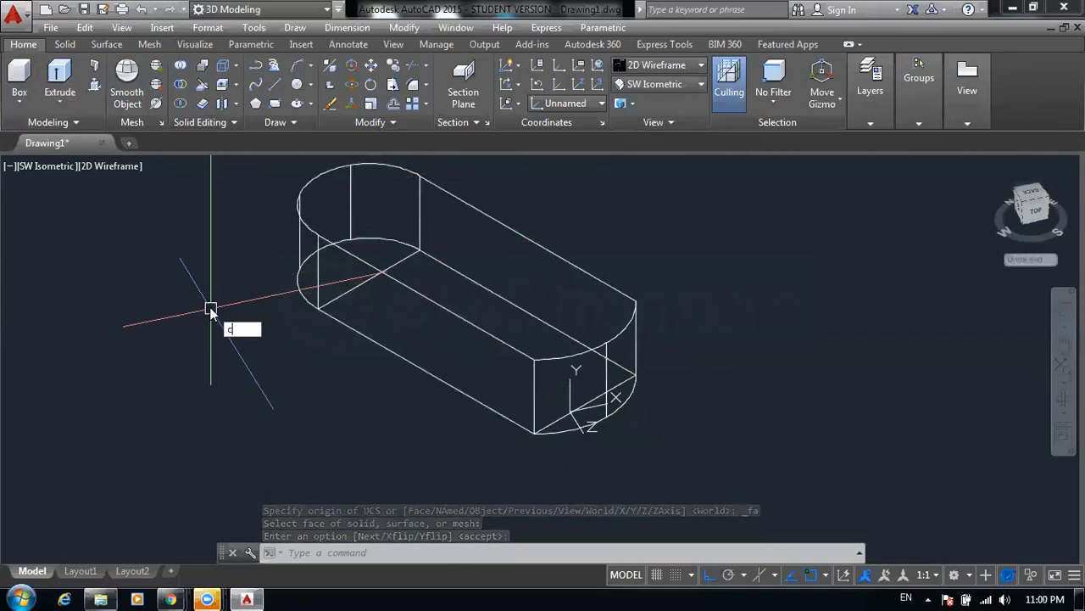
pyautogui.press('Return')
pyautogui.scroll(3, 666, 448)
pyautogui.scroll(2, 509, 266)
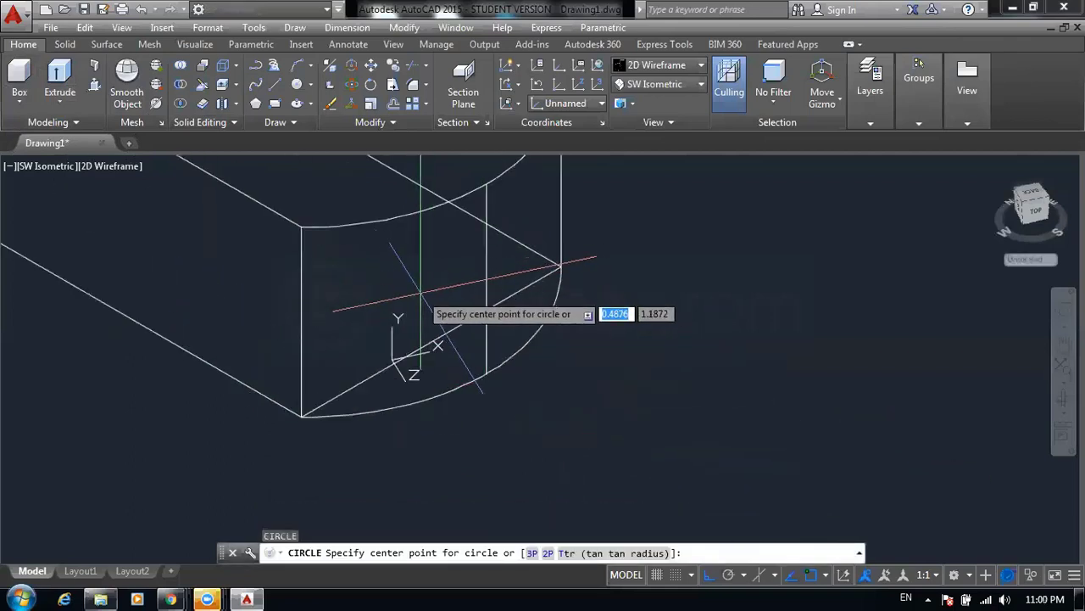
pyautogui.click(417, 295)
pyautogui.click(436, 265)
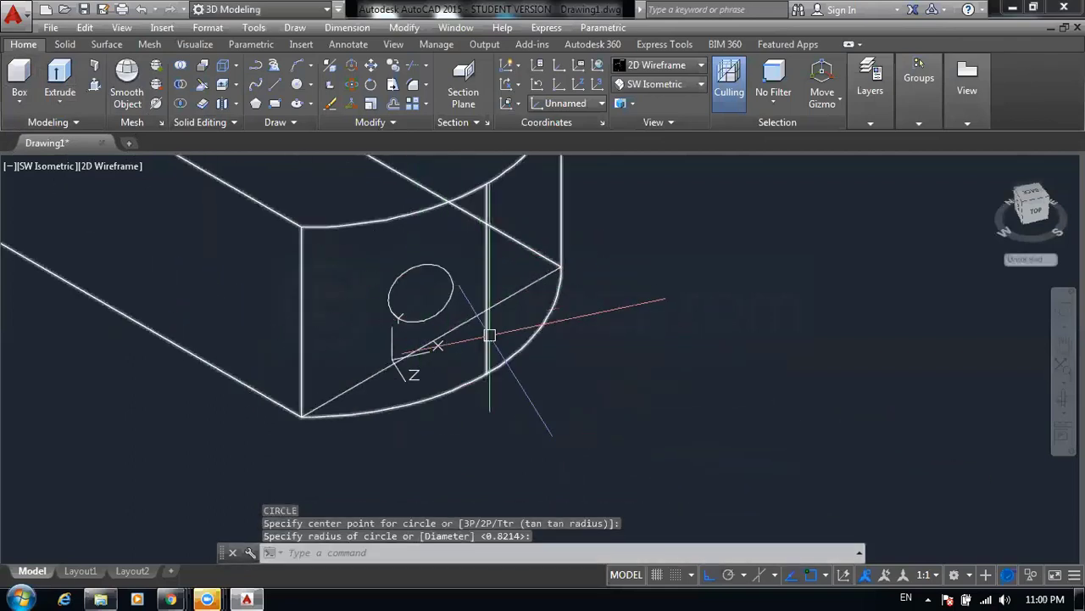
pyautogui.press('Escape')
pyautogui.press('Escape')
pyautogui.scroll(-2, 453, 295)
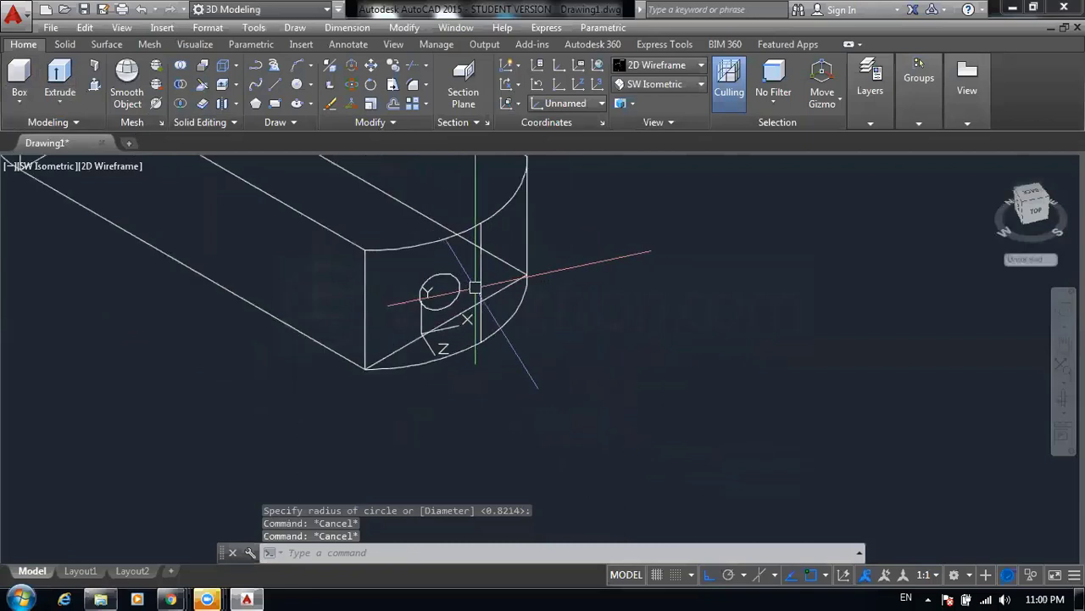
pyautogui.click(453, 295)
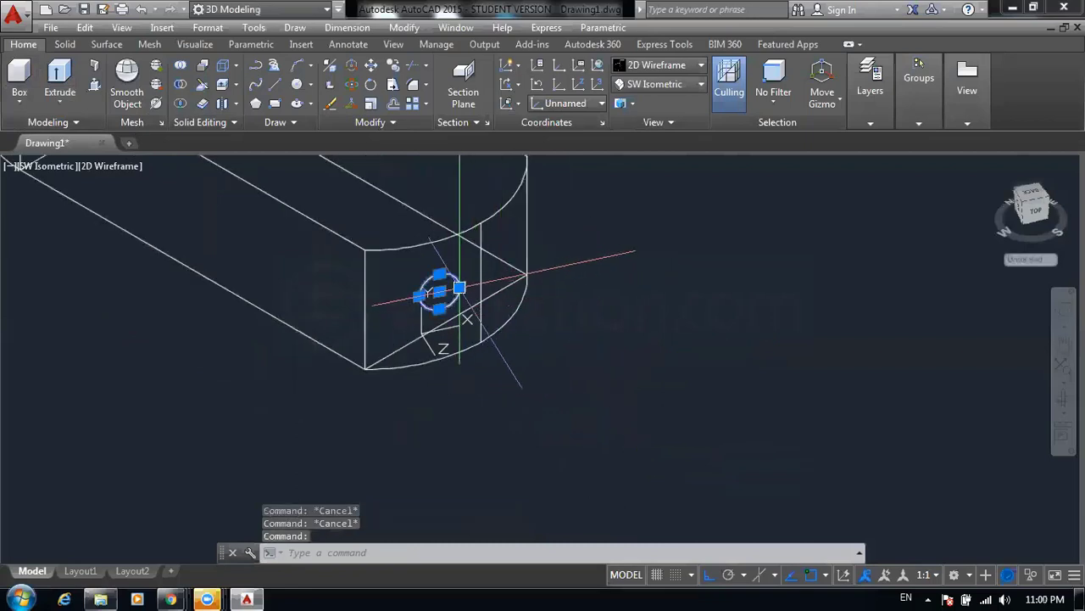
pyautogui.press('Delete')
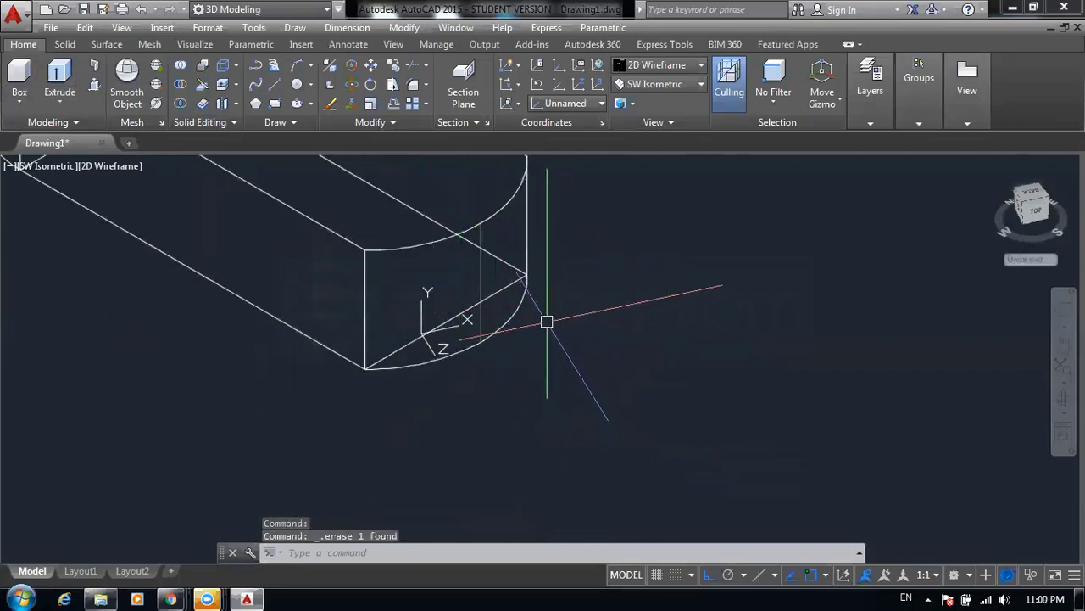
pyautogui.press('Escape')
pyautogui.press('Escape')
pyautogui.press('Escape')
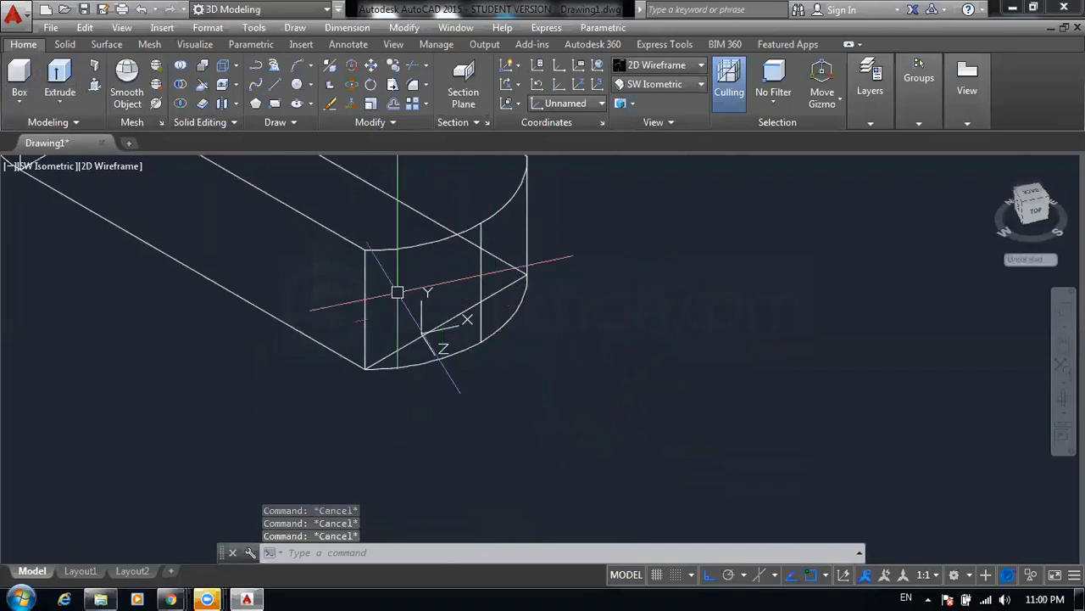
pyautogui.scroll(-2, 398, 297)
pyautogui.scroll(1, 460, 252)
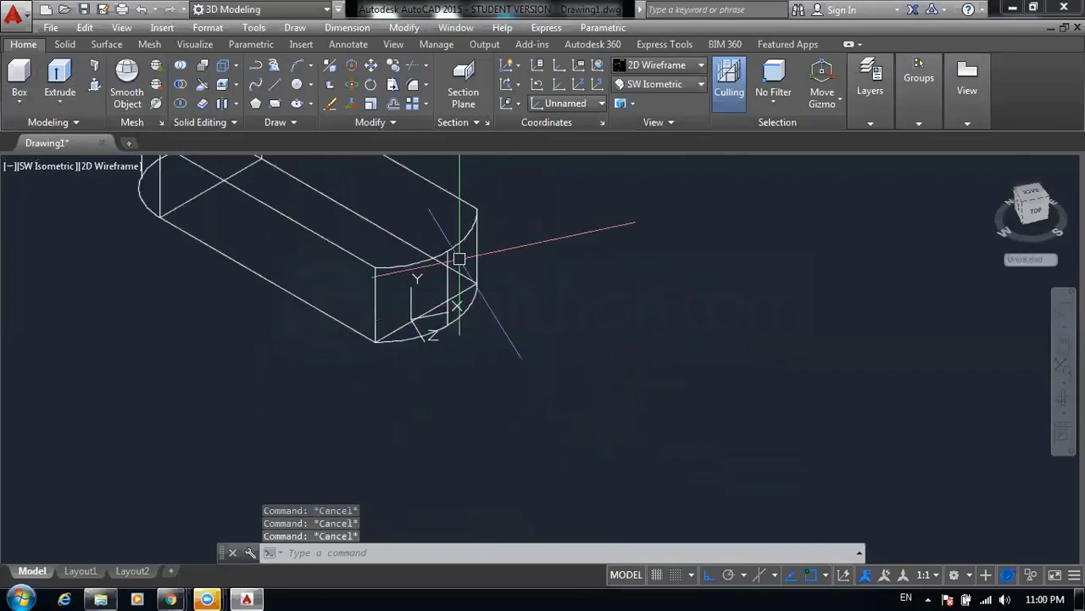
pyautogui.scroll(3, 402, 291)
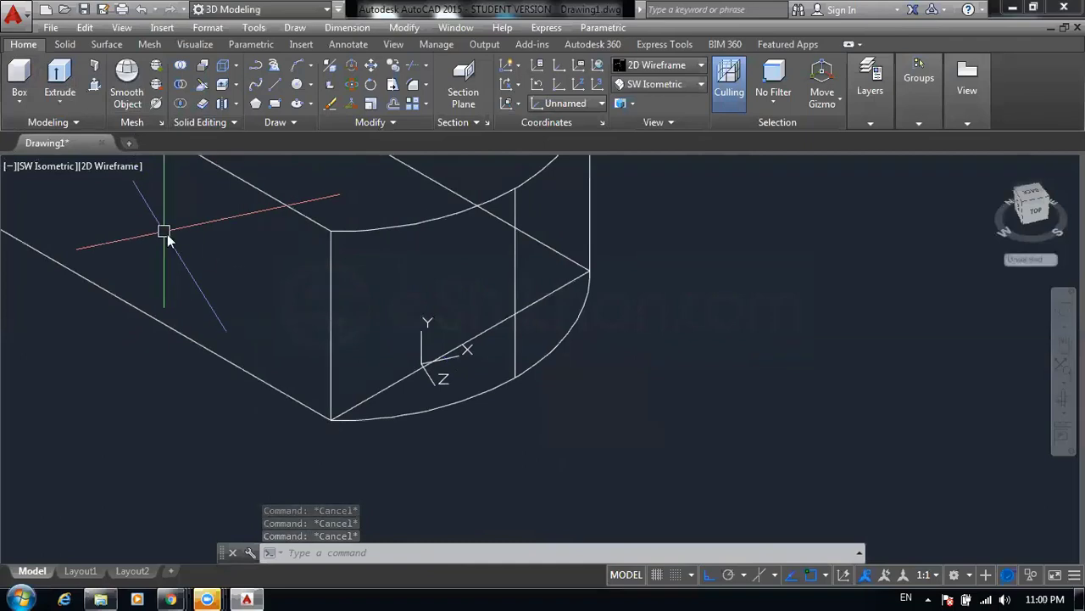
pyautogui.write('c')
pyautogui.press('Return')
pyautogui.click(476, 303)
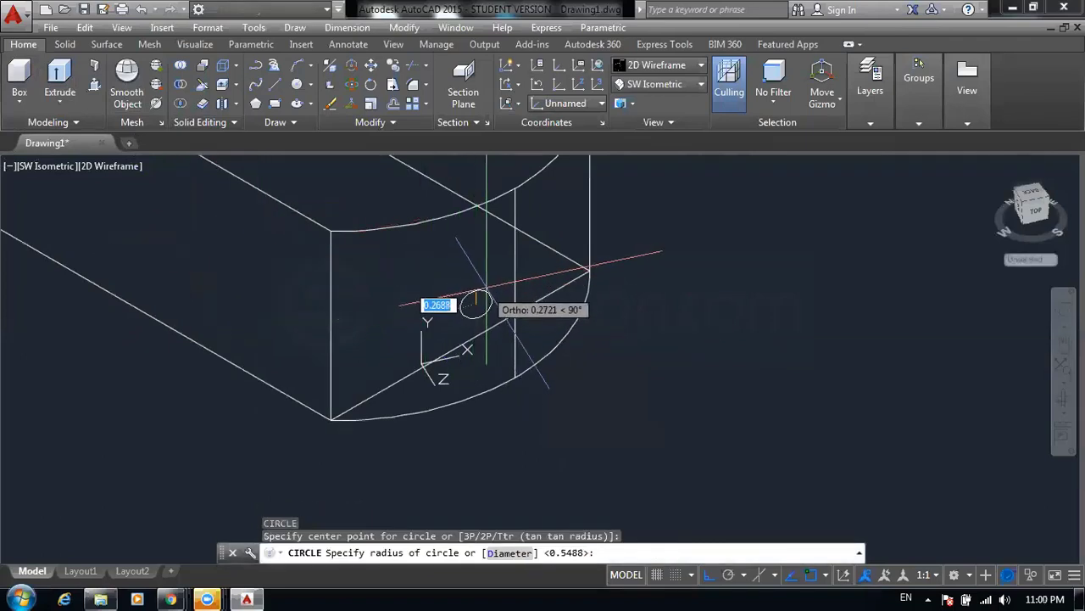
pyautogui.click(501, 303)
pyautogui.press('Escape')
pyautogui.press('Escape')
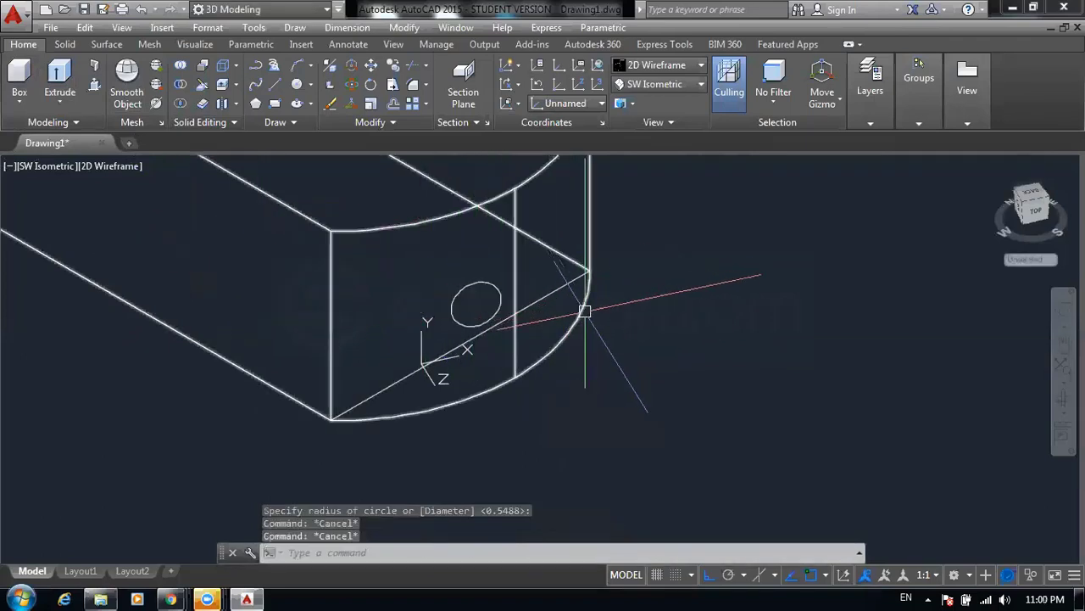
pyautogui.press('Escape')
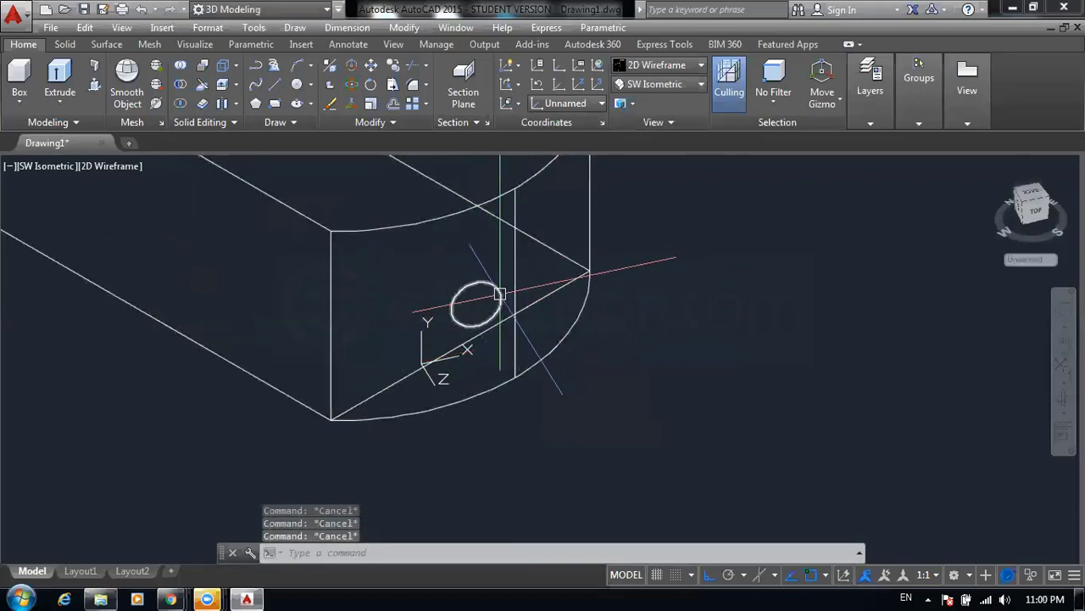
pyautogui.click(496, 288)
pyautogui.press('Delete')
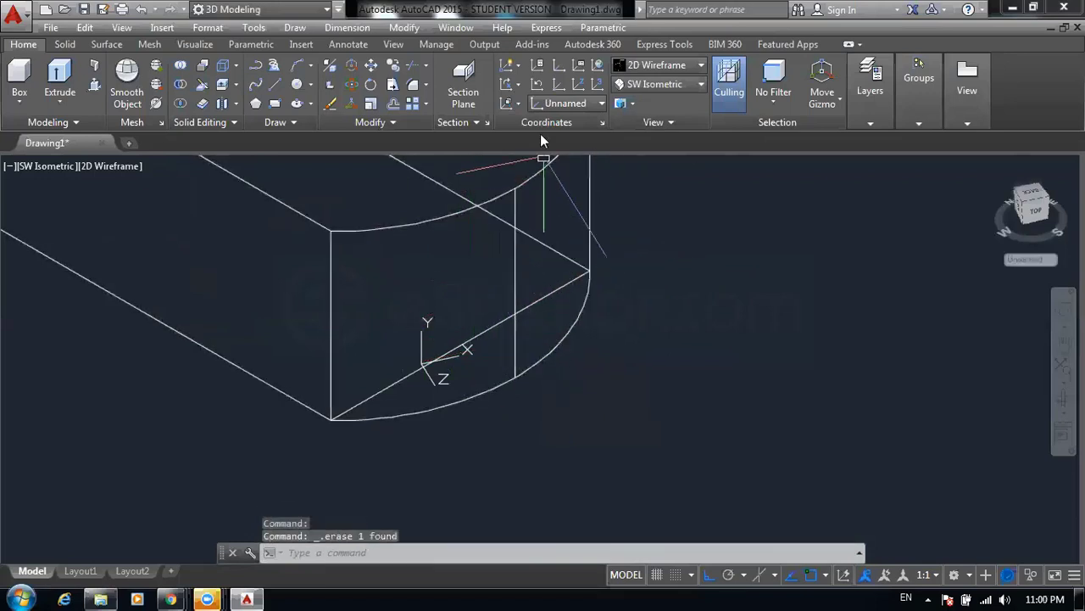
# - Align the UCS to the solid's flat end face with UCS Face, keeping the default orientation
pyautogui.click(506, 106)
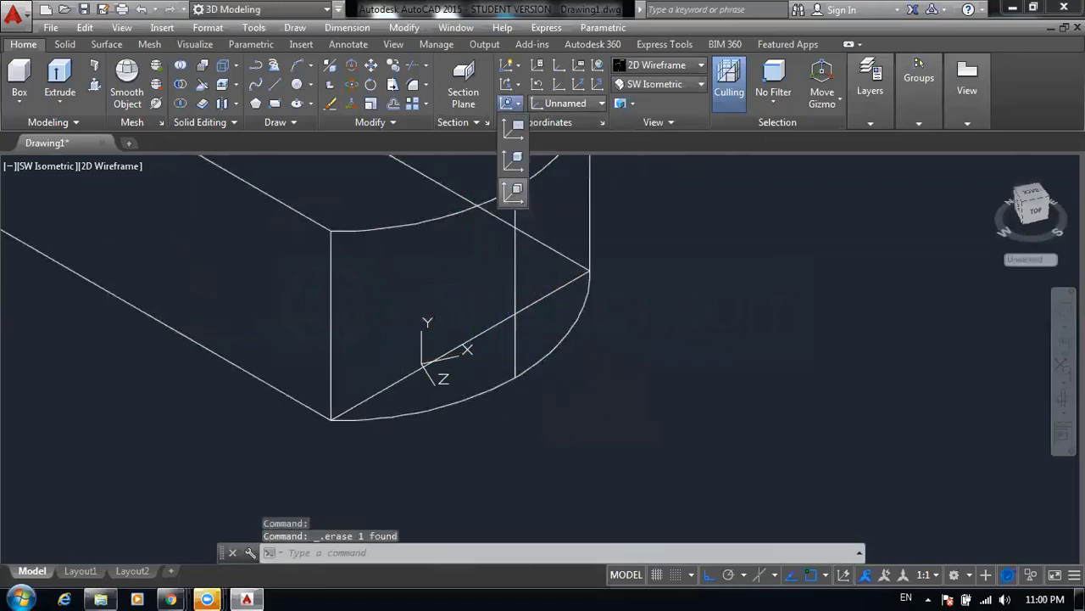
pyautogui.click(513, 192)
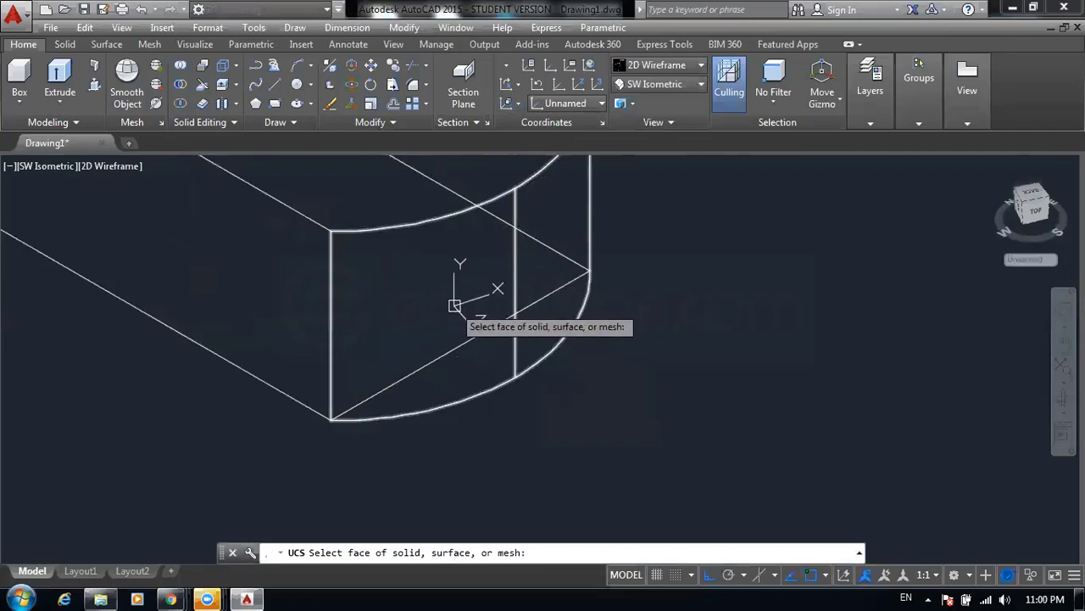
pyautogui.click(516, 291)
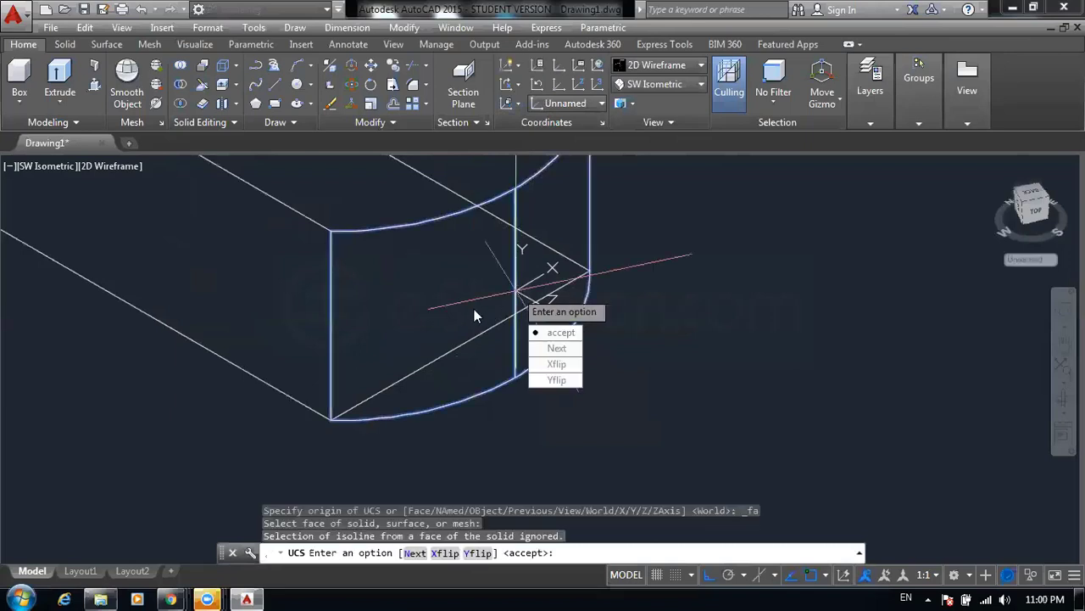
pyautogui.click(536, 333)
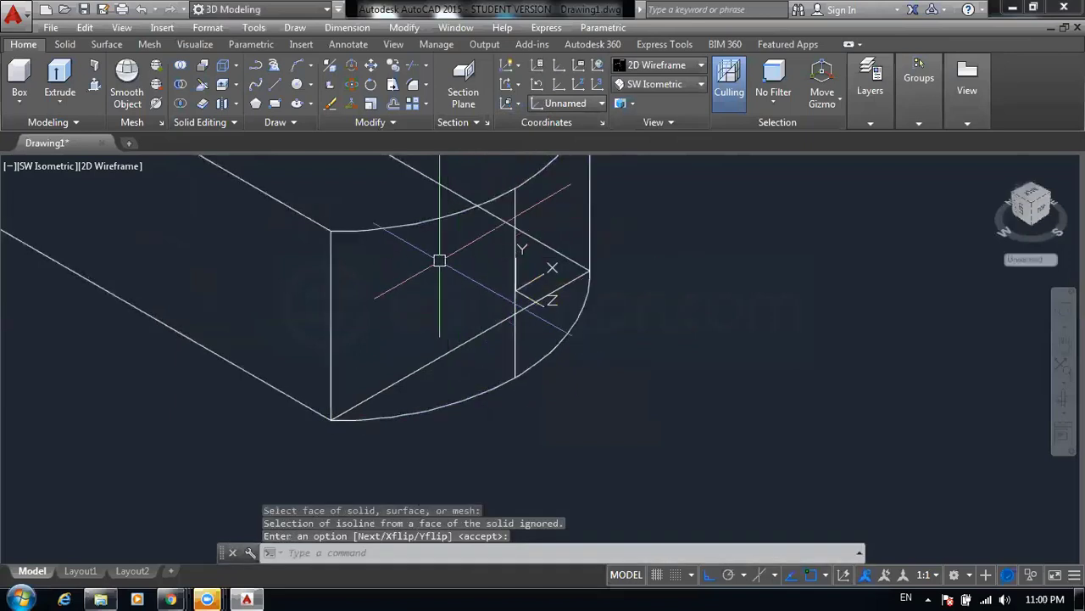
# - Draw a small circle on the end face with CIRCLE and select its grip
pyautogui.write('c')
pyautogui.press('Return')
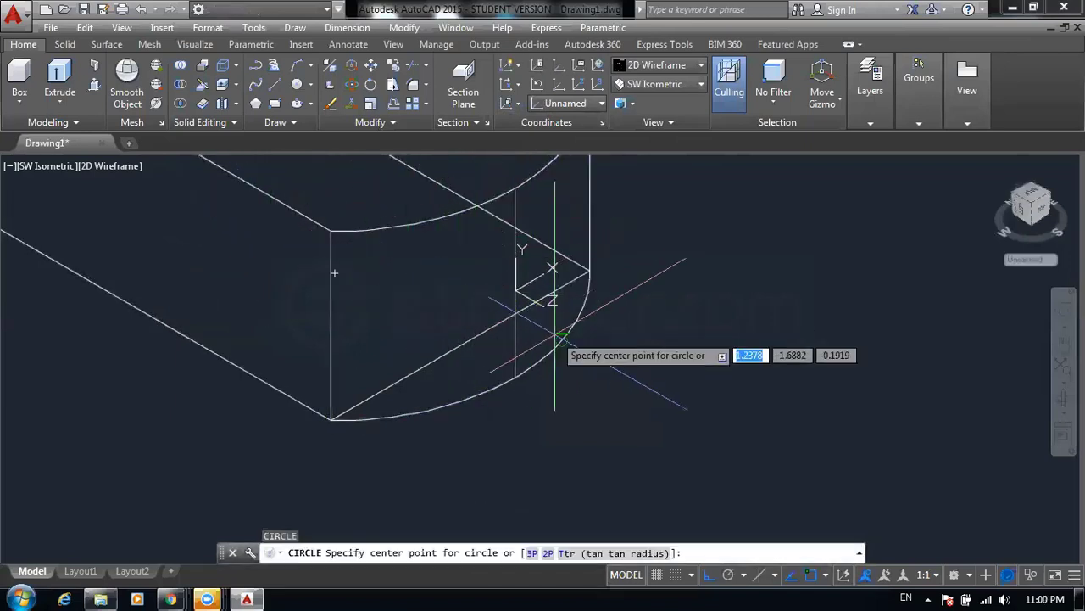
pyautogui.scroll(2, 525, 314)
pyautogui.click(495, 266)
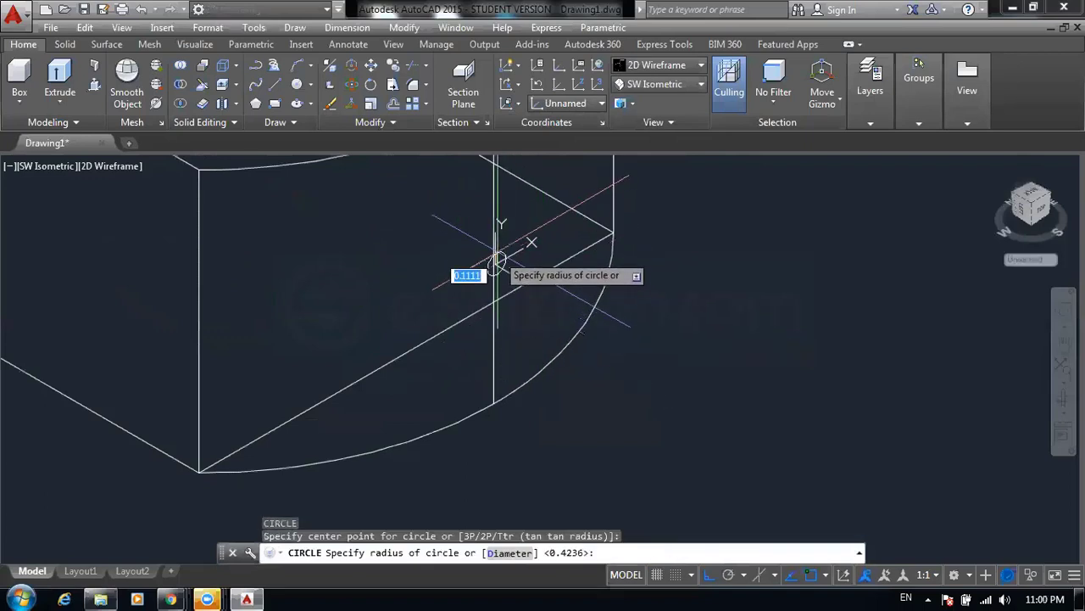
pyautogui.click(502, 247)
pyautogui.press('Escape')
pyautogui.press('Escape')
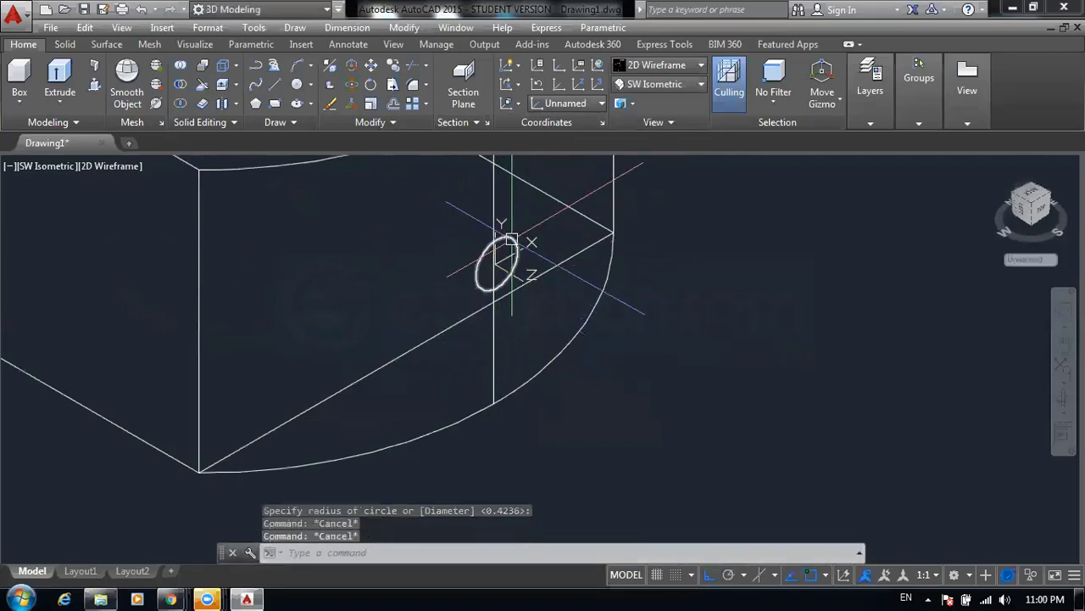
pyautogui.click(499, 246)
pyautogui.click(498, 238)
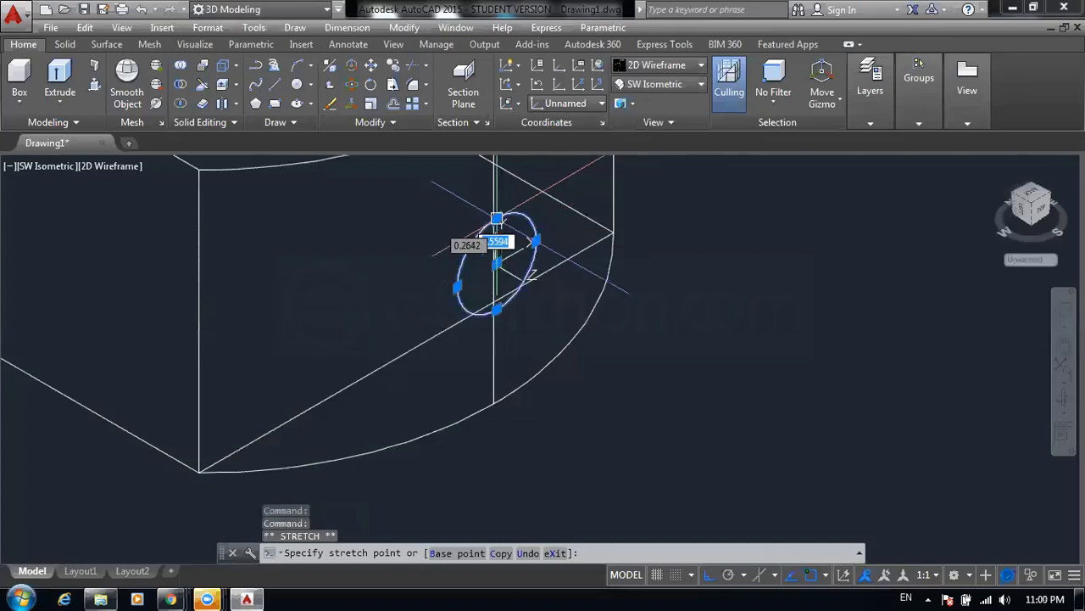
# - Zoom out and pan until the whole solid is in view
pyautogui.scroll(-2, 559, 272)
pyautogui.moveTo(559, 271); pyautogui.dragTo(672, 363, button='middle')
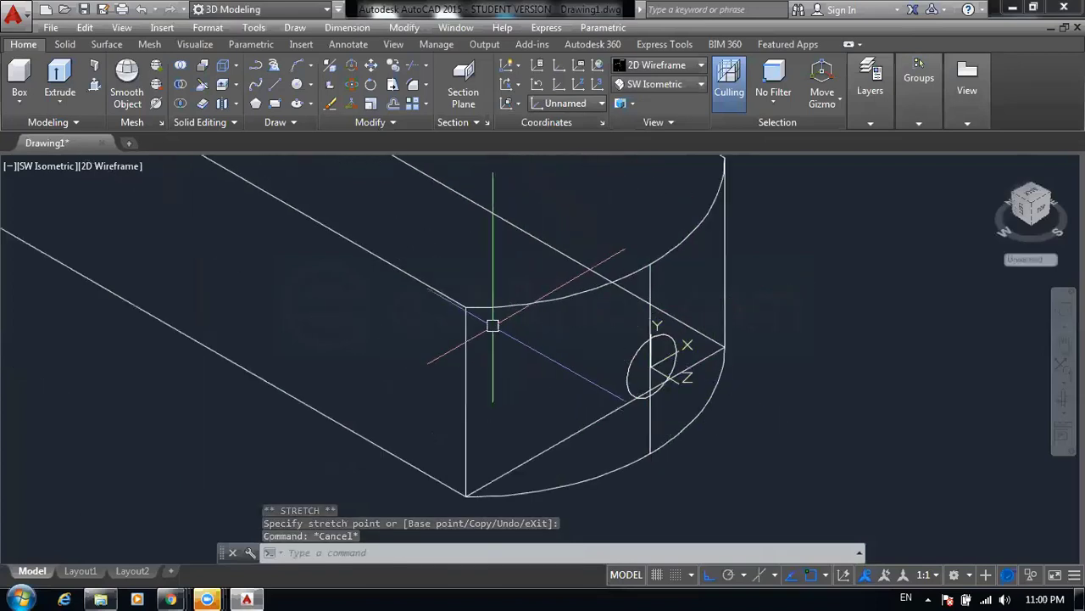
pyautogui.scroll(-3, 304, 325)
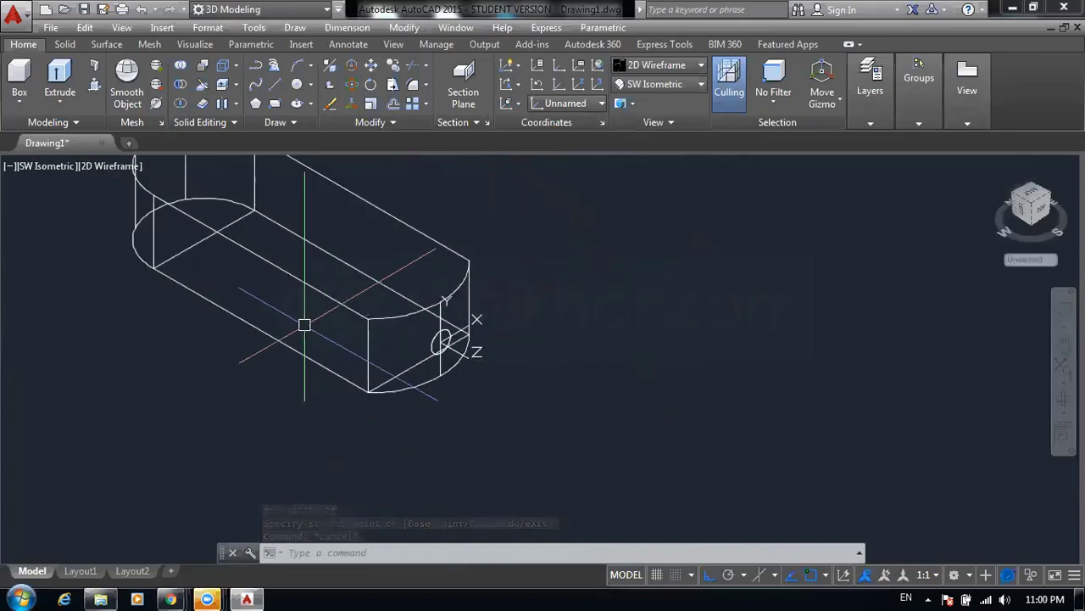
pyautogui.moveTo(304, 325); pyautogui.dragTo(399, 344, button='middle')
pyautogui.moveTo(460, 223); pyautogui.dragTo(501, 248, button='middle')
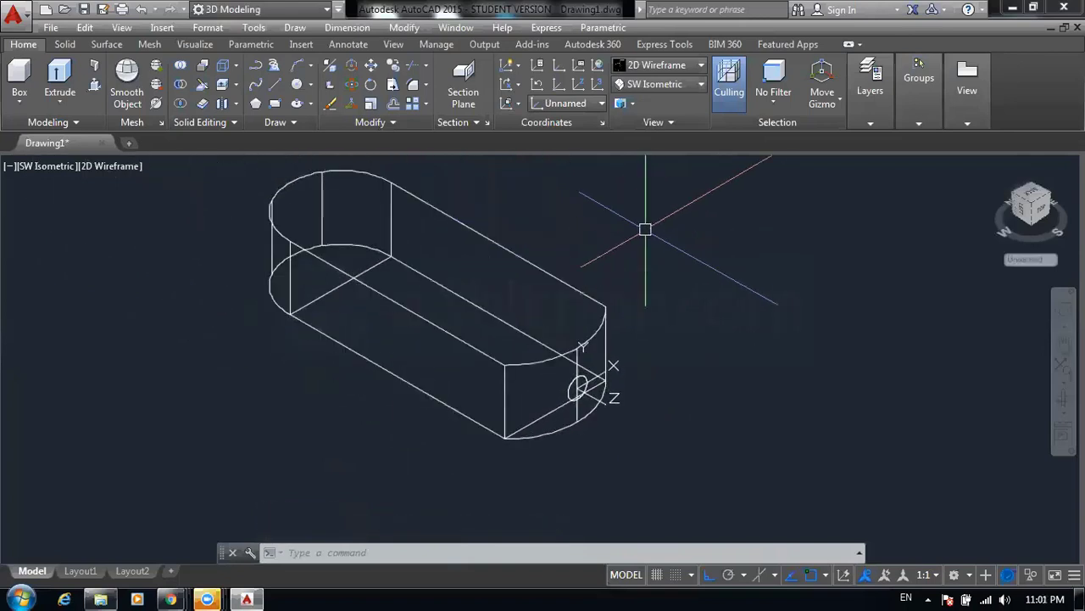
# - Look through the Visual Styles gallery and the Extrude dropdown, closing both without changes
pyautogui.click(647, 66)
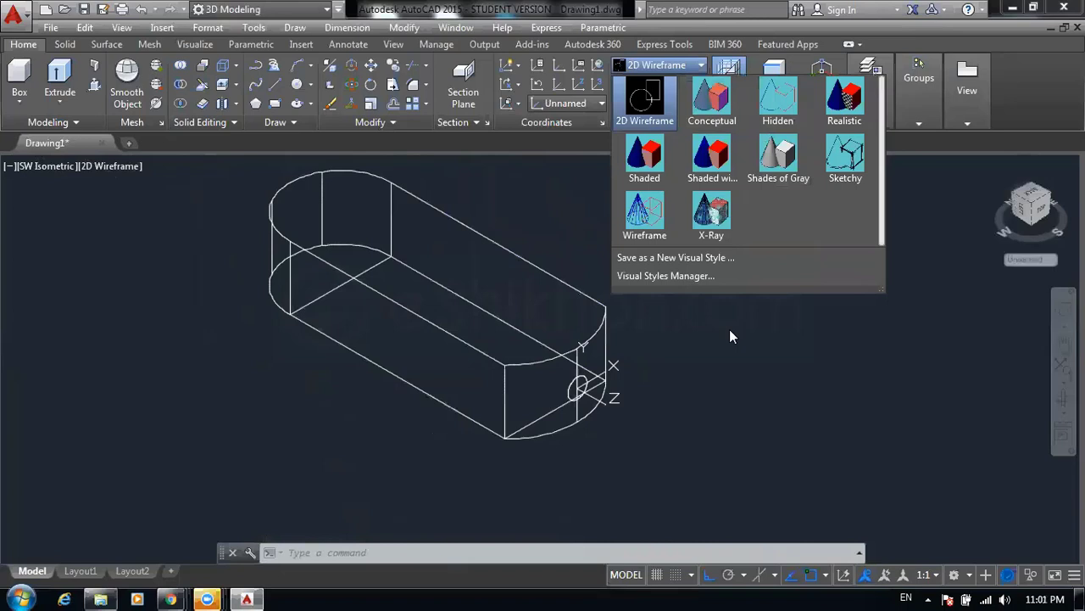
pyautogui.press('Escape')
pyautogui.press('Escape')
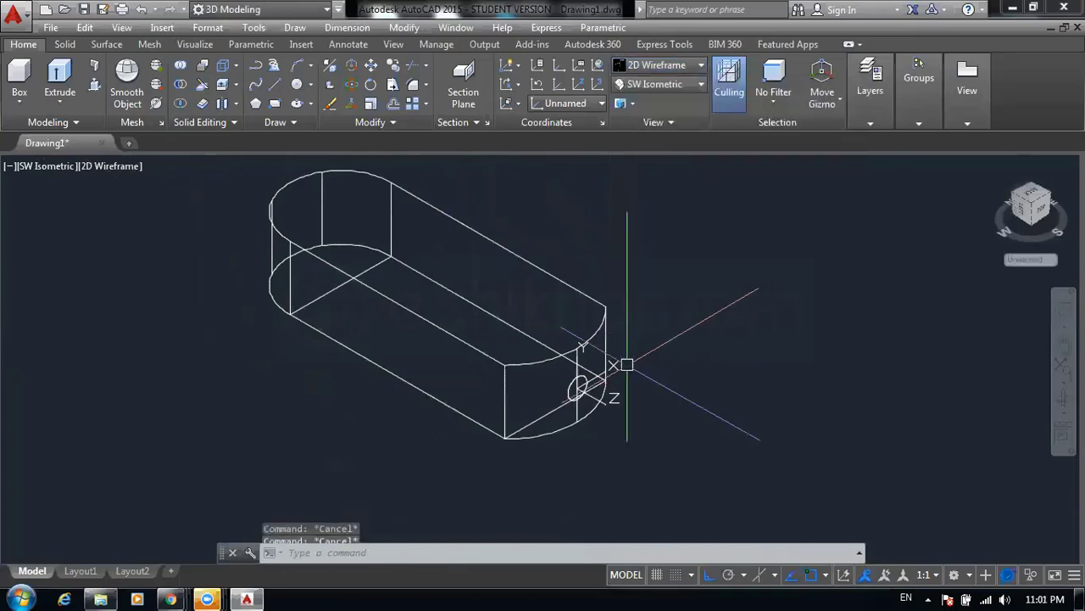
pyautogui.press('Escape')
pyautogui.scroll(4, 605, 376)
pyautogui.write('e')
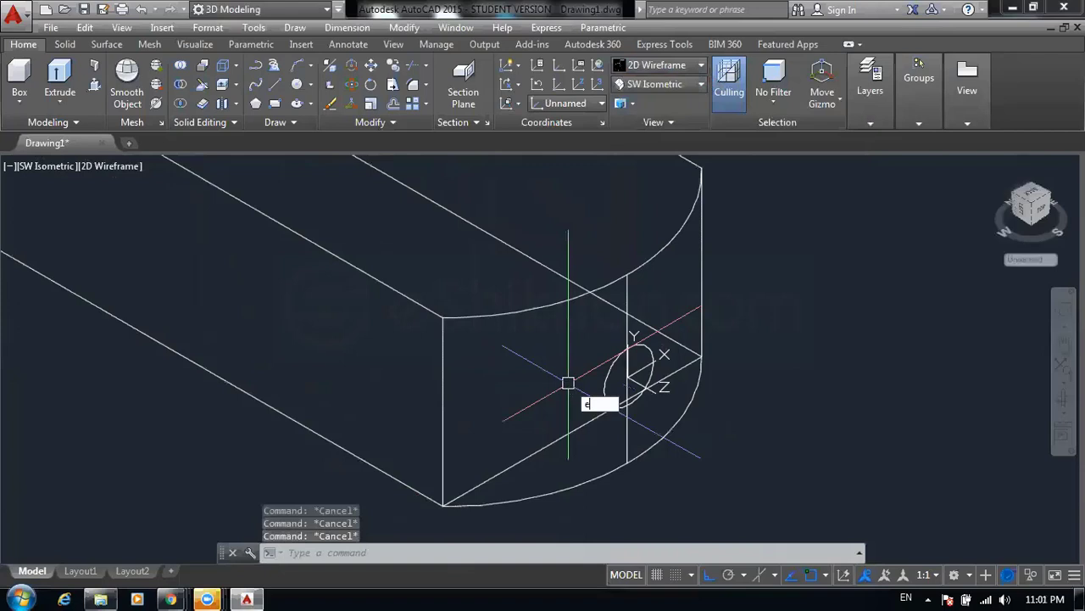
pyautogui.write('xt')
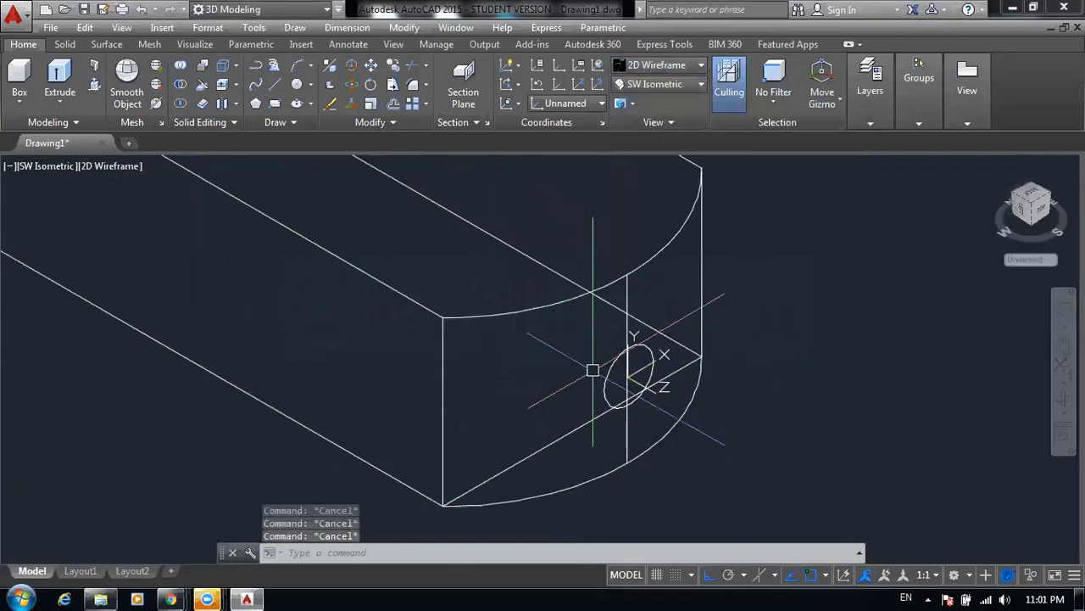
pyautogui.scroll(-5, 594, 368)
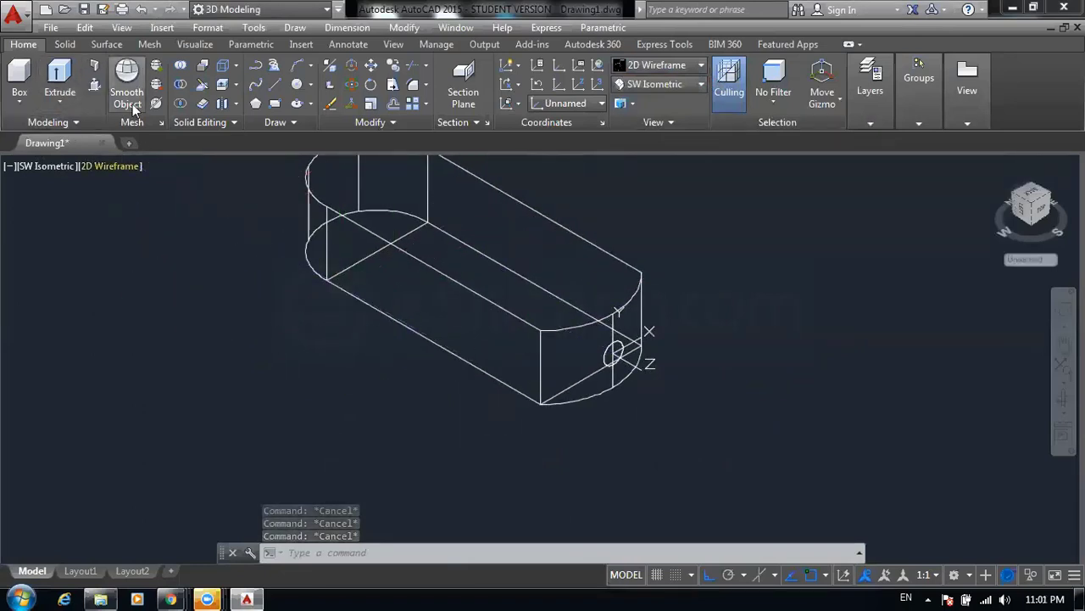
pyautogui.click(65, 102)
pyautogui.press('Escape')
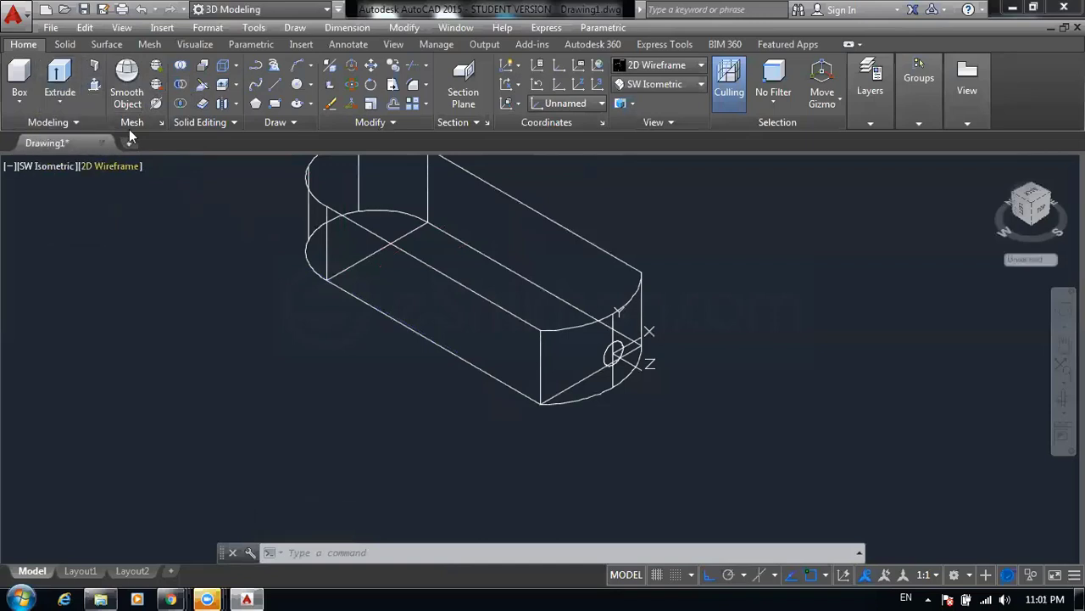
pyautogui.press('Escape')
pyautogui.press('Escape')
pyautogui.press('Escape')
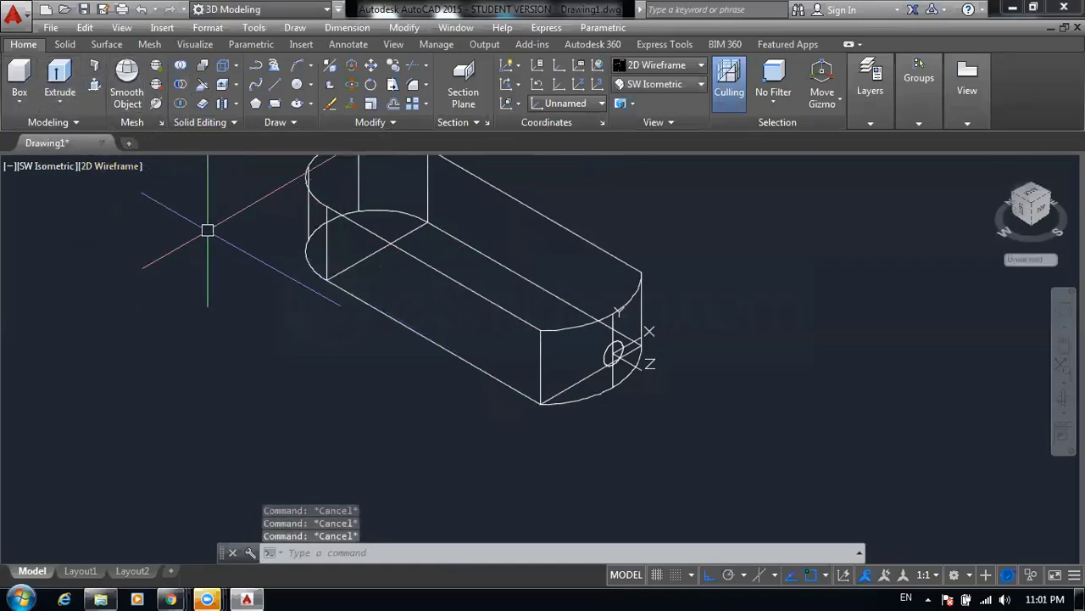
# - Run PRESSPULL on the end-face circle and push it into the solid to form a bore
pyautogui.write('Pre')
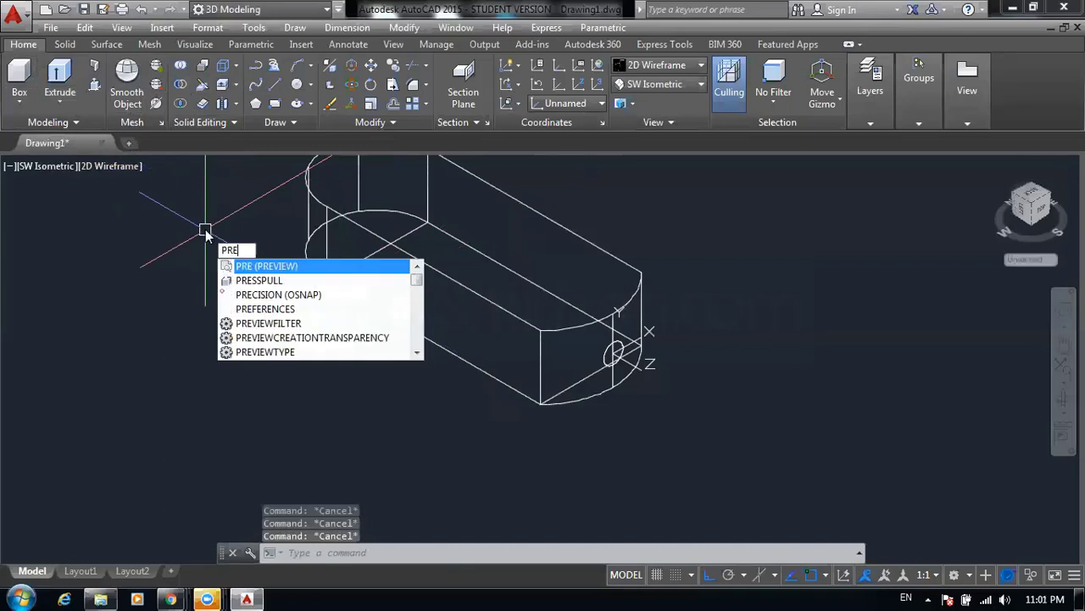
pyautogui.click(247, 281)
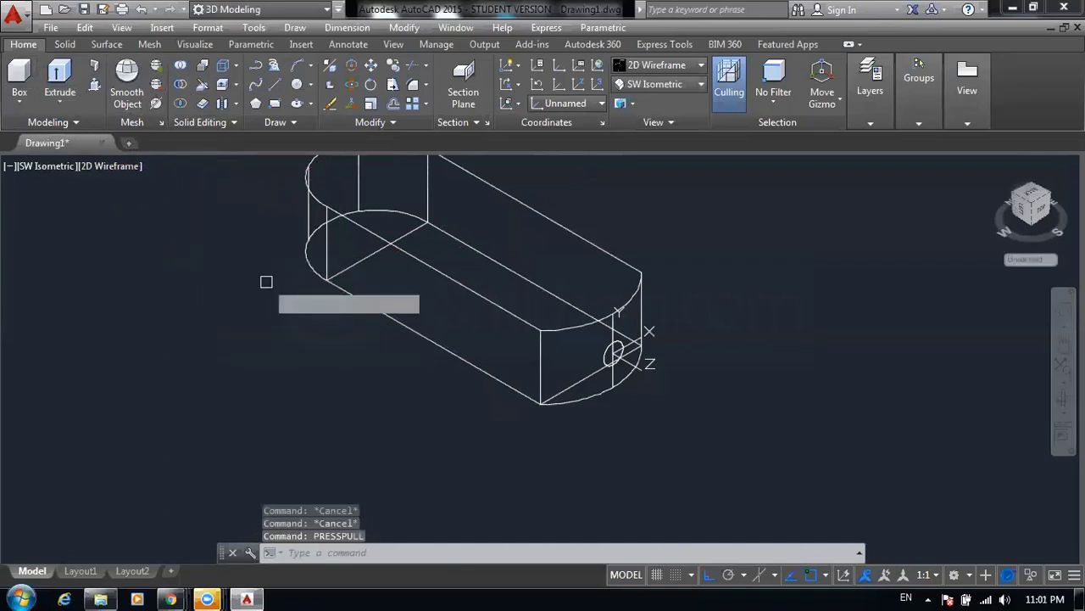
pyautogui.scroll(2, 602, 359)
pyautogui.scroll(3, 620, 351)
pyautogui.click(620, 351)
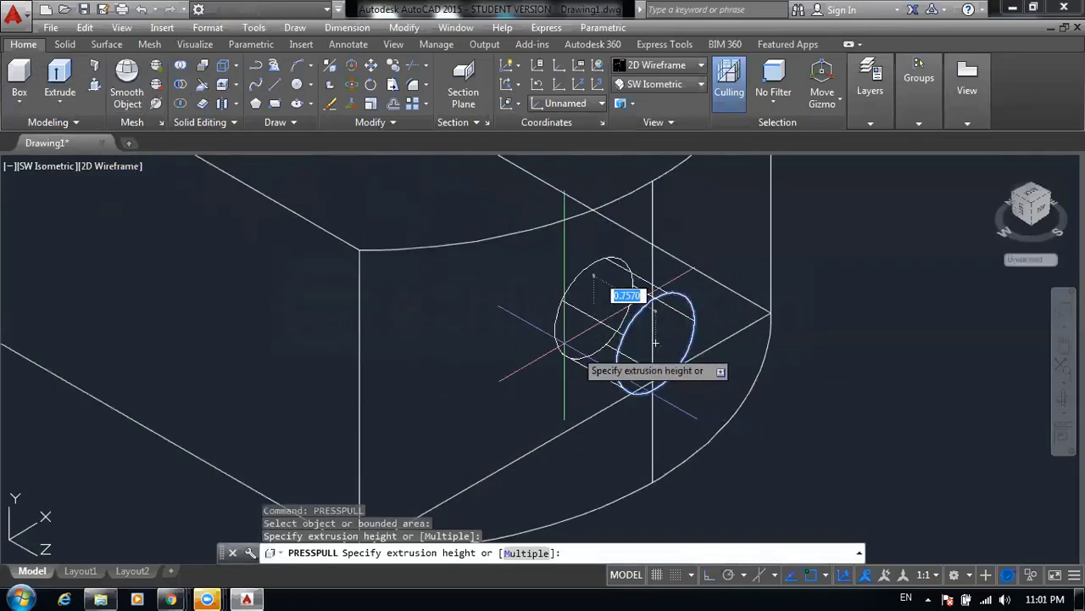
pyautogui.scroll(-2, 451, 294)
pyautogui.scroll(-2, 377, 293)
pyautogui.scroll(-2, 318, 277)
pyautogui.scroll(1, 305, 276)
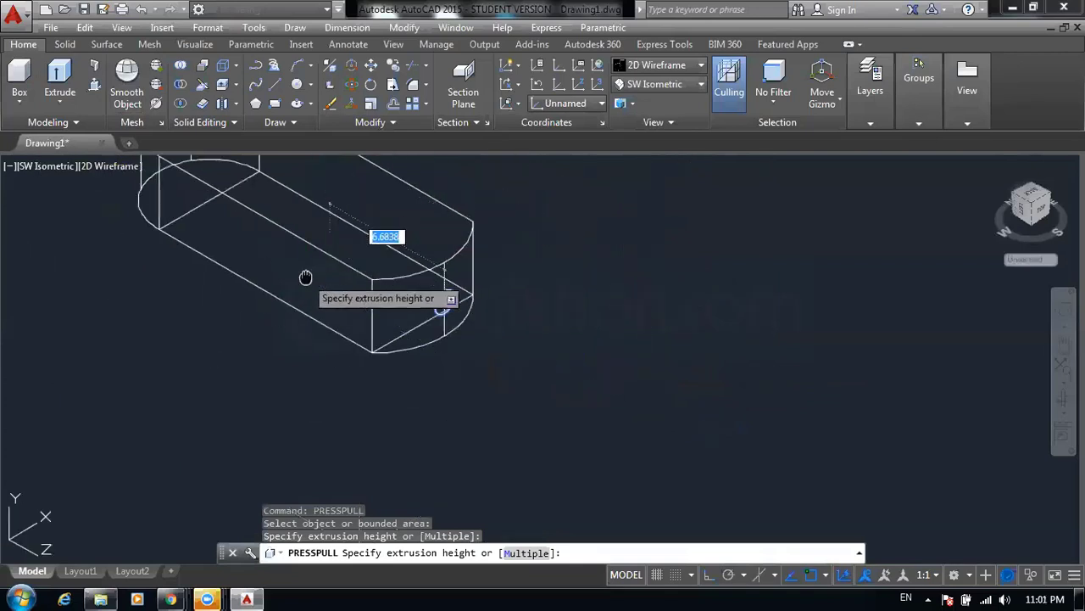
pyautogui.scroll(-2, 381, 308)
pyautogui.scroll(1, 460, 390)
pyautogui.click(448, 384)
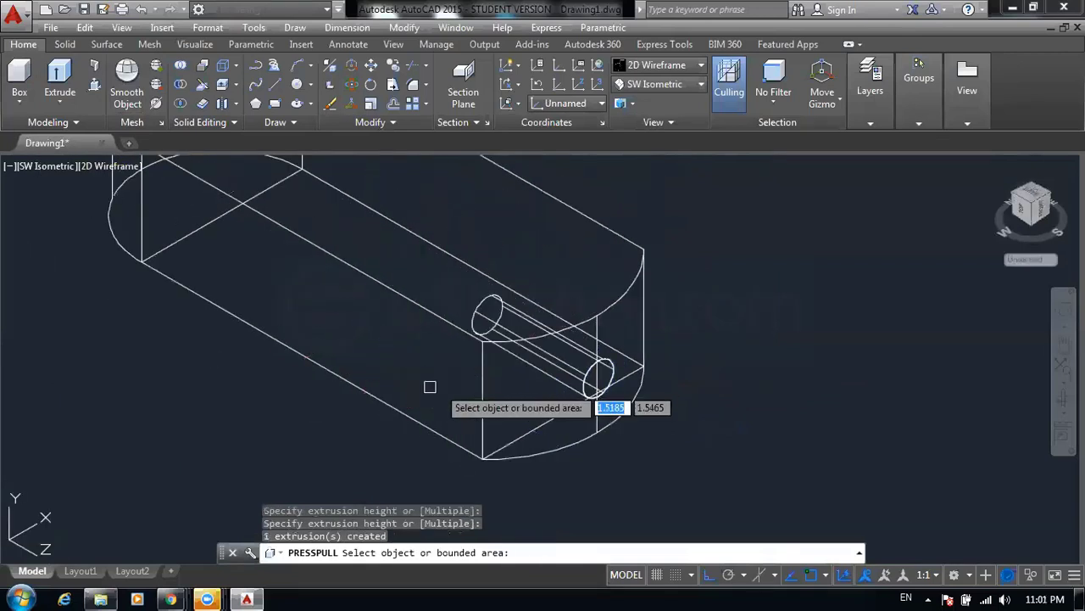
pyautogui.press('Escape')
pyautogui.scroll(-2, 317, 314)
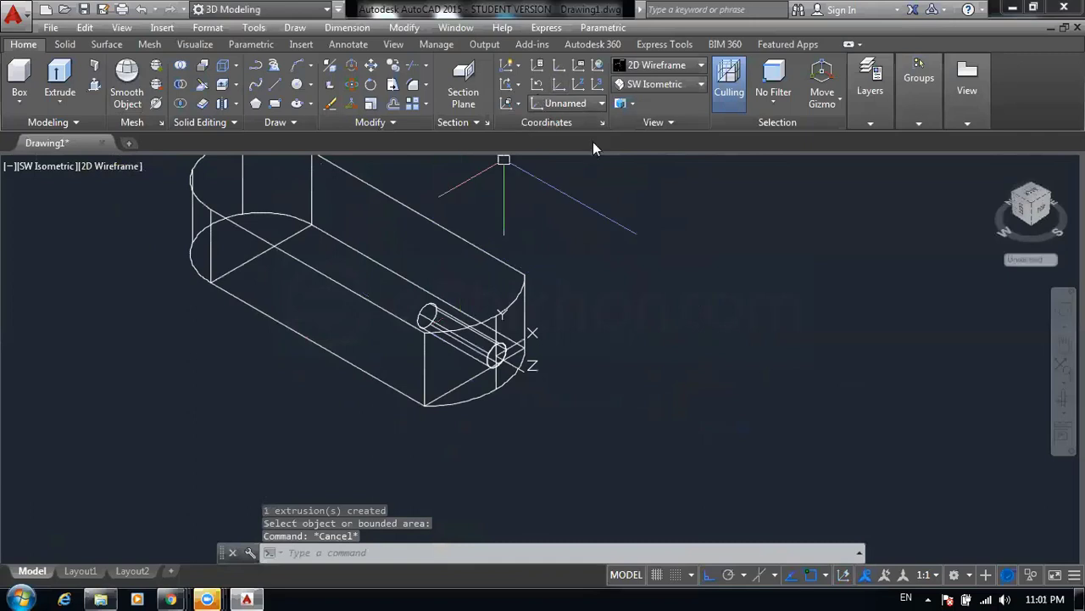
# - Align the UCS to the solid's long side face with UCS Face
pyautogui.click(517, 103)
pyautogui.click(519, 140)
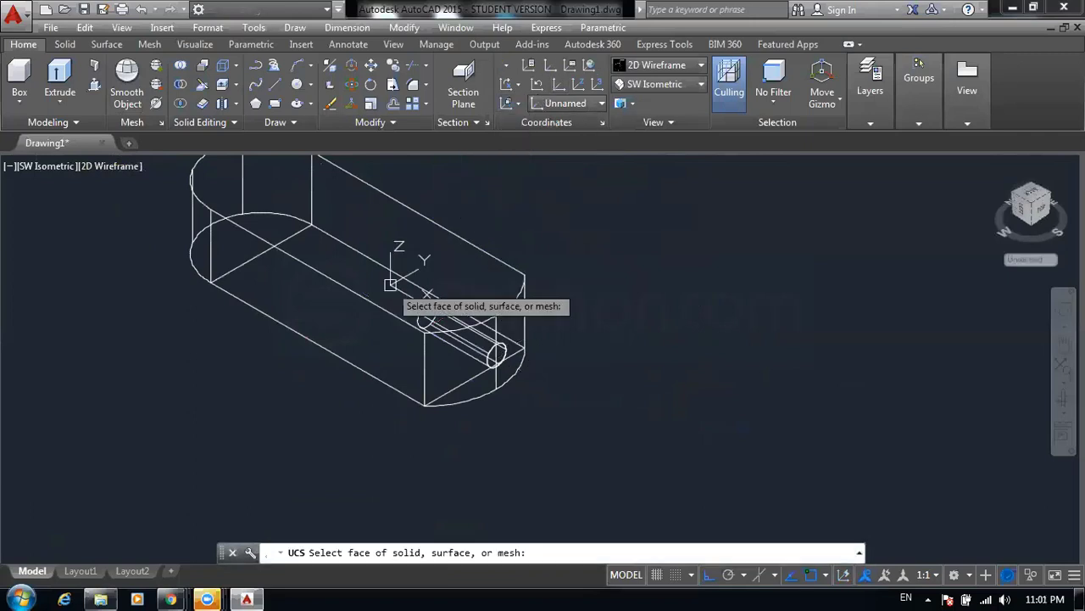
pyautogui.click(284, 314)
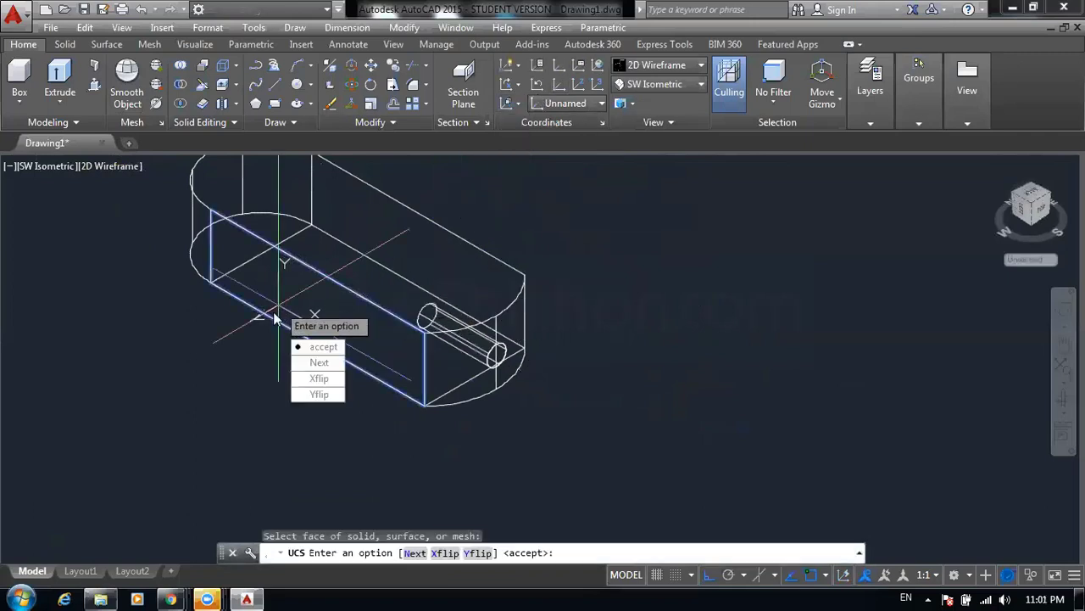
pyautogui.press('Escape')
pyautogui.press('Escape')
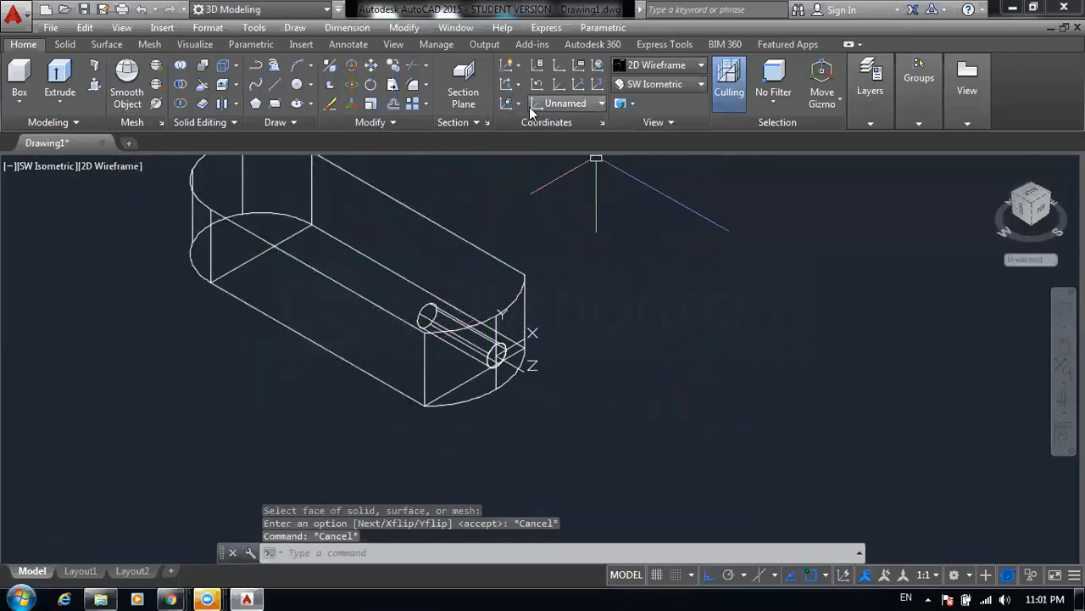
pyautogui.click(518, 103)
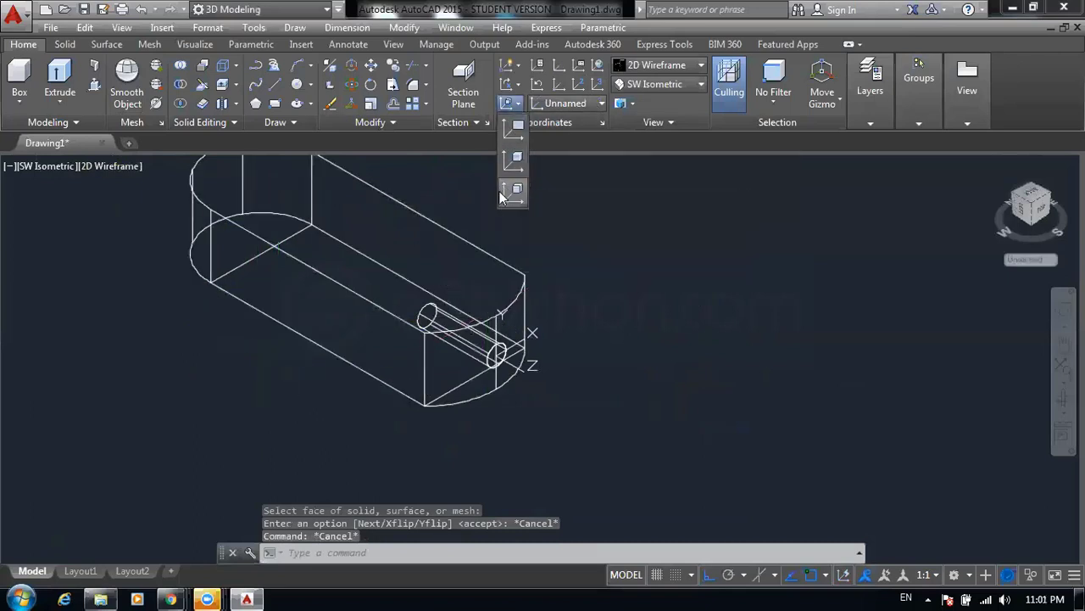
pyautogui.click(501, 195)
pyautogui.click(271, 304)
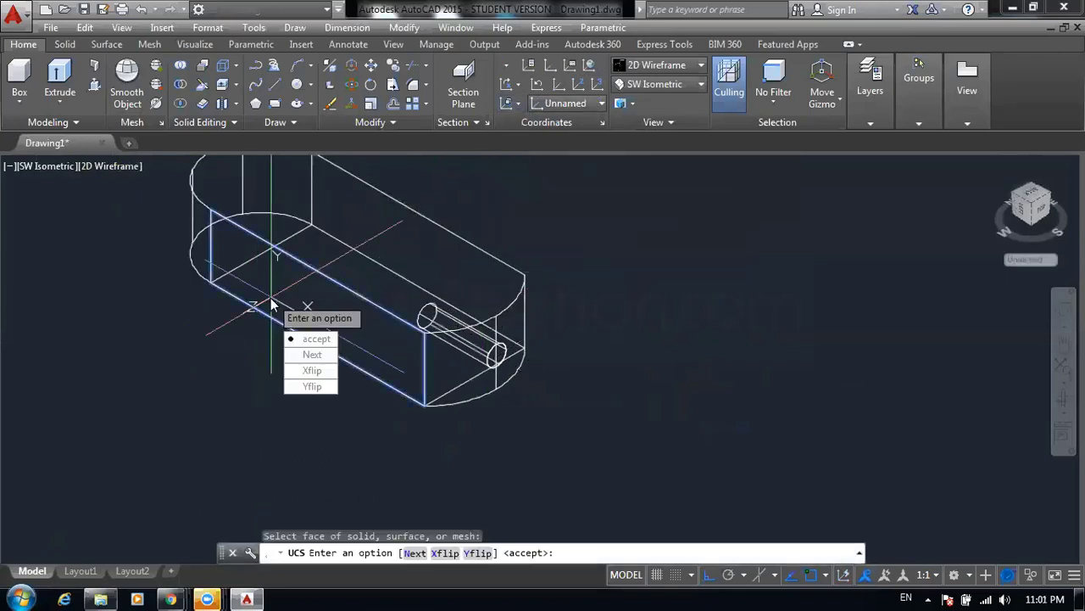
pyautogui.click(301, 340)
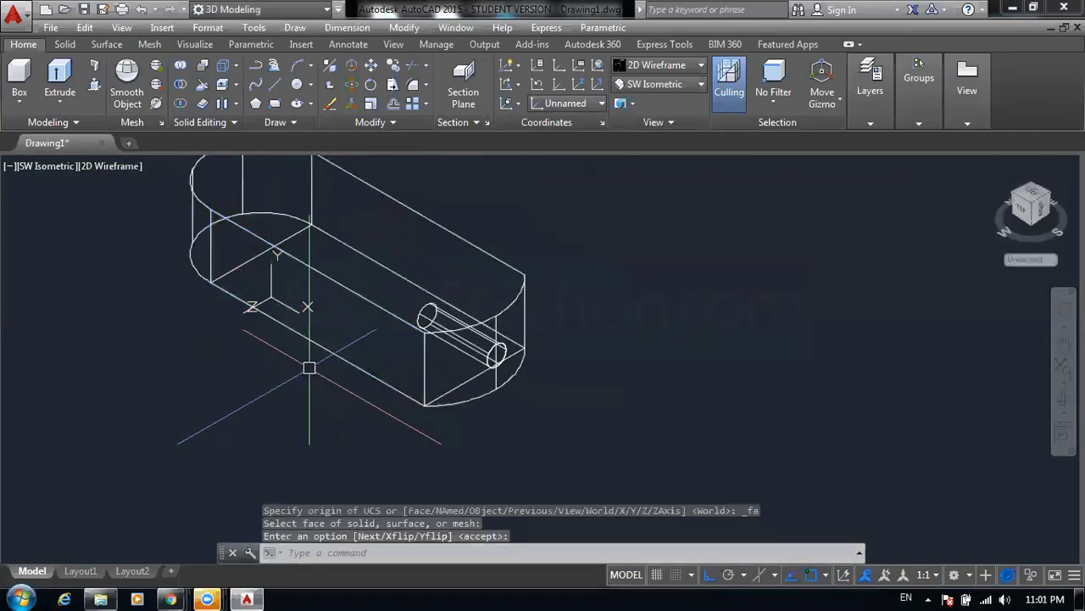
# - Draw a circle on the long side face with CIRCLE
pyautogui.write('c')
pyautogui.press('Return')
pyautogui.scroll(2, 308, 306)
pyautogui.scroll(2, 280, 318)
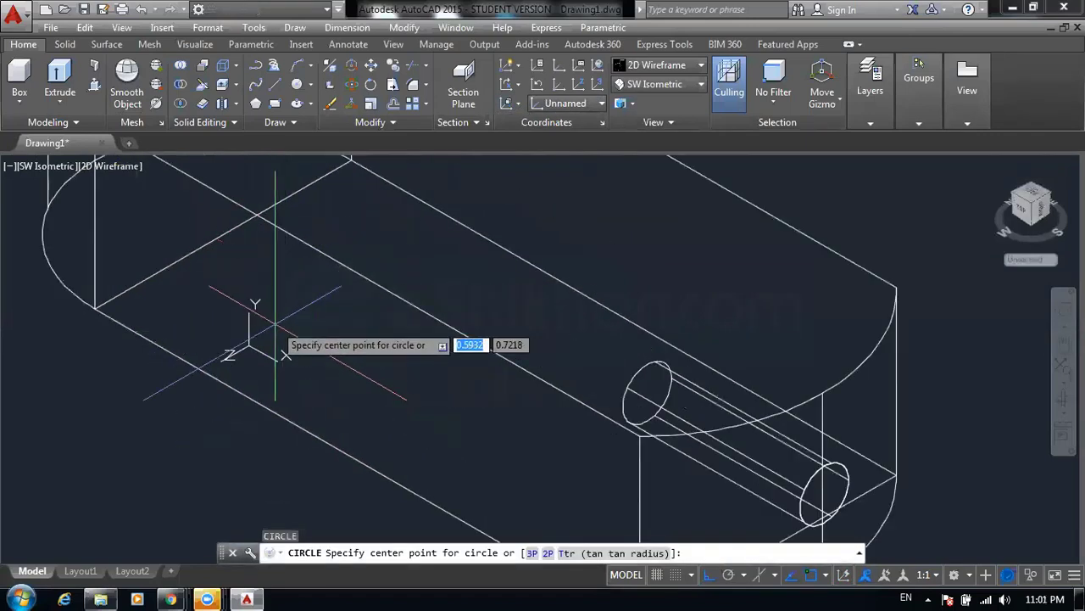
pyautogui.click(275, 323)
pyautogui.press('Return')
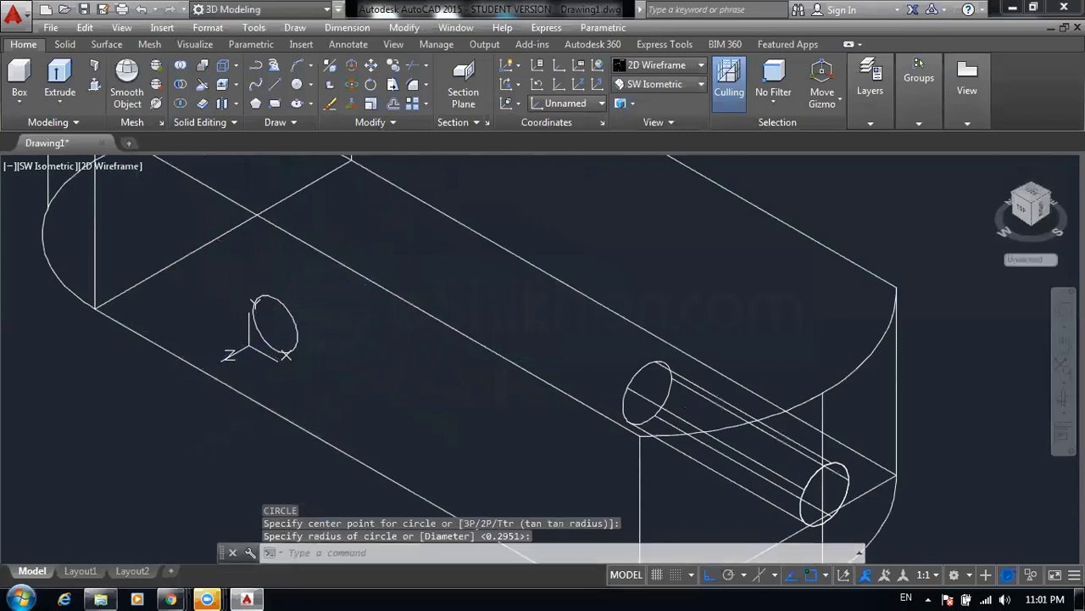
pyautogui.press('Escape')
pyautogui.press('Escape')
pyautogui.press('Escape')
# - Press-pull the side-face circle through the block into a cylinder
pyautogui.click(70, 105)
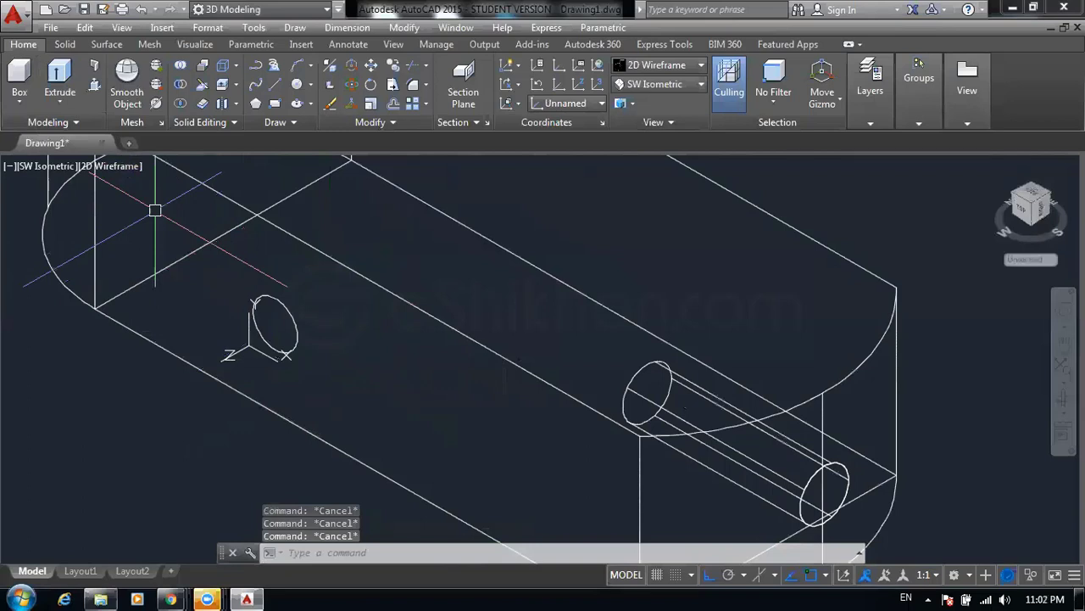
pyautogui.click(95, 87)
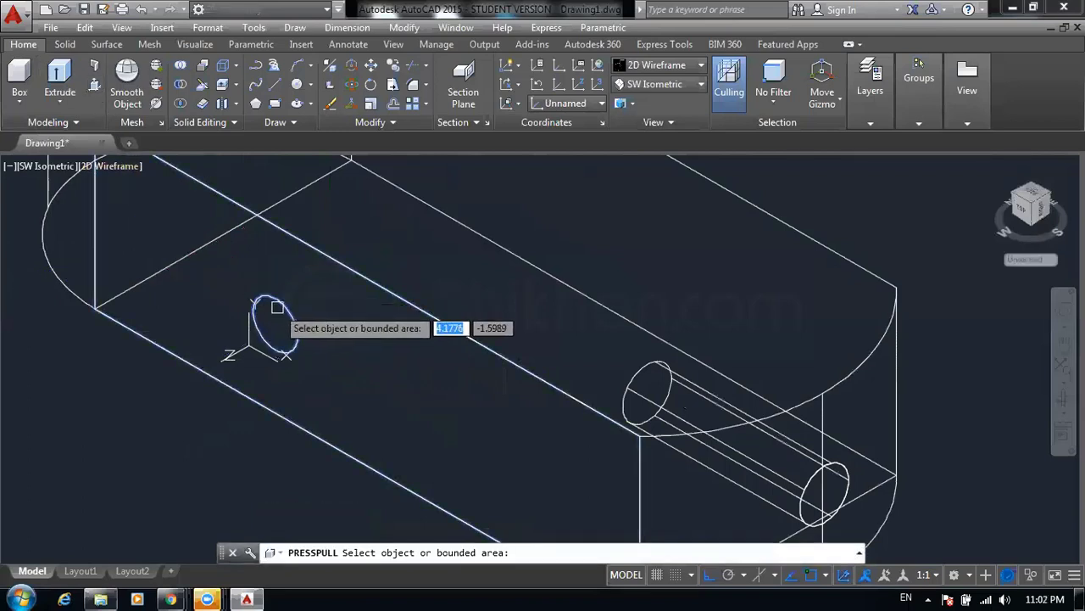
pyautogui.click(277, 307)
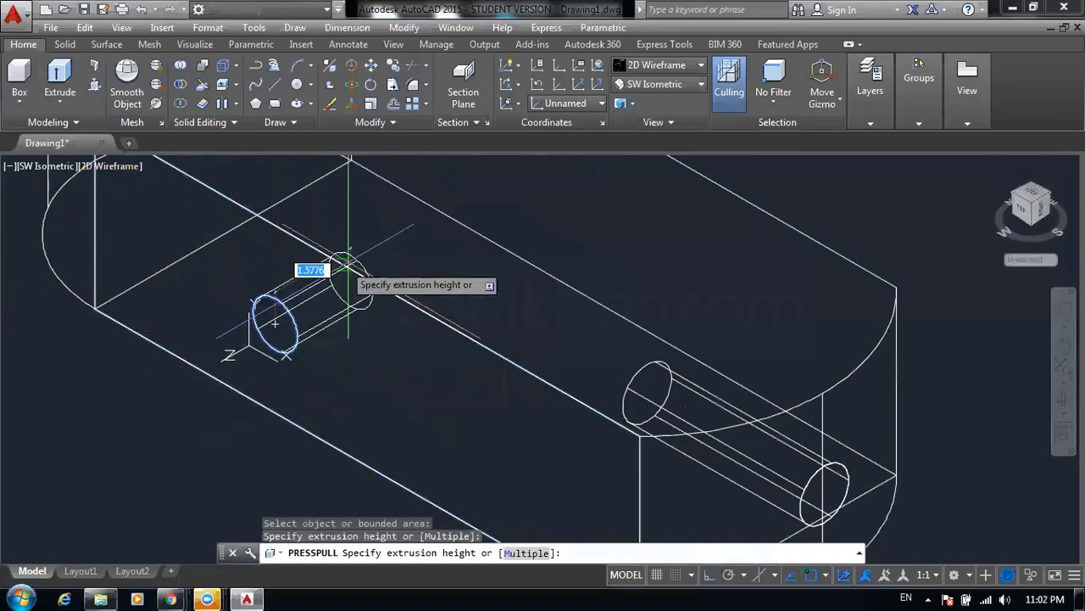
pyautogui.scroll(-2, 339, 267)
pyautogui.click(411, 248)
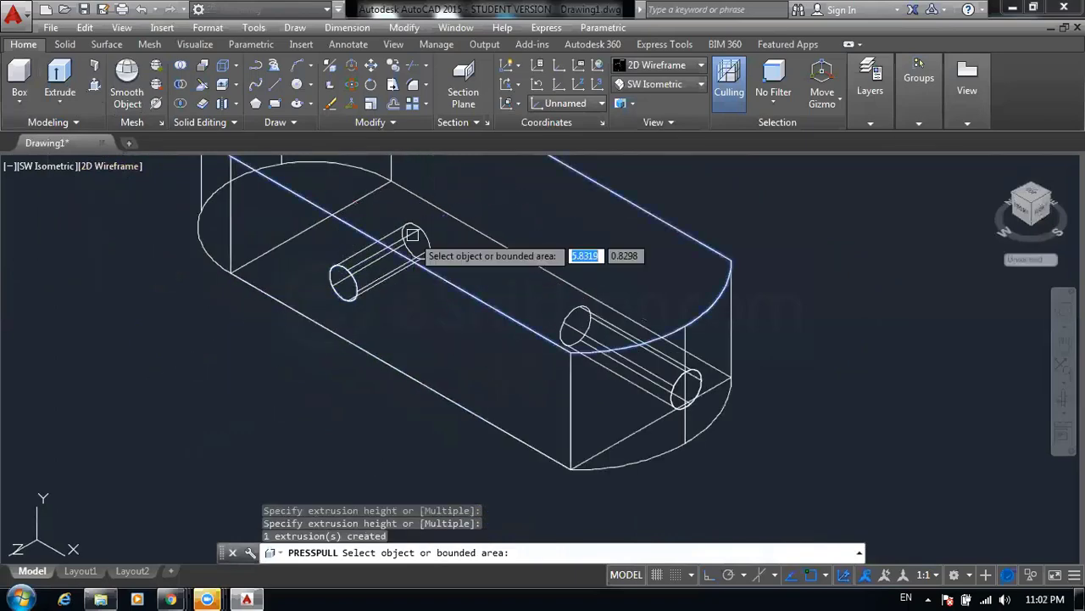
pyautogui.press('Escape')
pyautogui.press('Escape')
pyautogui.press('Escape')
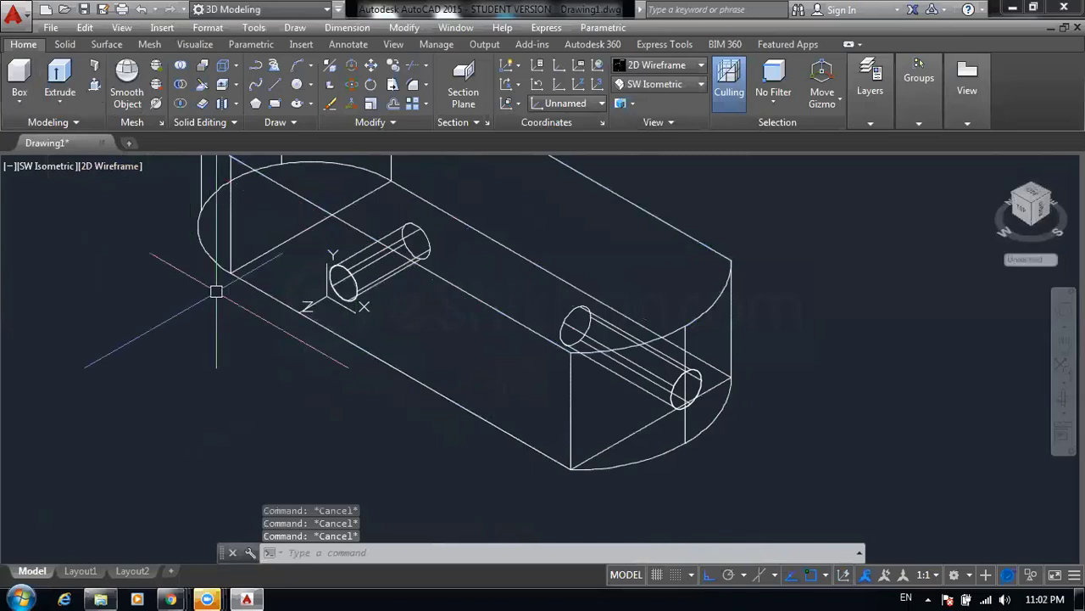
pyautogui.click(510, 103)
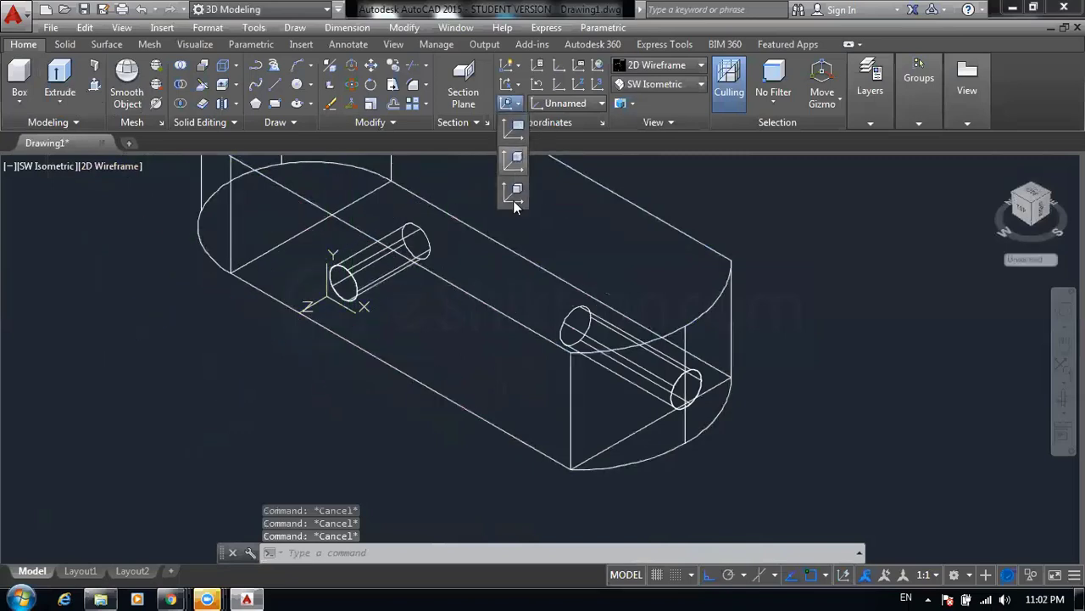
# - Align the UCS to the block's top face
pyautogui.click(514, 196)
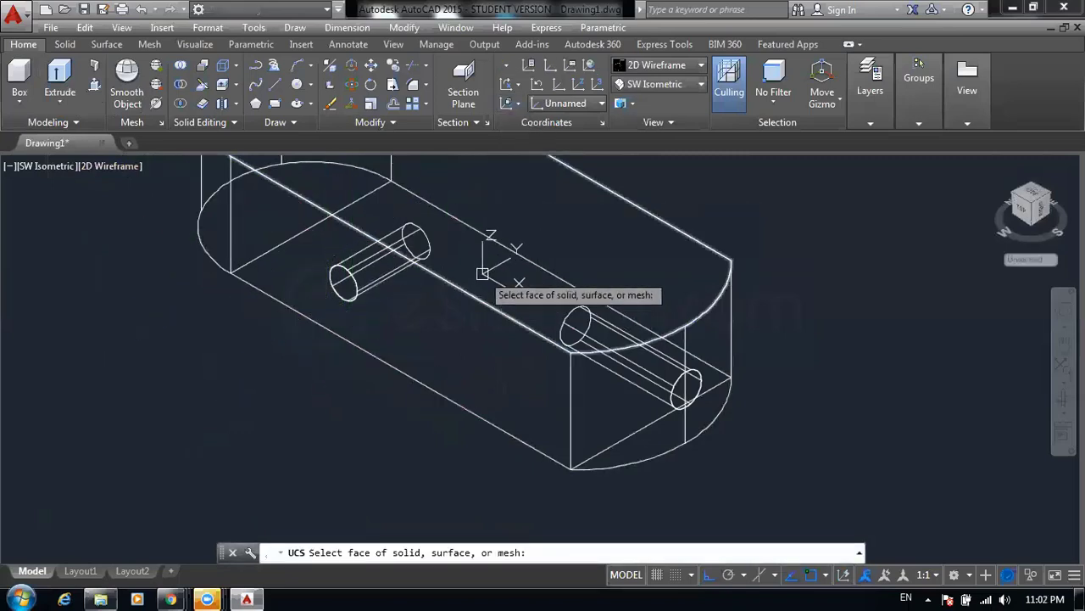
pyautogui.click(481, 273)
pyautogui.click(514, 317)
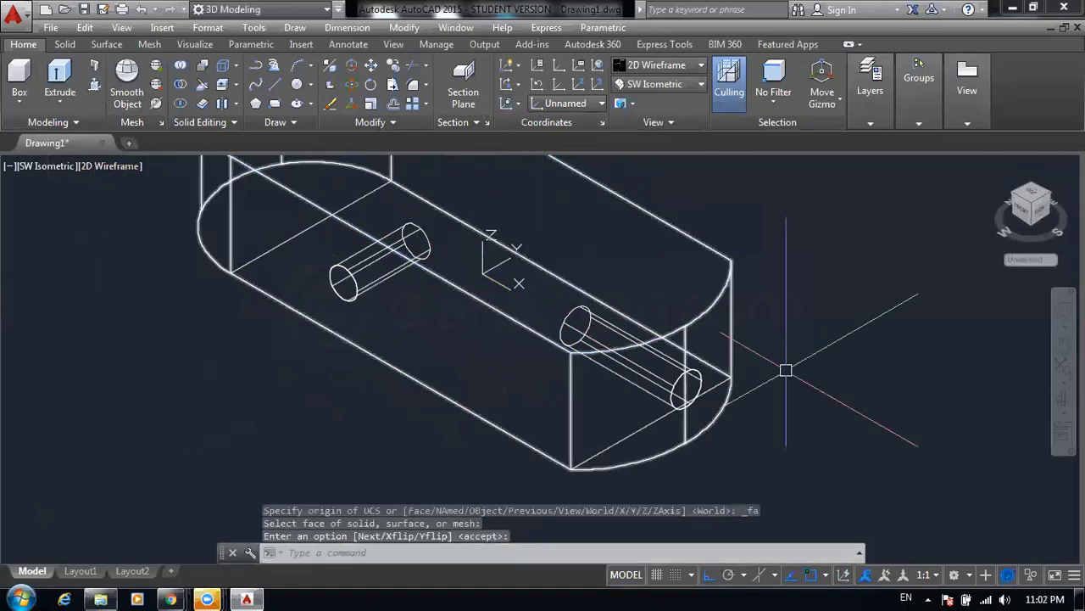
pyautogui.click(510, 105)
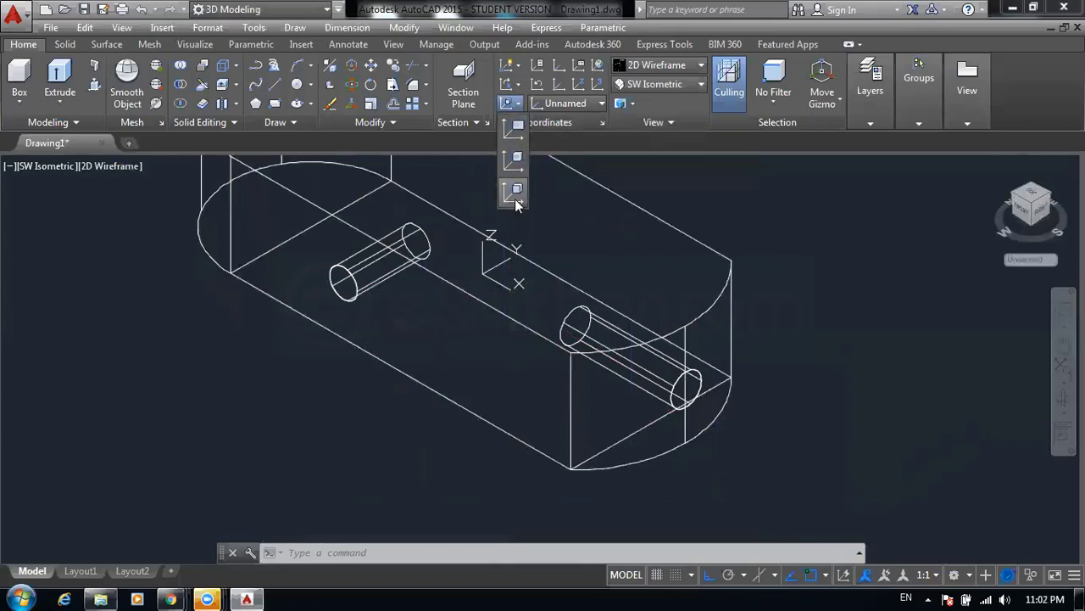
pyautogui.click(516, 195)
pyautogui.press('Escape')
pyautogui.press('Escape')
pyautogui.press('Escape')
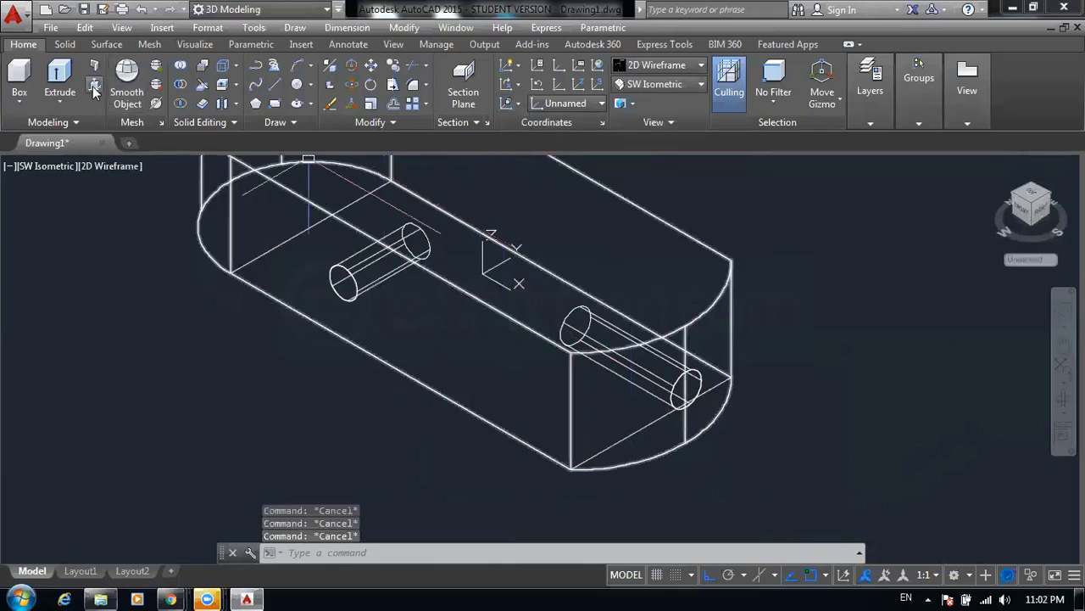
# - Draw a circle at the centre of the top face with the default radius
pyautogui.hotkey('ctrl', 'shift', 'e')
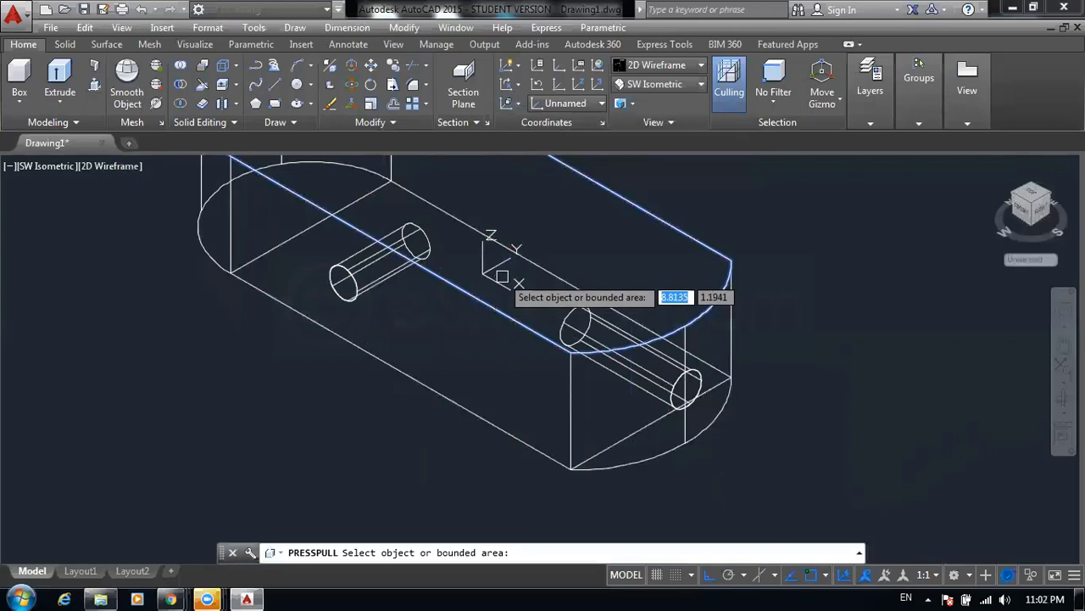
pyautogui.press('Escape')
pyautogui.write('c')
pyautogui.press('Return')
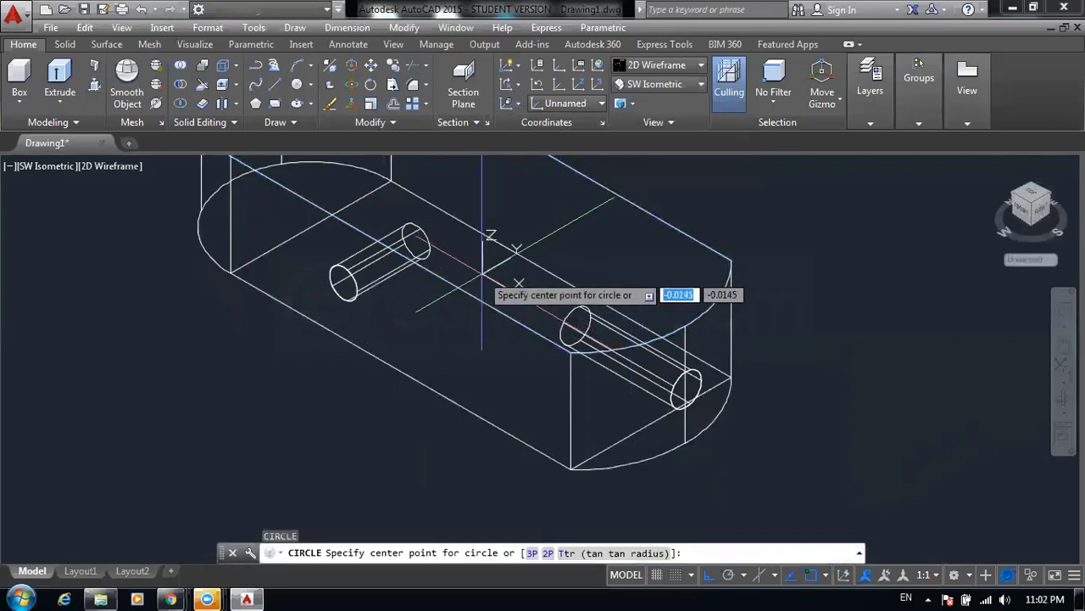
pyautogui.click(481, 271)
pyautogui.press('Escape')
pyautogui.press('Escape')
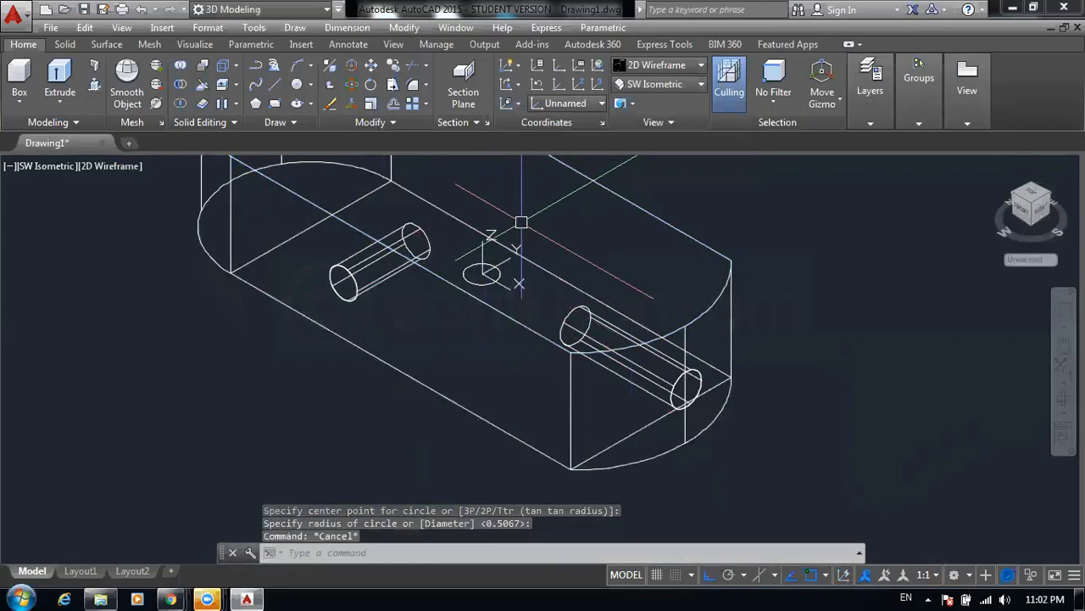
pyautogui.press('Escape')
pyautogui.press('Escape')
# - Press-pull the circle down through the block to form a vertical cylinder
pyautogui.hotkey('ctrl', 'shift', 'e')
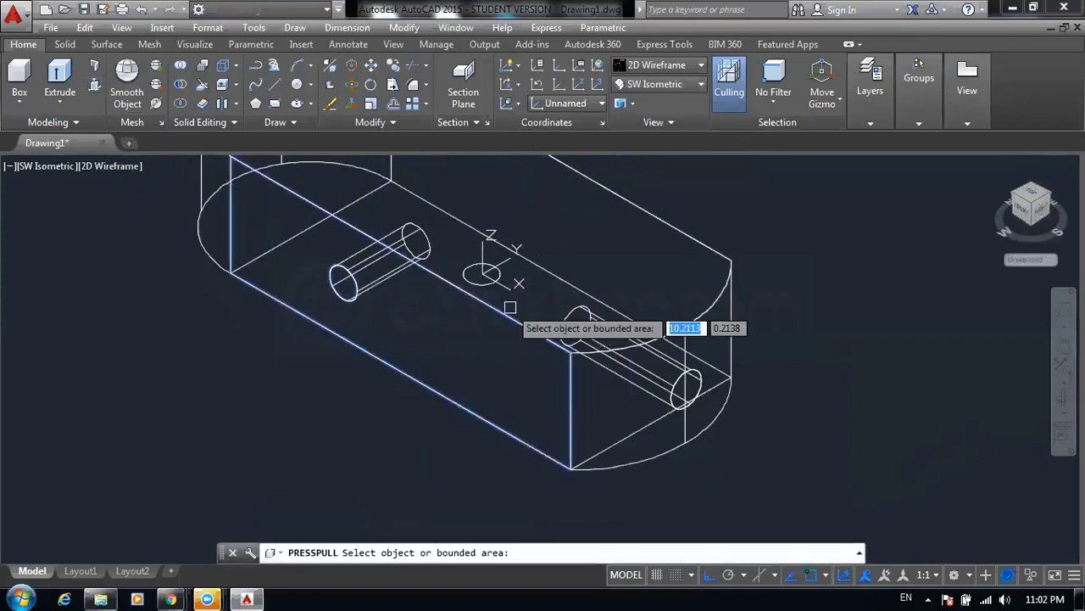
pyautogui.click(479, 273)
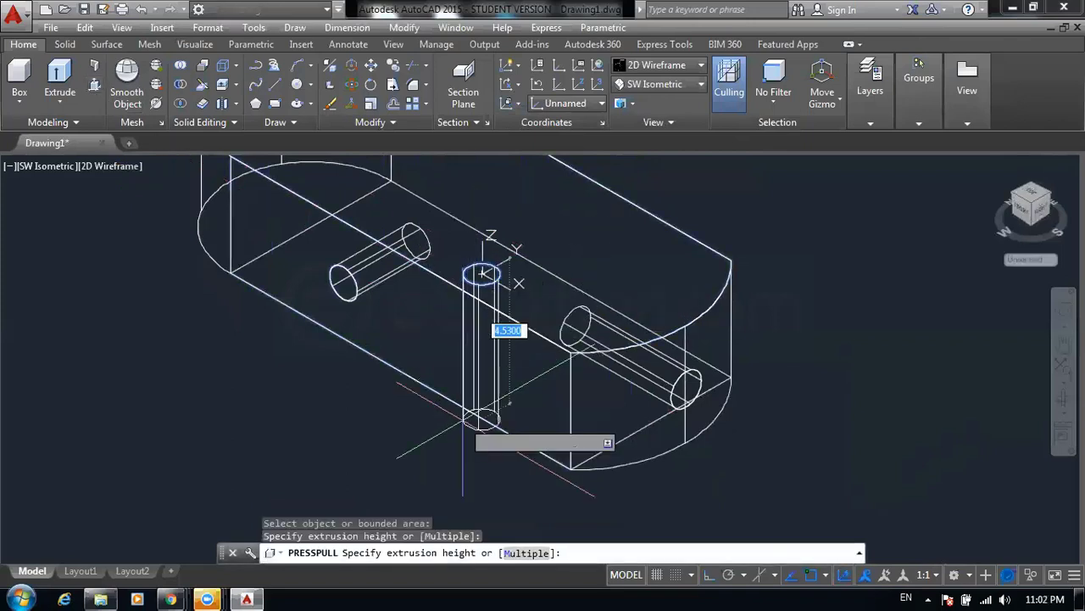
pyautogui.click(477, 441)
pyautogui.press('Escape')
pyautogui.press('Escape')
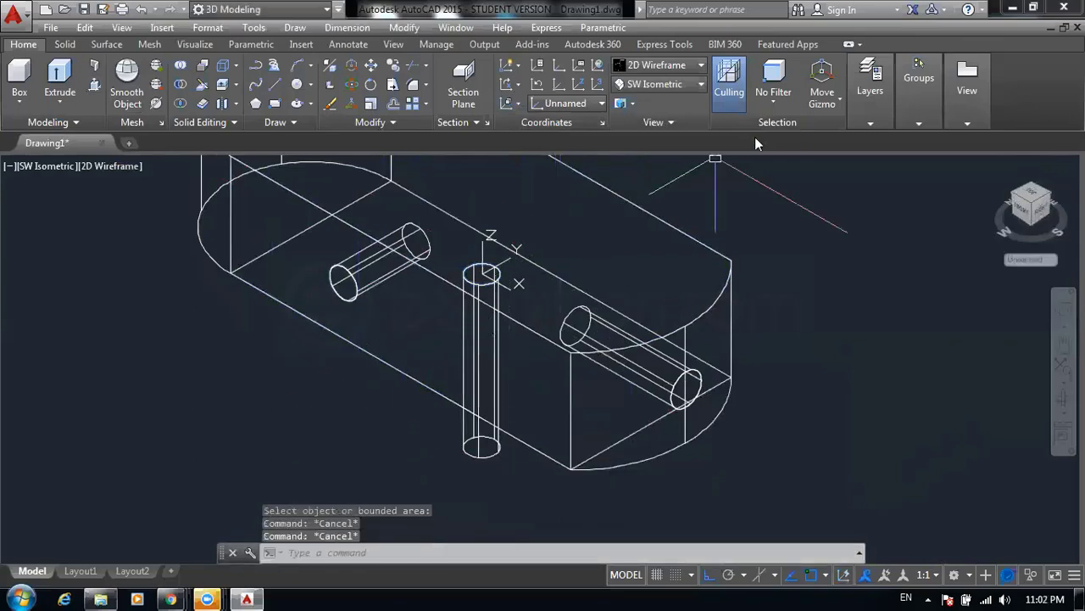
pyautogui.press('Escape')
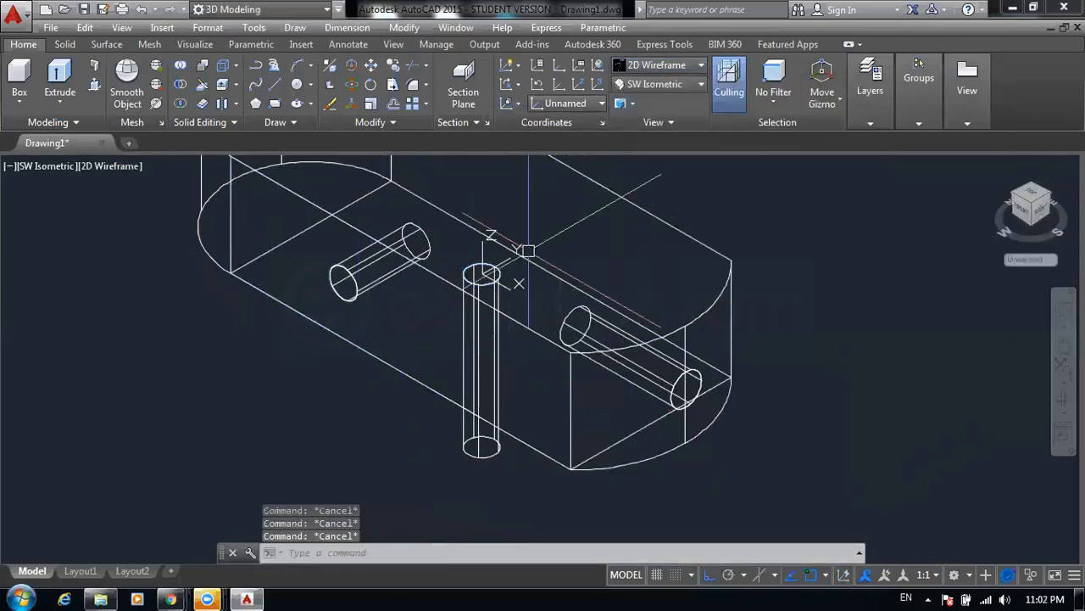
pyautogui.scroll(-2, 485, 269)
pyautogui.scroll(-2, 474, 280)
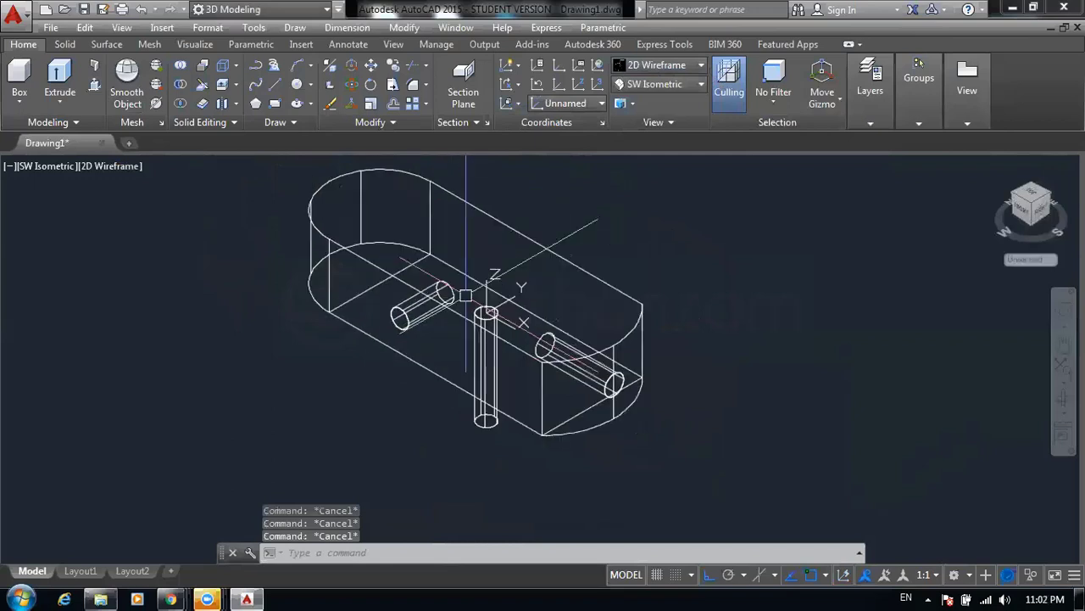
pyautogui.scroll(-1, 380, 325)
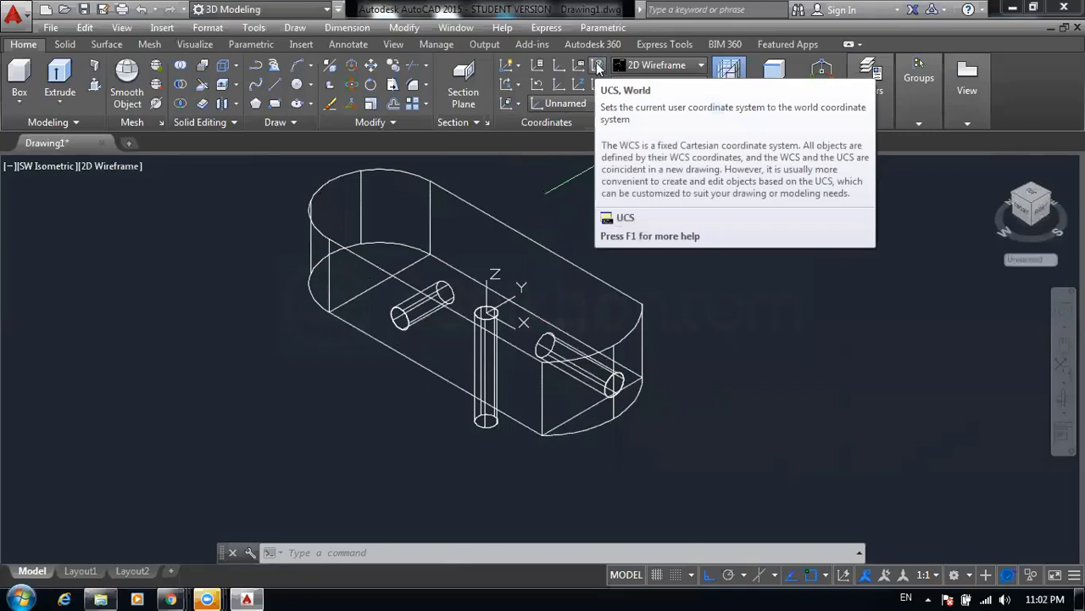
# - Reset the UCS to World and switch the visual style to Conceptual
pyautogui.click(598, 66)
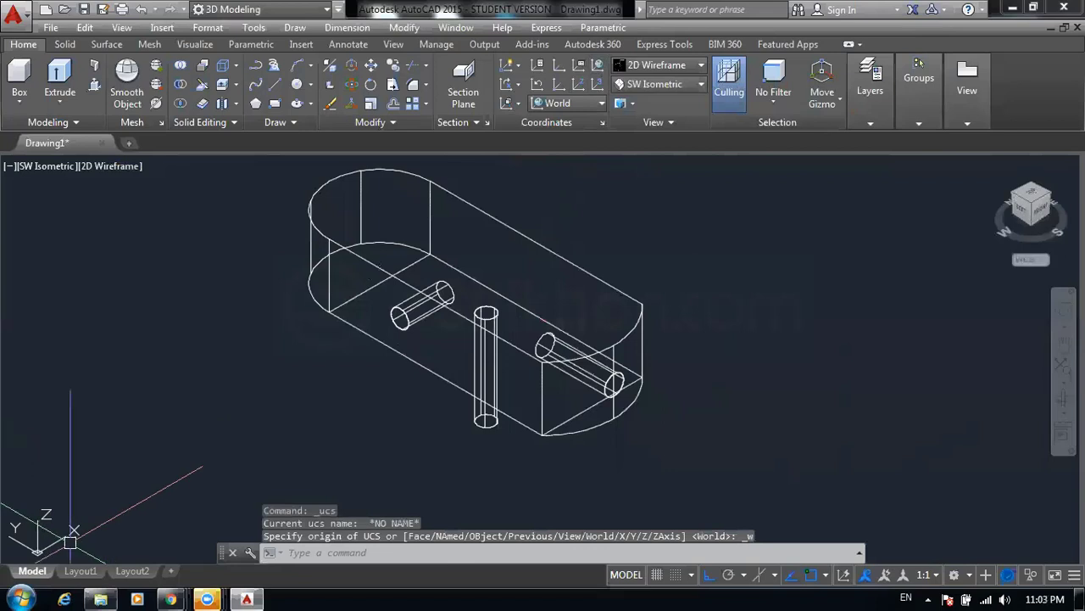
pyautogui.click(657, 67)
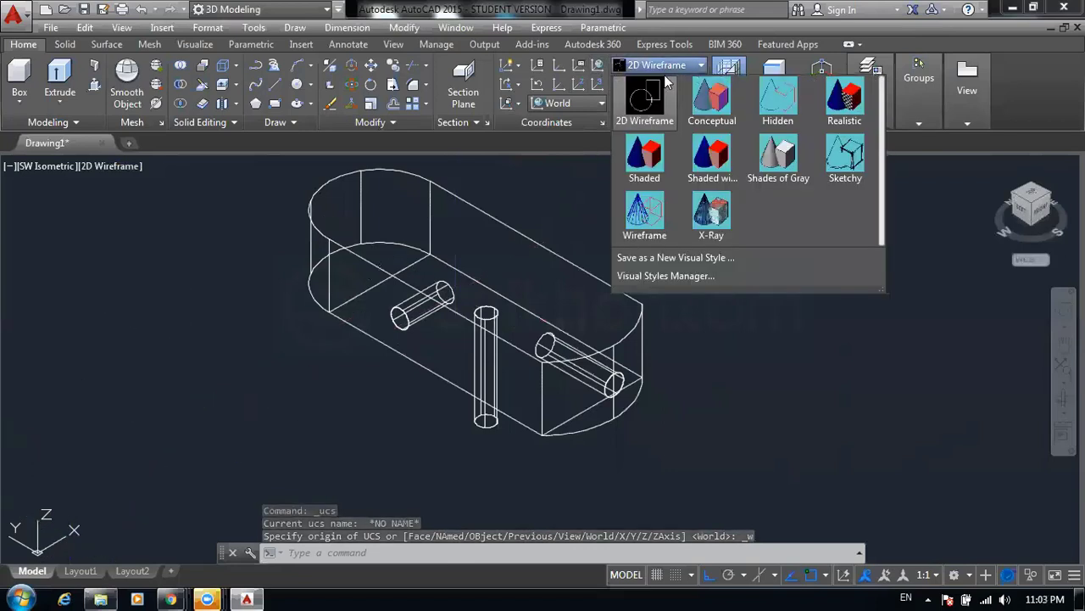
pyautogui.click(718, 102)
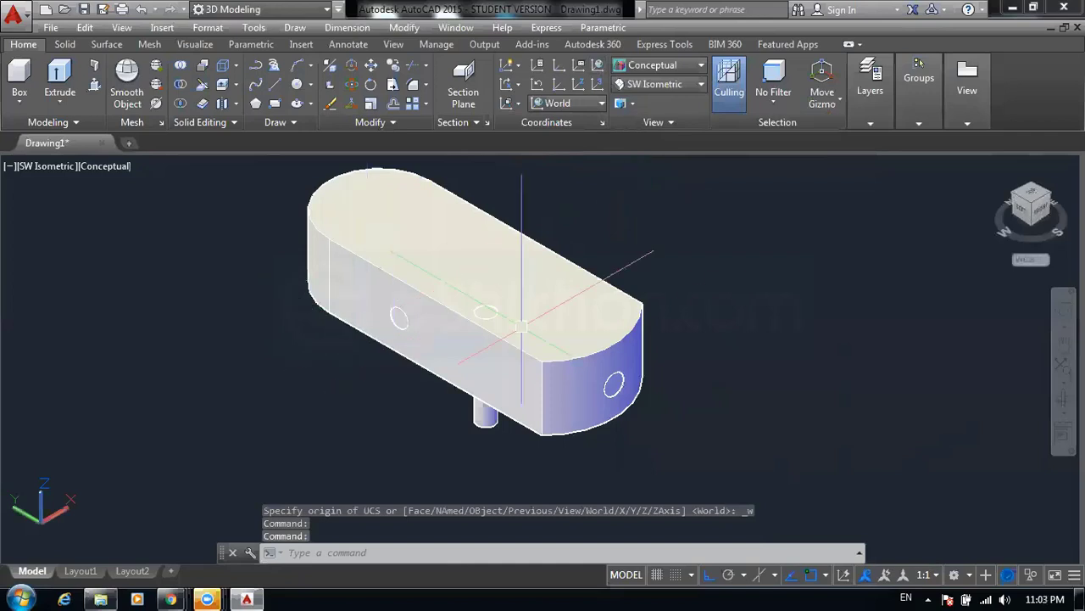
pyautogui.moveTo(654, 400); pyautogui.dragTo(649, 391, button='middle')
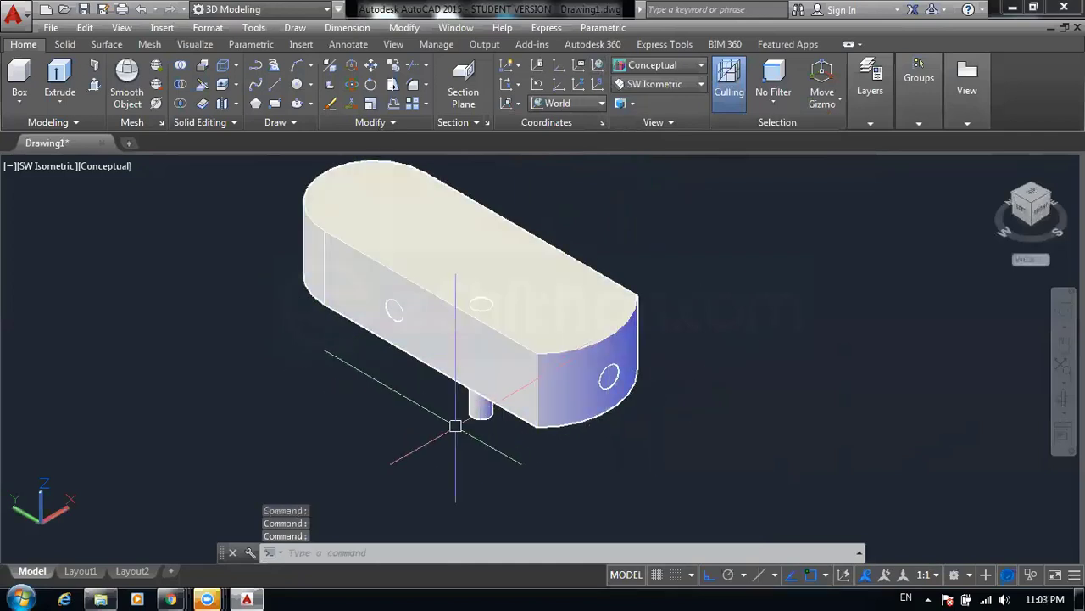
pyautogui.scroll(2, 456, 426)
pyautogui.click(484, 411)
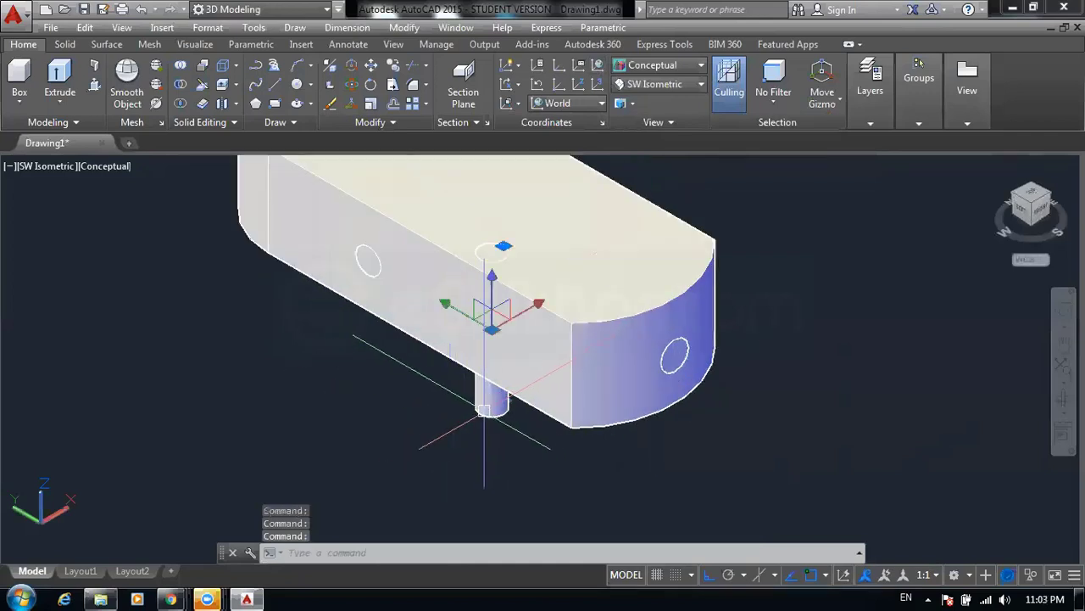
pyautogui.press('Delete')
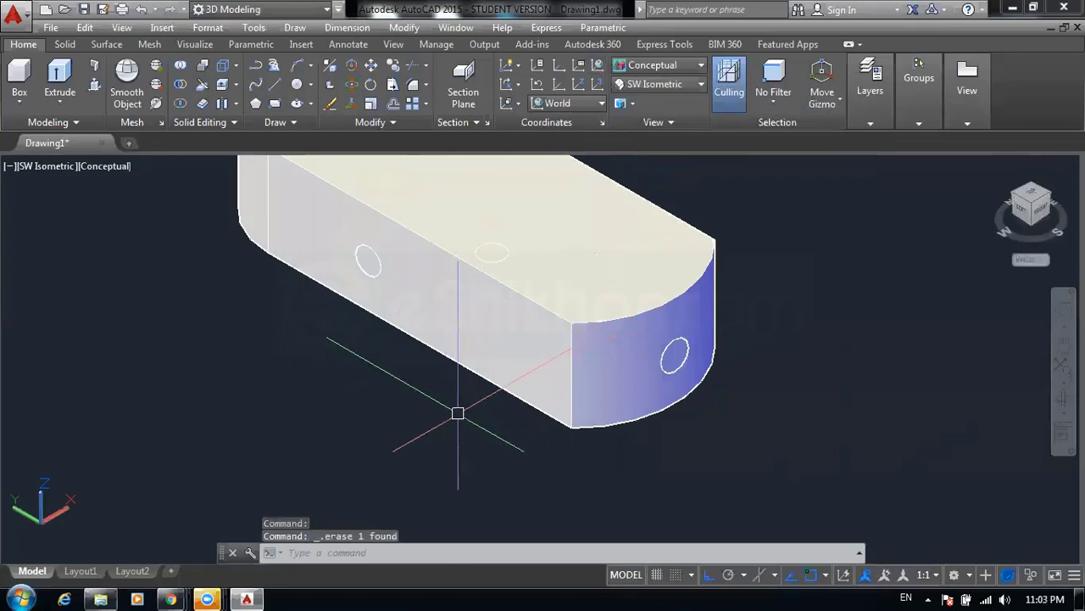
pyautogui.hotkey('ctrl', 'z')
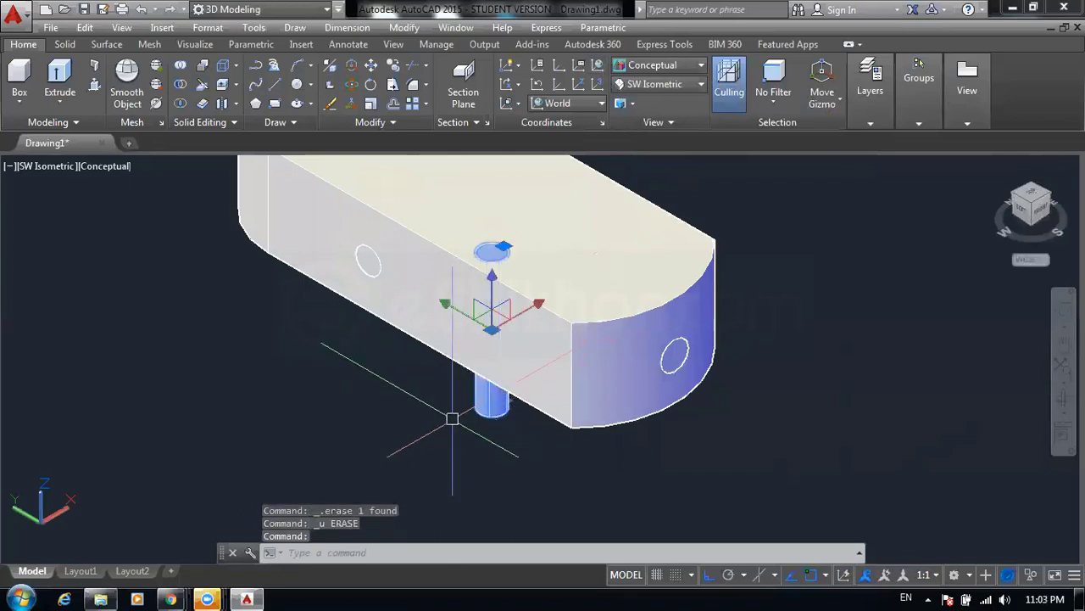
pyautogui.write('m')
pyautogui.press('Return')
pyautogui.click(377, 434)
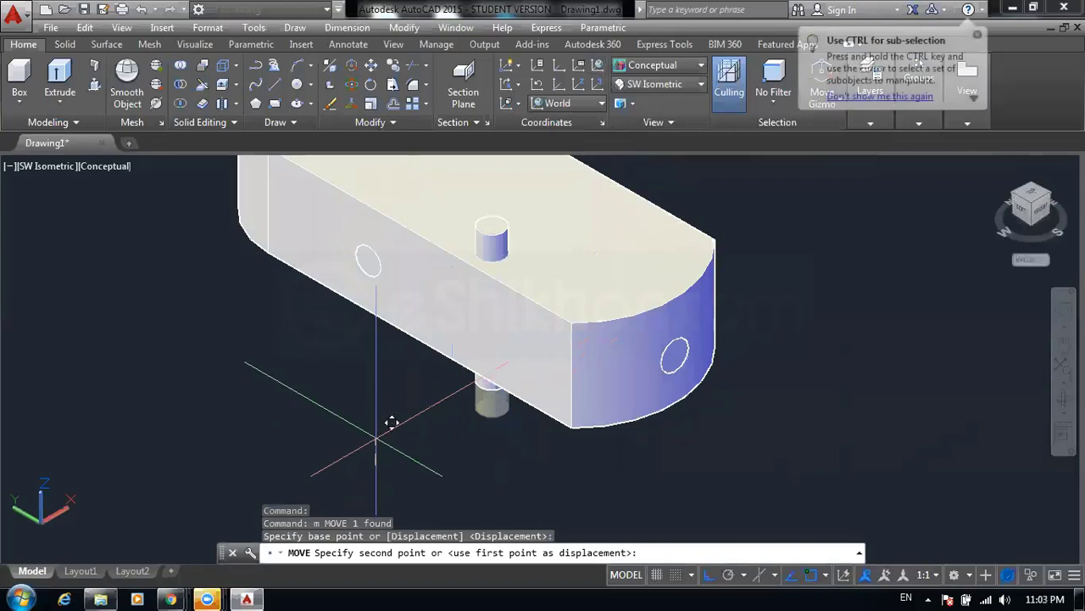
pyautogui.press('Escape')
pyautogui.press('Escape')
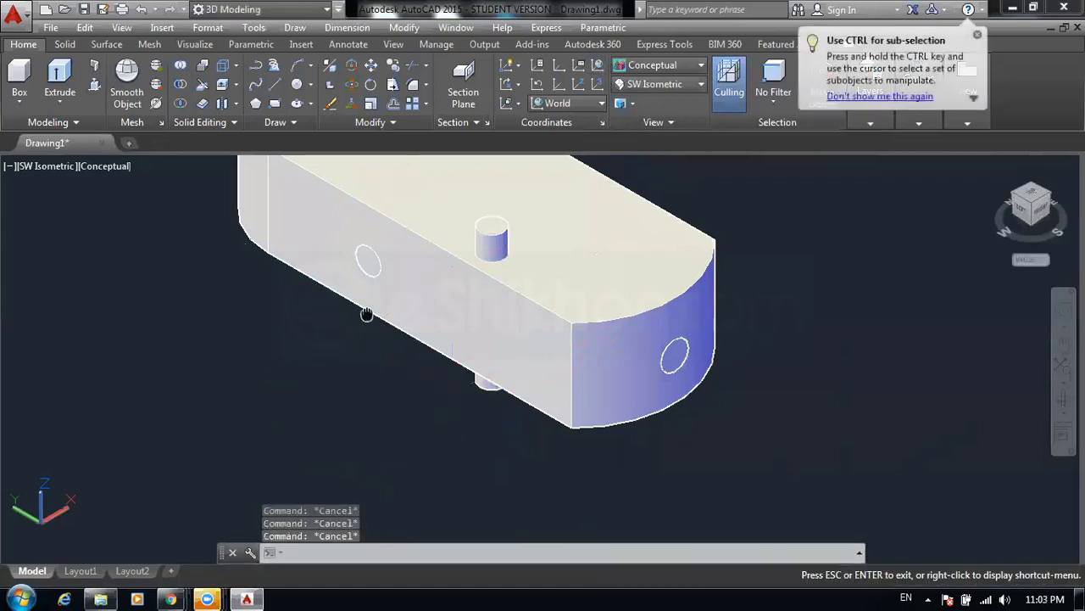
pyautogui.moveTo(364, 311); pyautogui.dragTo(407, 360, button='middle')
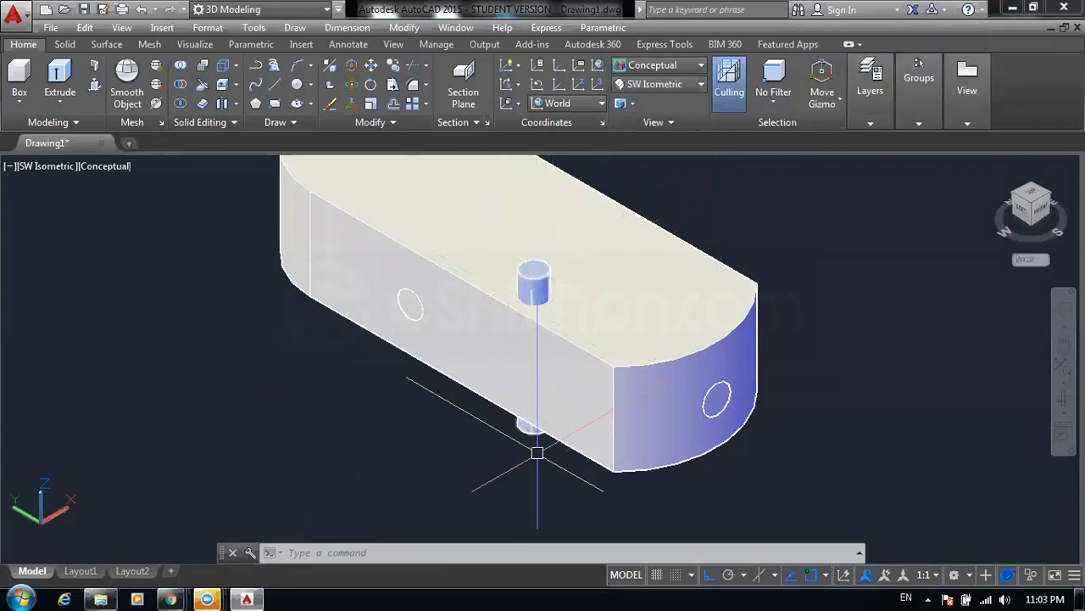
pyautogui.click(717, 397)
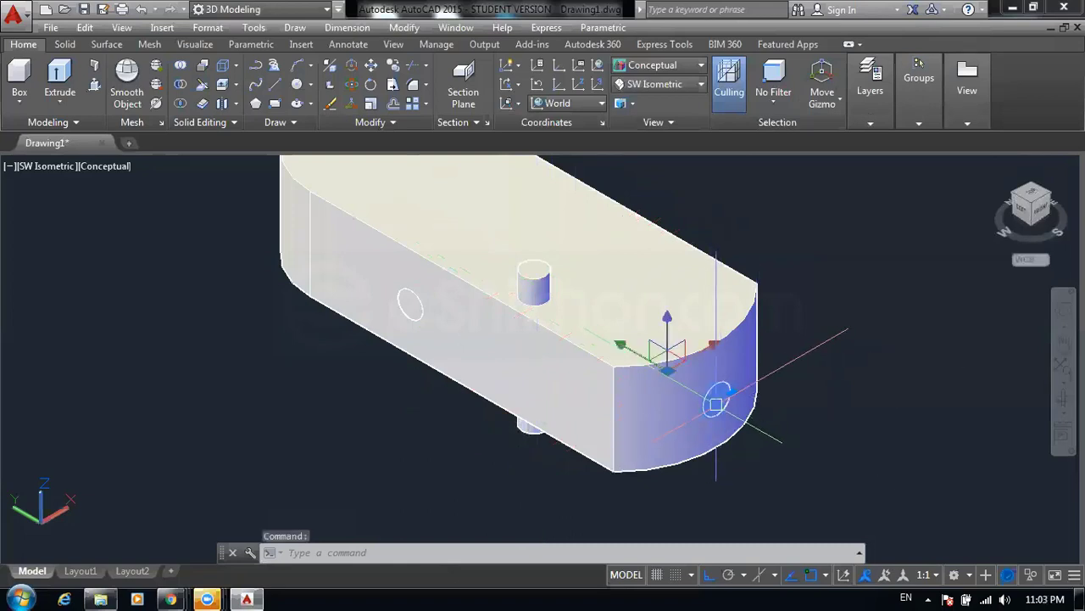
pyautogui.press('Escape')
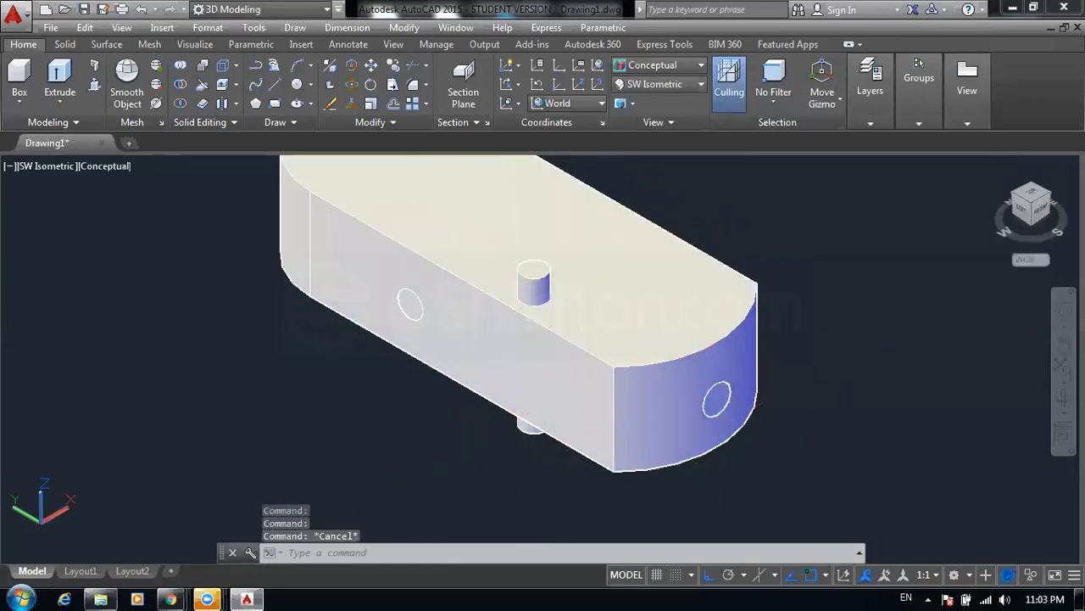
pyautogui.press('Escape')
pyautogui.keyDown('ctrl'); pyautogui.click(410, 304); pyautogui.keyUp('ctrl')
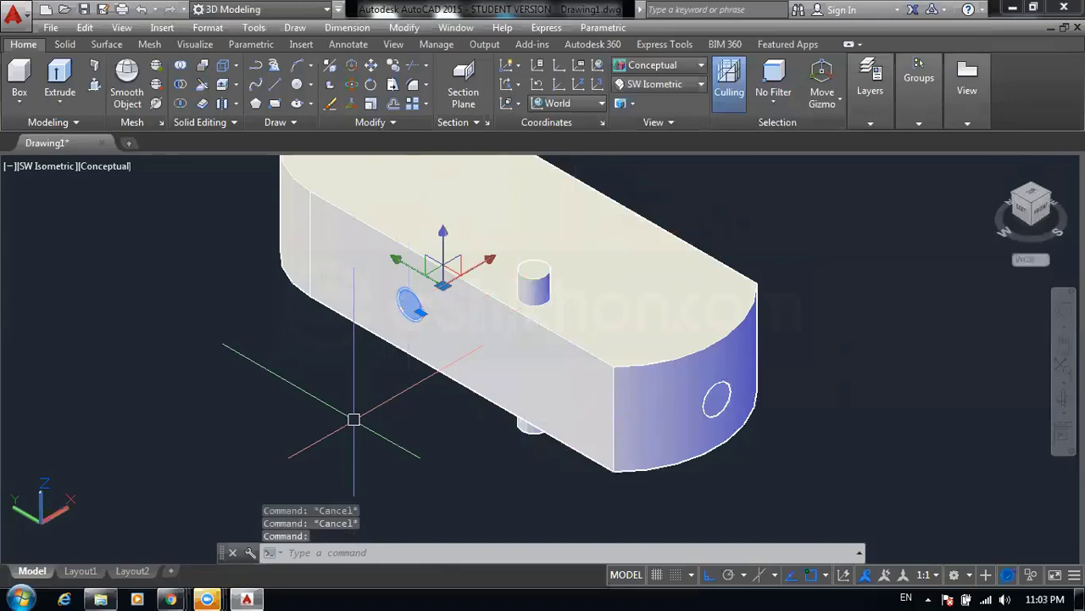
pyautogui.press('Delete')
pyautogui.hotkey('ctrl', 'z')
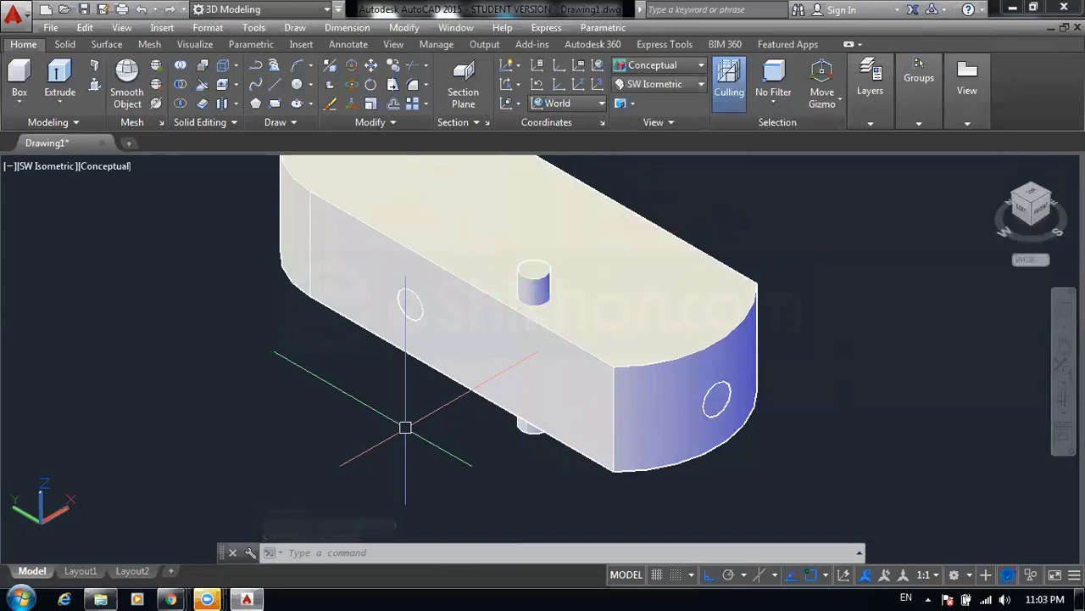
# - Try subtracting all three cylinders at once from the crossing-selected solids, then cancel
pyautogui.click(185, 103)
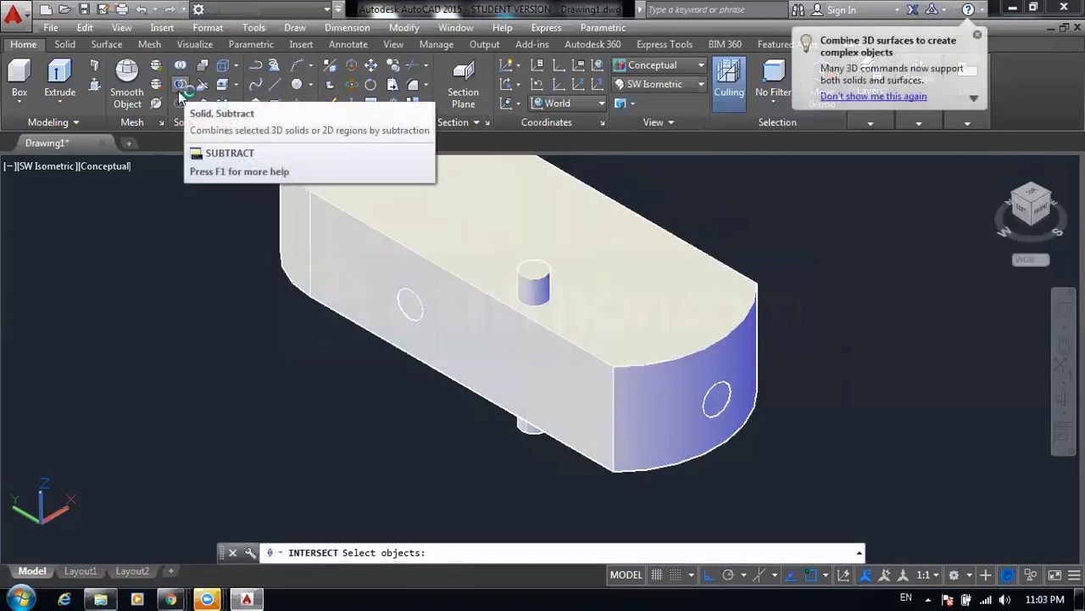
pyautogui.click(181, 88)
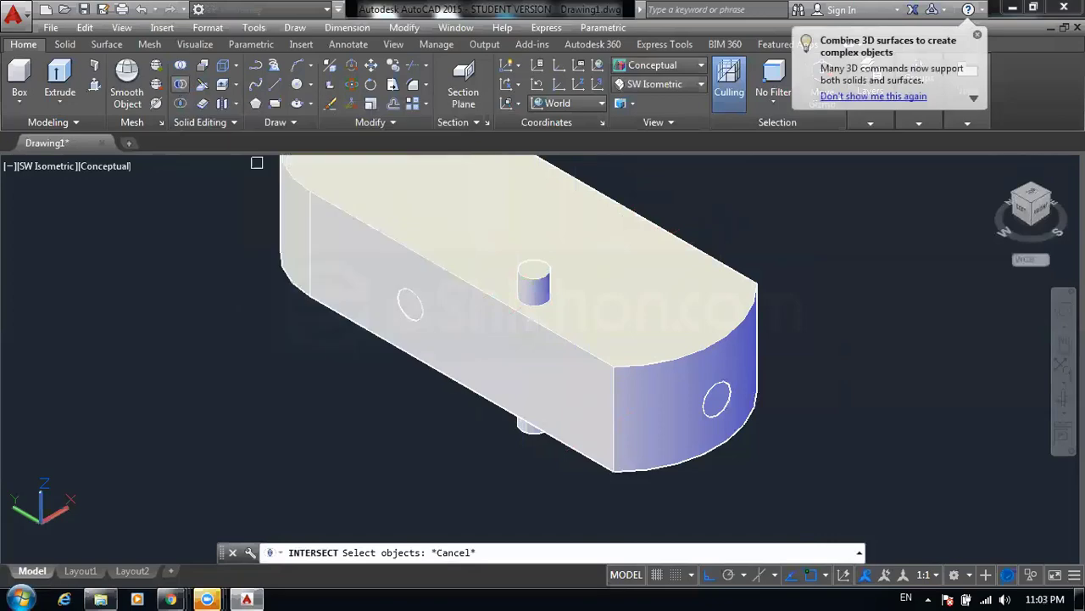
pyautogui.click(809, 199)
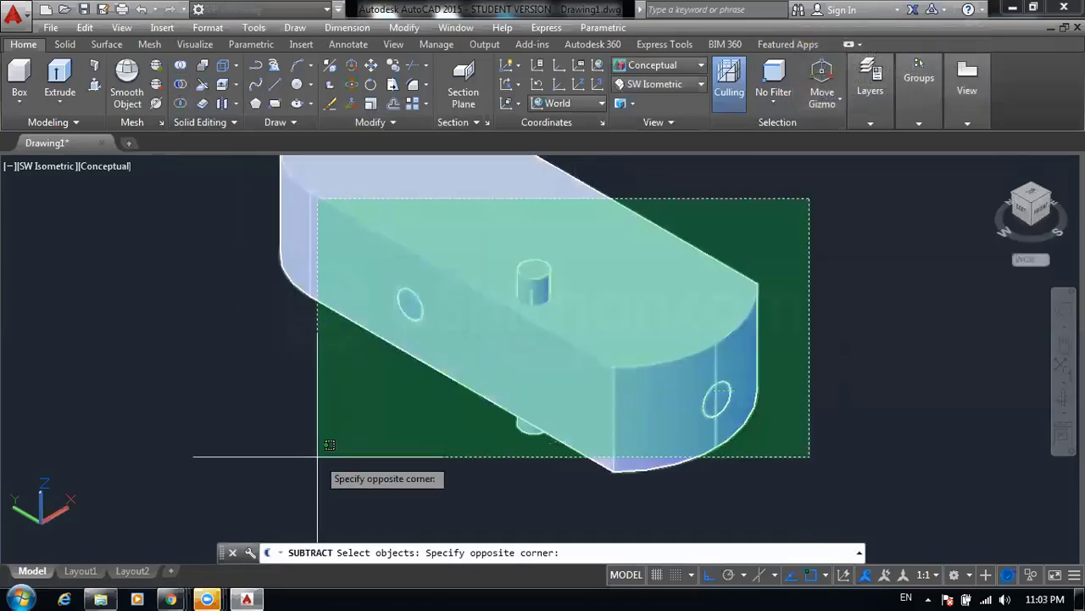
pyautogui.click(324, 456)
pyautogui.press('Return')
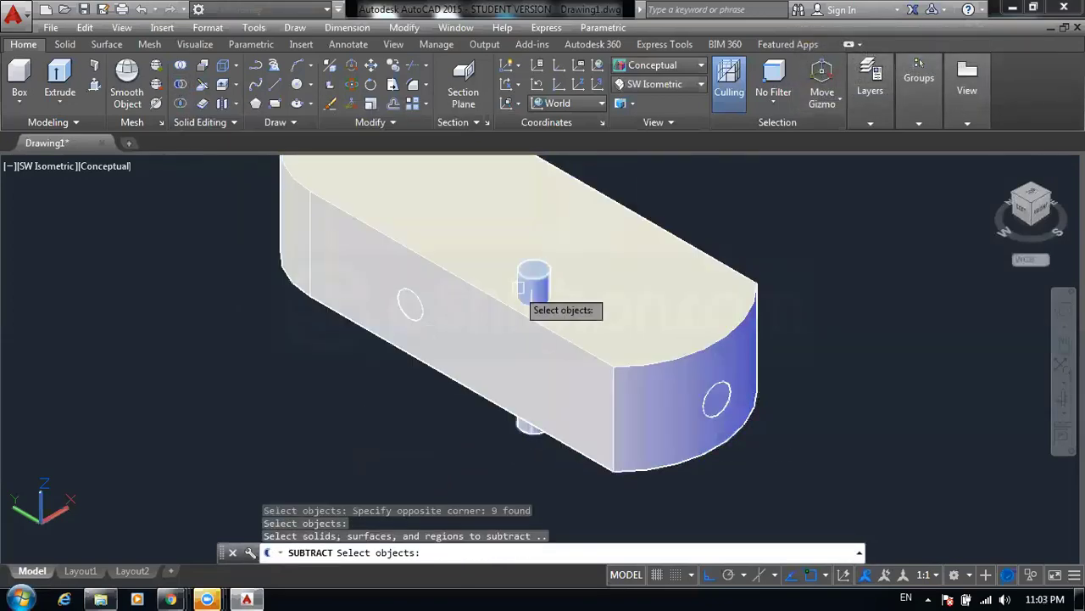
pyautogui.click(526, 287)
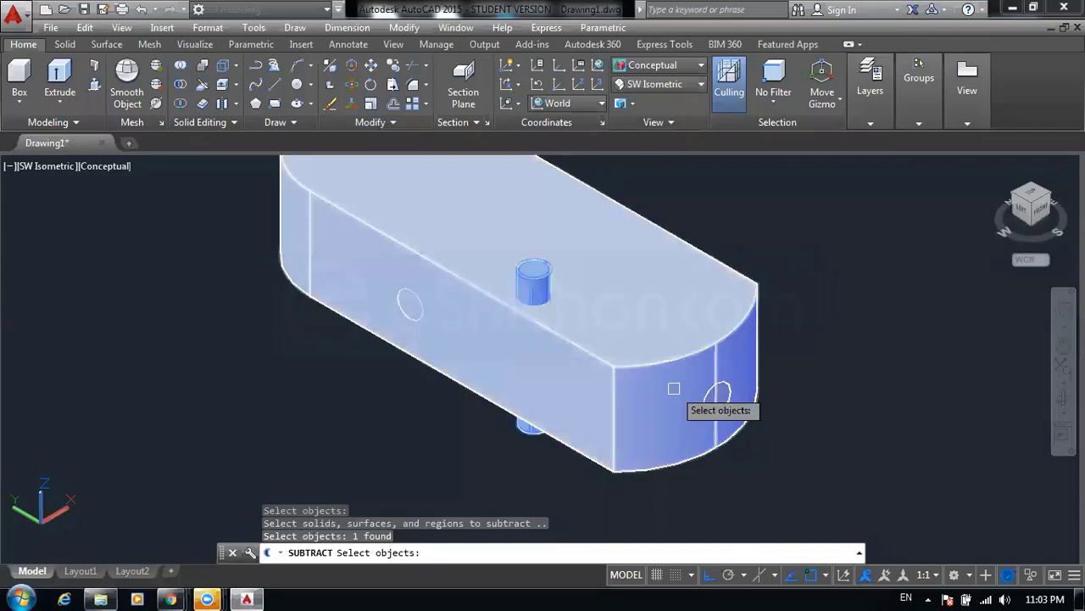
pyautogui.click(716, 400)
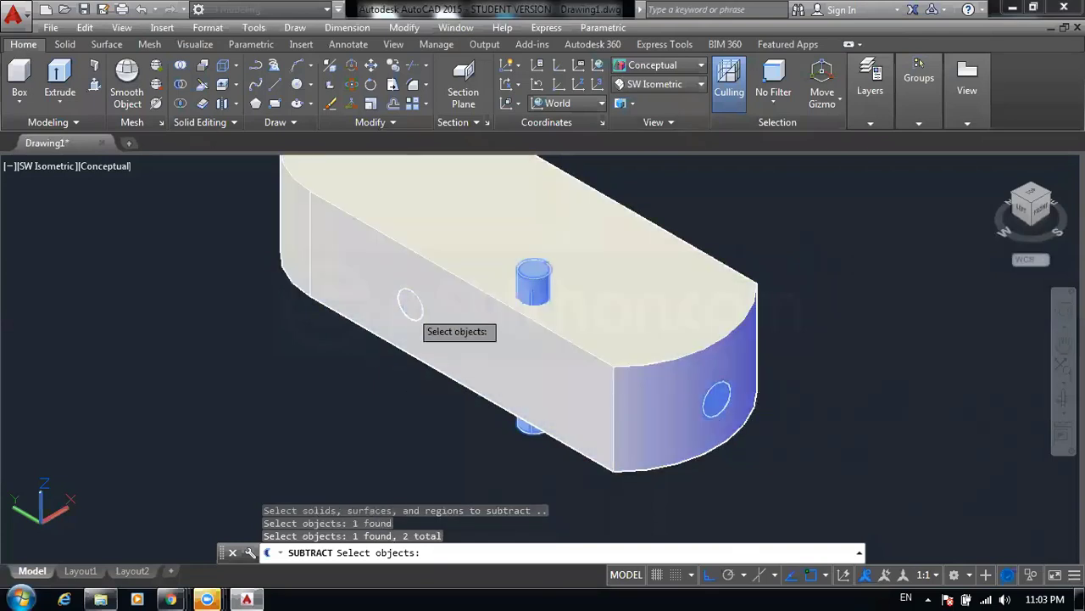
pyautogui.click(409, 309)
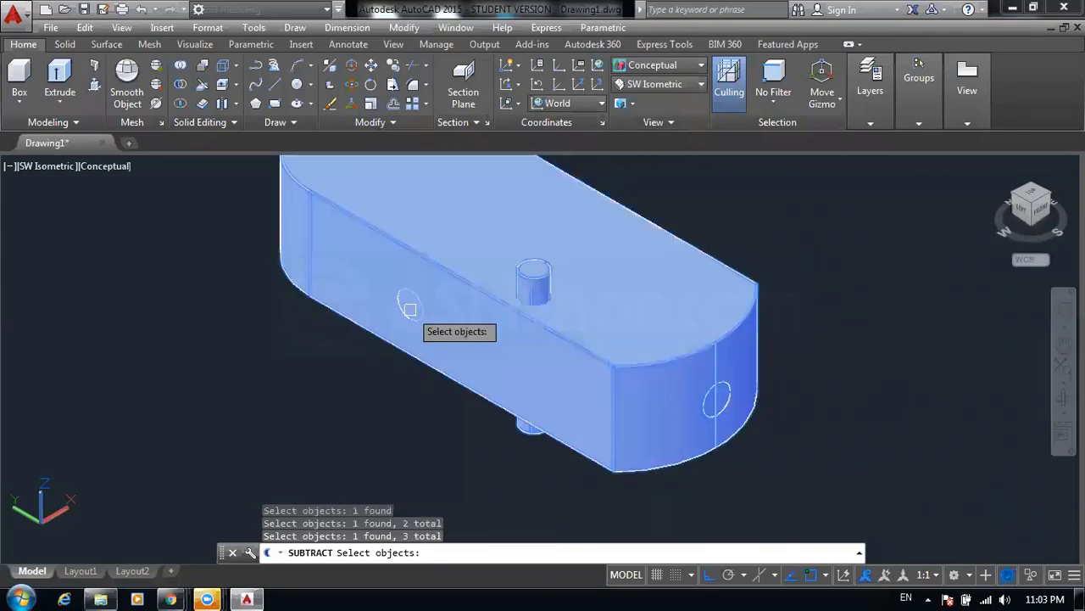
pyautogui.keyDown('shift'); pyautogui.click(380, 346); pyautogui.keyUp('shift')
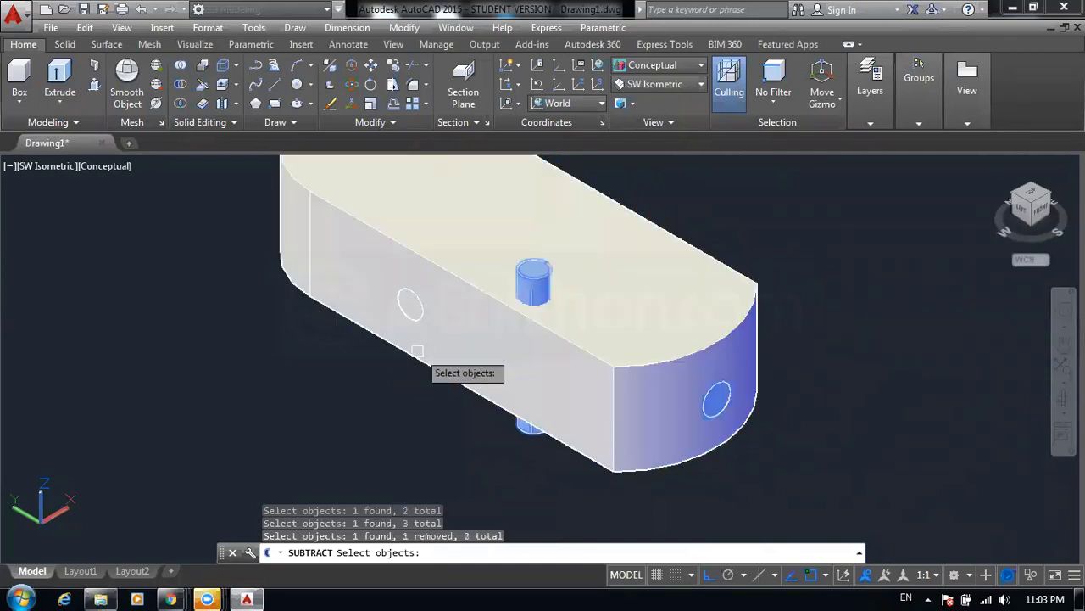
pyautogui.click(409, 302)
pyautogui.press('Return')
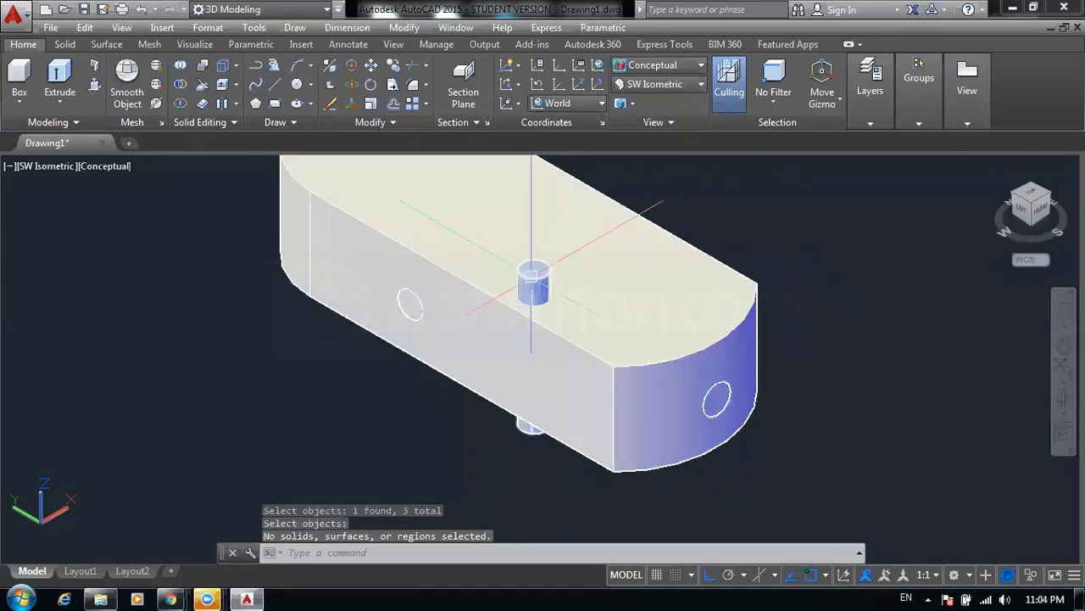
pyautogui.press('Escape')
pyautogui.press('Escape')
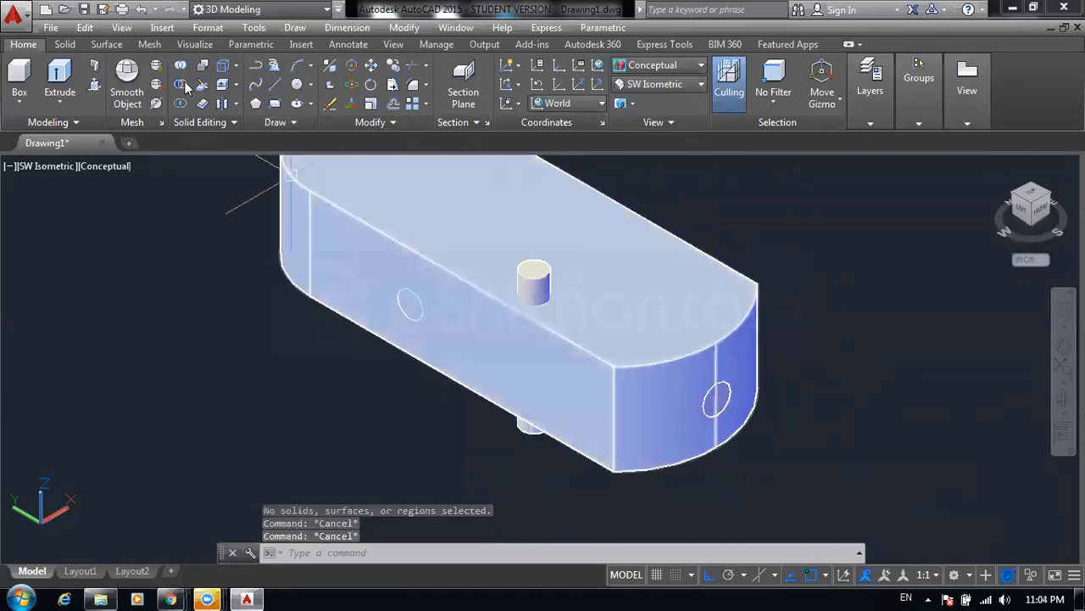
pyautogui.press('Escape')
# - Subtract the top cylinder from the main box
pyautogui.click(180, 84)
pyautogui.click(443, 229)
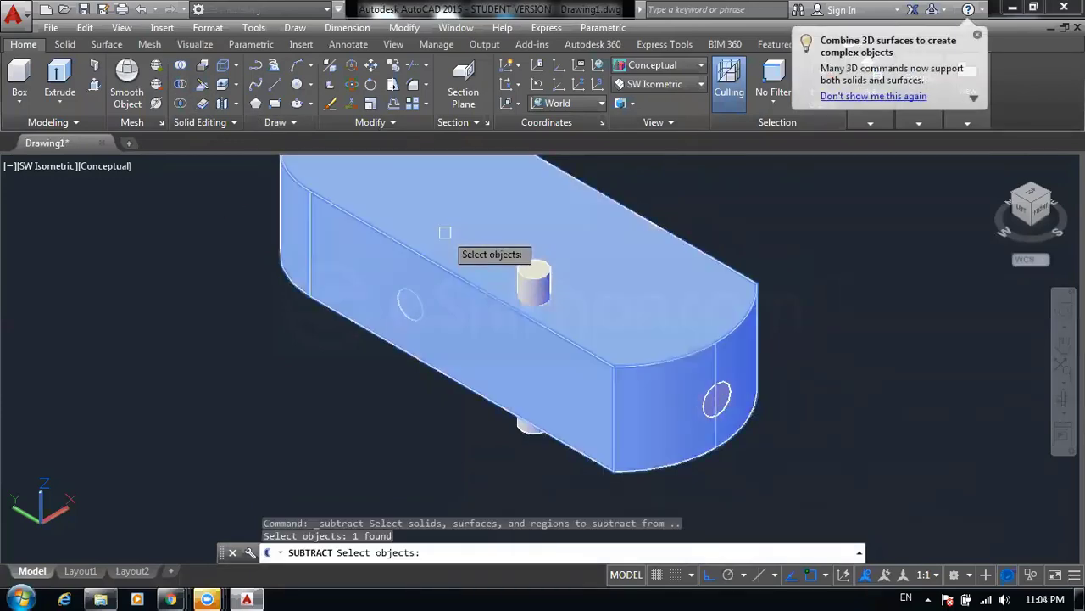
pyautogui.press('Return')
pyautogui.click(533, 267)
pyautogui.press('Return')
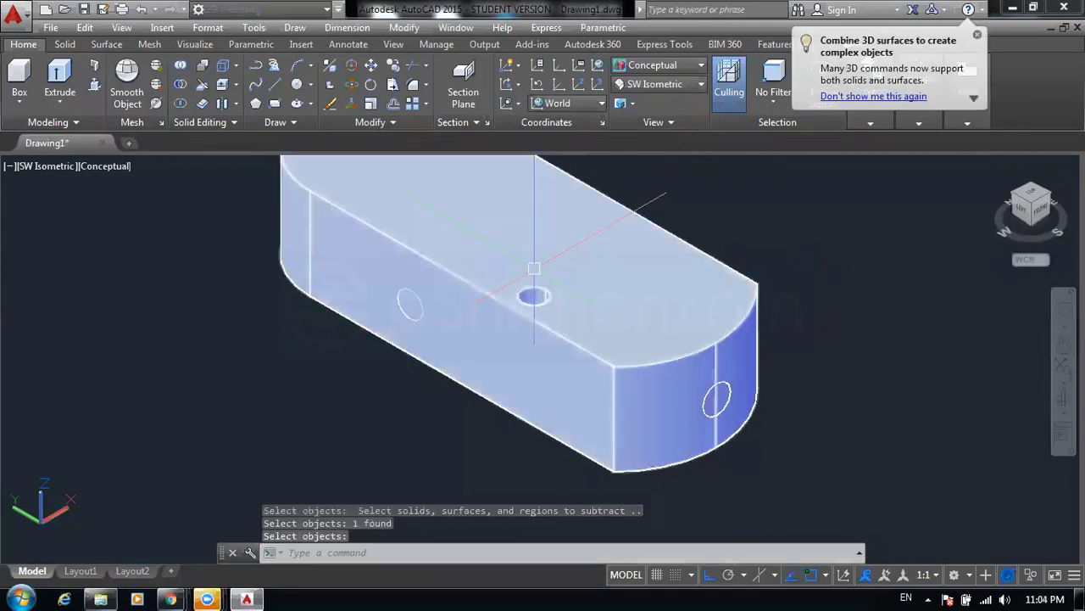
# - Subtract the end-face cylinder from the main box
pyautogui.click(180, 99)
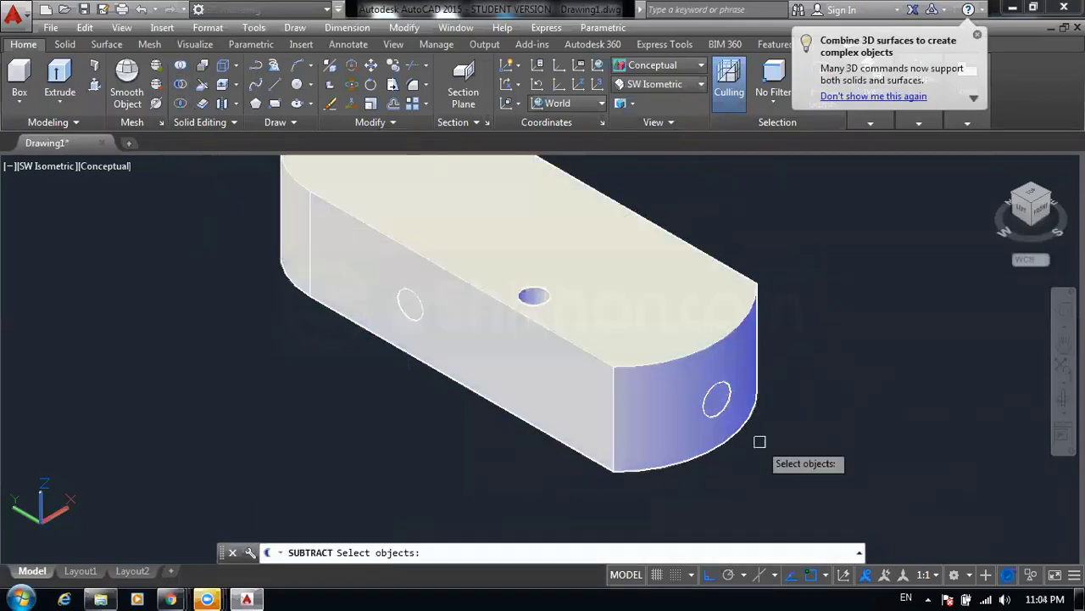
pyautogui.click(705, 421)
pyautogui.press('Return')
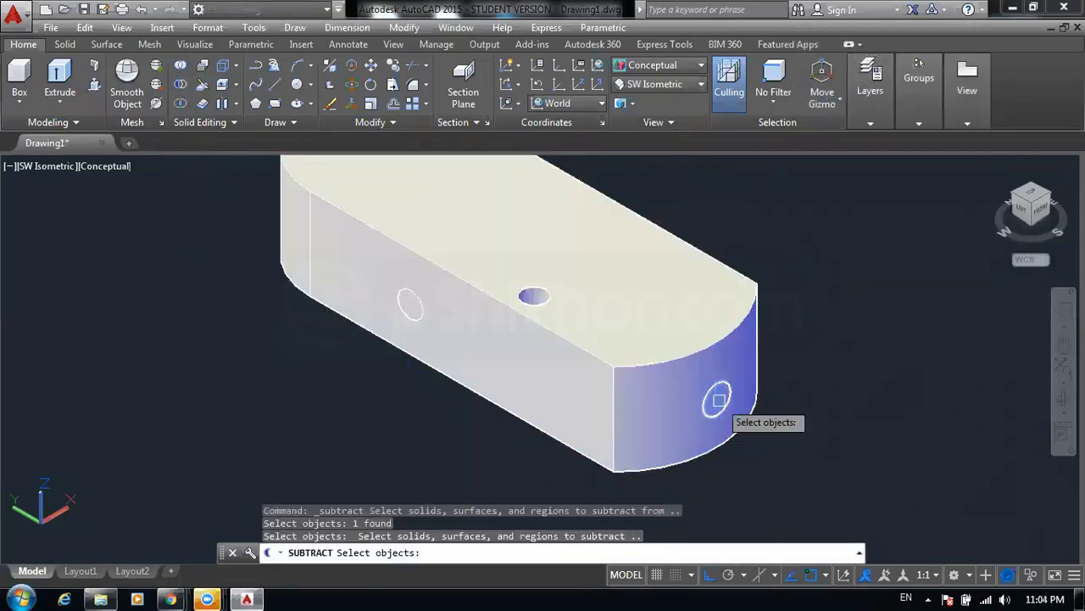
pyautogui.click(715, 400)
pyautogui.press('Return')
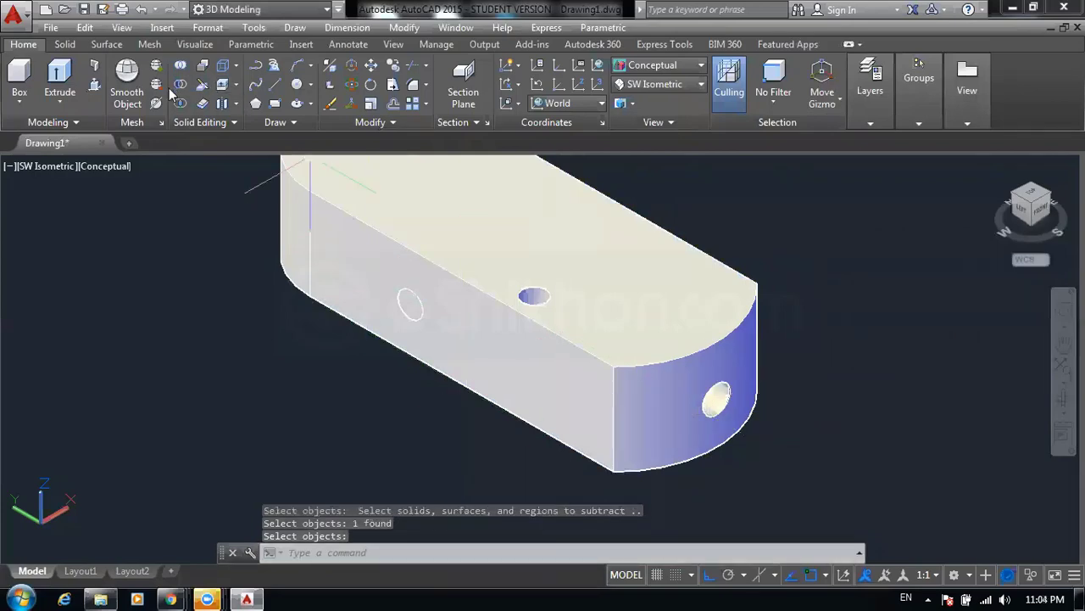
# - Subtract the side-face cylinder from the box, leaving a round hole there
pyautogui.click(180, 84)
pyautogui.click(419, 255)
pyautogui.press('Return')
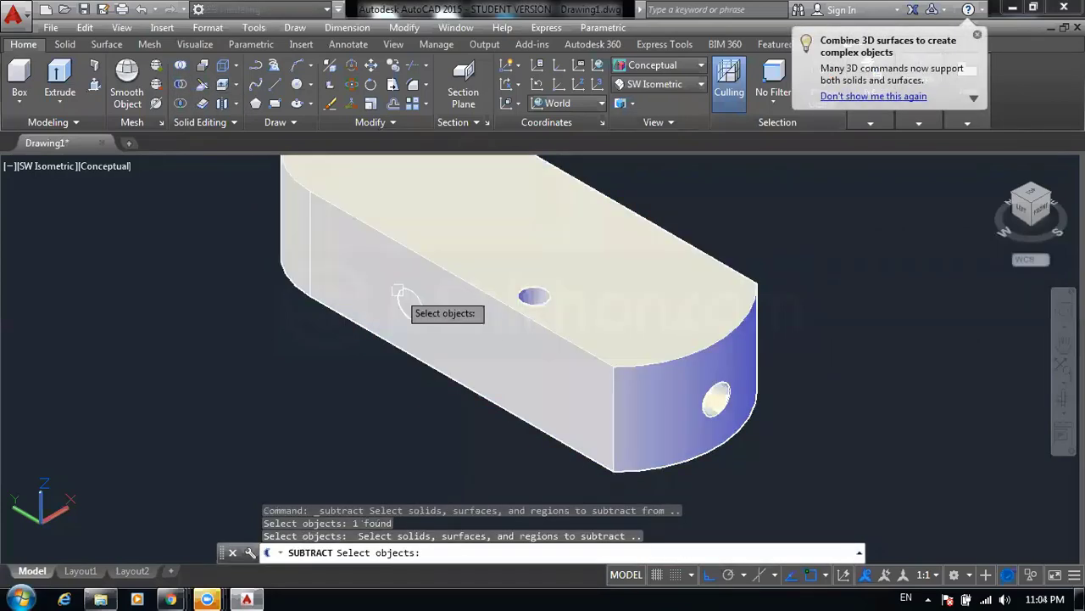
pyautogui.click(412, 309)
pyautogui.press('Return')
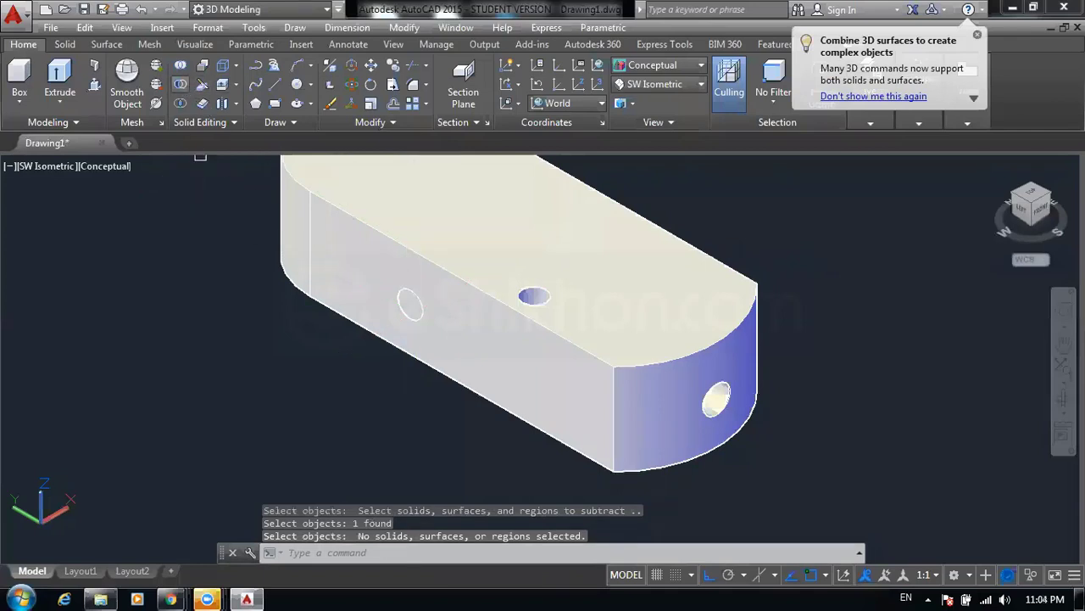
pyautogui.press('Return')
pyautogui.click(395, 212)
pyautogui.press('Return')
pyautogui.click(409, 307)
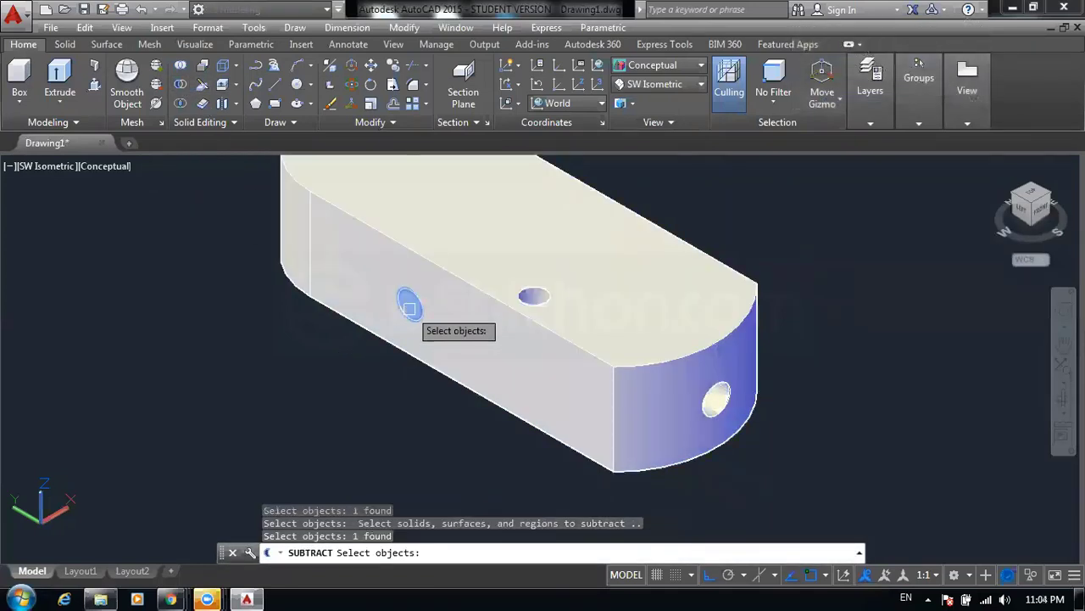
pyautogui.press('Return')
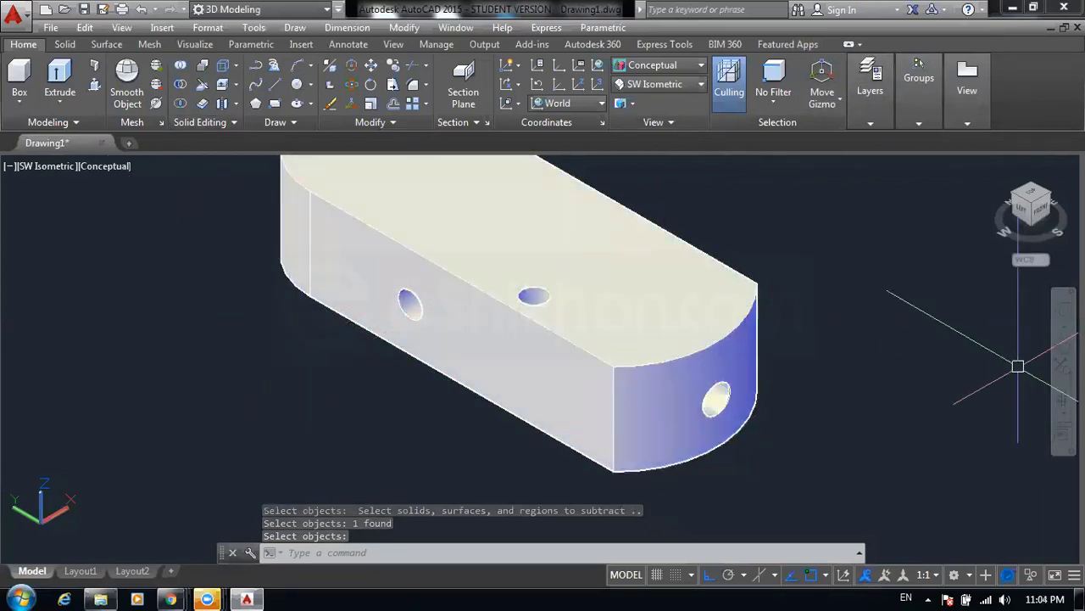
pyautogui.moveTo(594, 297); pyautogui.dragTo(694, 325, button='middle')
pyautogui.press('Return')
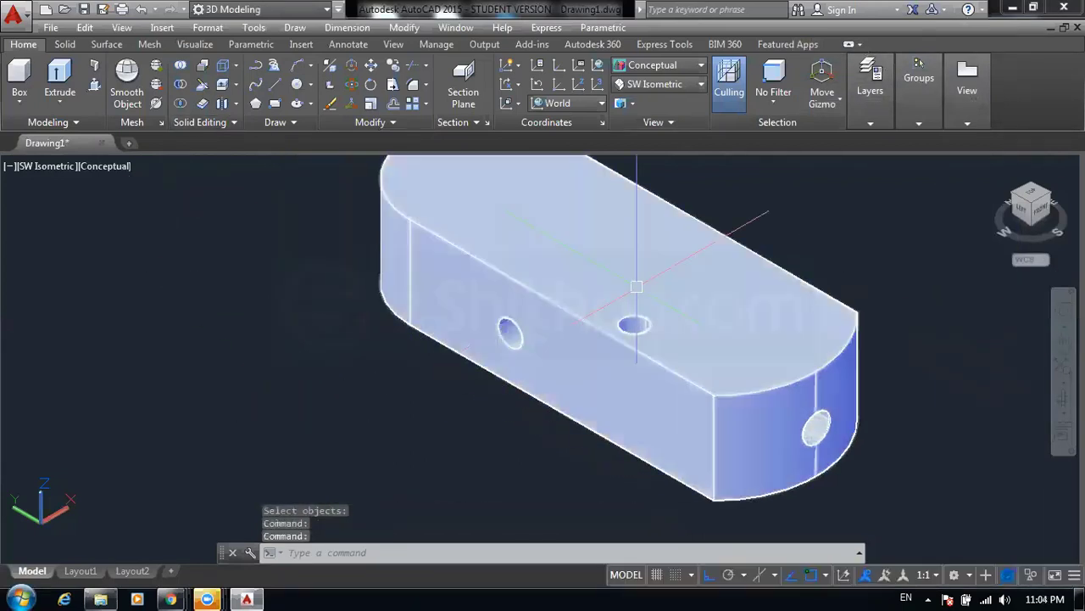
pyautogui.moveTo(584, 314); pyautogui.dragTo(520, 313, button='middle')
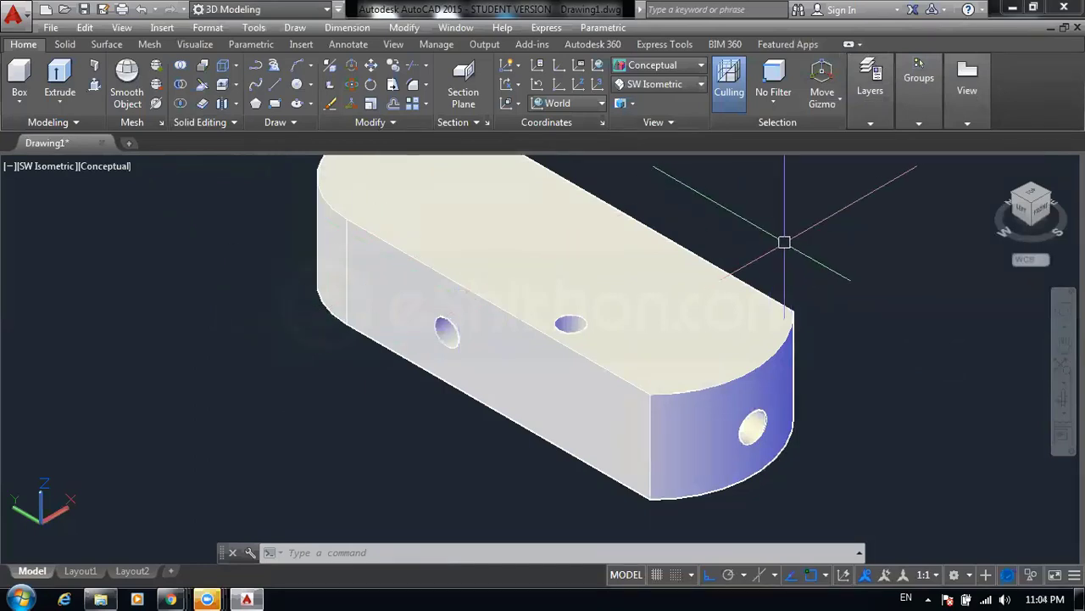
pyautogui.click(547, 204)
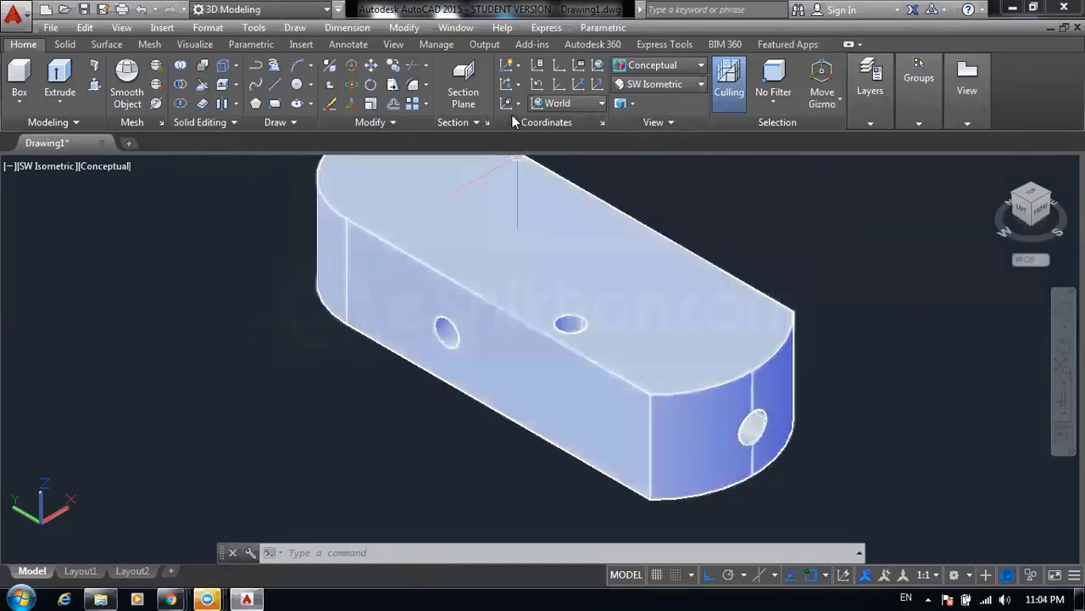
pyautogui.click(517, 102)
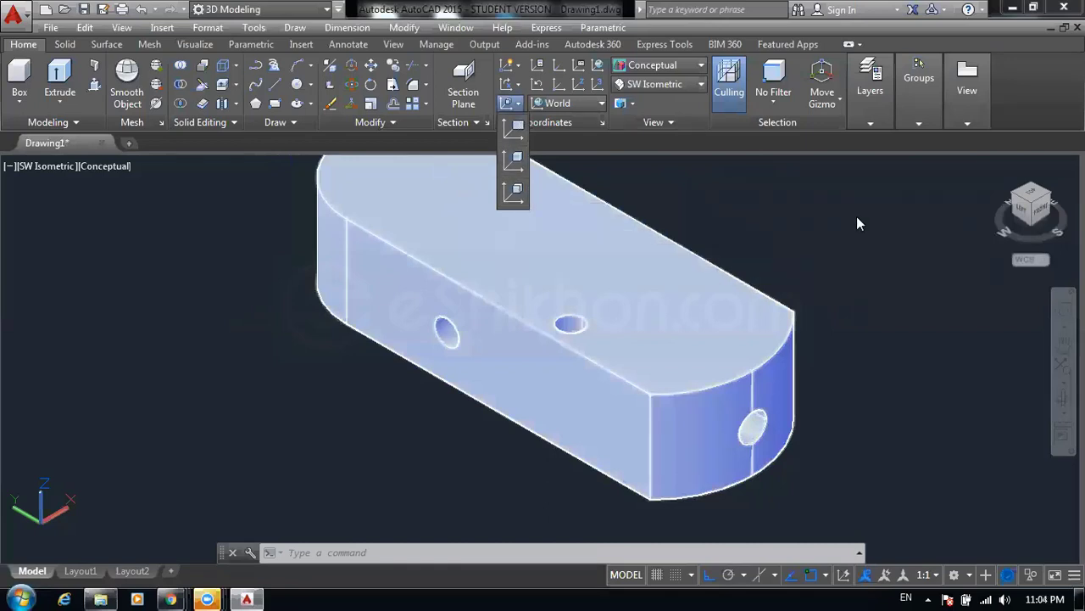
pyautogui.press('Escape')
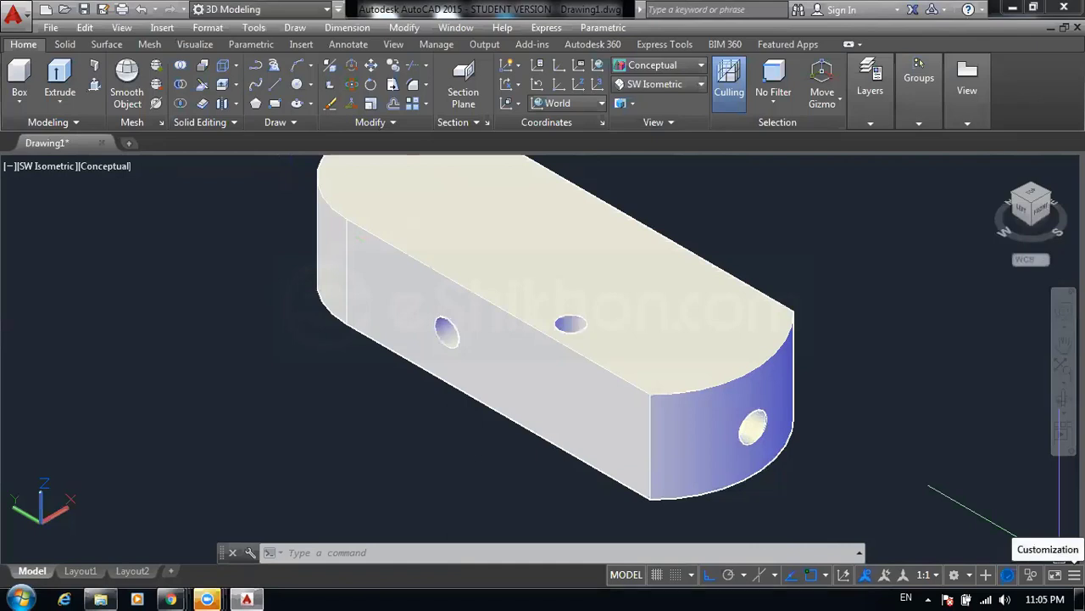
pyautogui.click(1074, 574)
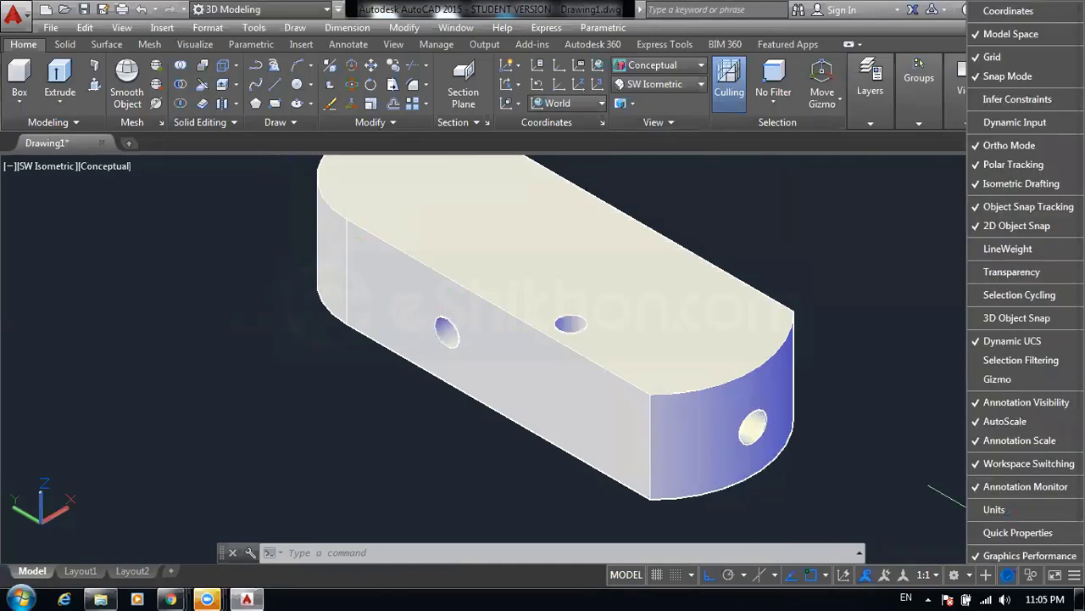
pyautogui.click(1016, 341)
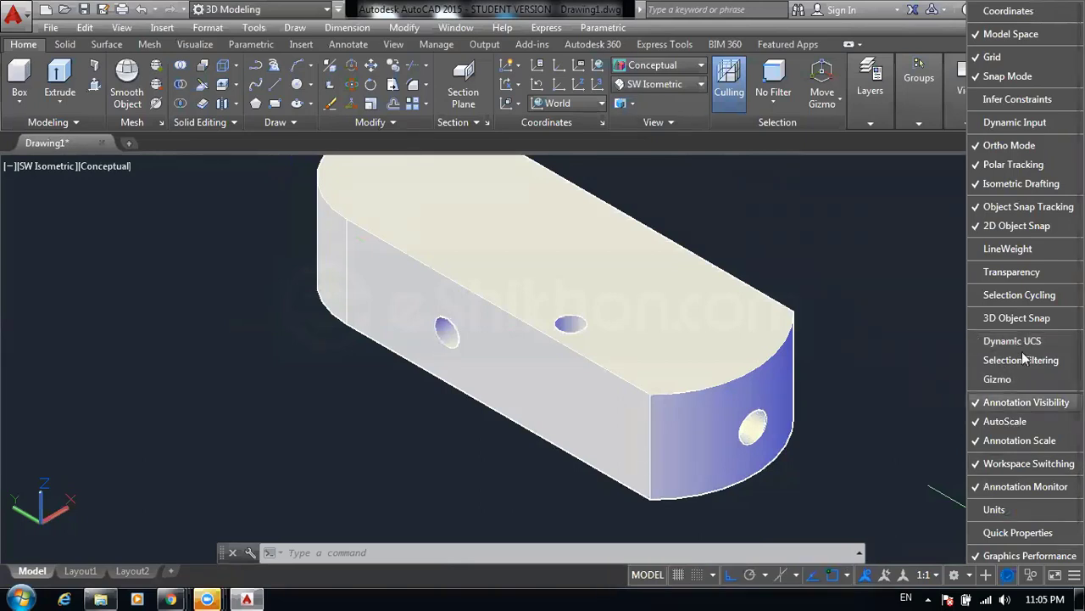
pyautogui.click(1020, 342)
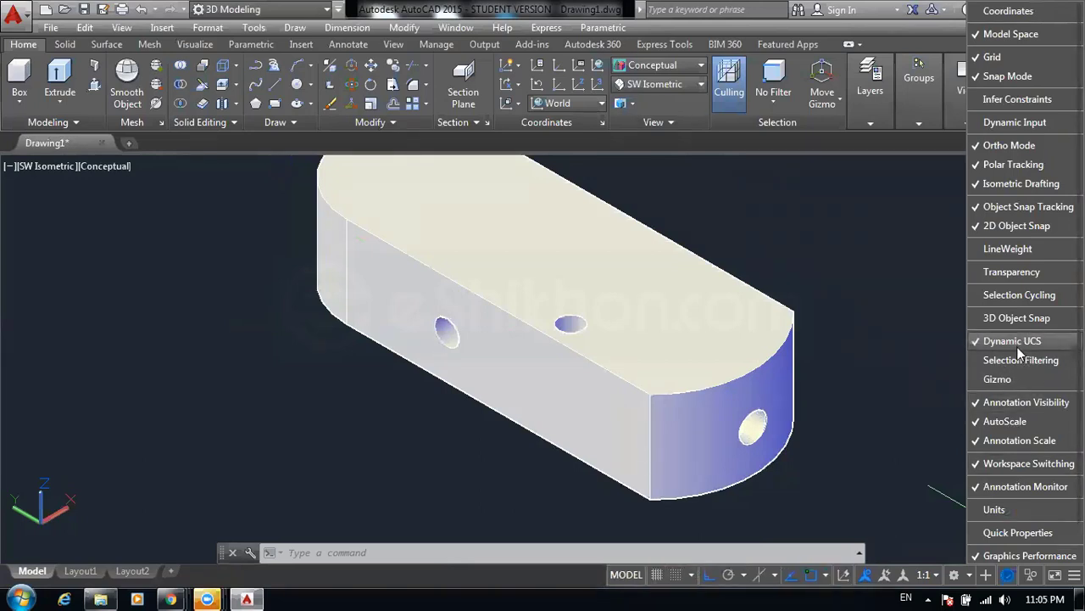
pyautogui.click(923, 435)
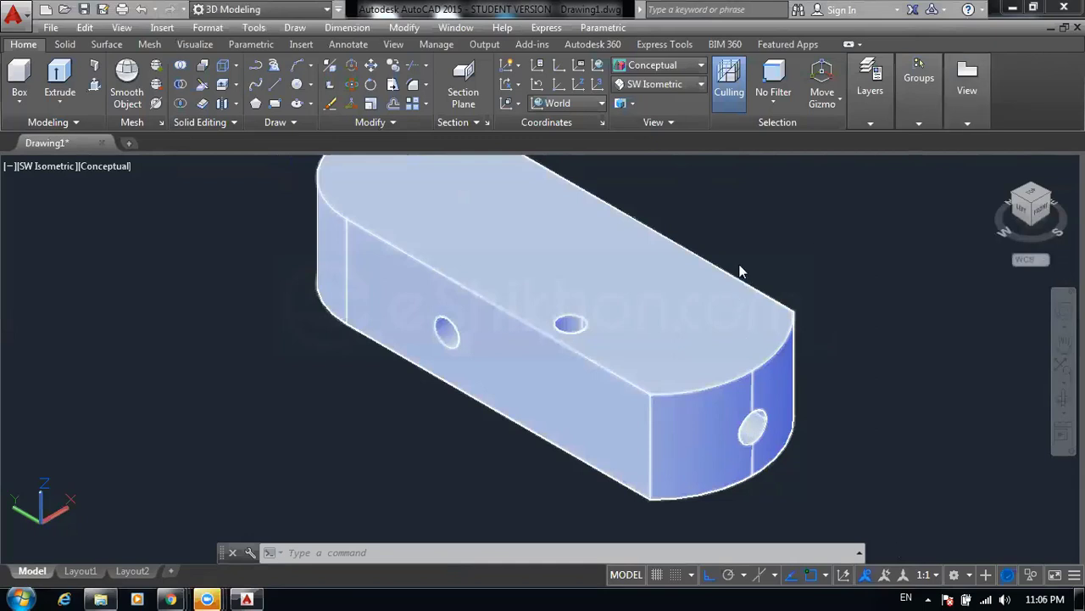
# - Zoom out and pan the holed solid sideways to leave empty space beside it
pyautogui.click(705, 271)
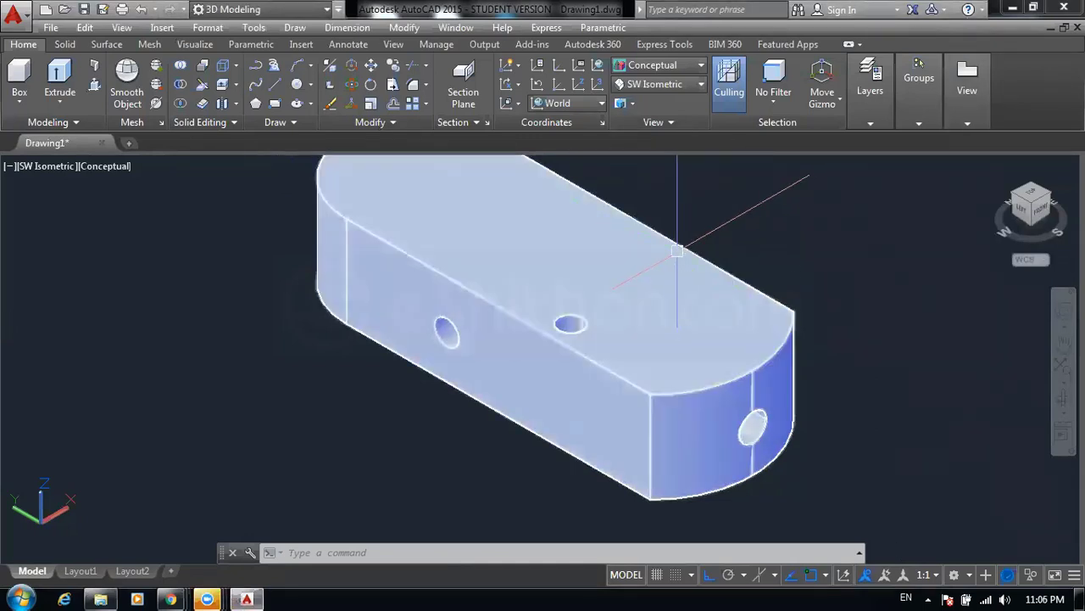
pyautogui.scroll(-2, 759, 263)
pyautogui.press('Escape')
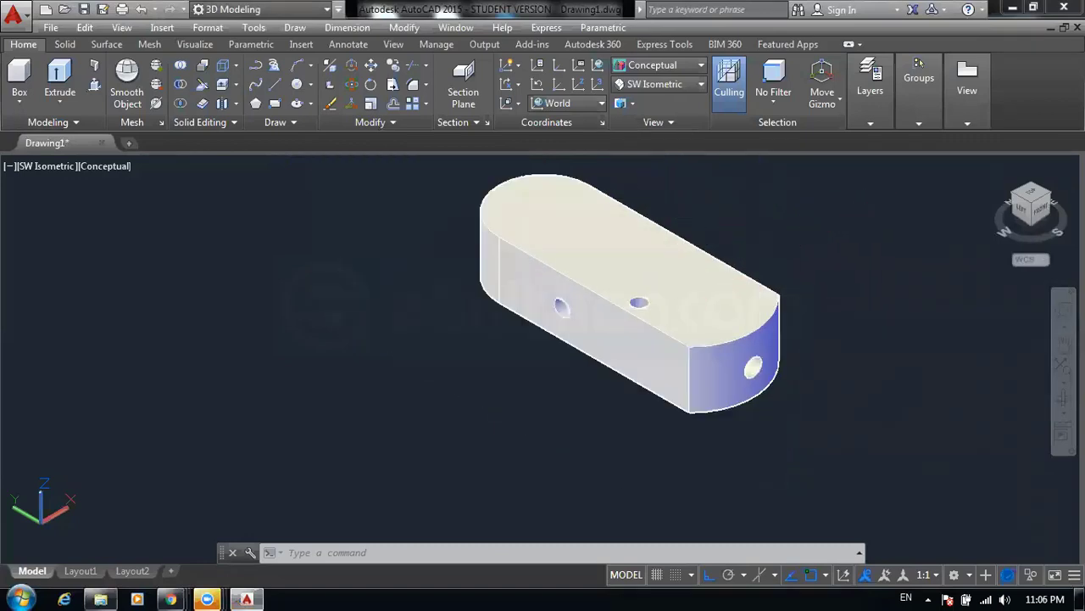
pyautogui.moveTo(743, 293)
pyautogui.mouseDown(button='middle')
pyautogui.moveTo(412, 288)
pyautogui.moveTo(525, 268)
pyautogui.mouseUp(button='middle')
pyautogui.rightClick(526, 268)
pyautogui.click(543, 269)
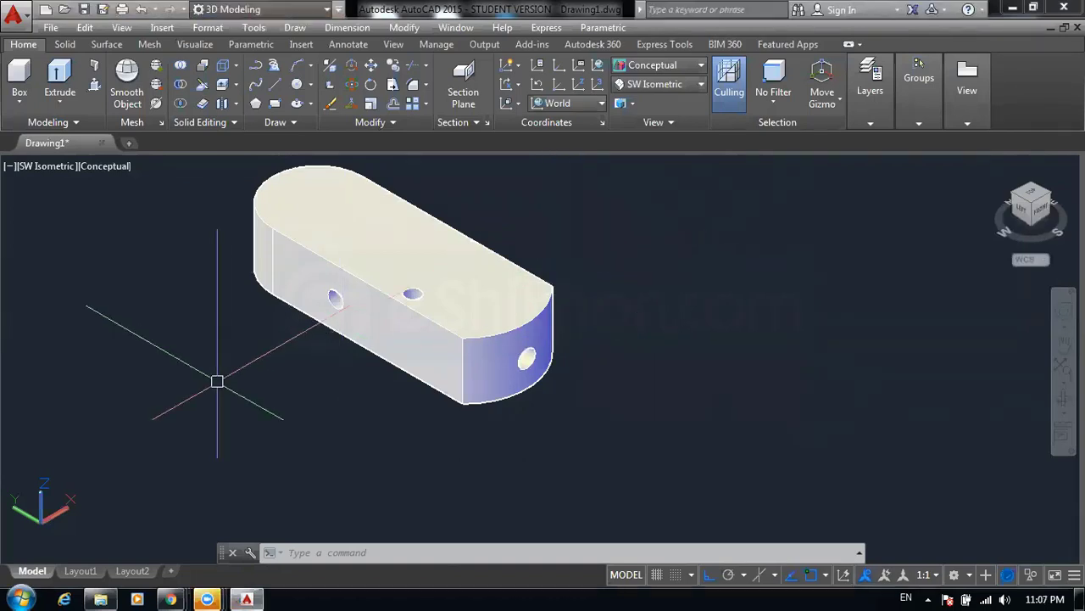
# - Start a line frame left of the solid: a diagonal, an upright and a 180° segment
pyautogui.moveTo(218, 380); pyautogui.dragTo(252, 428, button='middle')
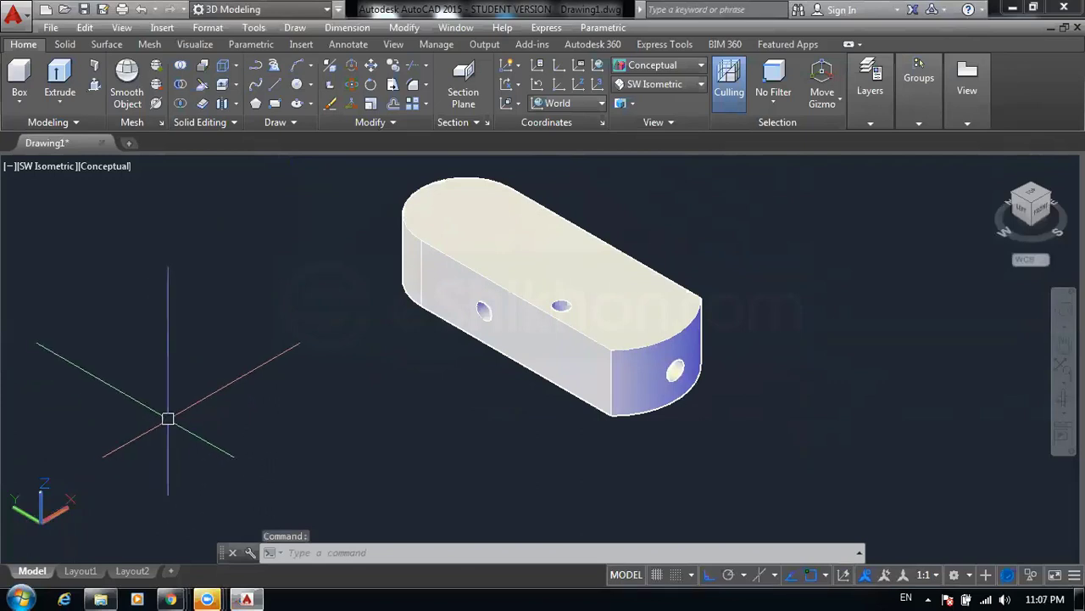
pyautogui.write('l')
pyautogui.press('Return')
pyautogui.click(188, 457)
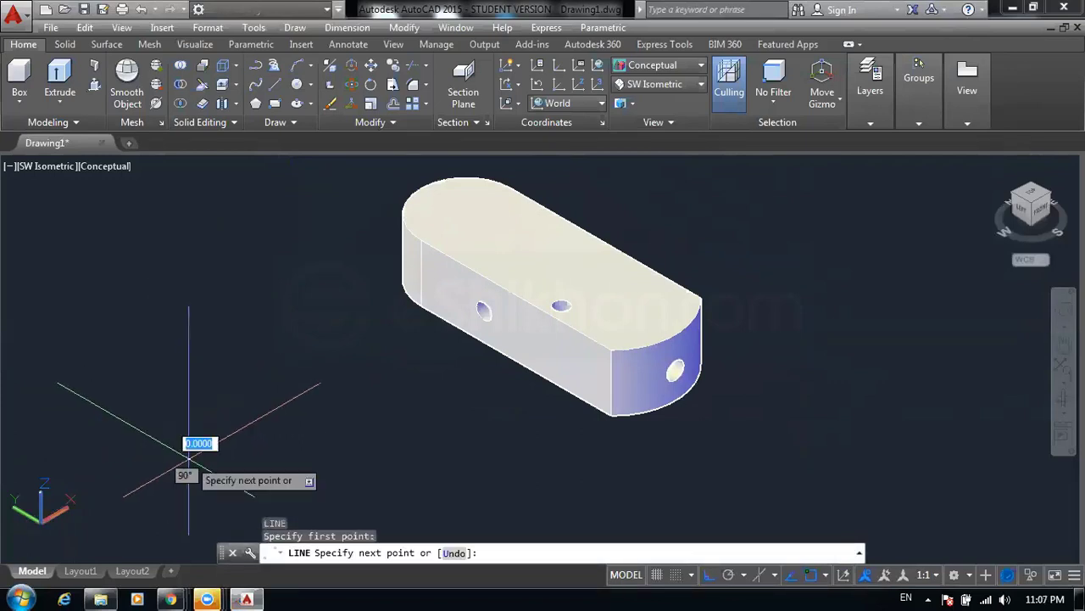
pyautogui.click(316, 376)
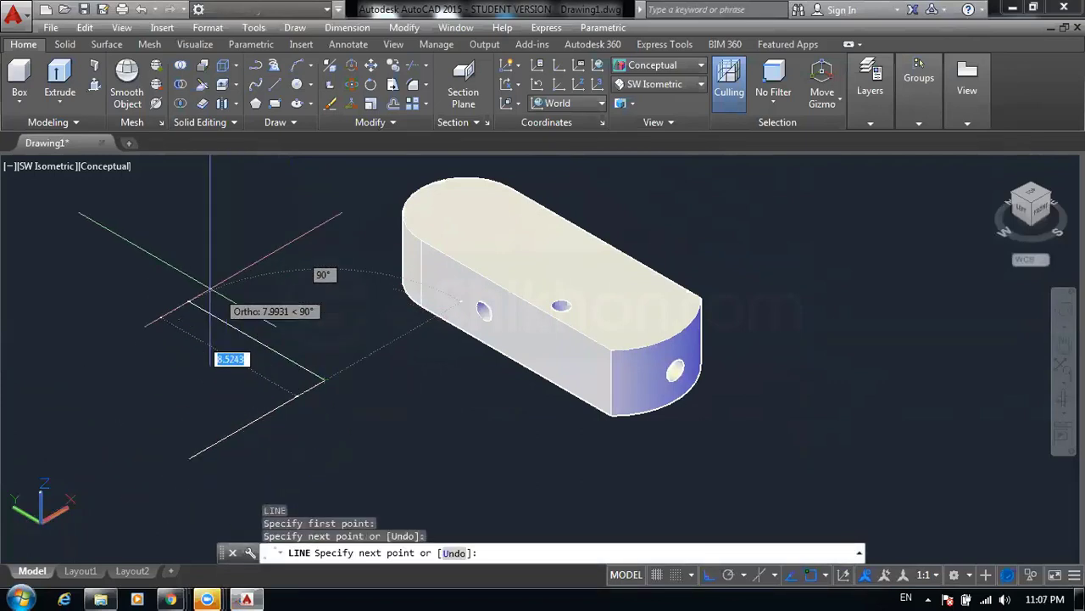
pyautogui.click(155, 281)
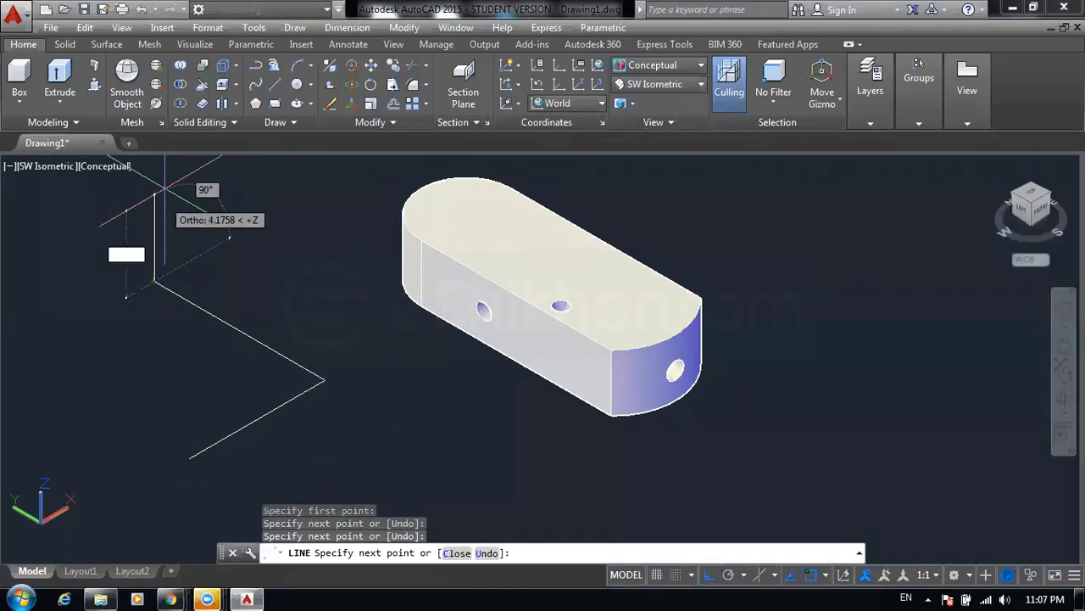
pyautogui.click(154, 171)
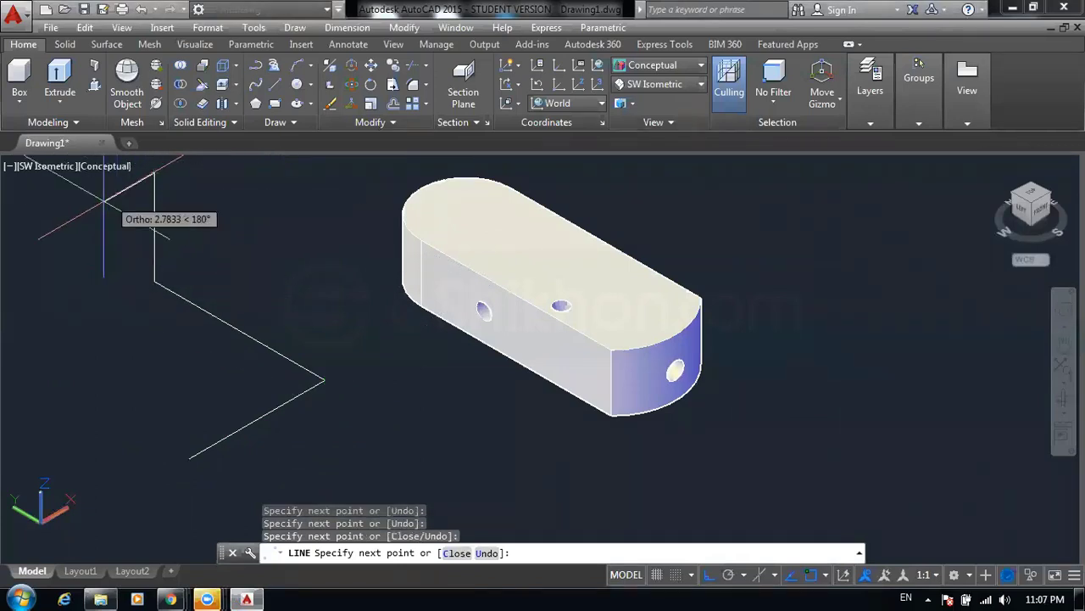
pyautogui.click(36, 243)
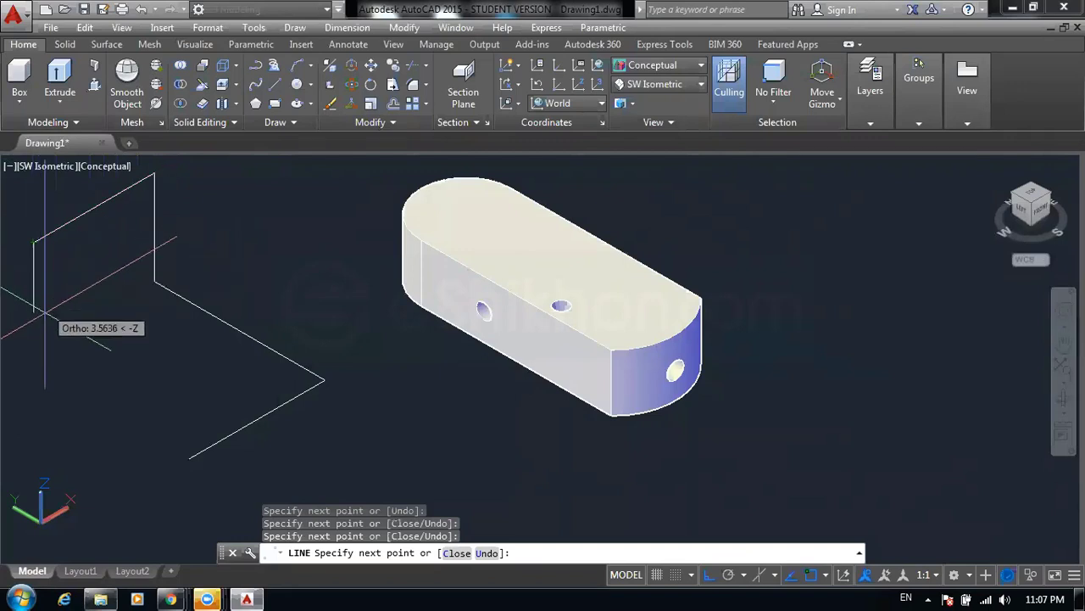
# - Continue the frame with downward, 270°, upright and 0° segments, then end the lines
pyautogui.click(41, 362)
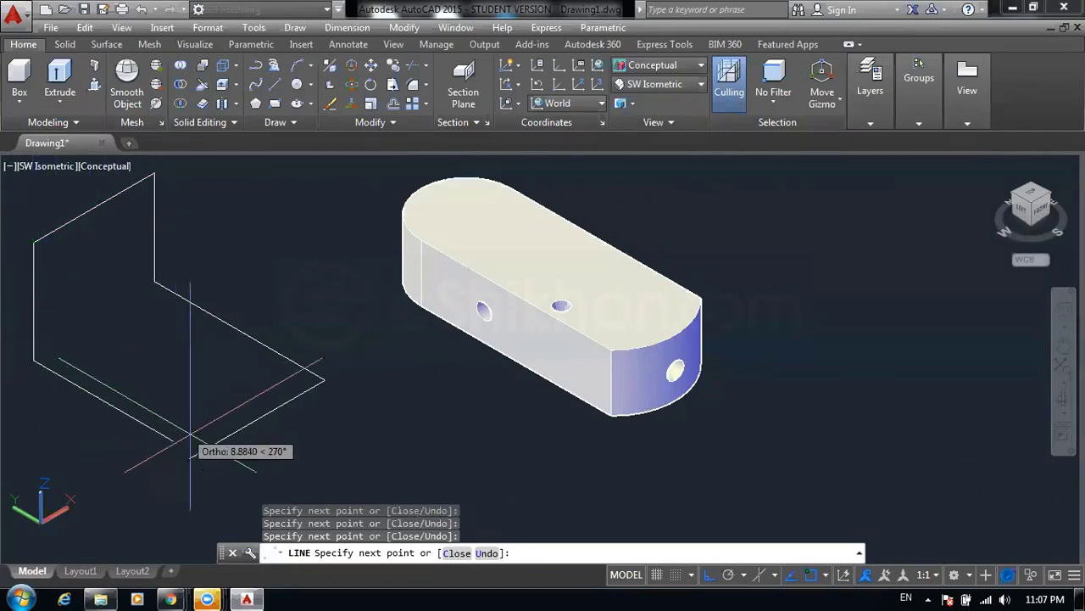
pyautogui.click(222, 467)
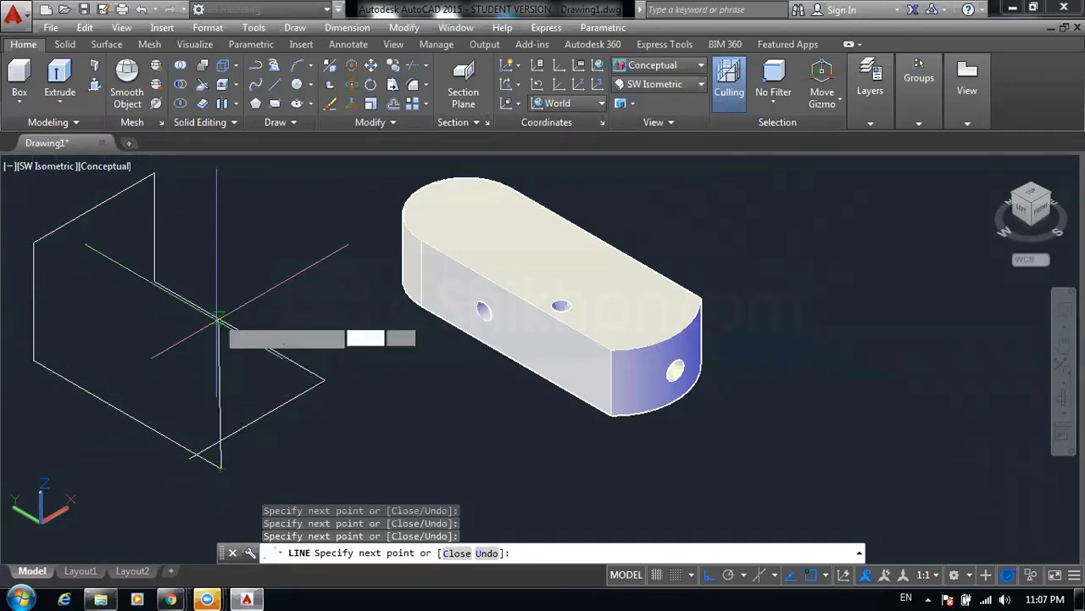
pyautogui.click(221, 249)
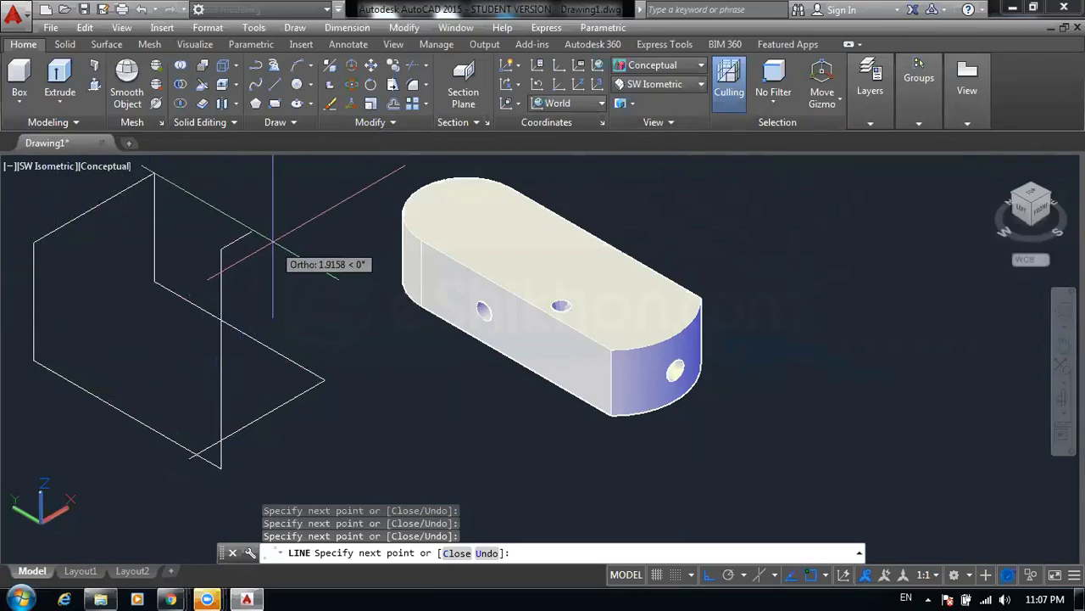
pyautogui.click(323, 190)
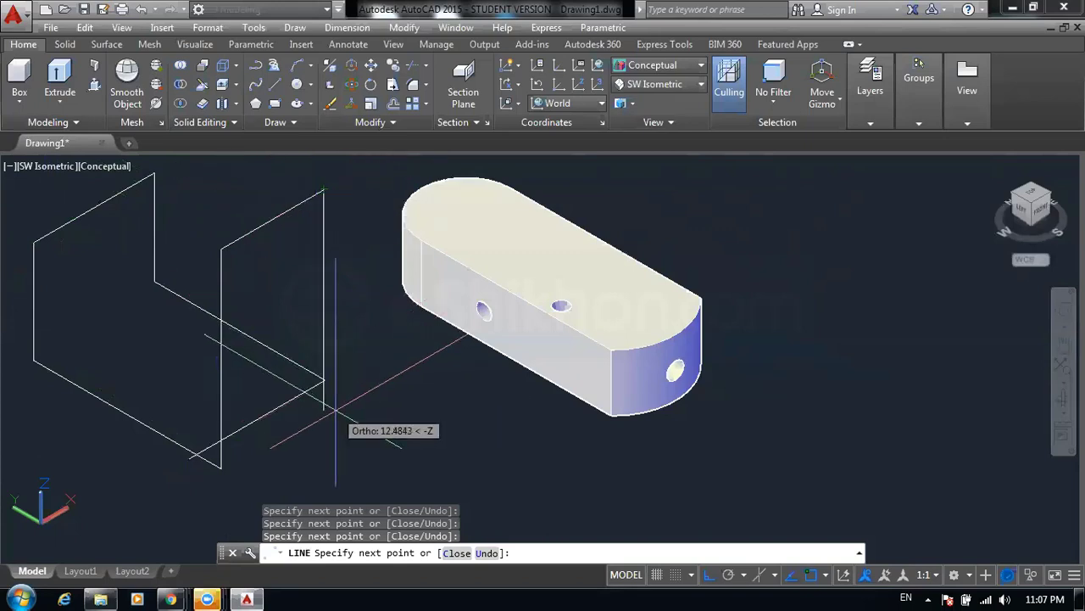
pyautogui.moveTo(235, 191); pyautogui.dragTo(247, 219, button='middle')
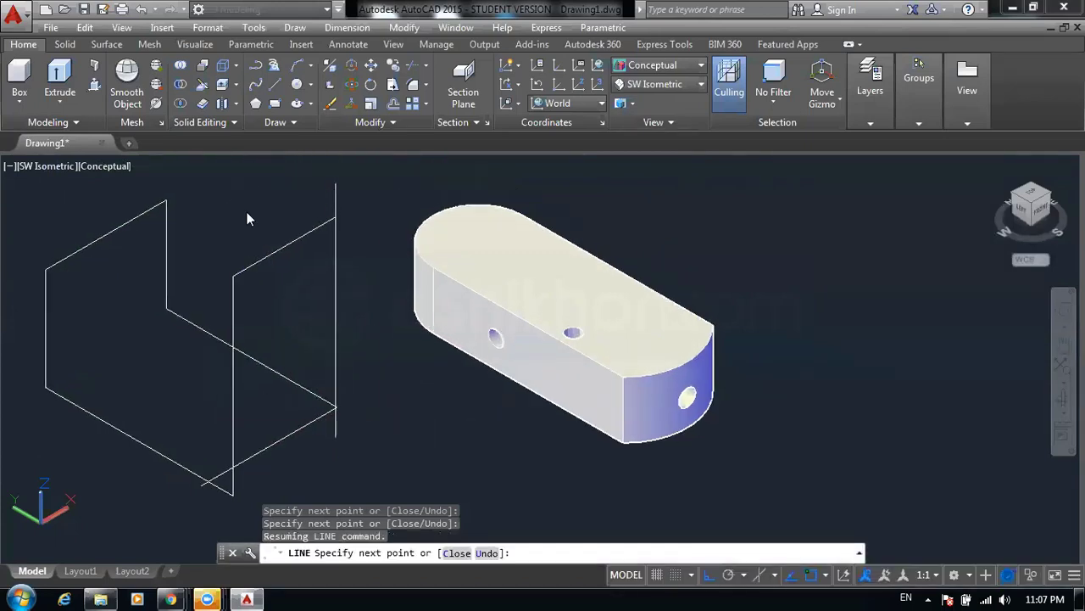
pyautogui.rightClick(236, 210)
pyautogui.click(263, 220)
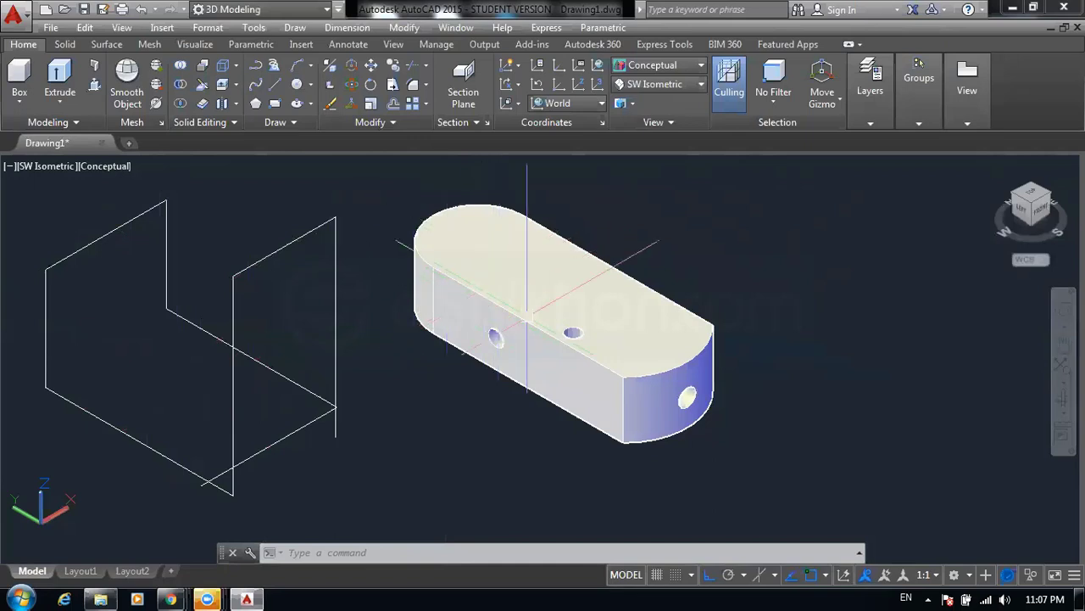
# - Window-select the L-shaped helper lines beside the solid and delete them
pyautogui.click(362, 184)
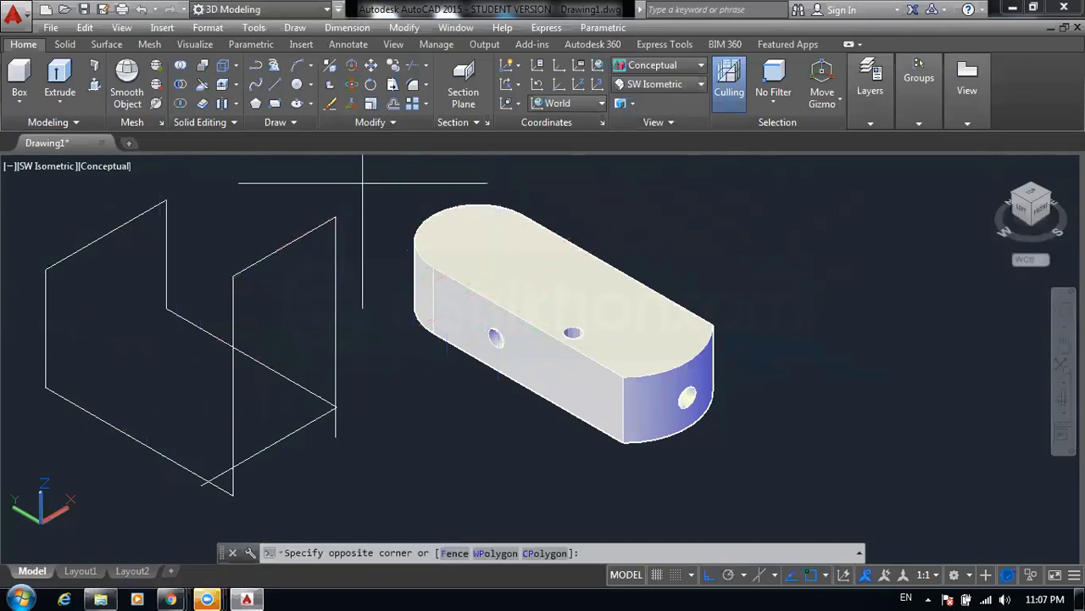
pyautogui.click(113, 477)
pyautogui.click(89, 303)
pyautogui.click(30, 359)
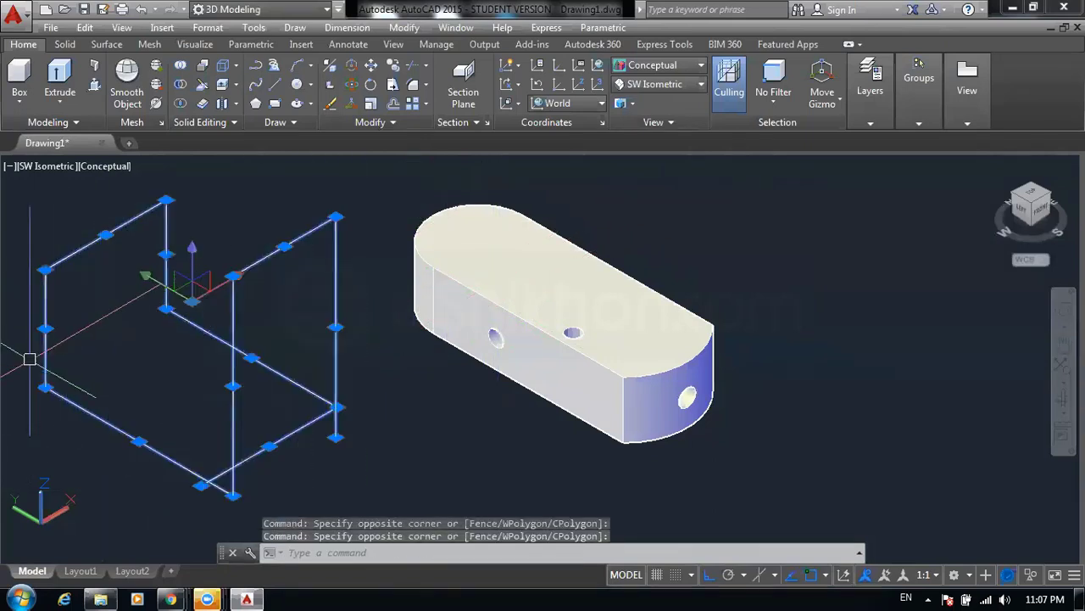
pyautogui.press('Delete')
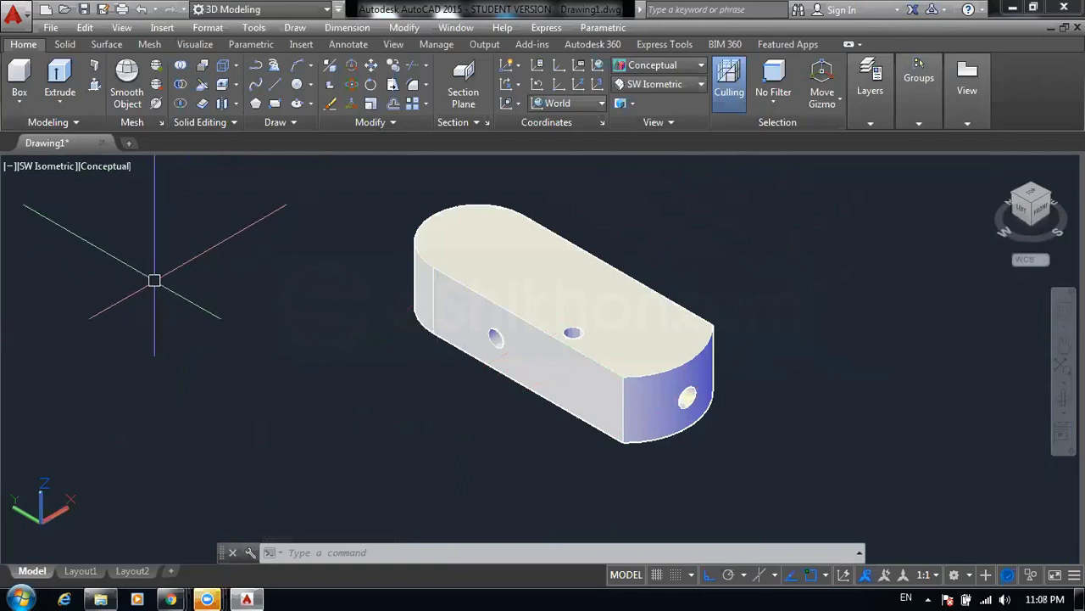
pyautogui.click(276, 91)
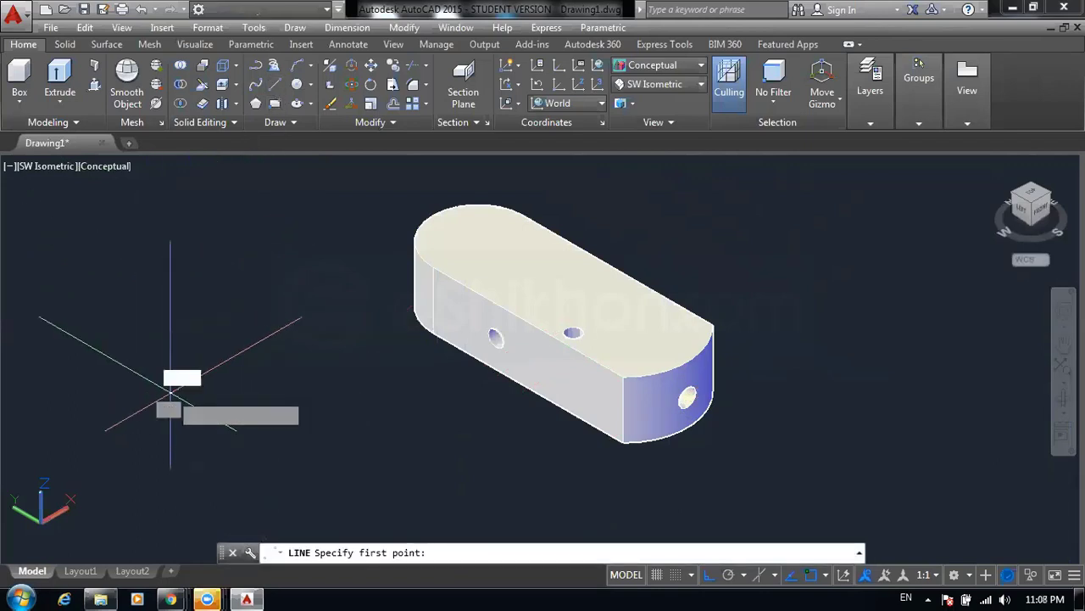
# - Draw a flat diamond outline with an upright line from one corner and a short top segment
pyautogui.click(245, 316)
pyautogui.click(284, 326)
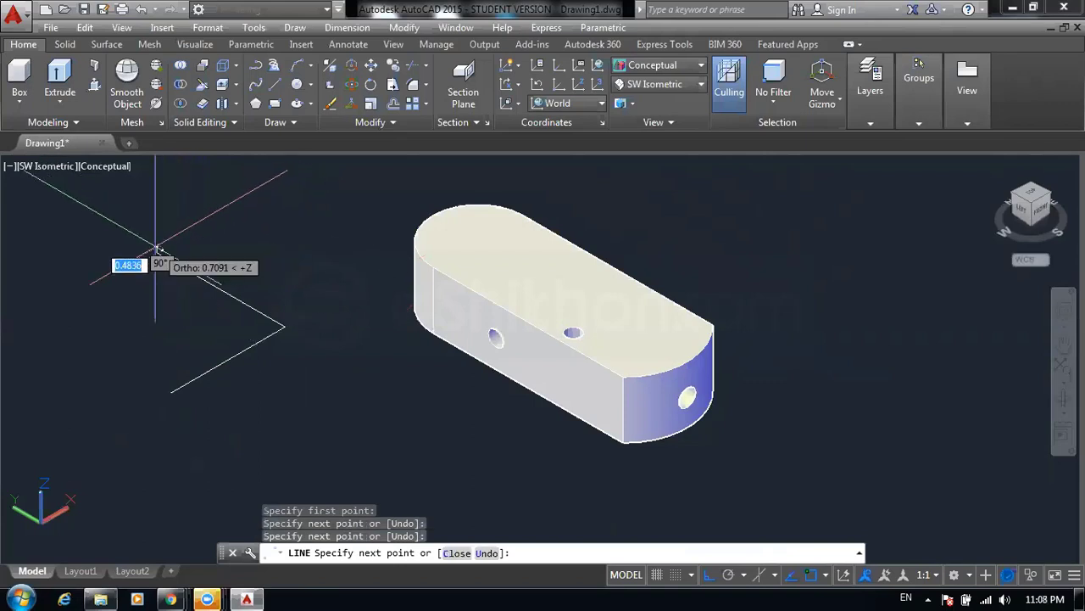
pyautogui.click(157, 253)
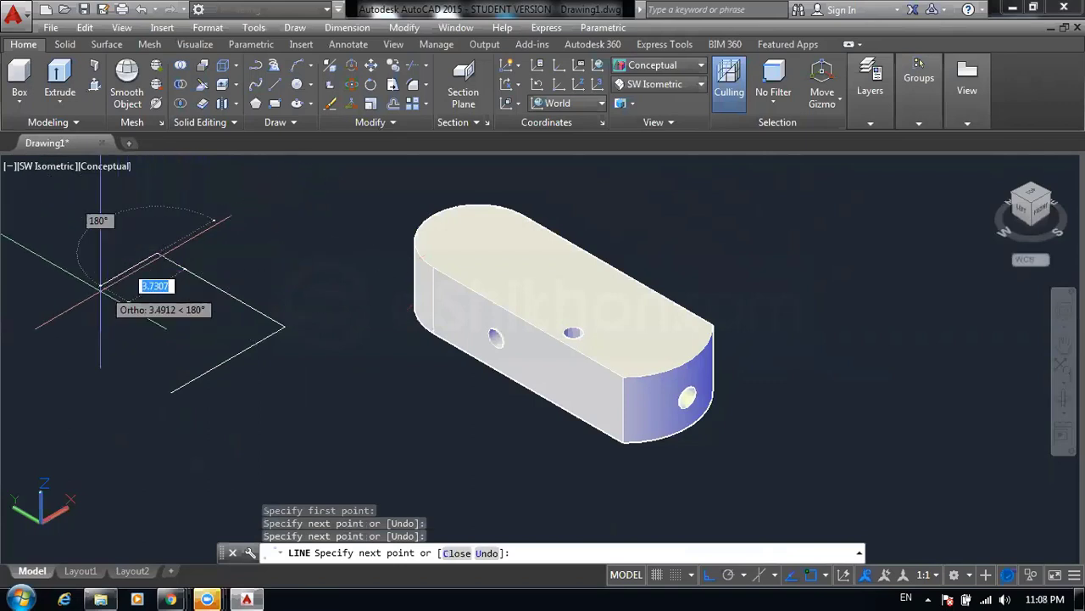
pyautogui.click(73, 326)
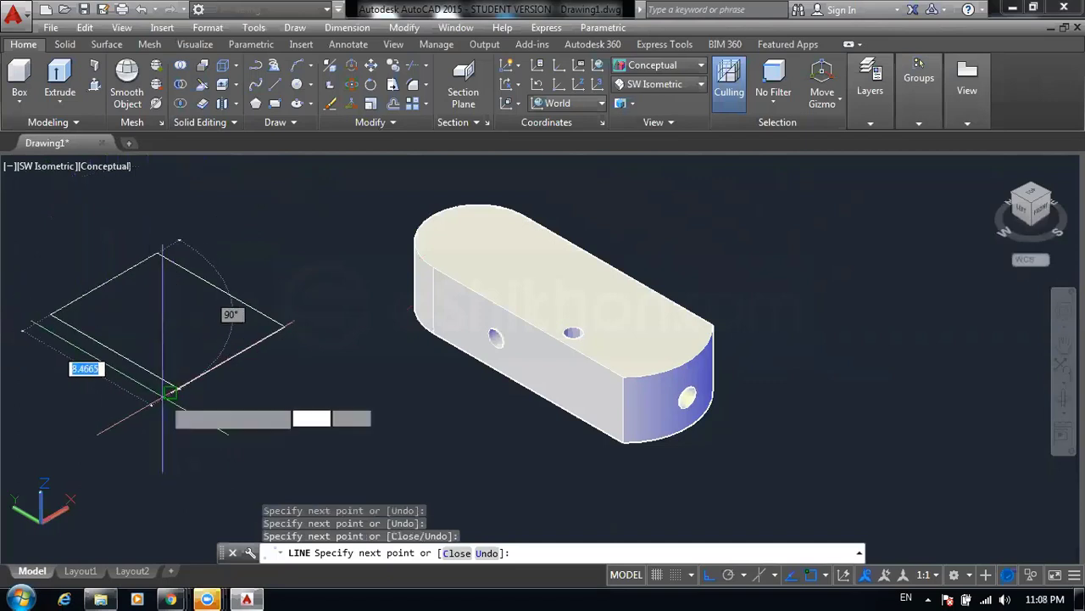
pyautogui.click(177, 389)
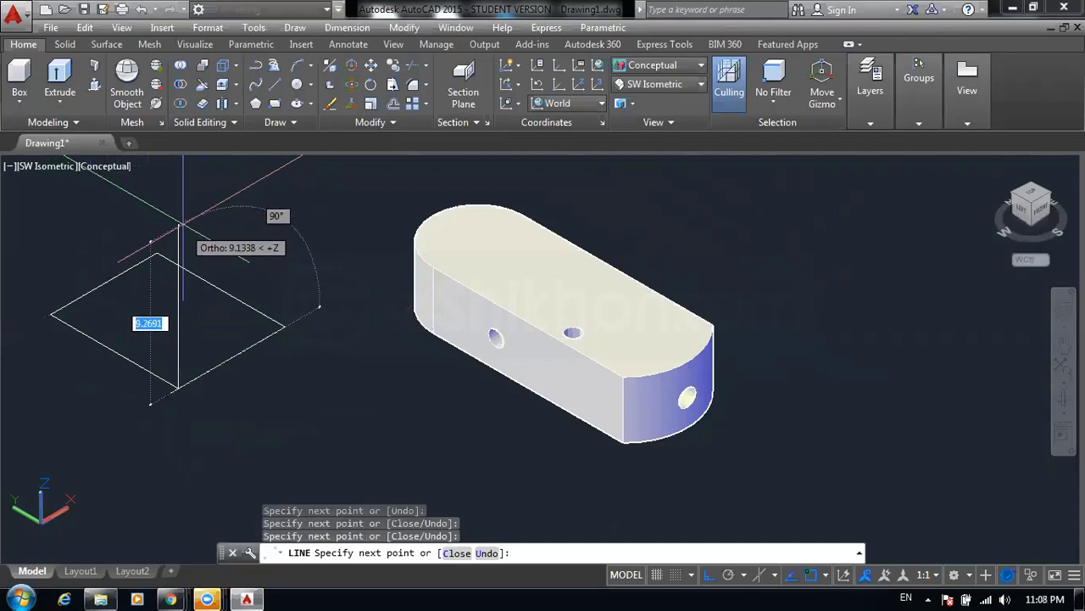
pyautogui.click(179, 219)
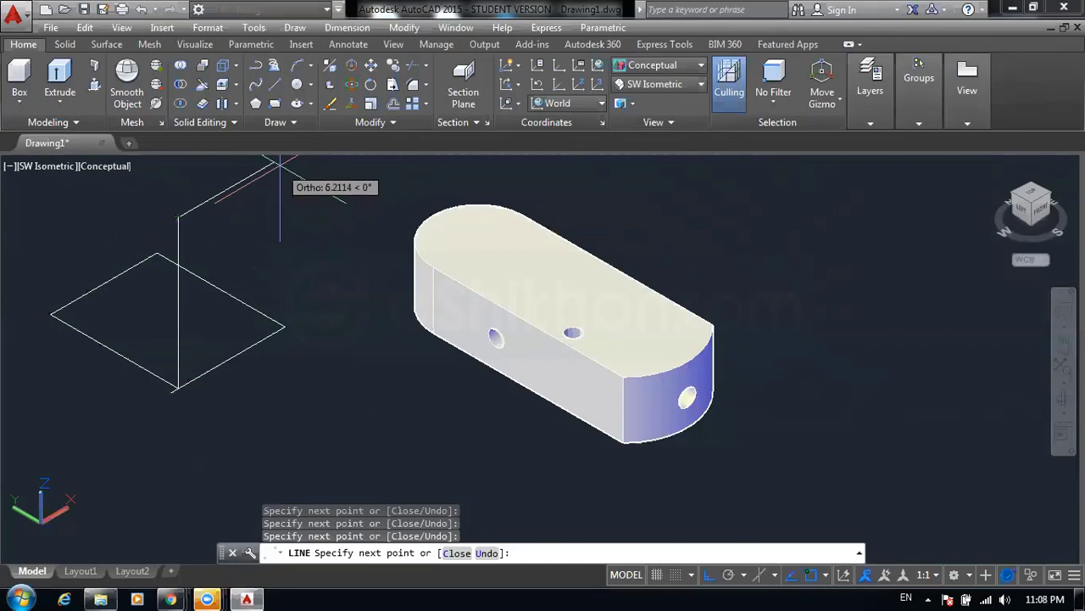
pyautogui.click(278, 161)
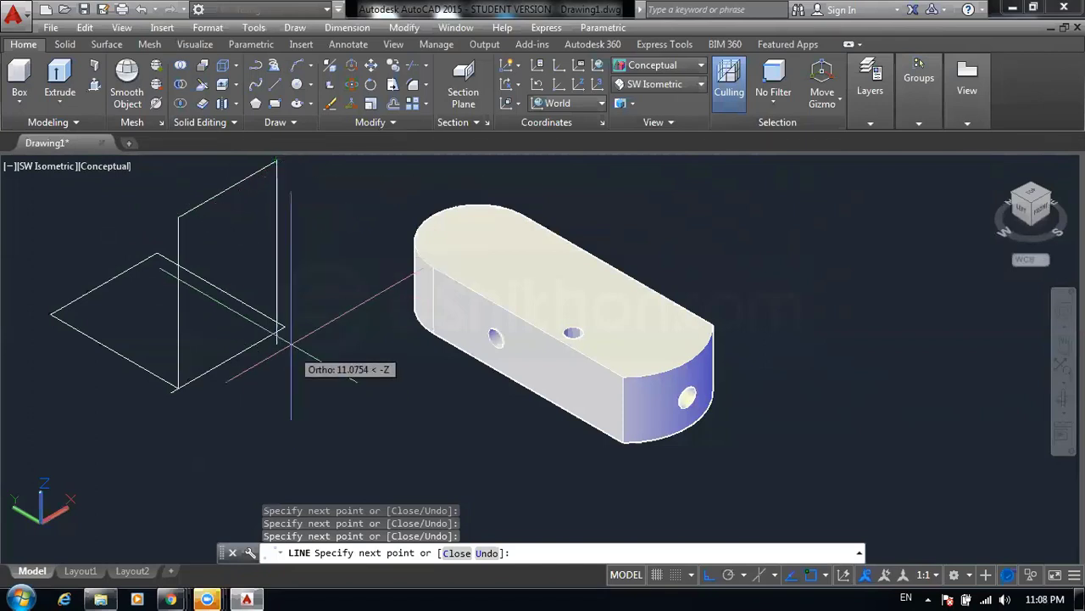
pyautogui.rightClick(310, 234)
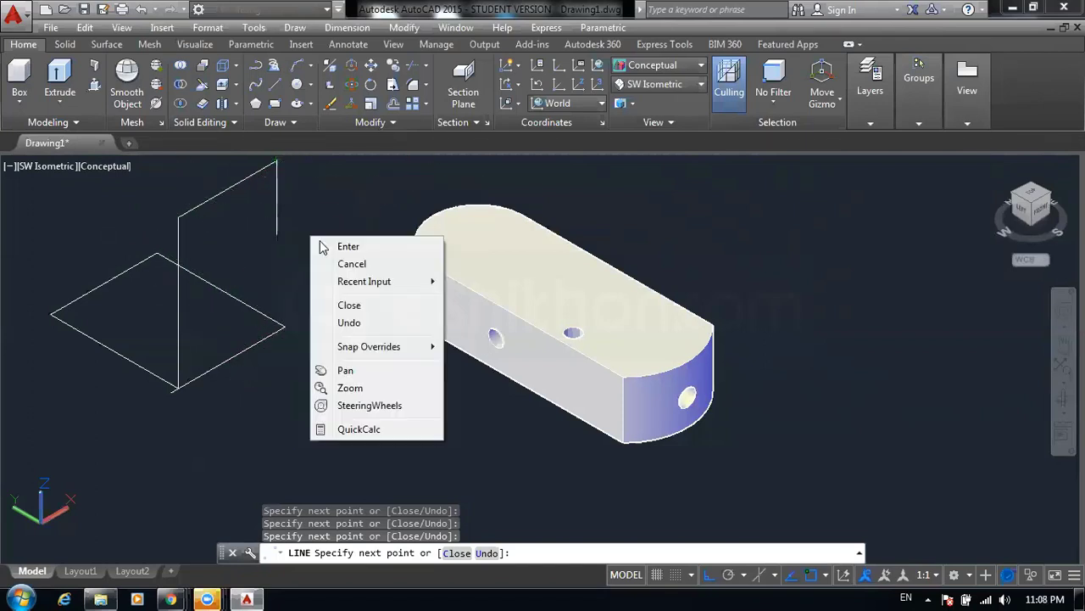
pyautogui.click(335, 246)
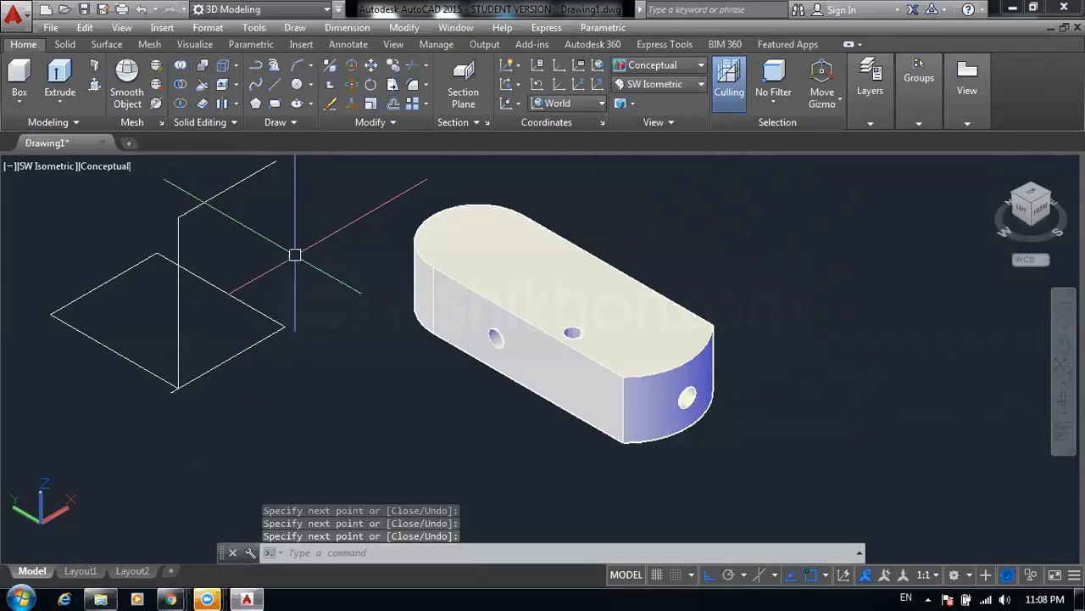
pyautogui.scroll(-2, 301, 364)
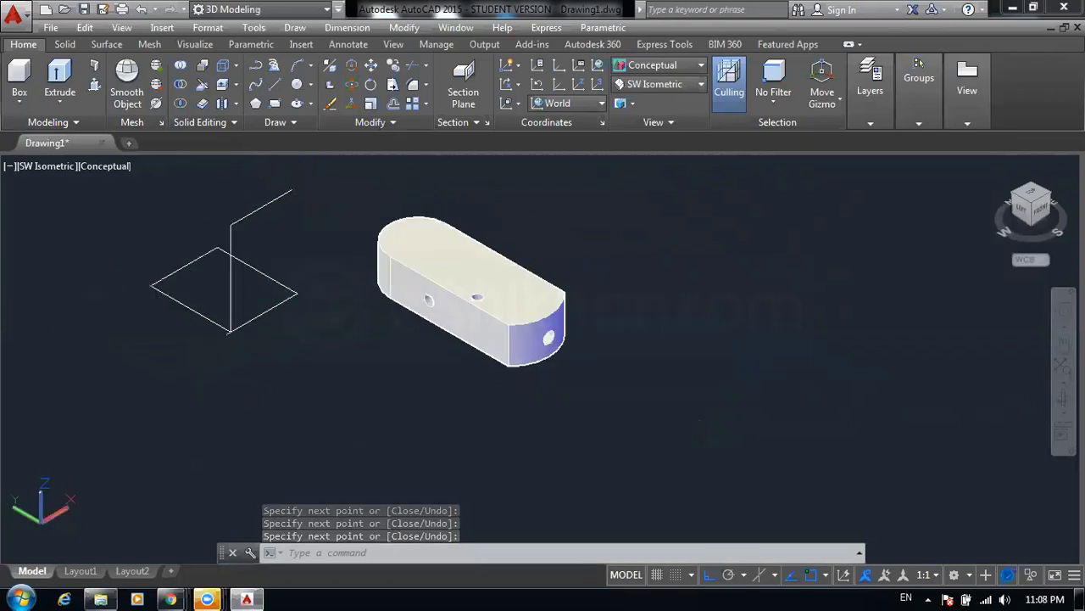
pyautogui.click(314, 207)
pyautogui.click(178, 400)
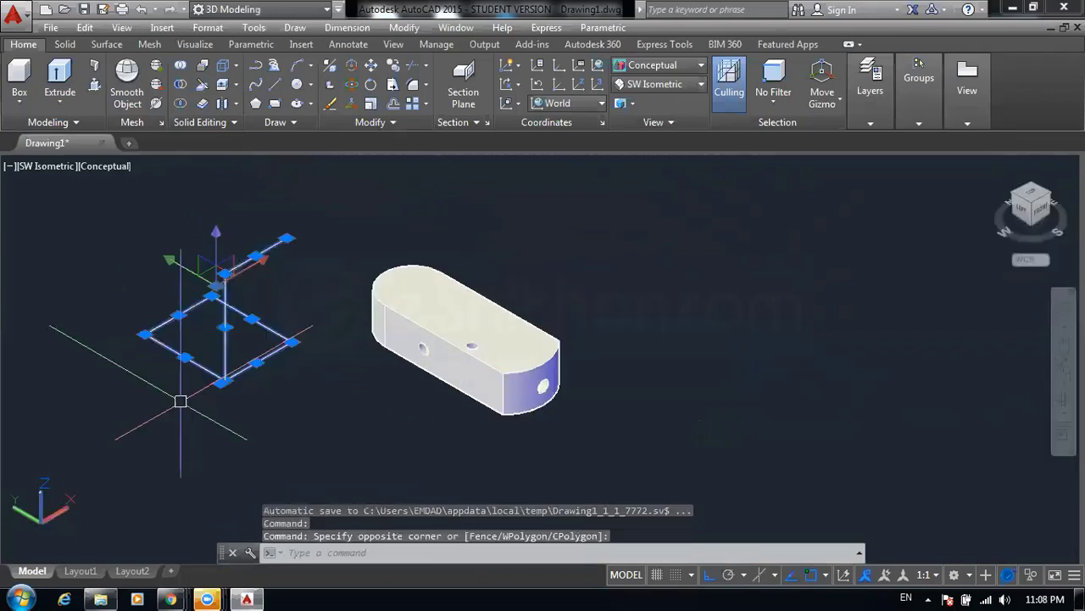
pyautogui.press('Delete')
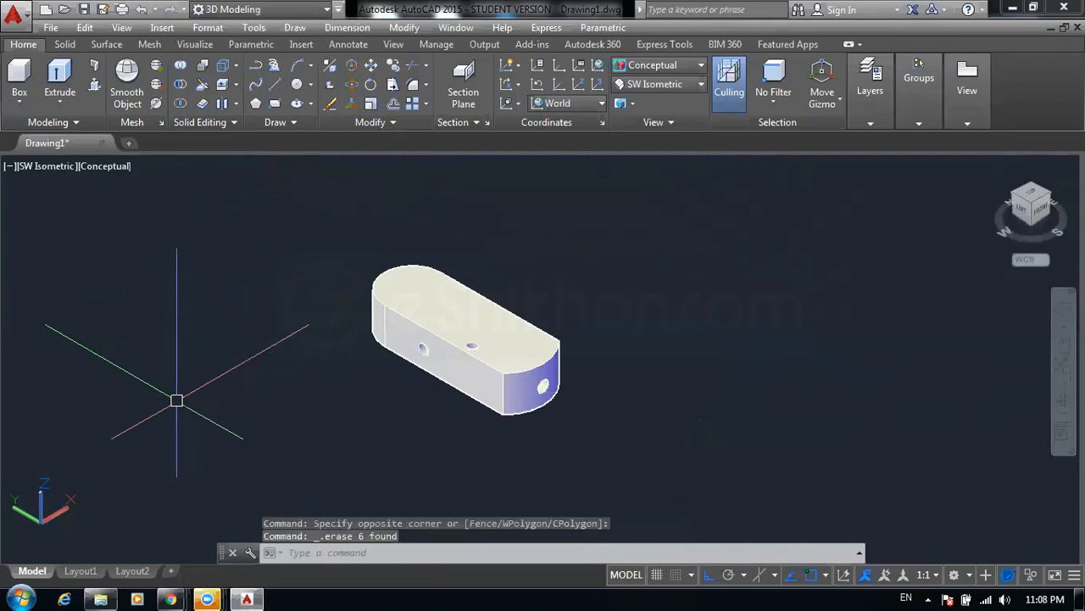
pyautogui.click(582, 204)
pyautogui.click(365, 200)
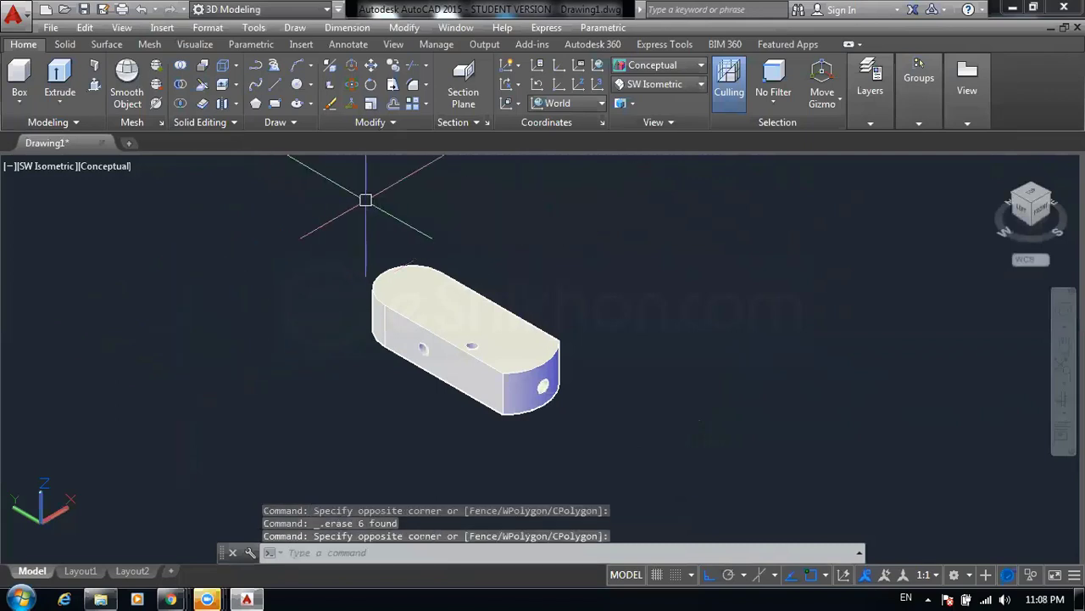
pyautogui.click(280, 229)
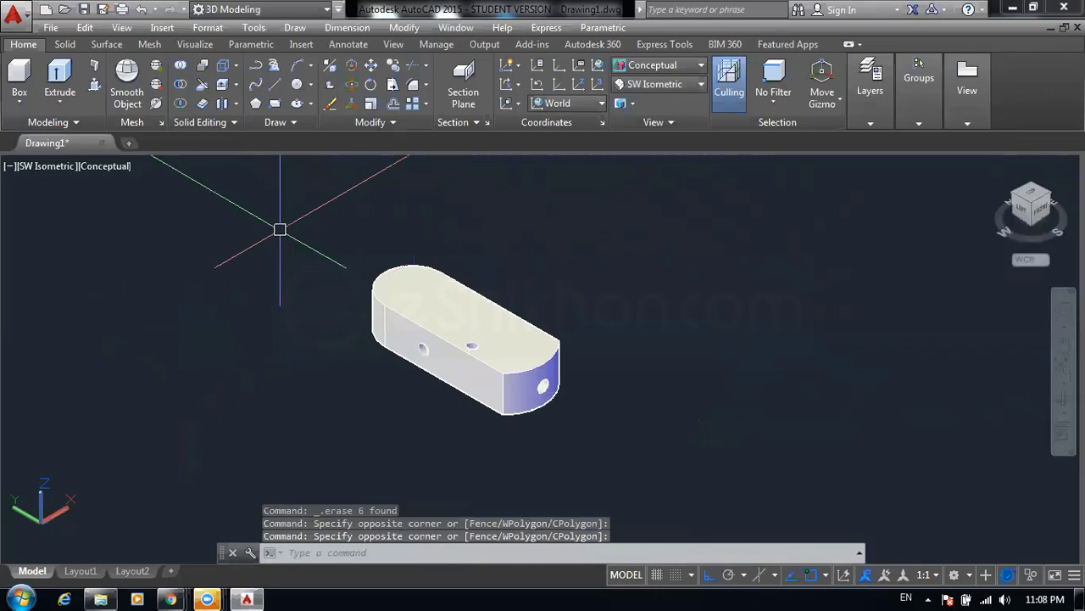
pyautogui.click(358, 213)
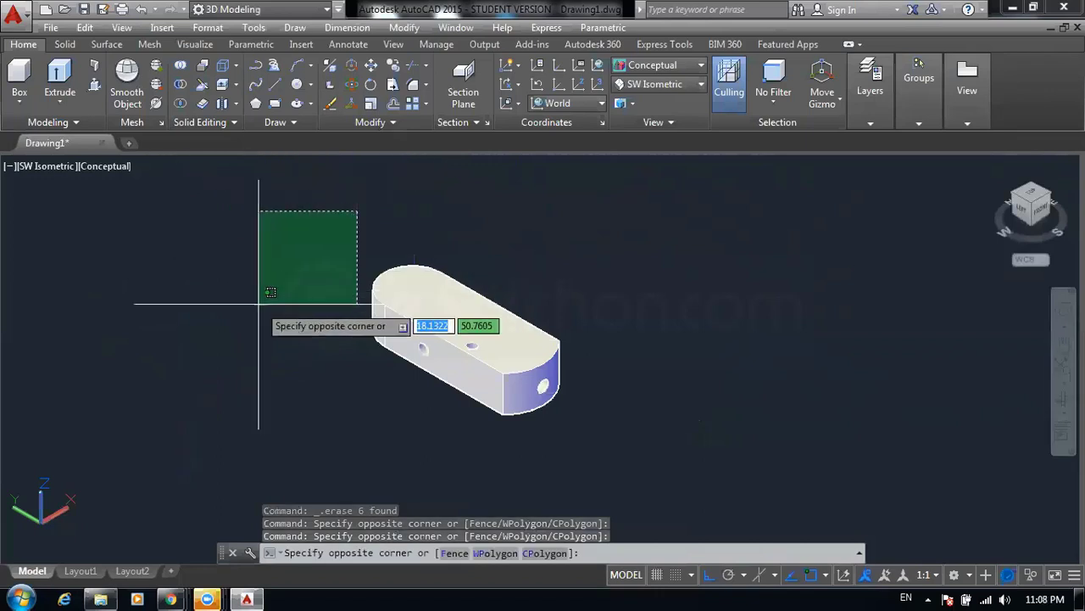
pyautogui.click(259, 305)
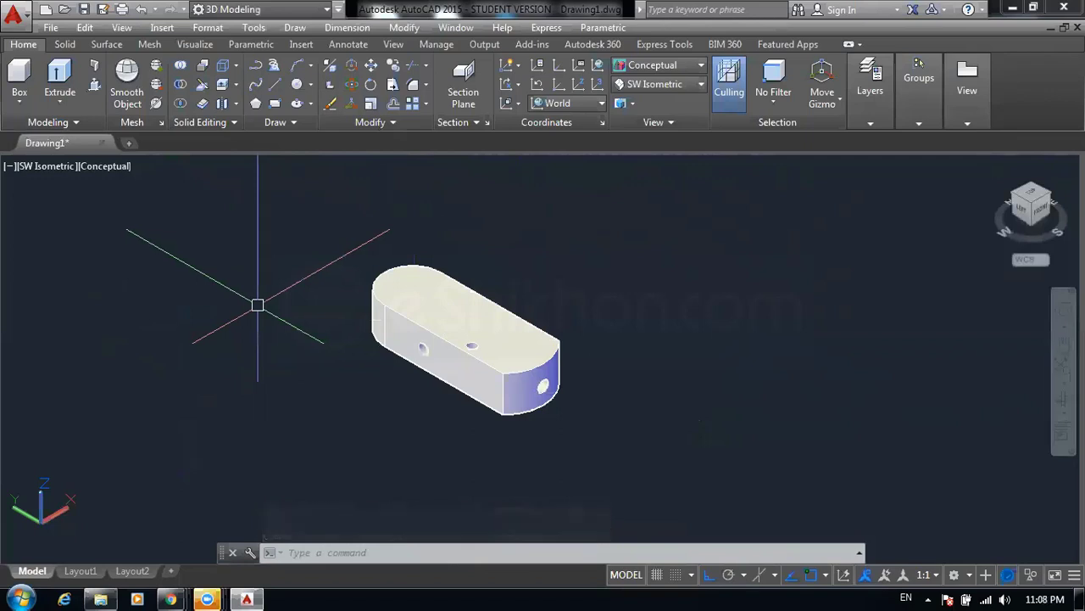
pyautogui.click(272, 303)
pyautogui.click(223, 350)
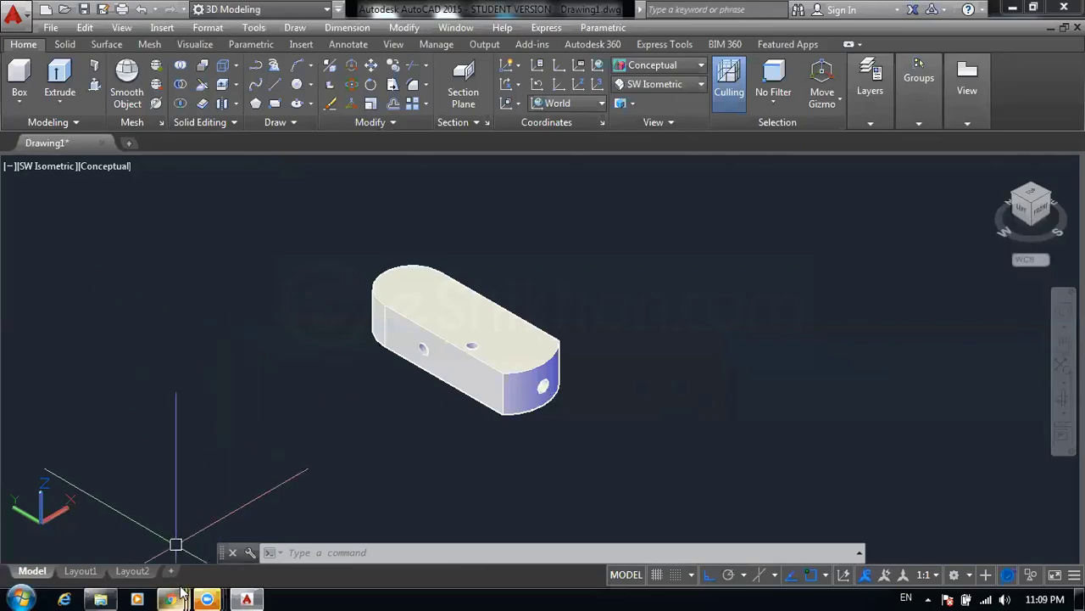
# - In Chrome, open Google in a new tab, enter 'auto cad', then return to AutoCAD
pyautogui.moveTo(170, 598)
pyautogui.click(97, 521)
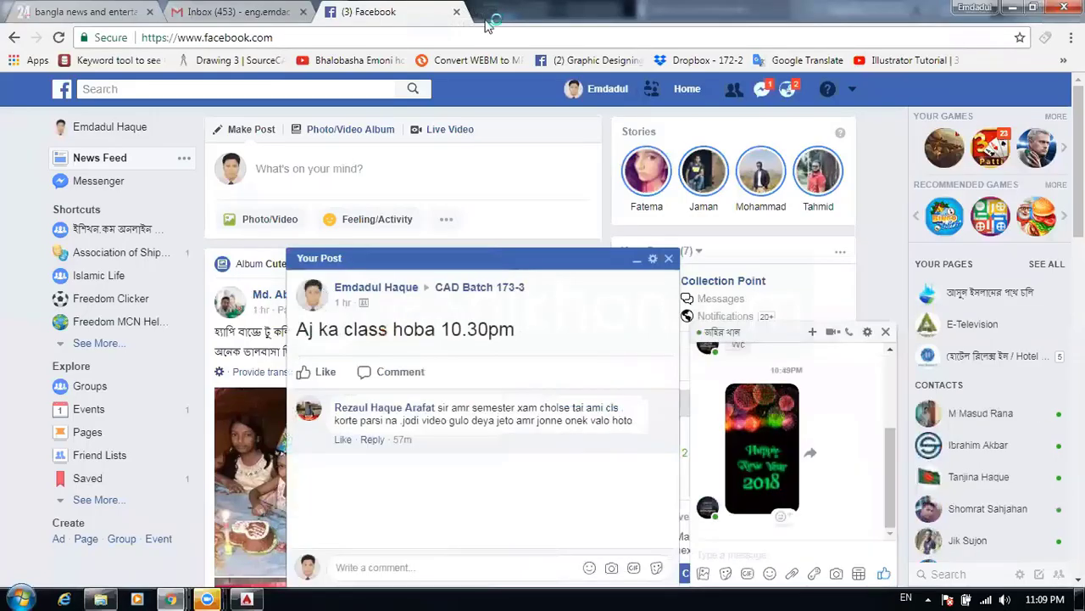
pyautogui.click(488, 11)
pyautogui.write('goo')
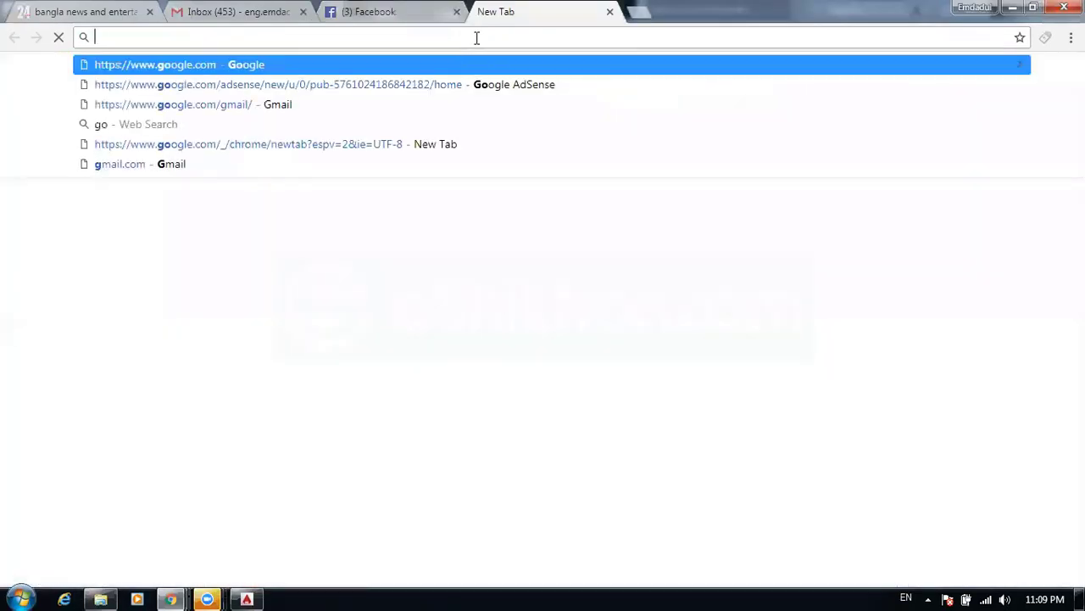
pyautogui.write('gle.com')
pyautogui.press('Return')
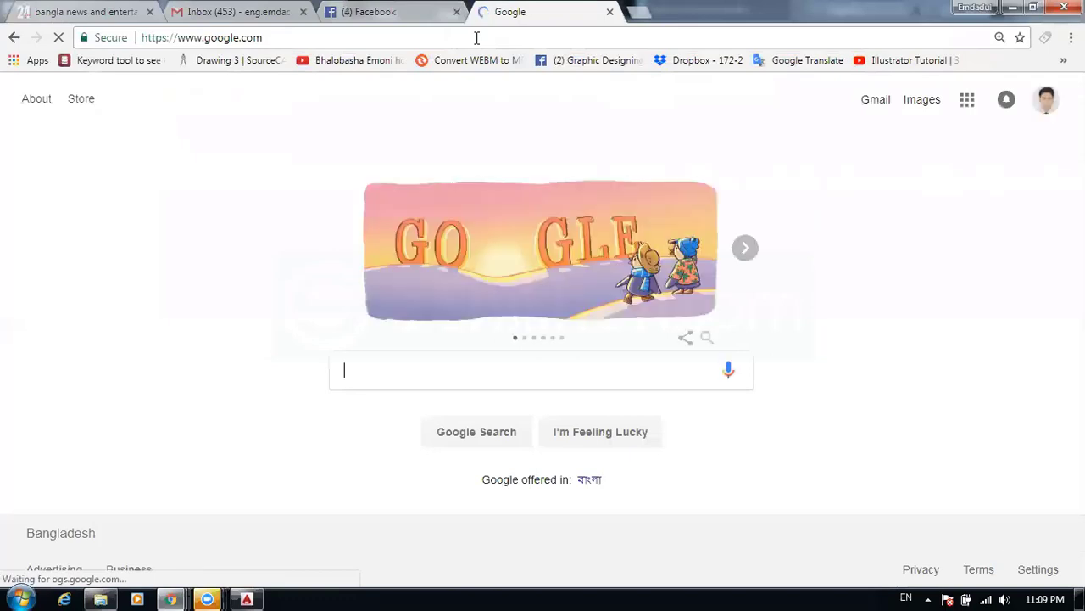
pyautogui.write('aut')
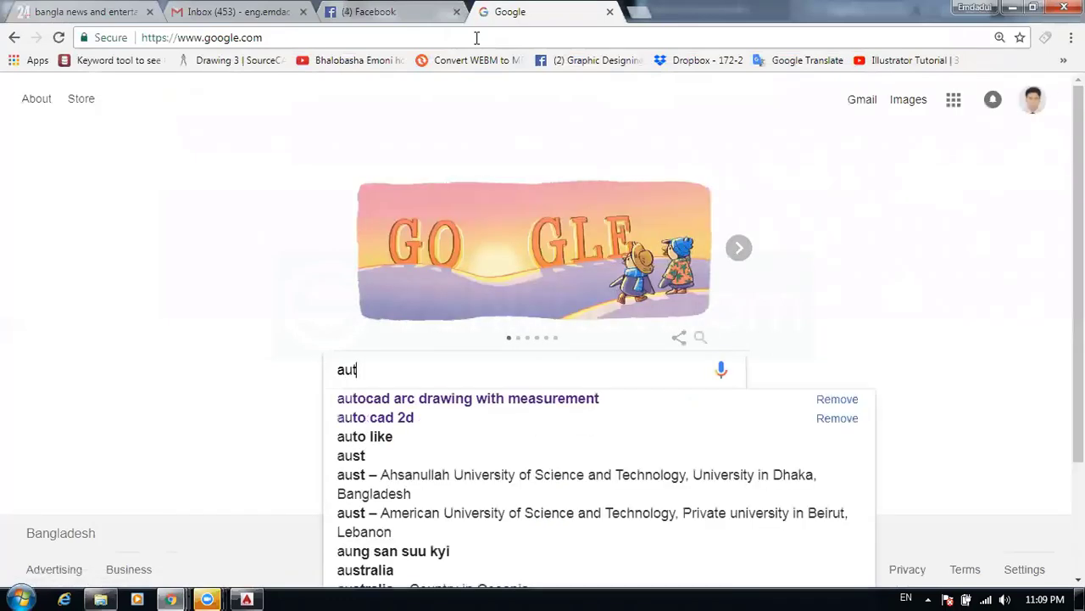
pyautogui.write('o')
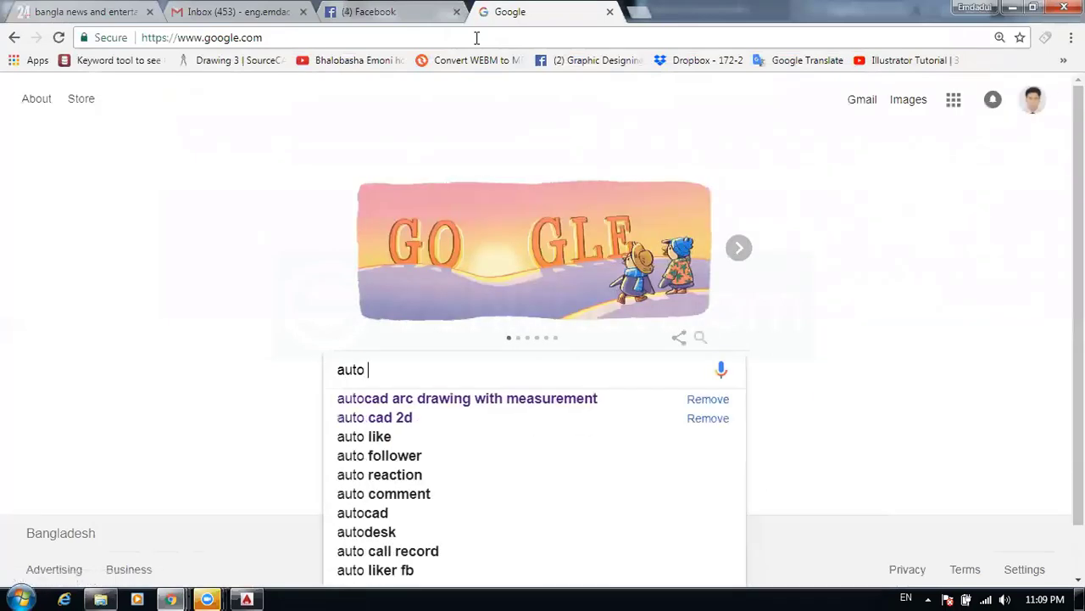
pyautogui.write(' cad')
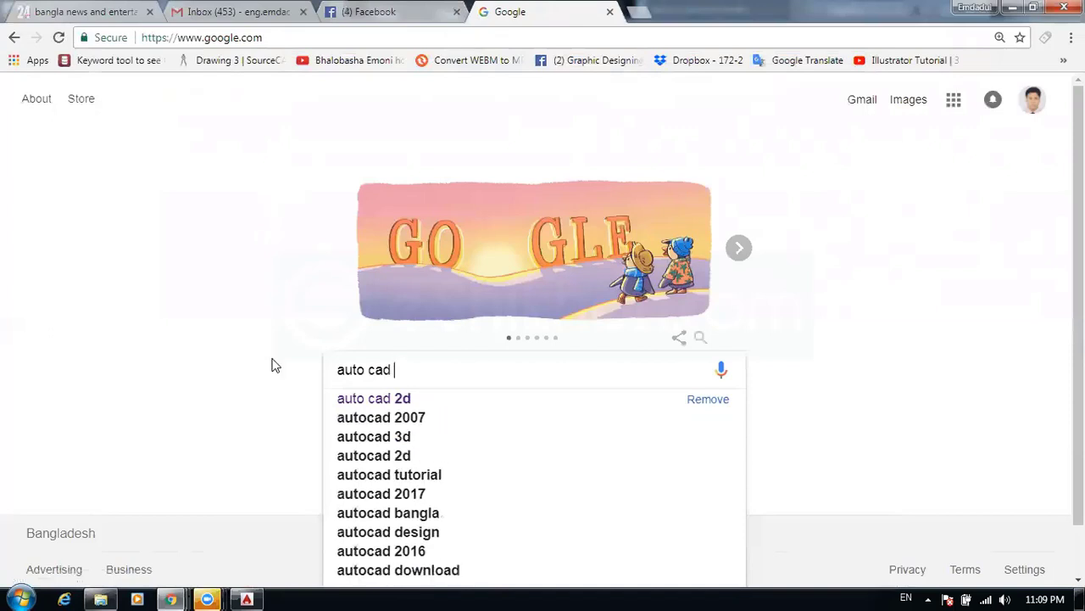
pyautogui.click(247, 599)
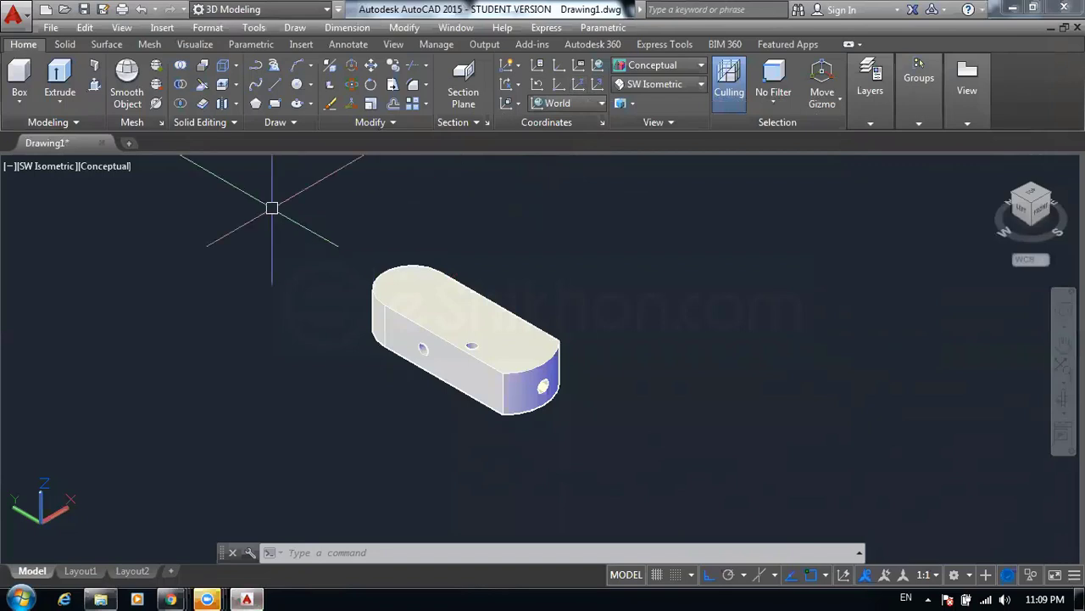
# - Switch the visual style to 2D Wireframe
pyautogui.click(645, 65)
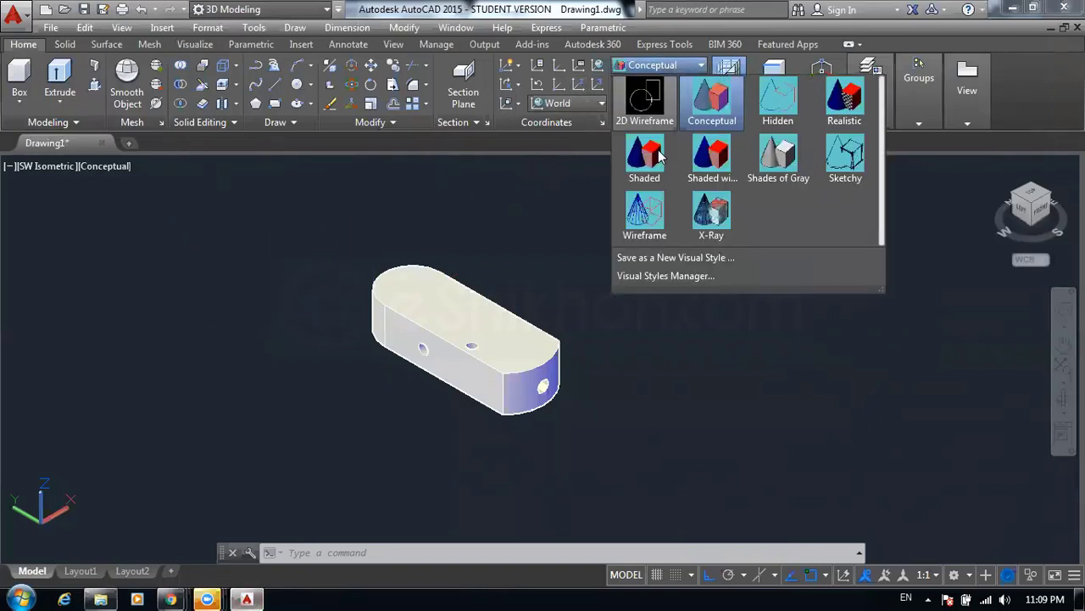
pyautogui.click(641, 100)
pyautogui.moveTo(533, 271); pyautogui.dragTo(434, 259, button='middle')
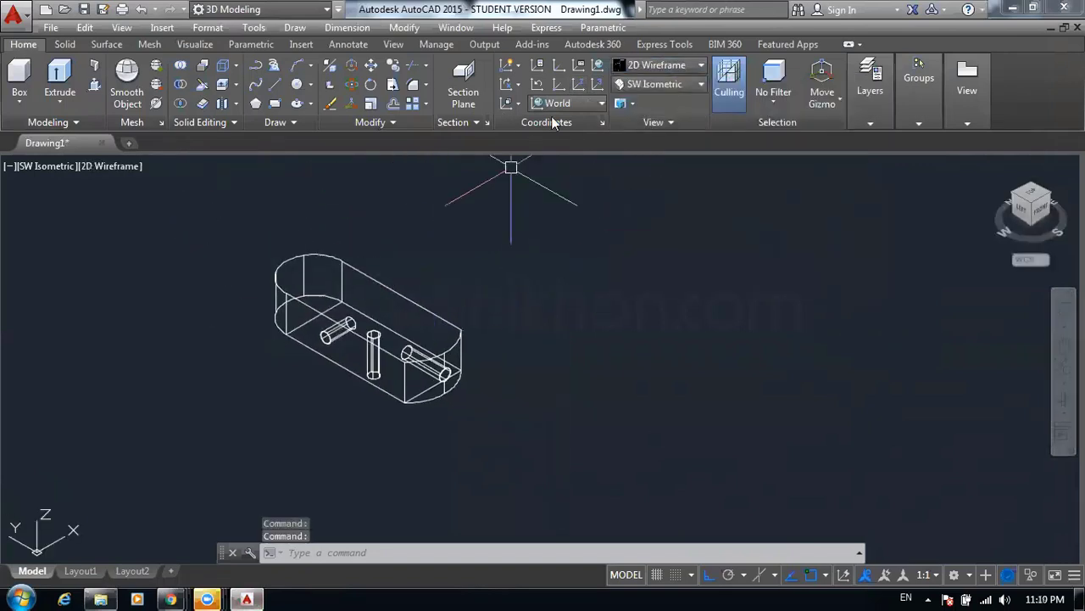
# - Start a 3-point UCS with its origin at the end hole, then cancel it and zoom out
pyautogui.click(597, 87)
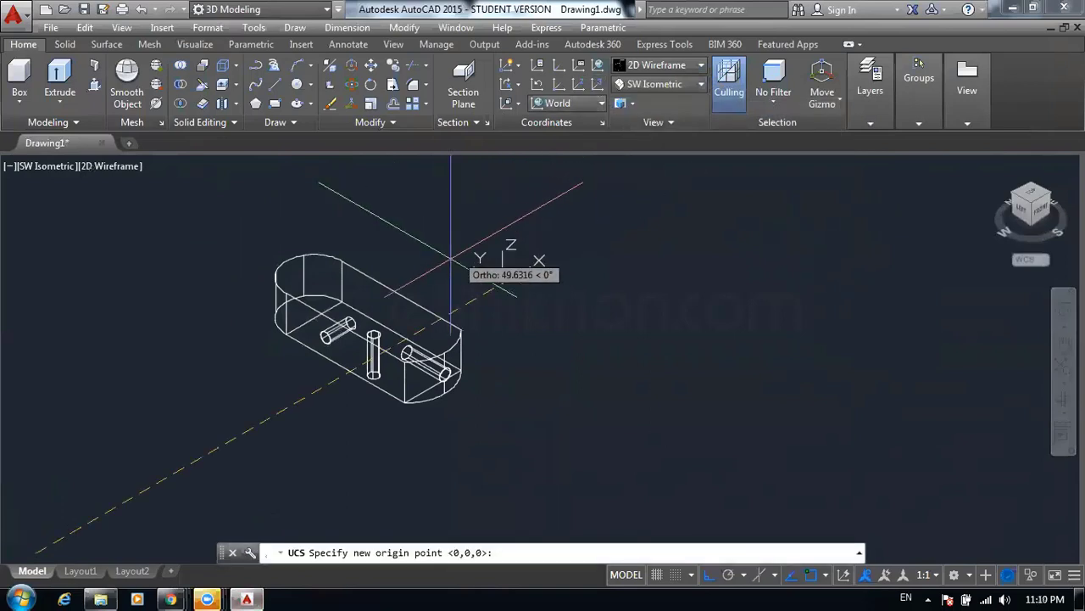
pyautogui.scroll(1, 488, 270)
pyautogui.scroll(2, 487, 270)
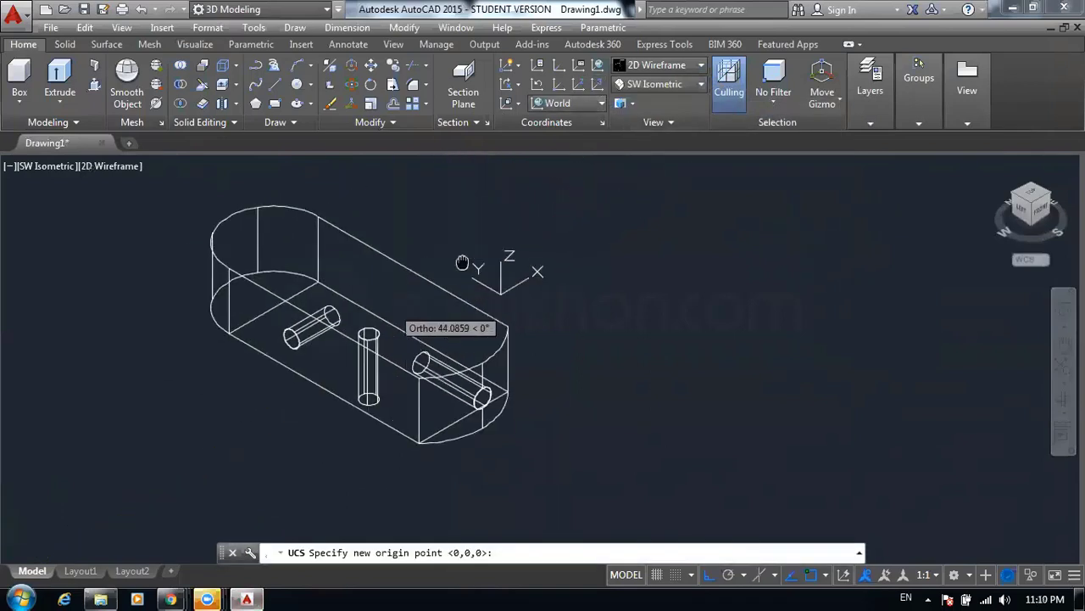
pyautogui.scroll(1, 424, 280)
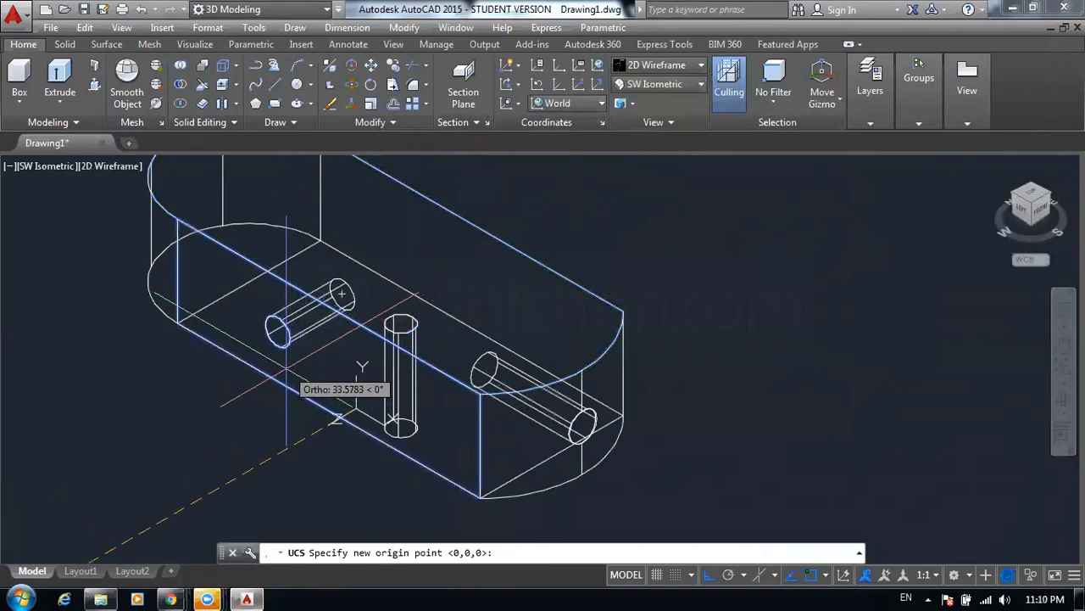
pyautogui.moveTo(301, 377); pyautogui.dragTo(348, 352, button='middle')
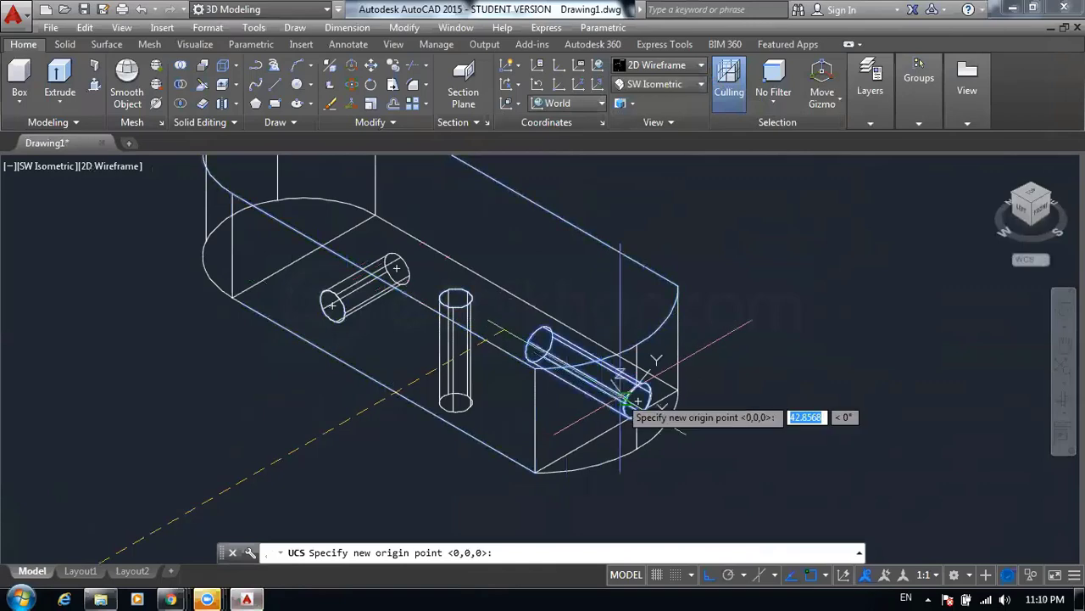
pyautogui.moveTo(636, 399); pyautogui.dragTo(559, 369, button='middle')
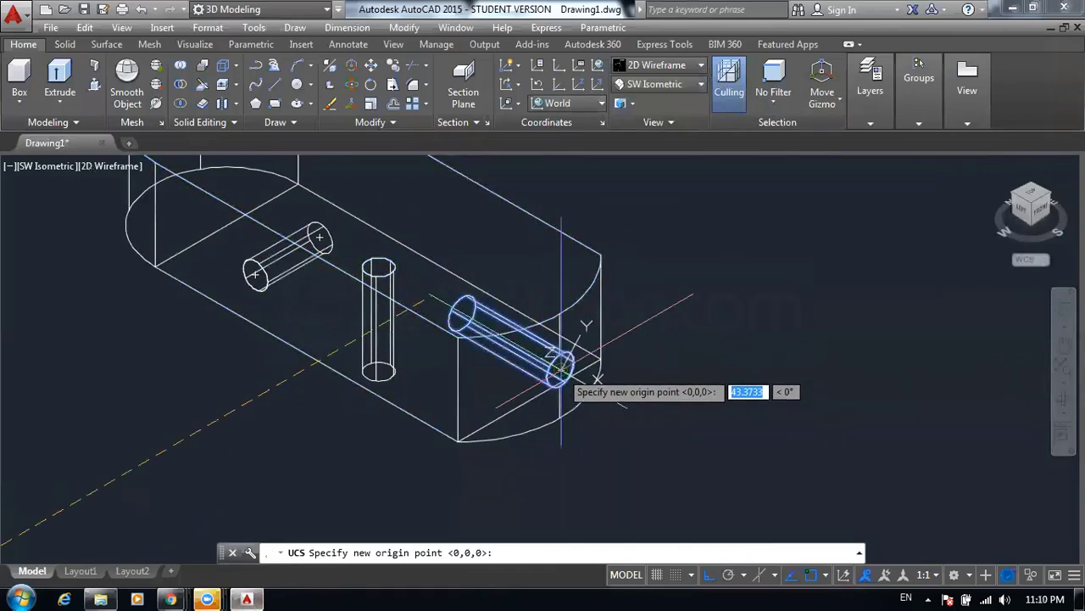
pyautogui.scroll(2, 559, 369)
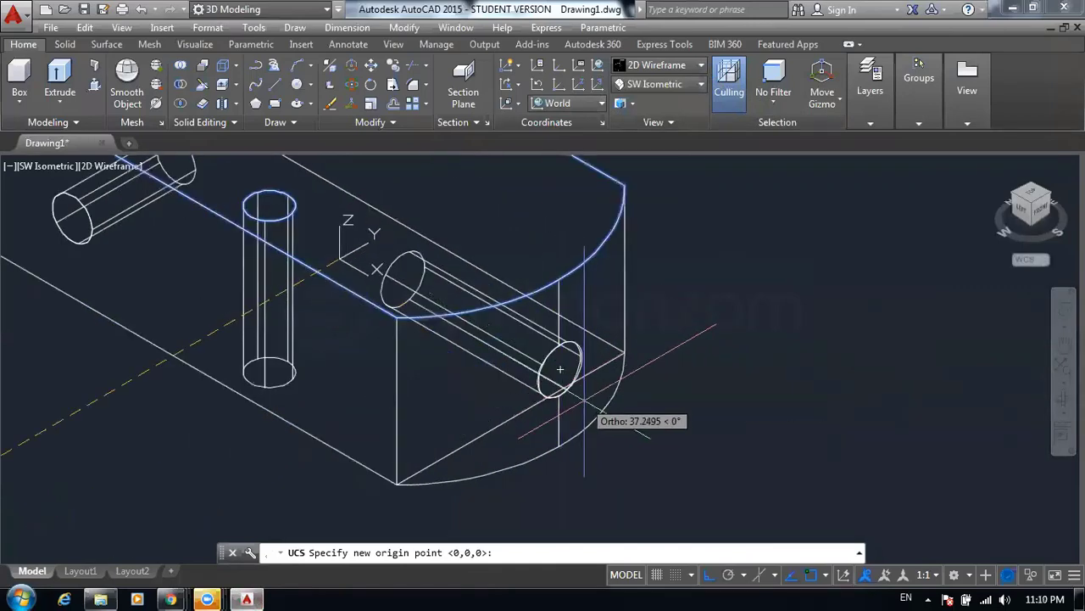
pyautogui.click(516, 191)
pyautogui.press('Escape')
pyautogui.press('Escape')
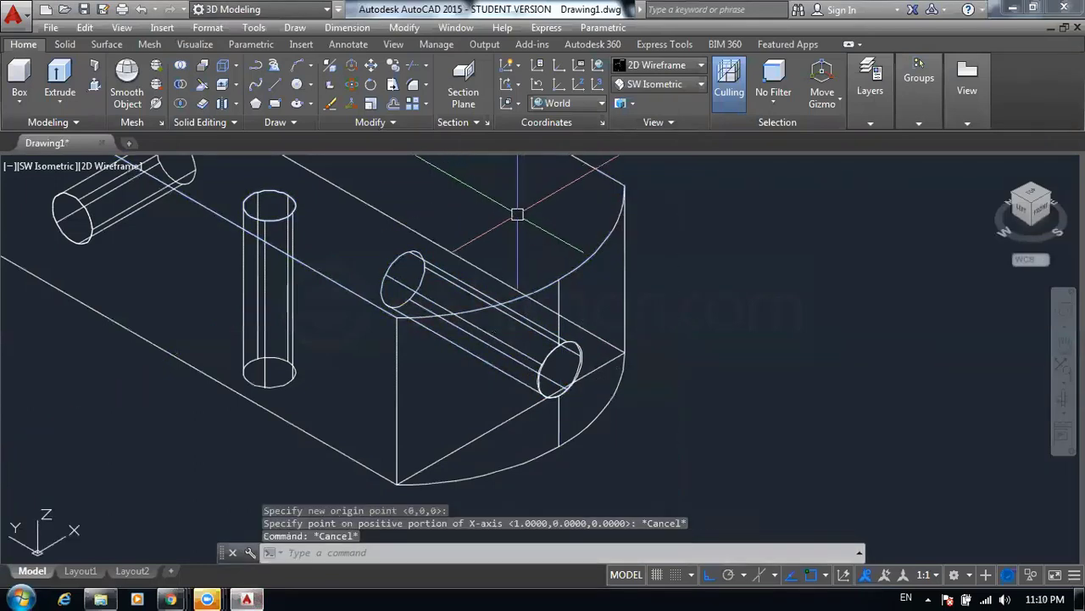
pyautogui.press('Escape')
pyautogui.press('Escape')
pyautogui.scroll(-5, 517, 214)
pyautogui.scroll(-3, 528, 218)
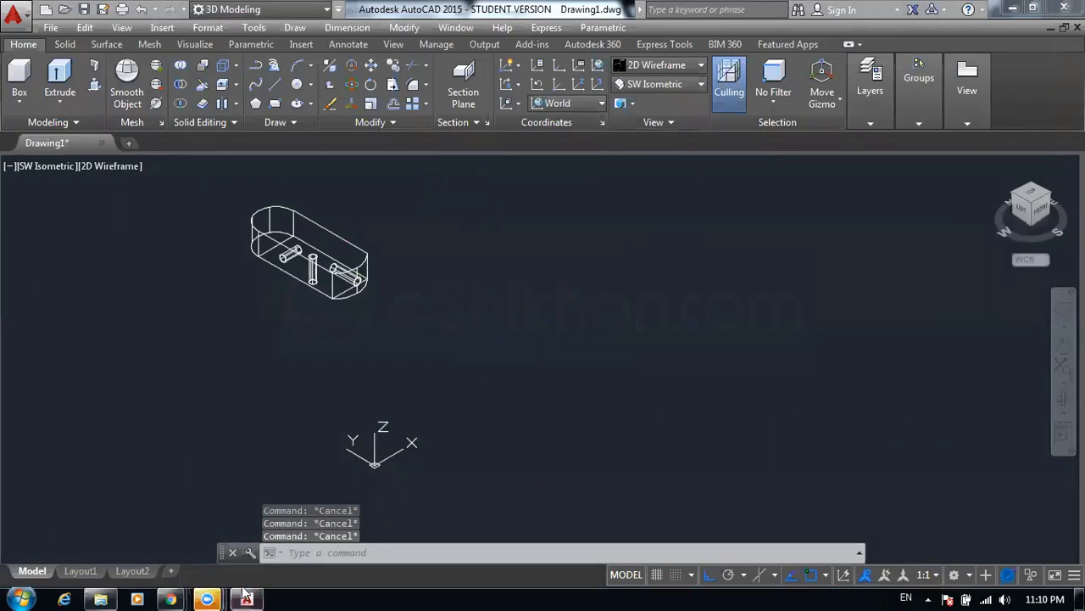
pyautogui.moveTo(170, 600)
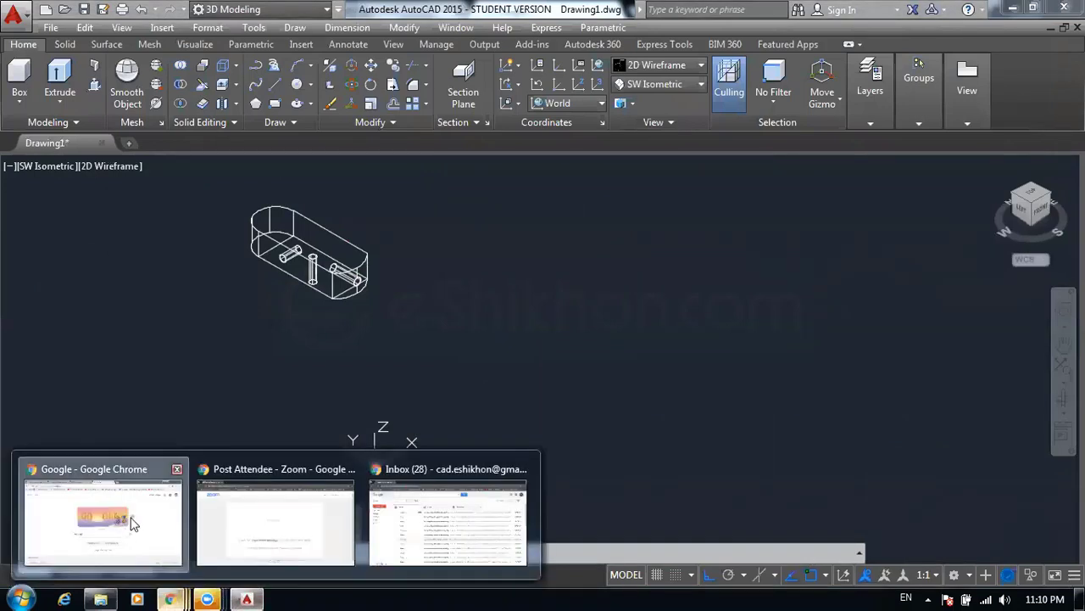
# - Search Google for 'autocad 3d modeling' and show the image results
pyautogui.click(131, 522)
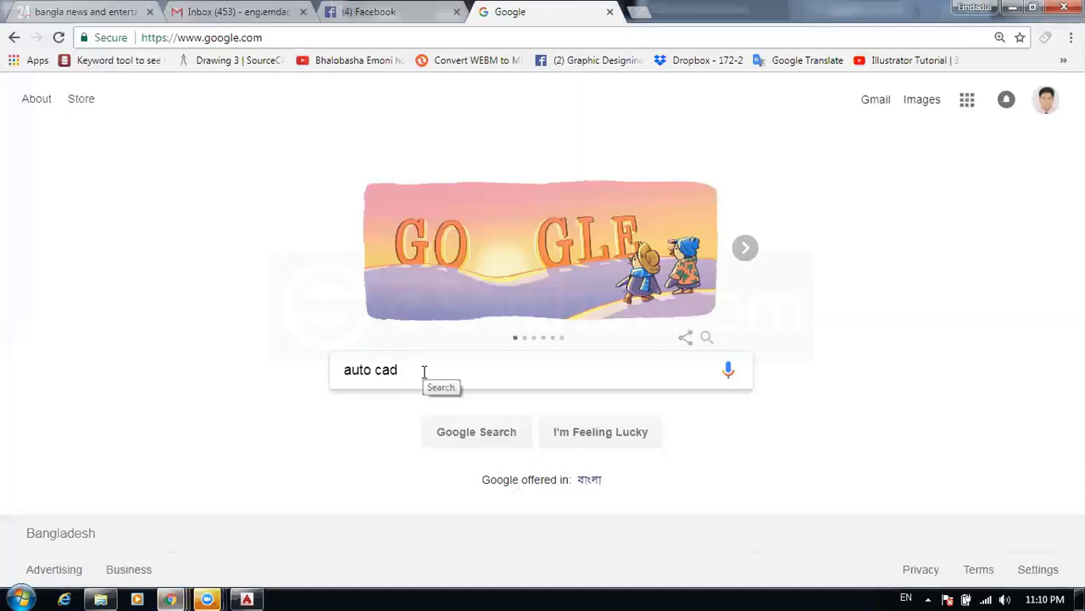
pyautogui.write('3d mo')
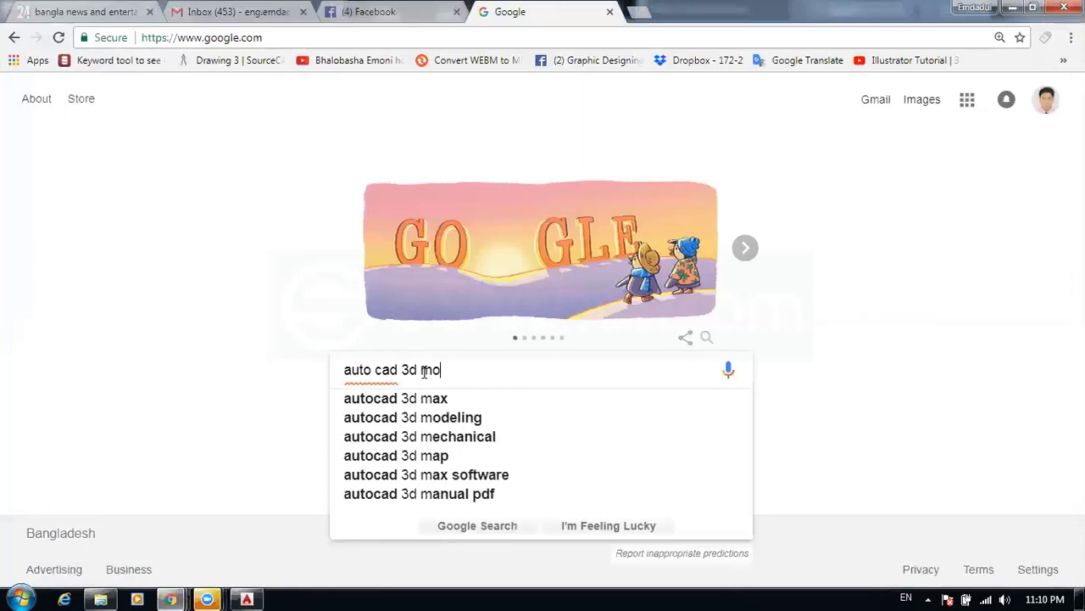
pyautogui.write('de')
pyautogui.press('Down')
pyautogui.press('Return')
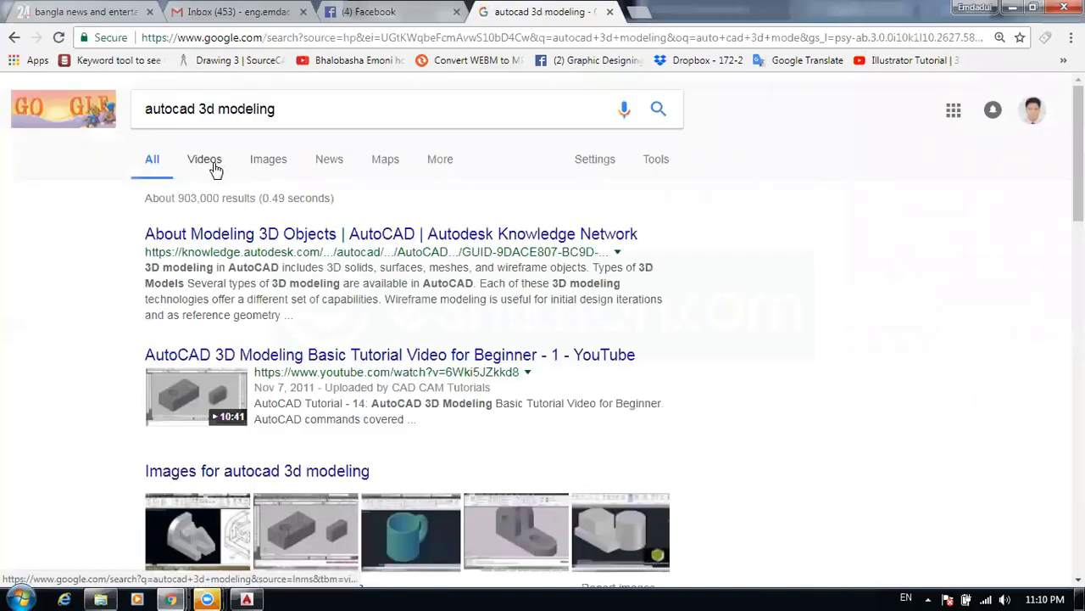
pyautogui.click(264, 166)
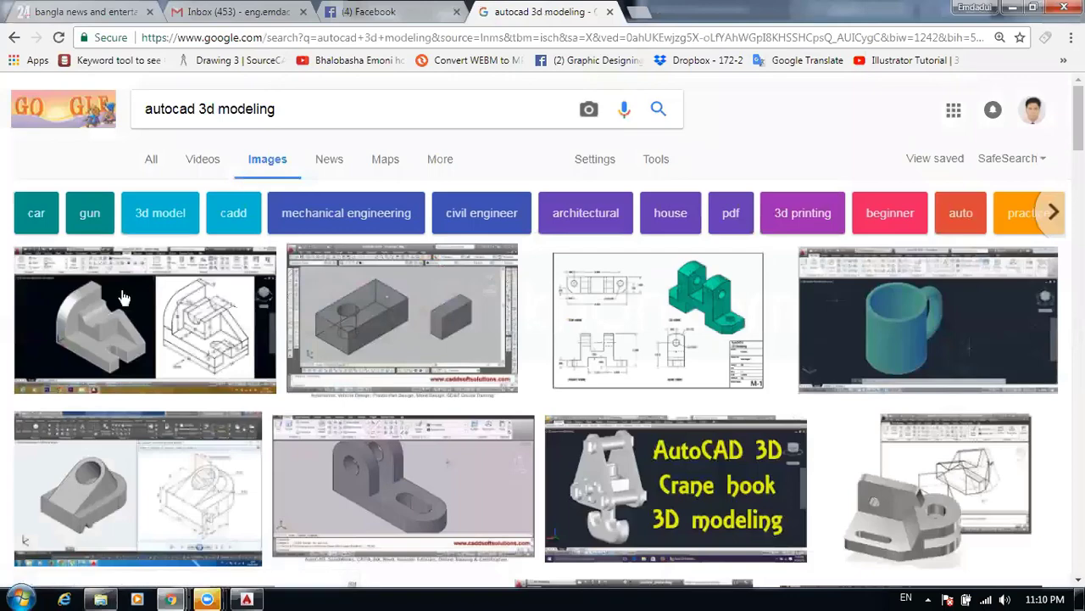
# - Preview the first image, close it and the tab, then return to AutoCAD
pyautogui.click(110, 317)
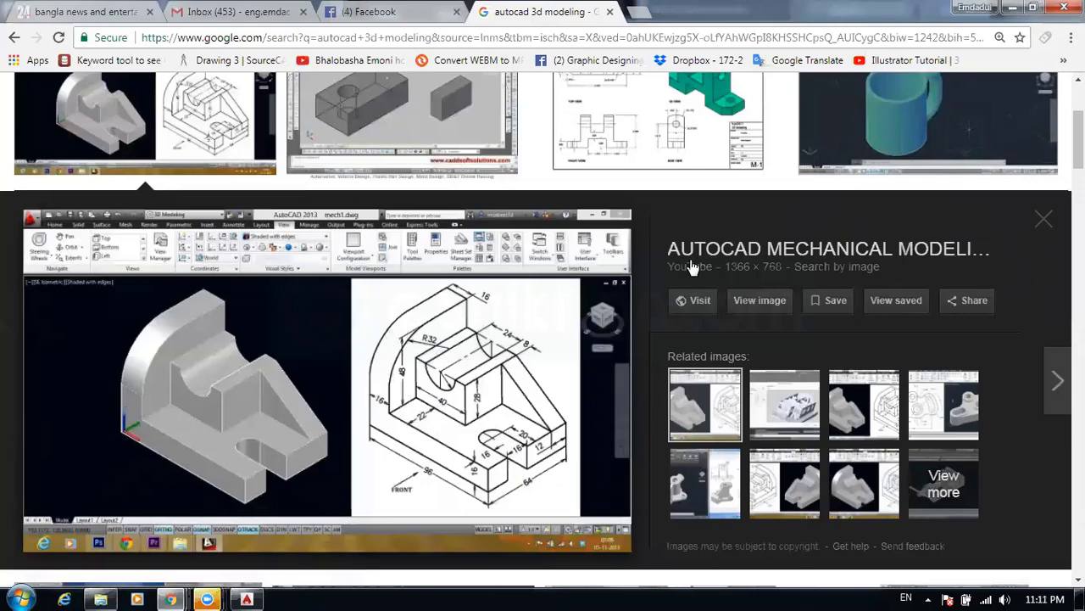
pyautogui.click(1044, 220)
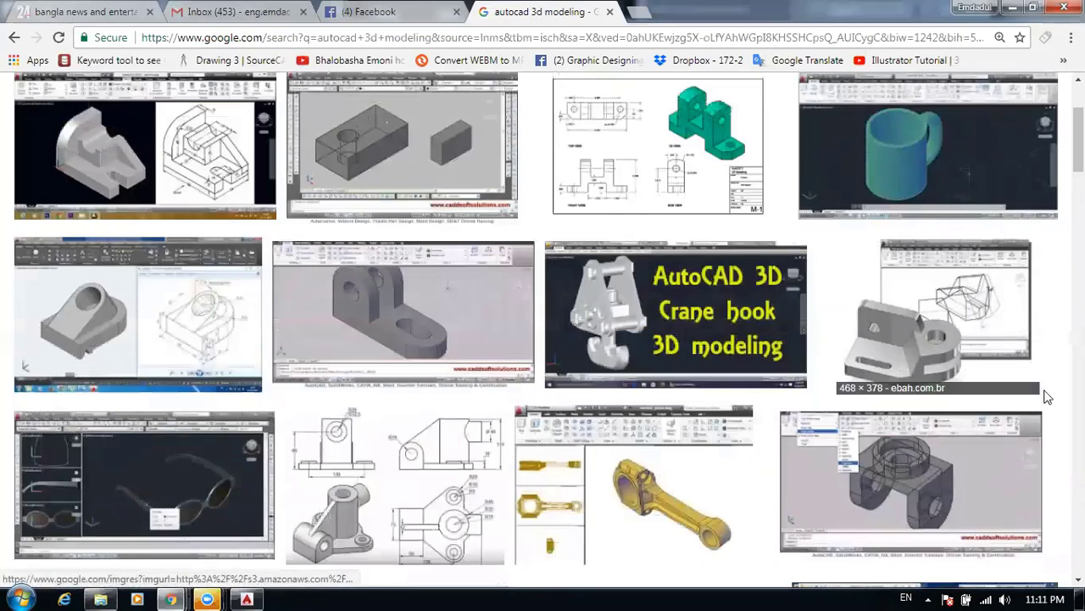
pyautogui.click(609, 12)
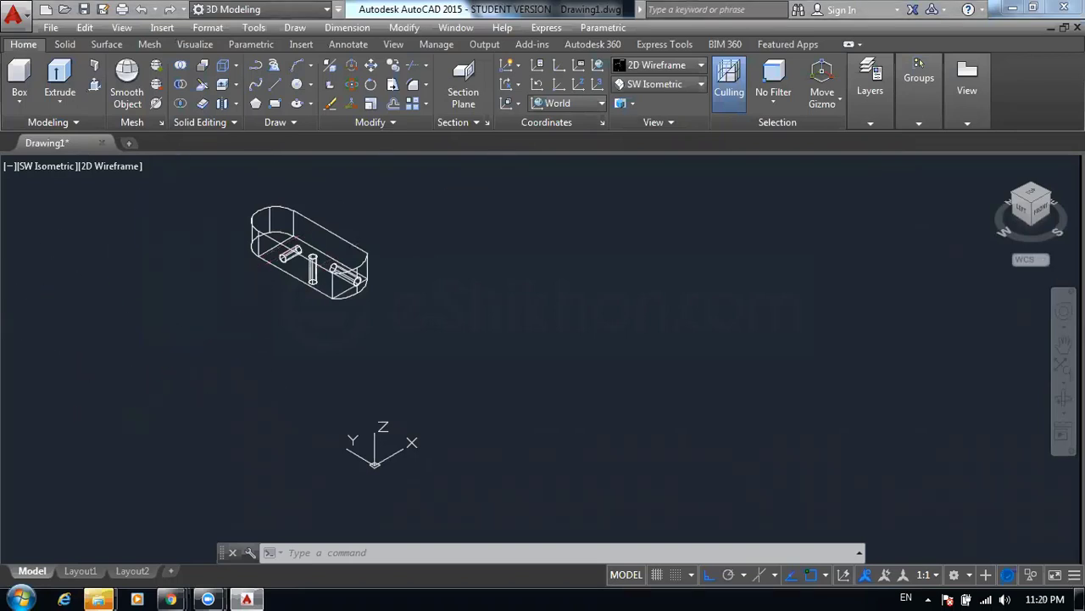
pyautogui.click(528, 230)
pyautogui.click(466, 314)
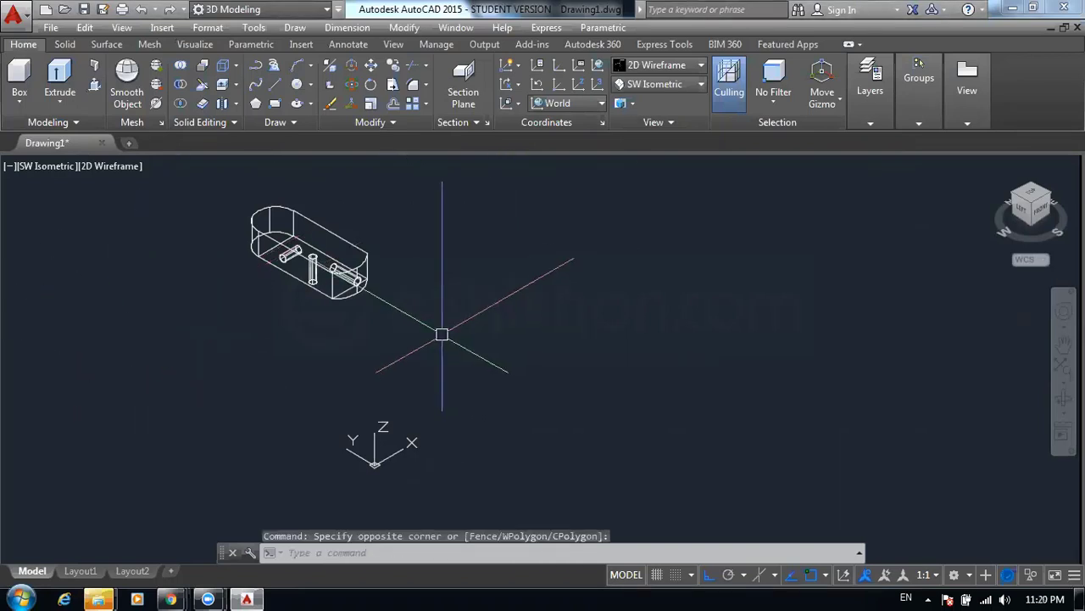